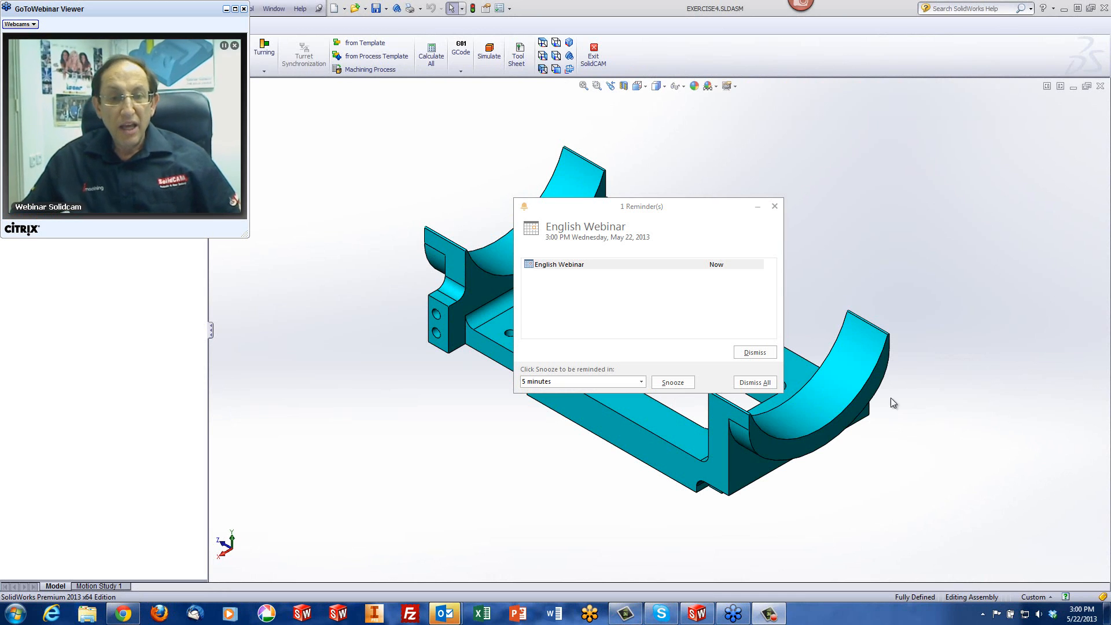
Dismiss all calendar reminders and close the webinar instruction video, leaving the webinar session running
left_click(755, 382)
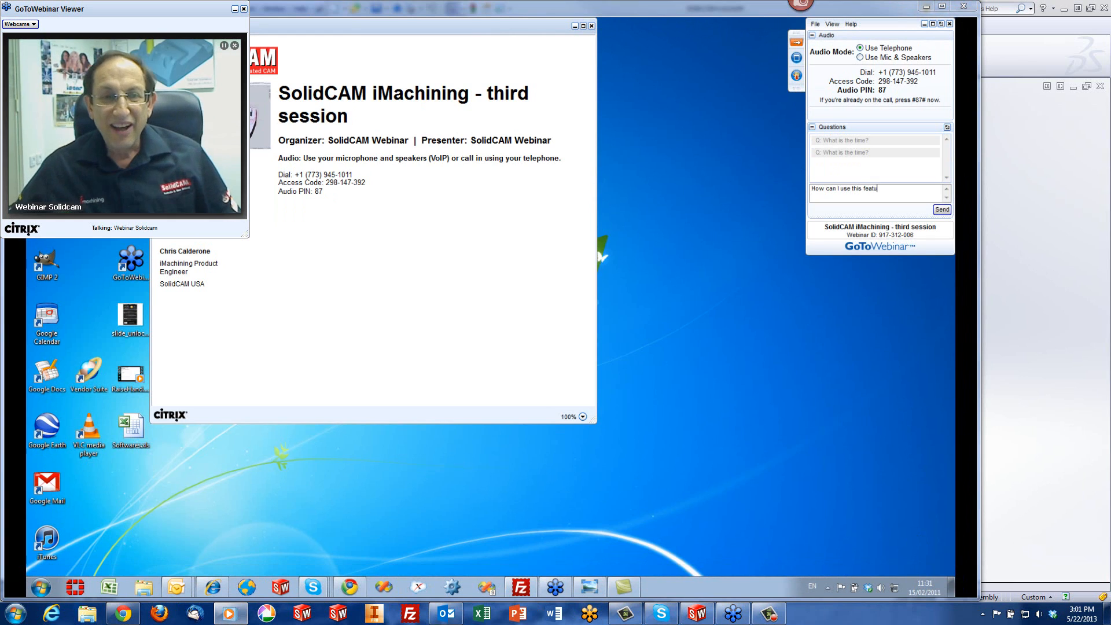
mouse_move(493, 582)
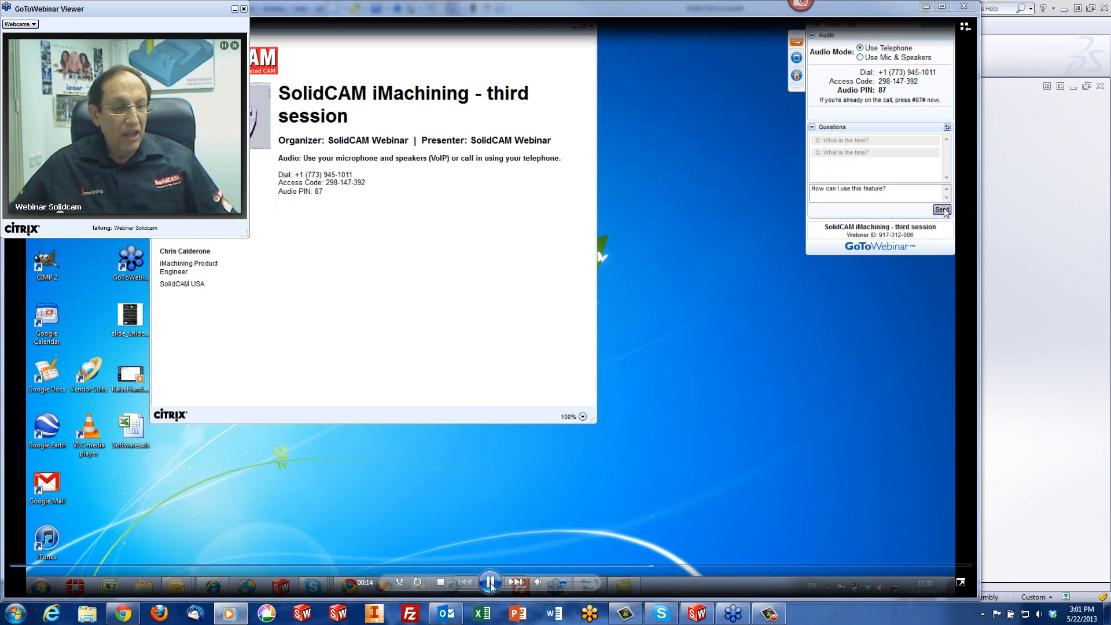
left_click(438, 580)
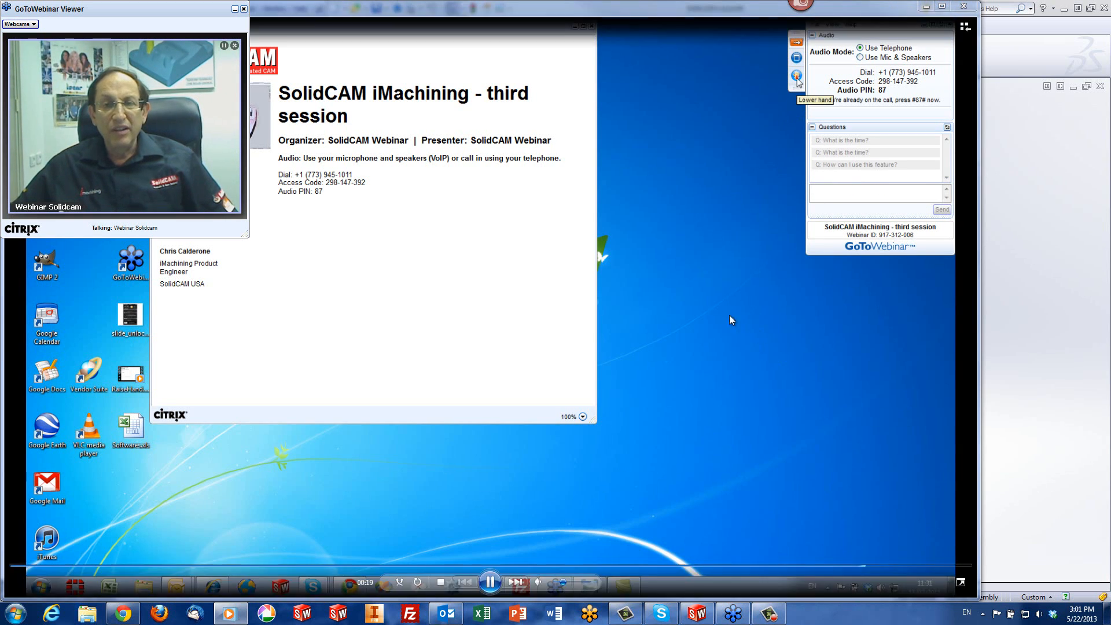
left_click(963, 5)
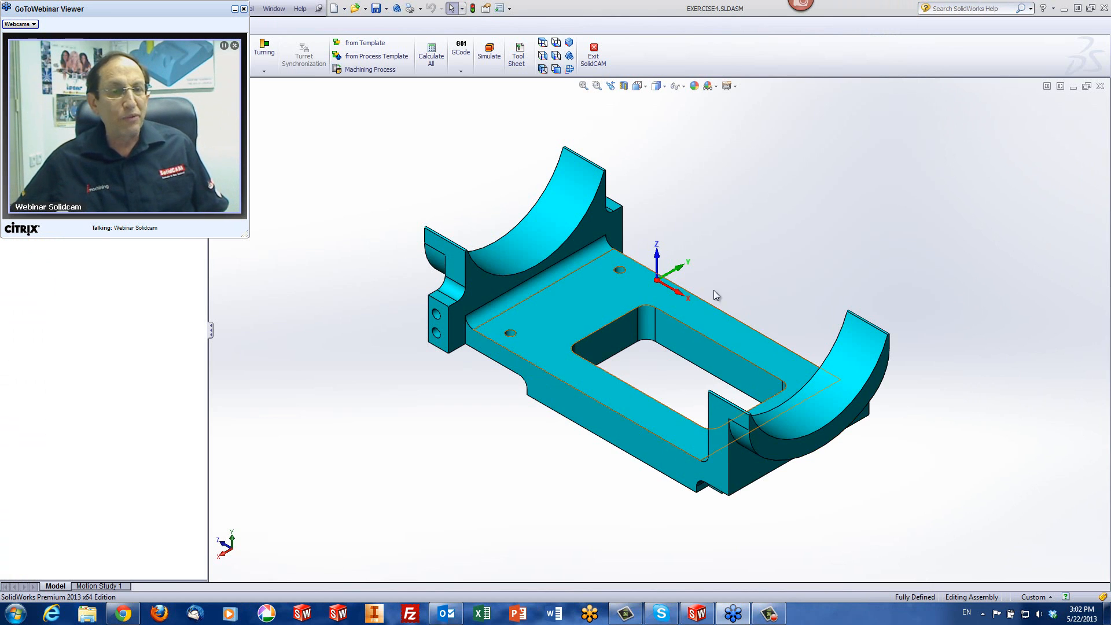
left_click(244, 8)
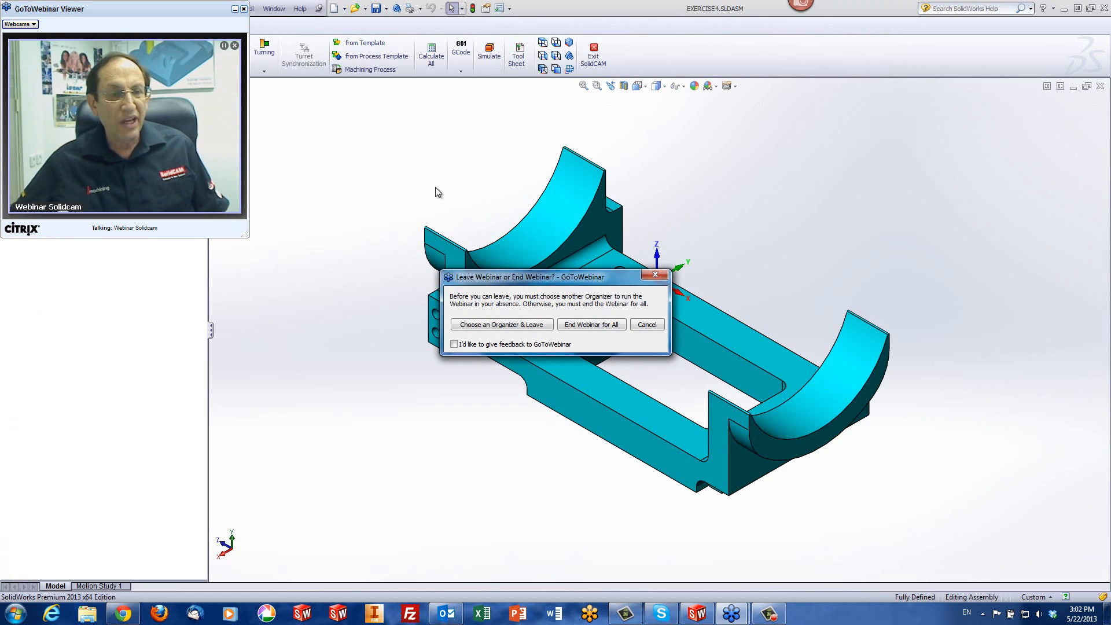
left_click(647, 325)
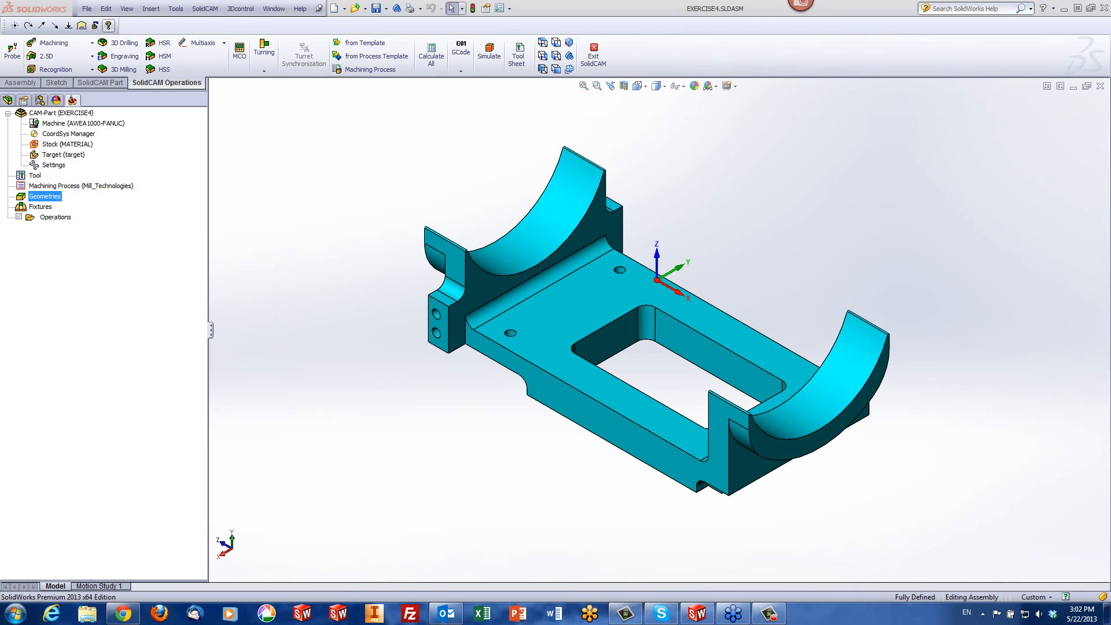
Examine the technologies offered for an HSS operation and the two concave cradle faces of the part
left_click(164, 71)
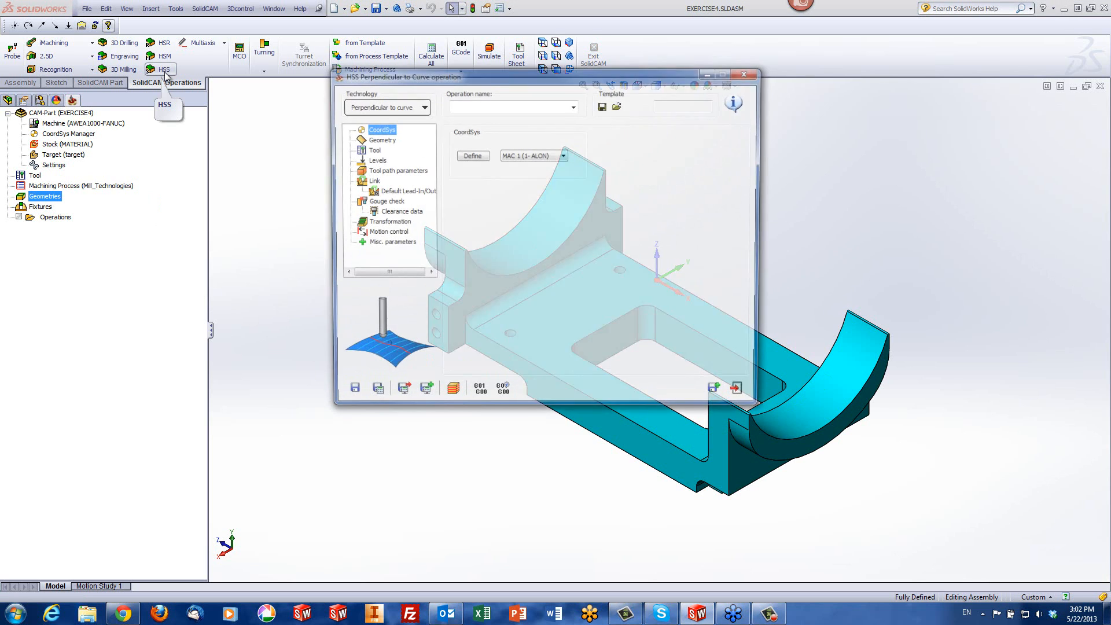
left_click(415, 110)
mouse_move(395, 119)
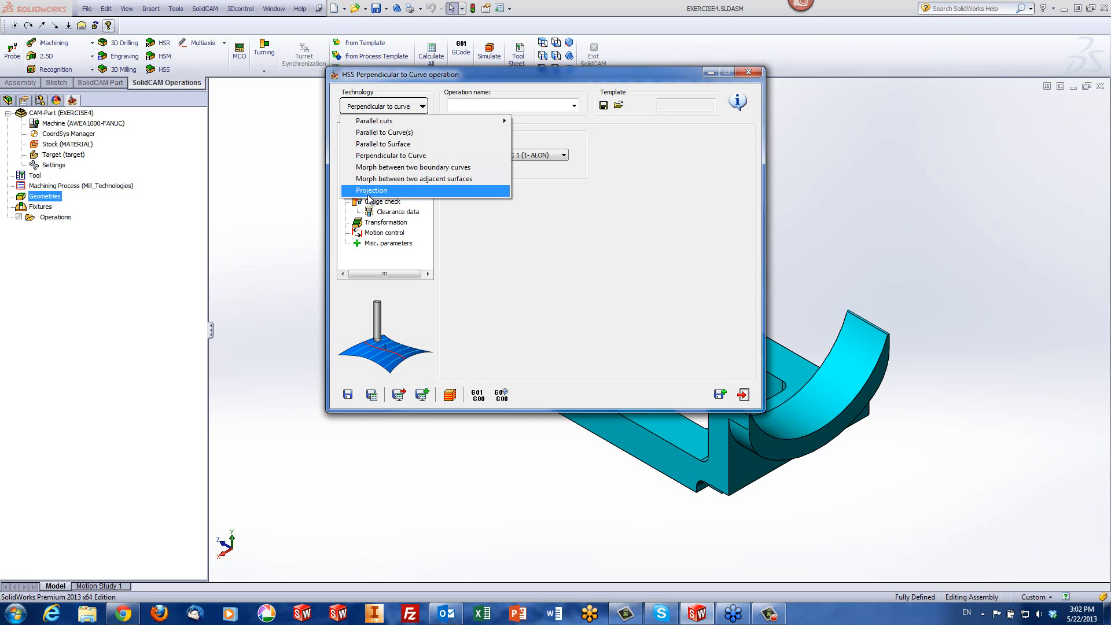
left_click(927, 180)
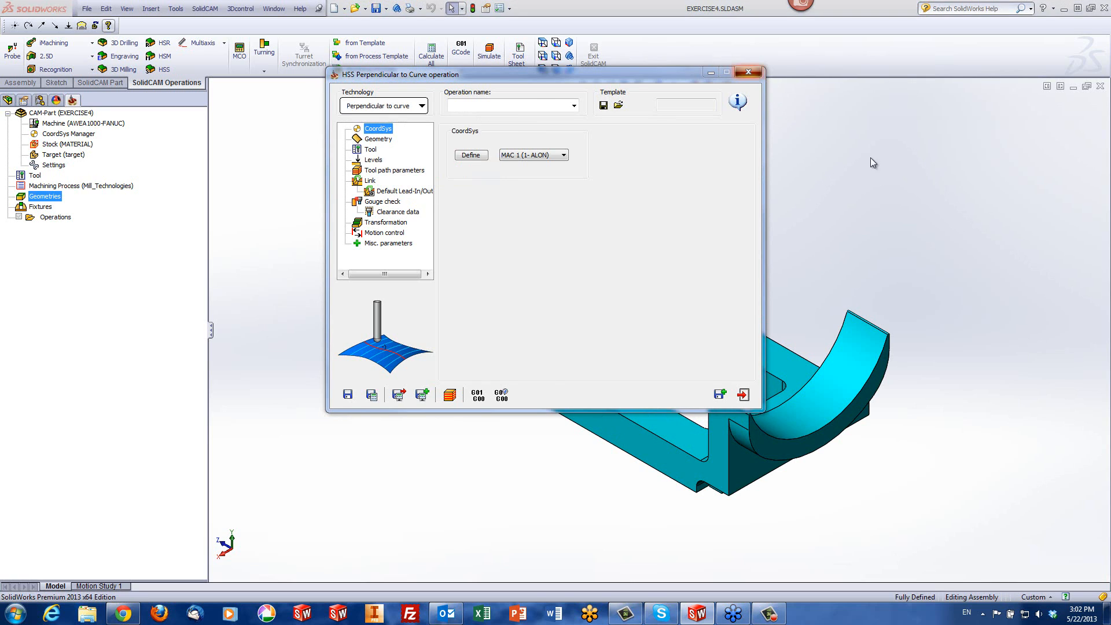
key("Escape")
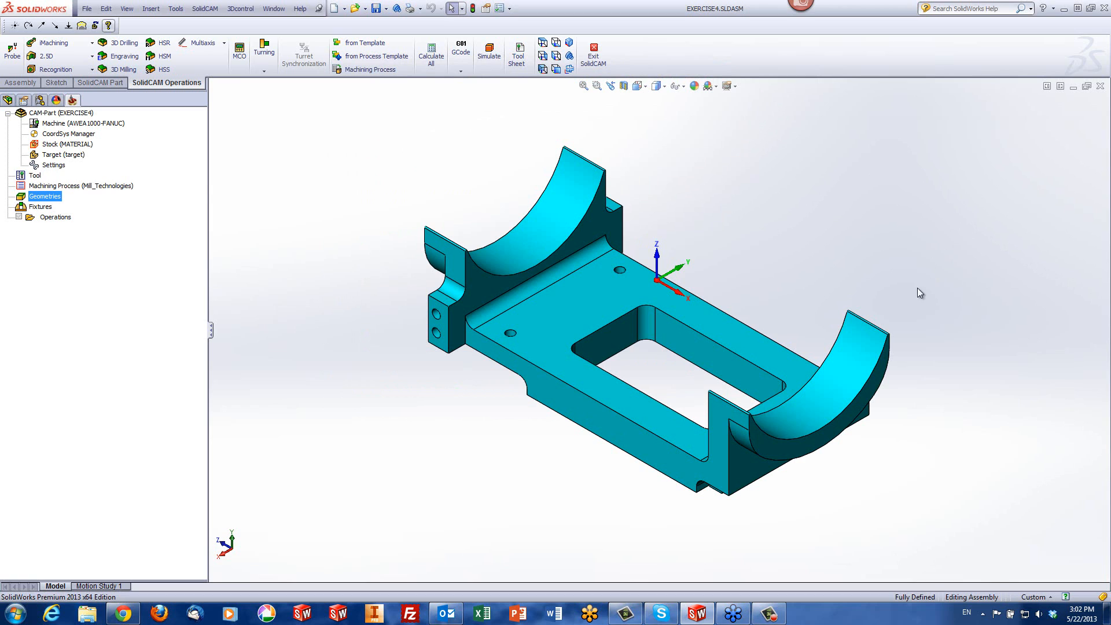
left_click(860, 352)
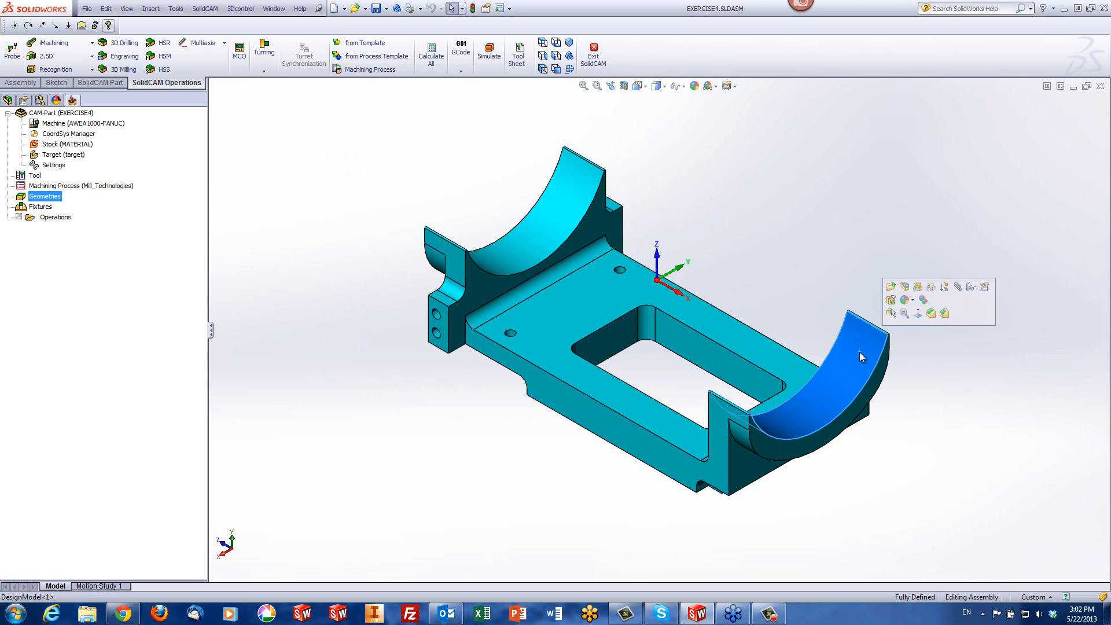
left_click(547, 210)
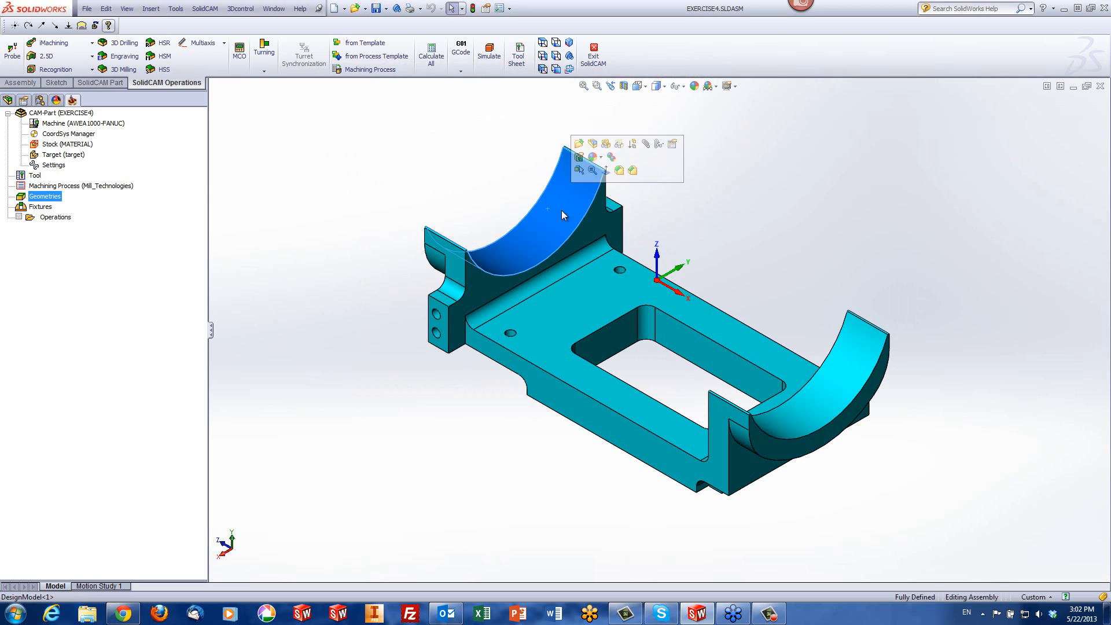
left_click(840, 242)
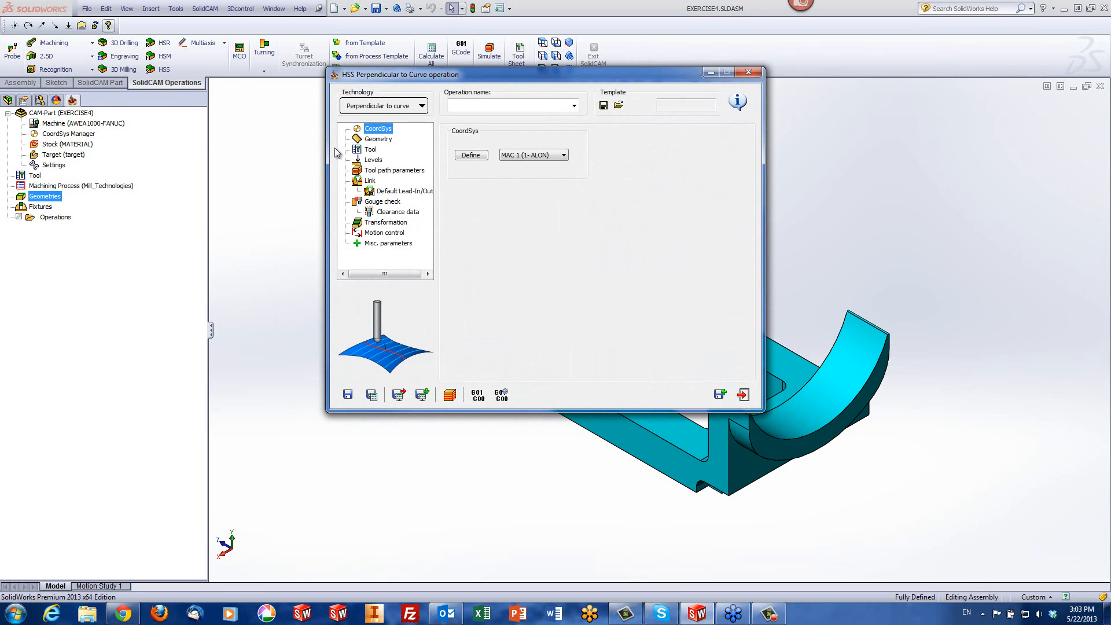
Choose the Perpendicular to Curve technology for the HSS operation and define both concave cradle faces as the drive surface
left_click(378, 106)
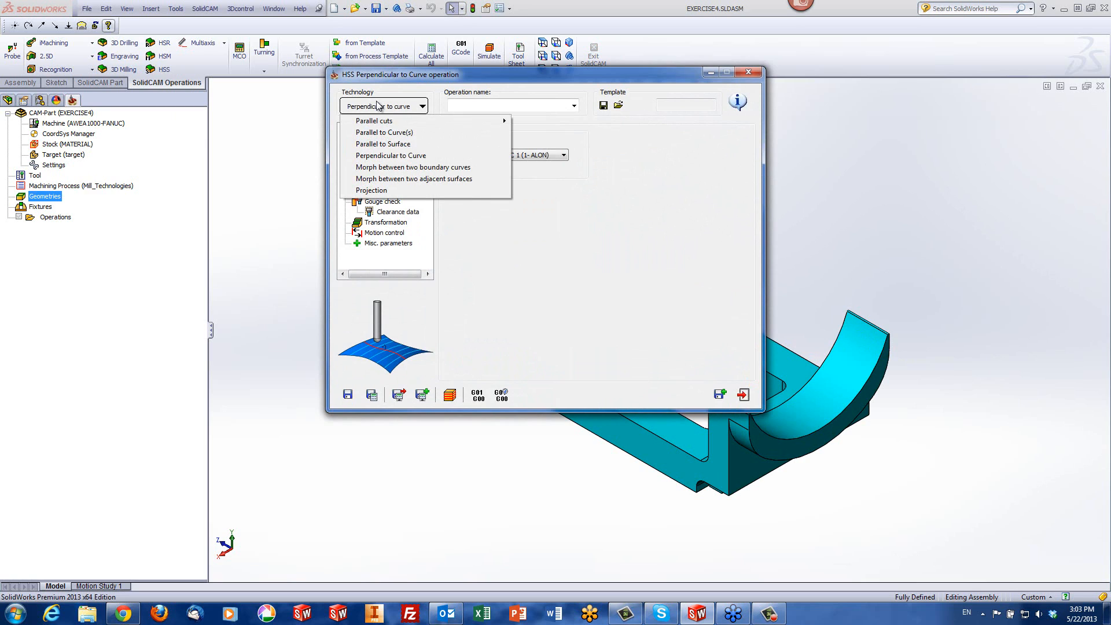
left_click(364, 156)
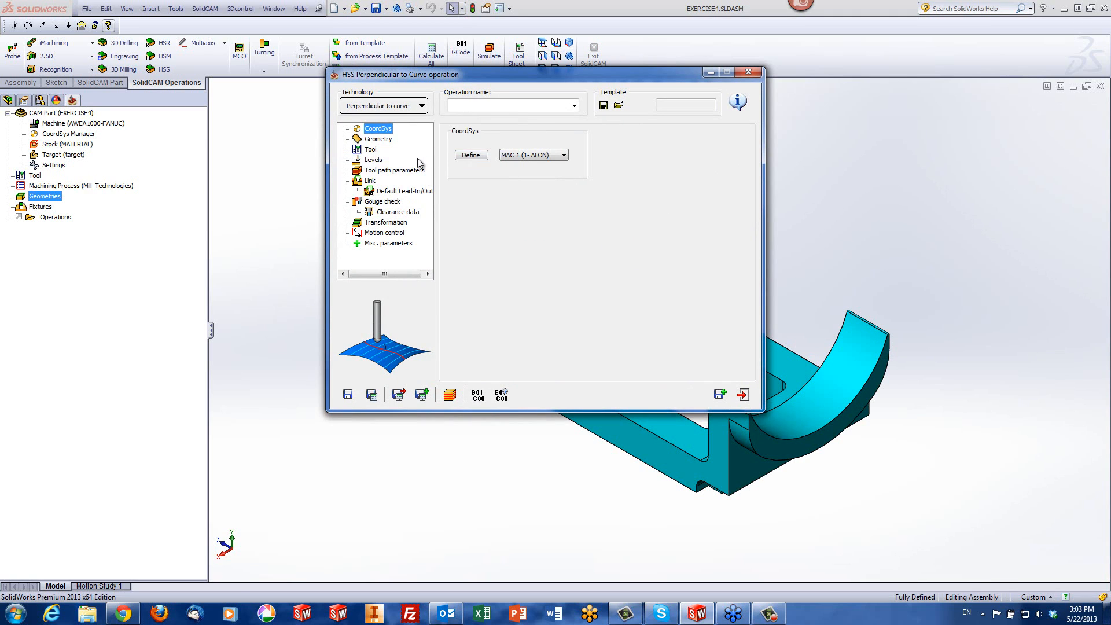
left_click(379, 142)
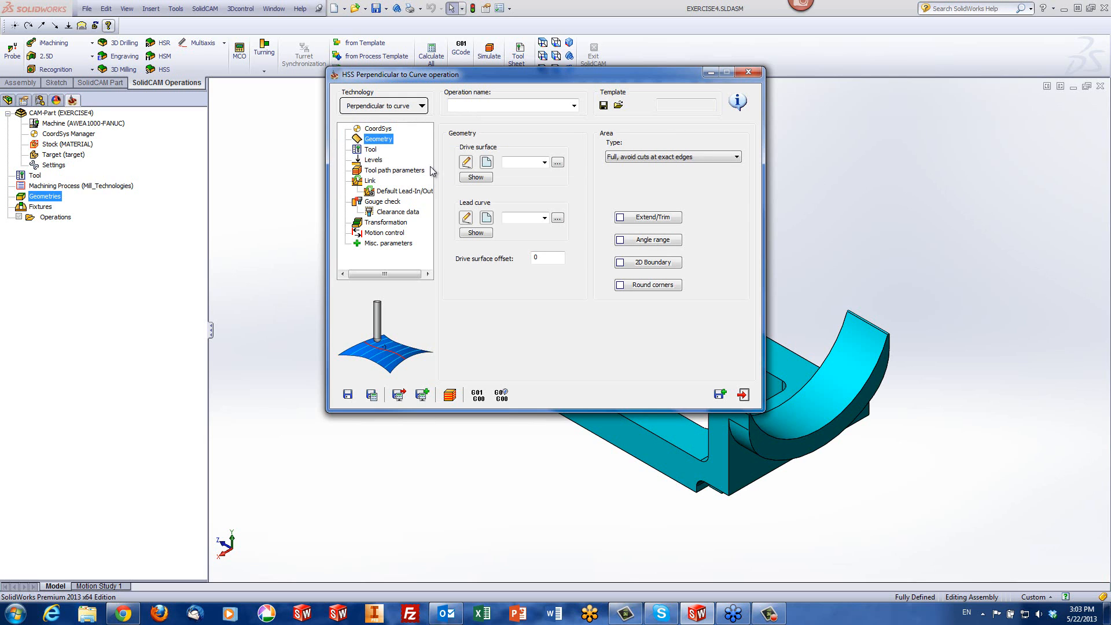
left_click(486, 162)
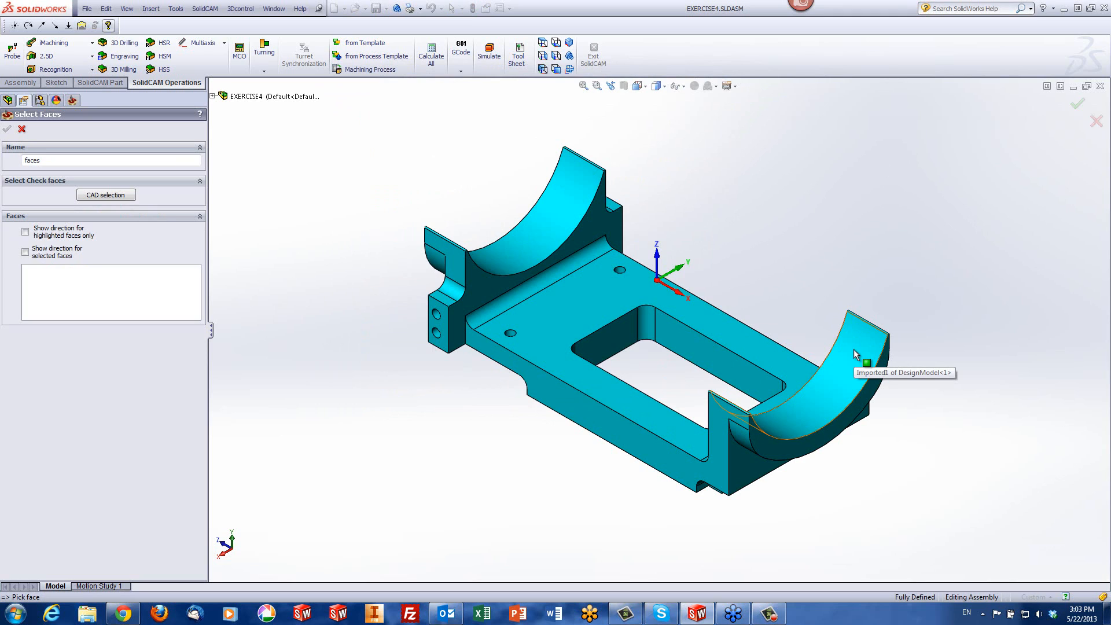
left_click(854, 349)
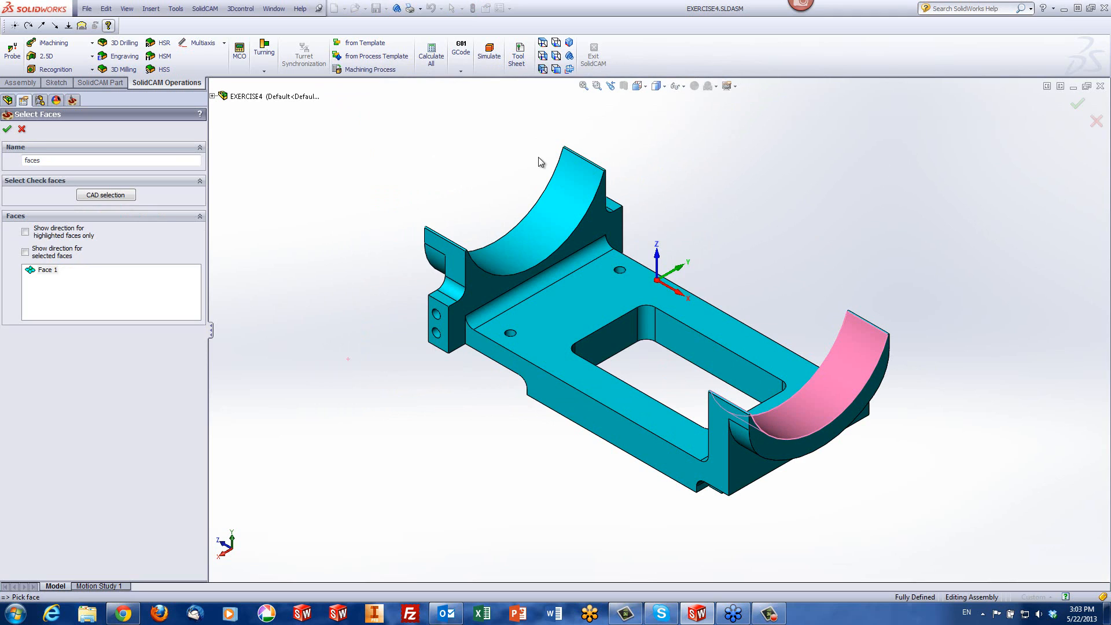
left_click(557, 211)
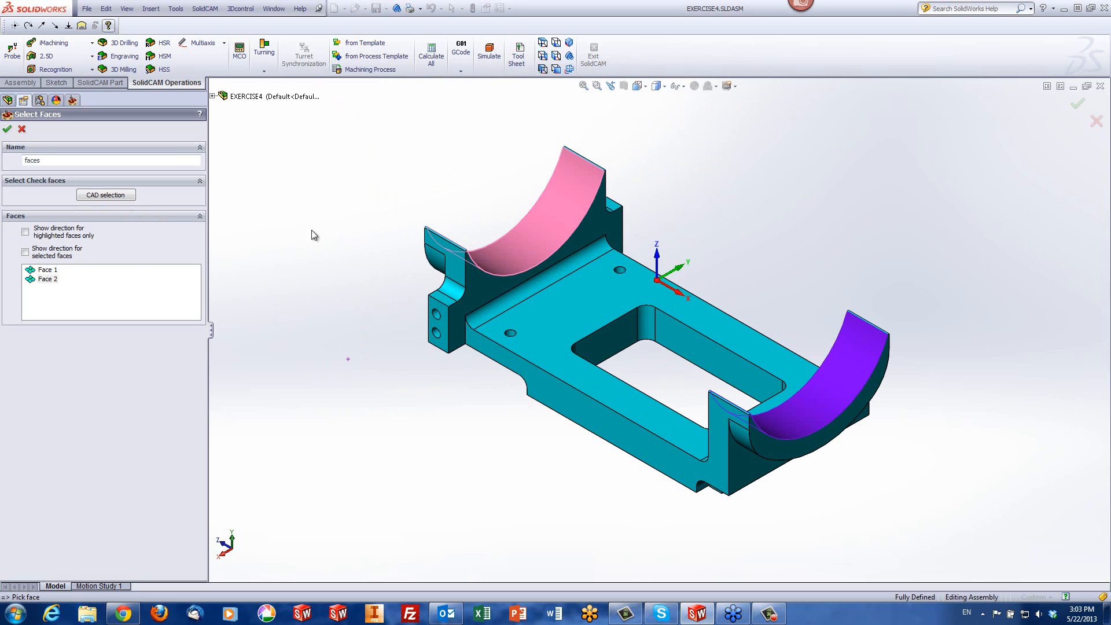
left_click(6, 130)
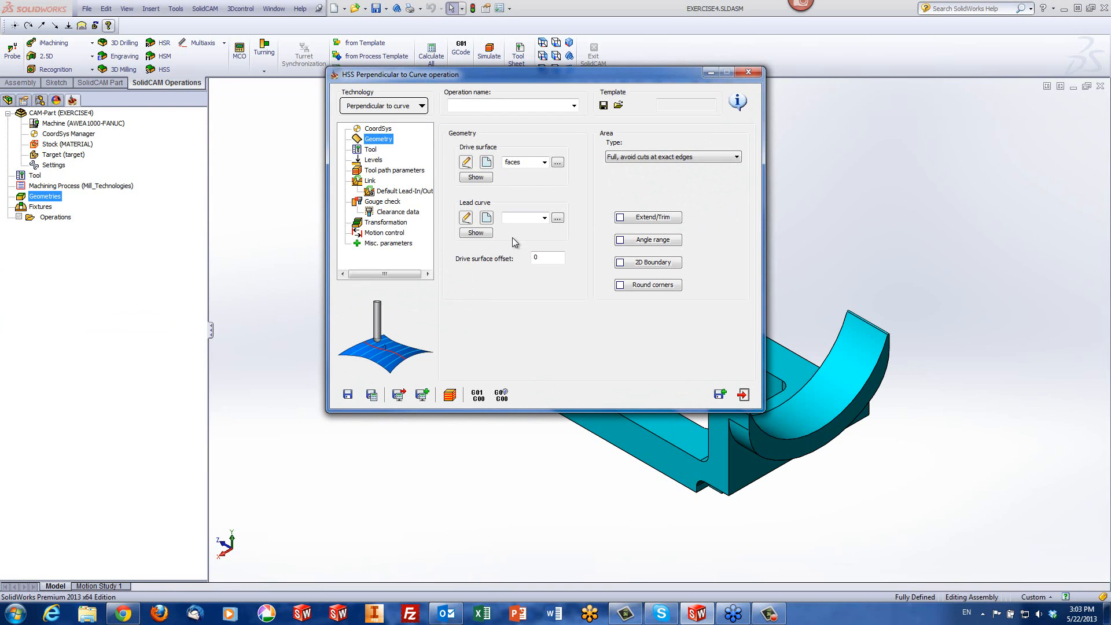
Define the lead curve from the outer arc edge of the front cradle's concave face
left_click(487, 219)
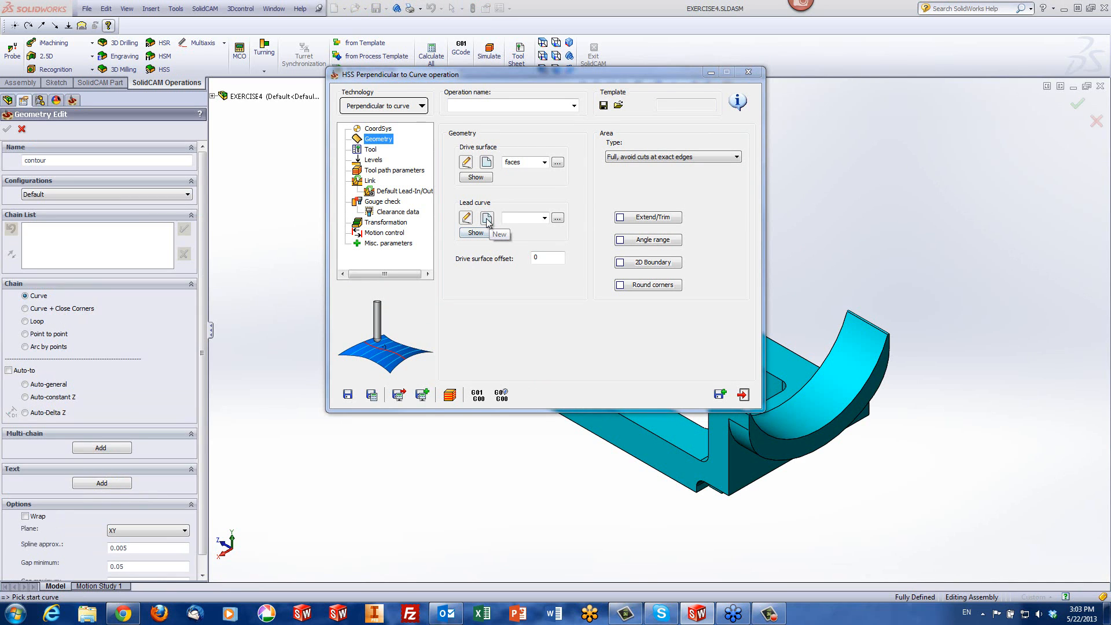
left_click(771, 438)
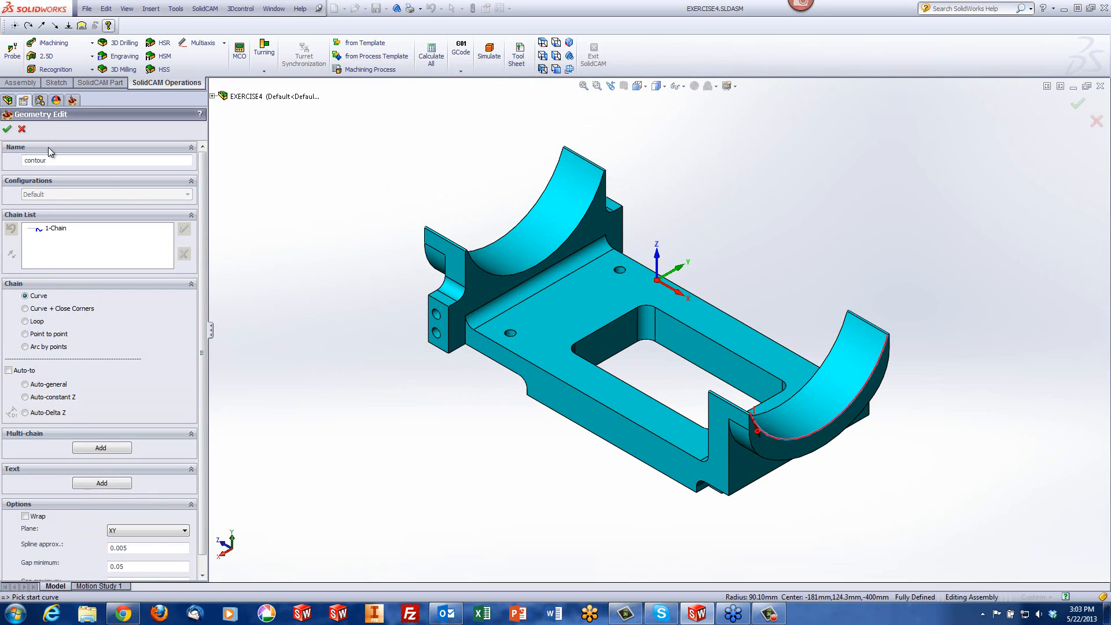
left_click(7, 128)
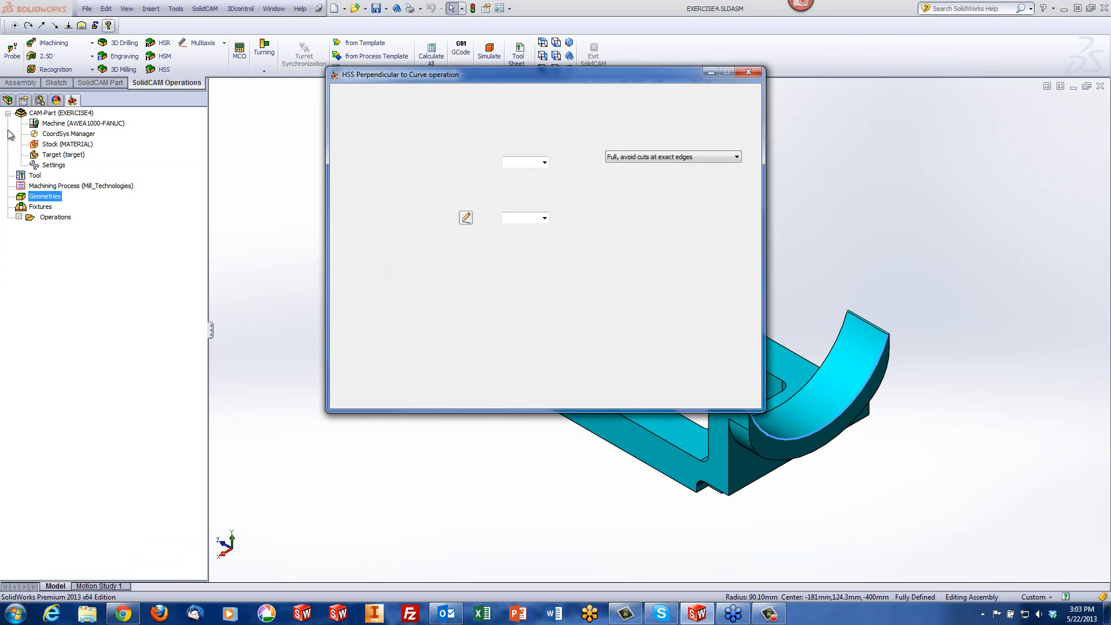
Assign the 6 mm ball nose mill, tool number 1, to the HSS operation
left_click(372, 152)
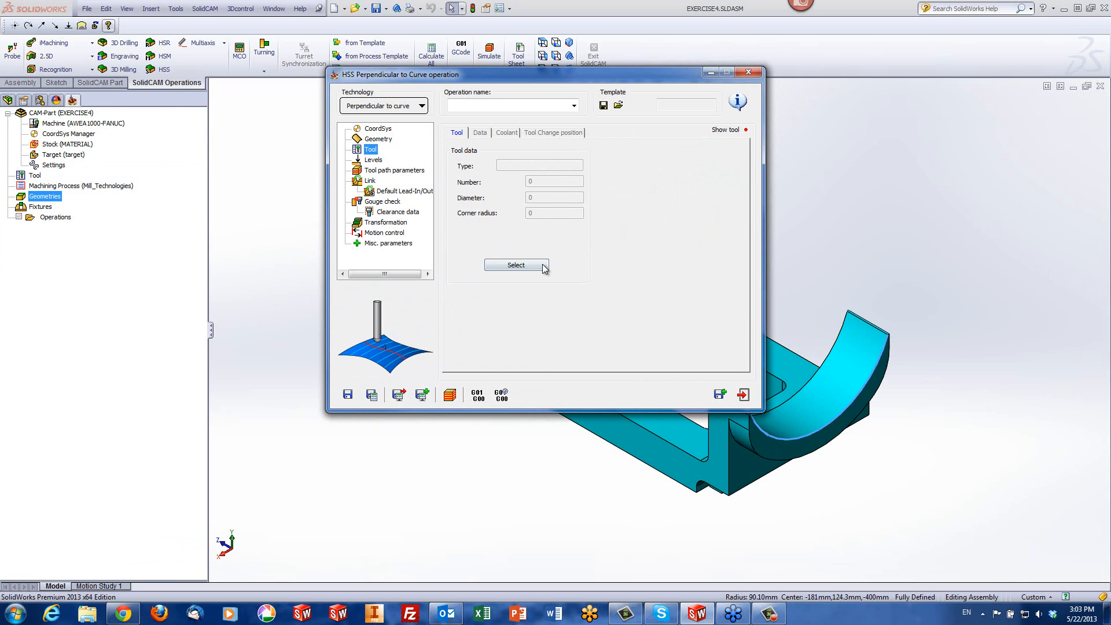
left_click(543, 265)
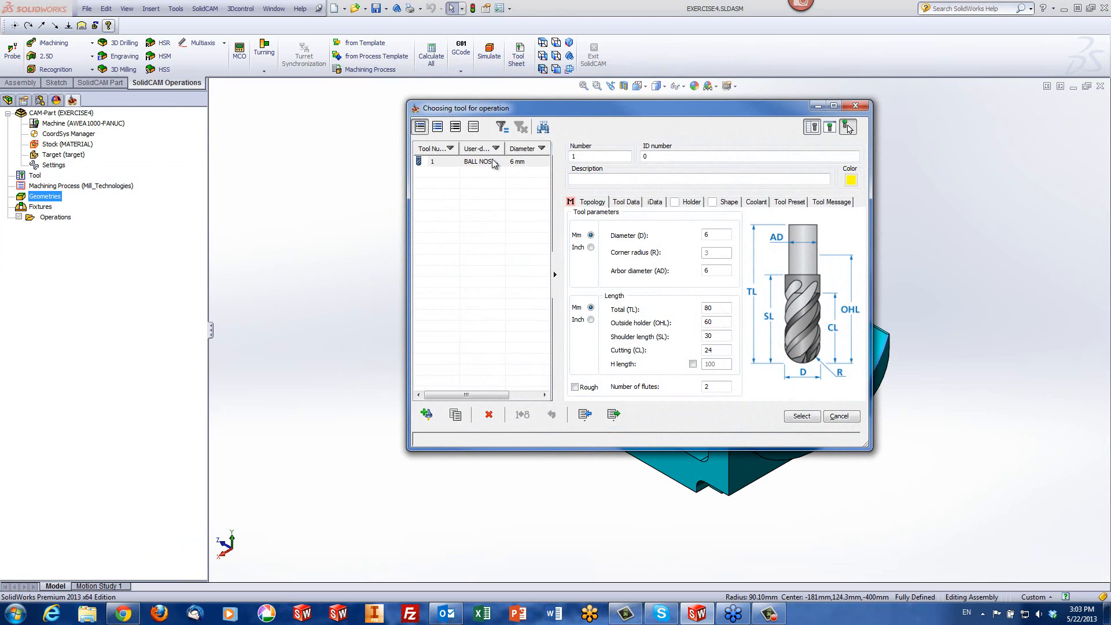
left_click(801, 416)
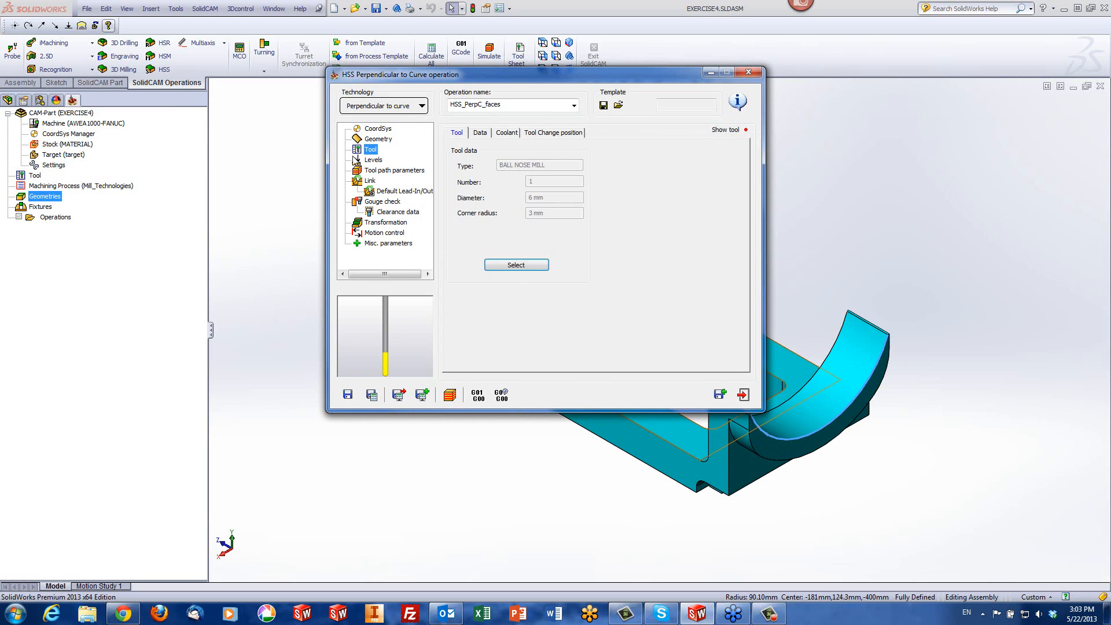
Review the tool path parameters, calculate the HSS operation and play its Host CAD simulation at reduced speed
left_click(382, 170)
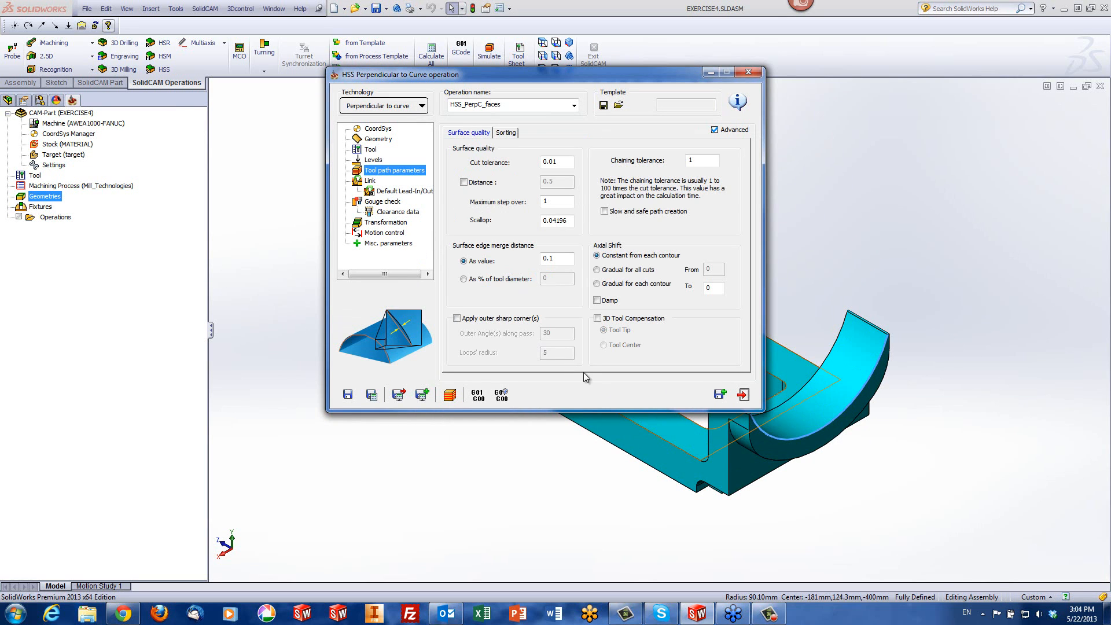
left_click(450, 396)
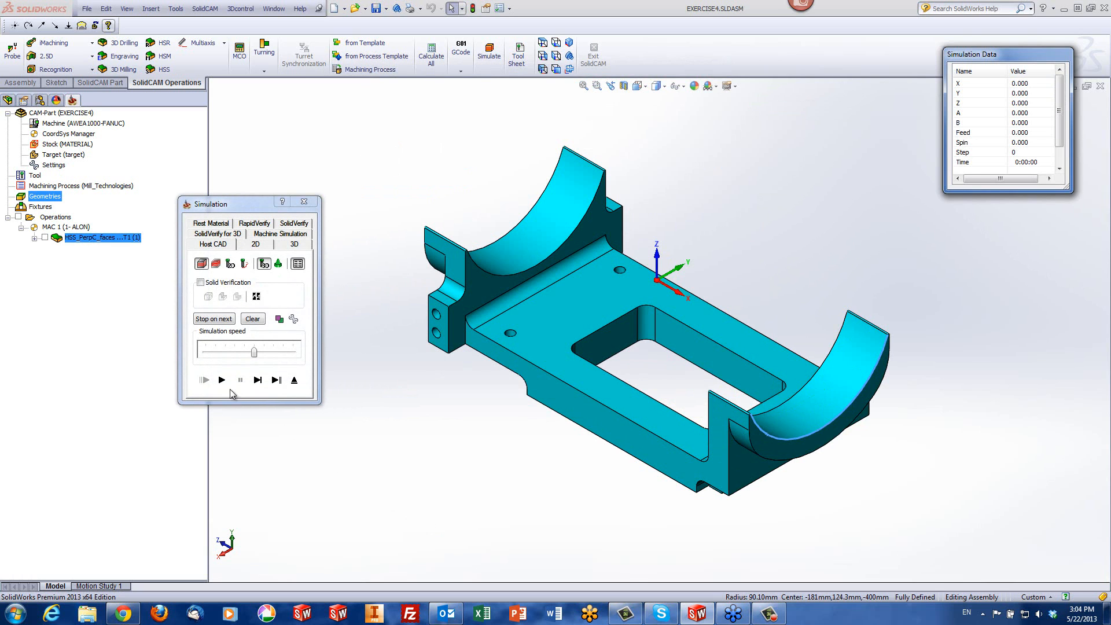
left_click_drag(257, 351, 238, 352)
left_click(224, 377)
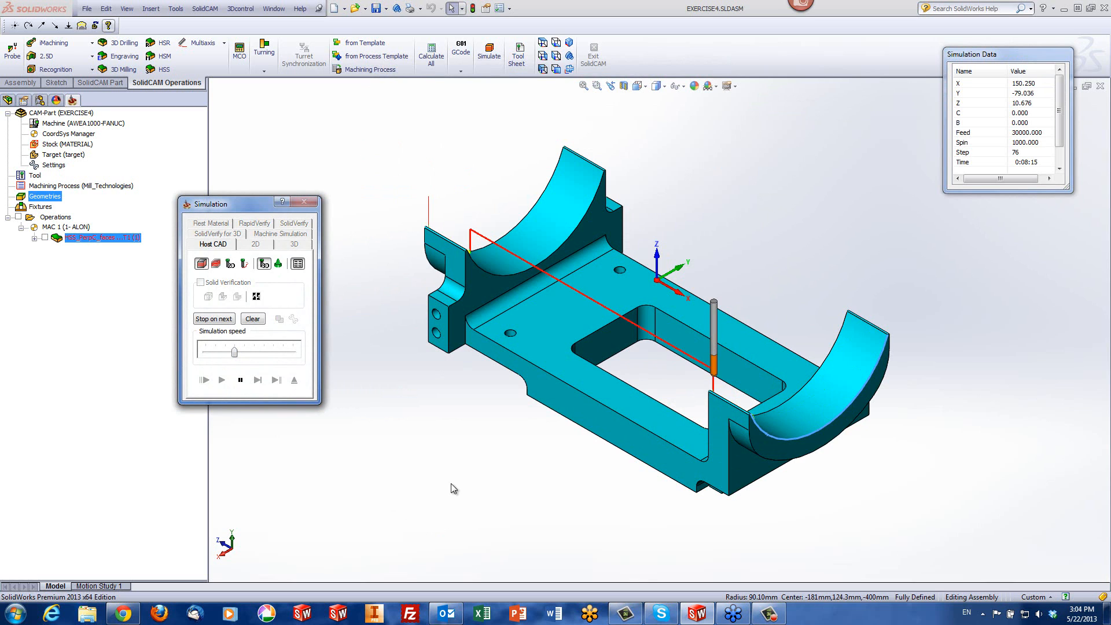
Examine the simulated tool path across both cradles from several angles, running the simulation at maximum speed
mouse_move(685, 415)
middle_mouse_down()
mouse_move(647, 444)
mouse_move(658, 429)
middle_mouse_up()
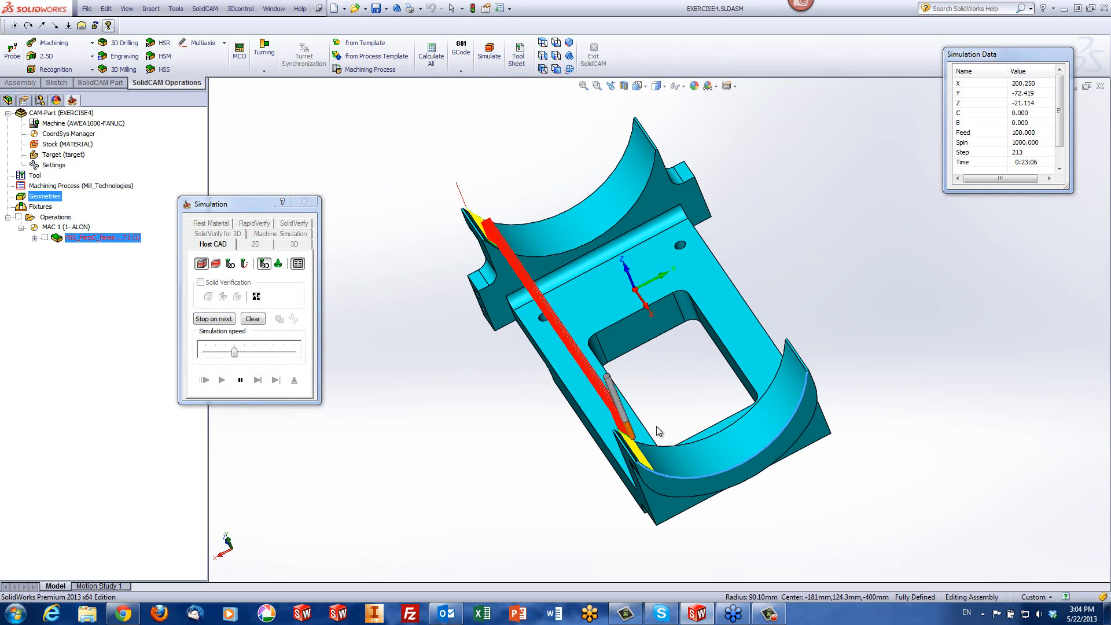
scroll(642, 432, "down", 2)
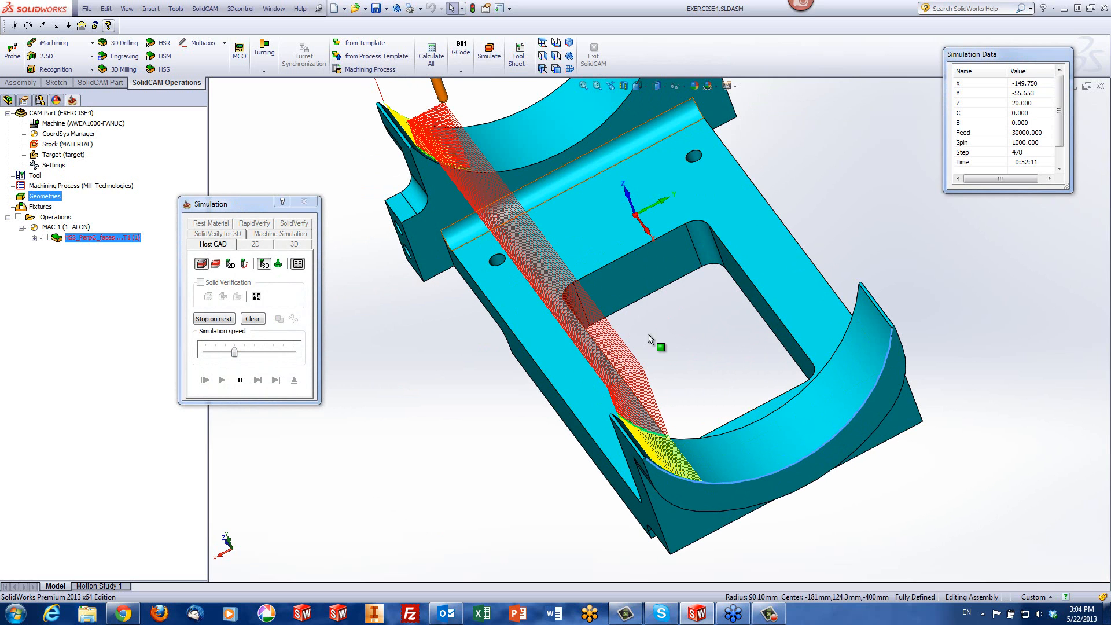
middle_click_drag(631, 405, 522, 389)
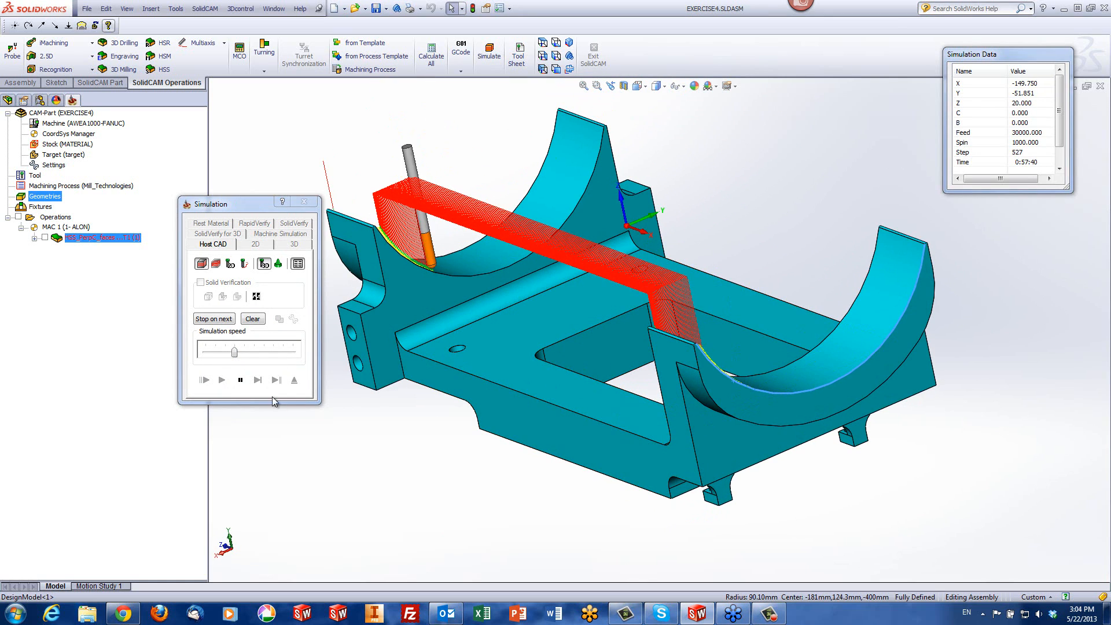
left_click(235, 355)
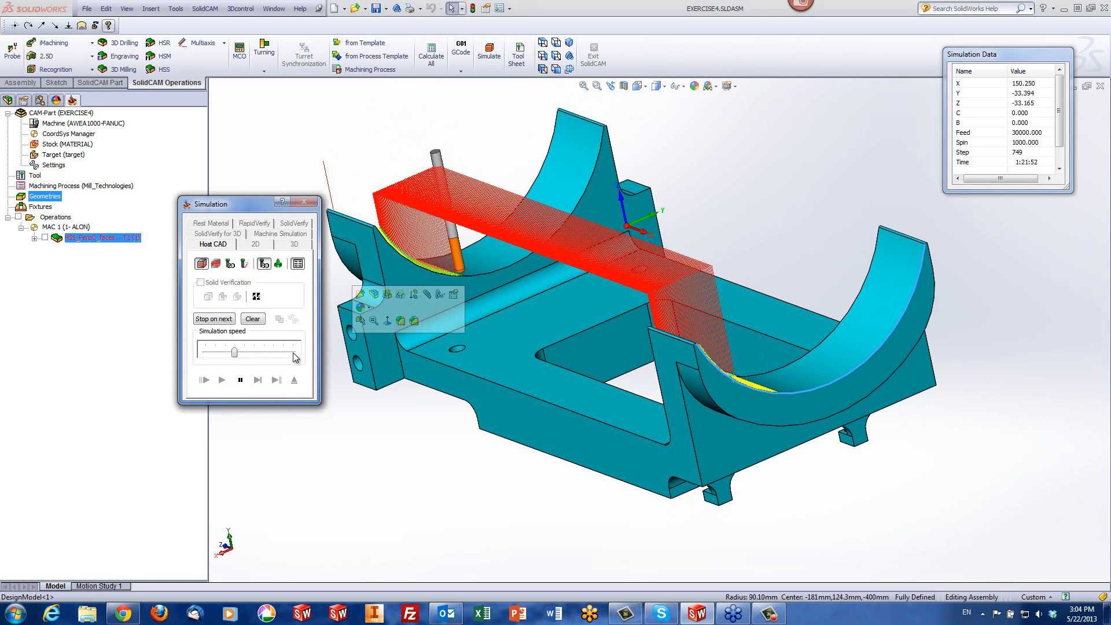
left_click_drag(234, 352, 311, 352)
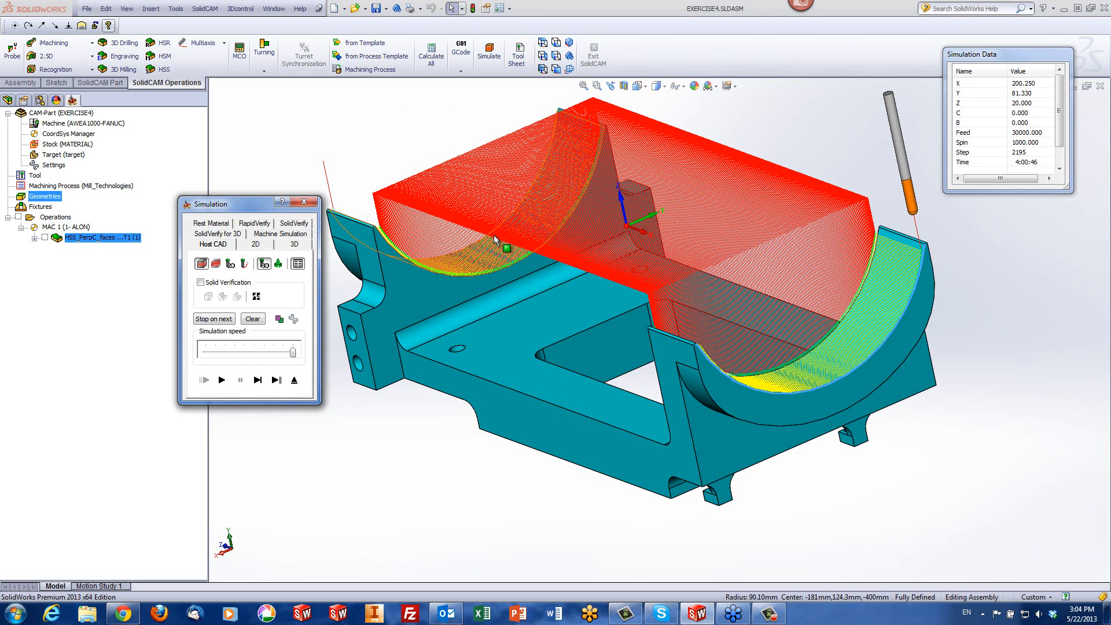
middle_click_drag(495, 234, 636, 210)
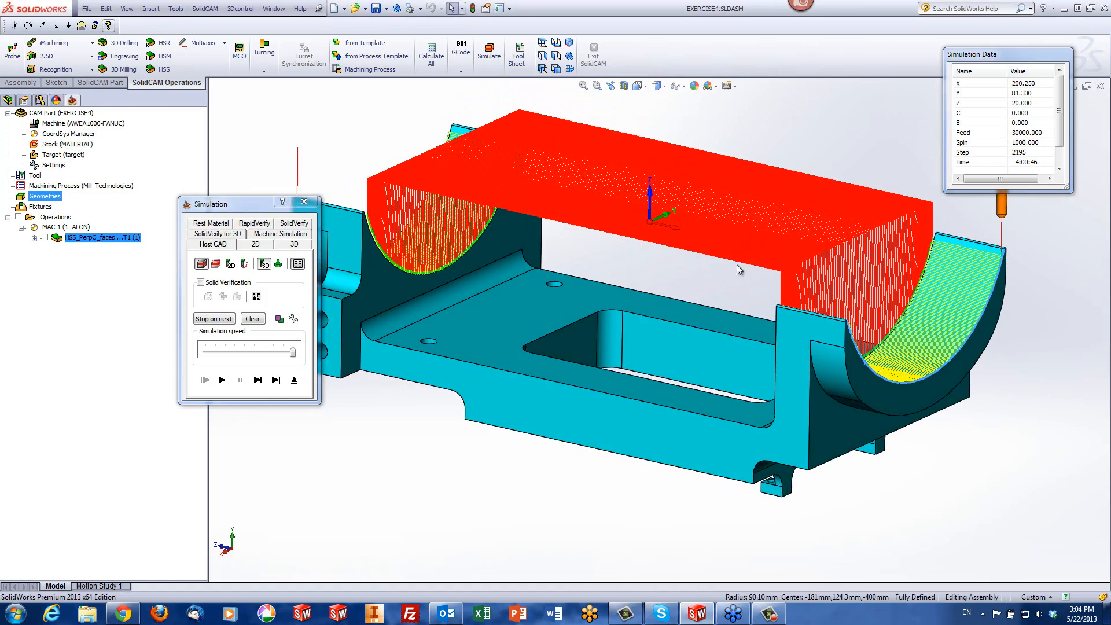
Inspect the linking moves between the two cradles and the cuts on both concave faces, and exit the simulation
middle_click_drag(742, 226, 752, 283)
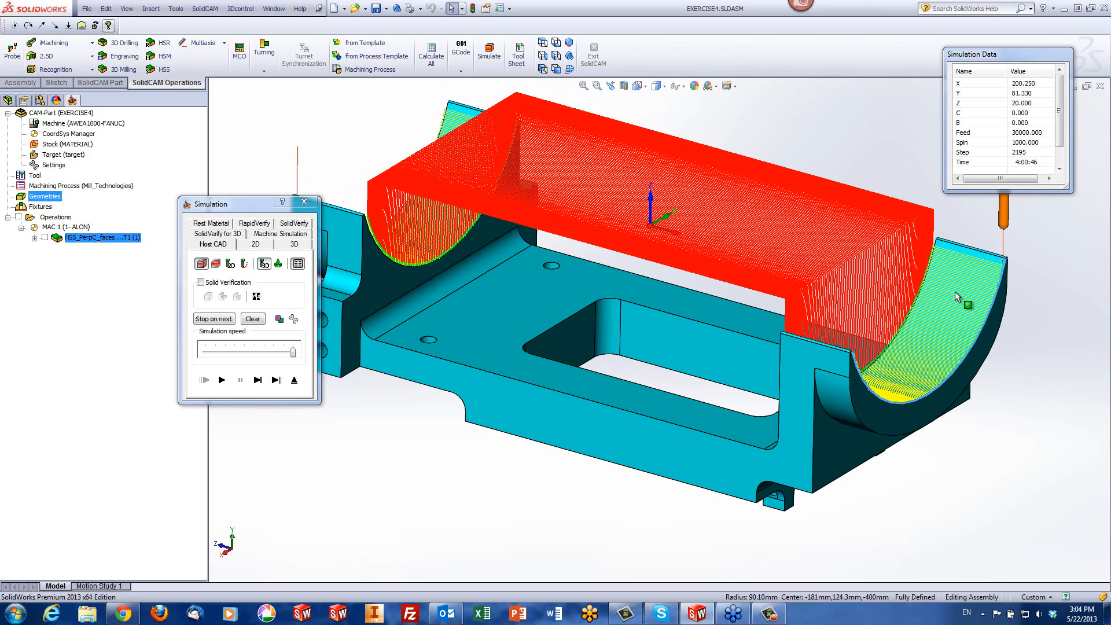
middle_click_drag(978, 255, 842, 249)
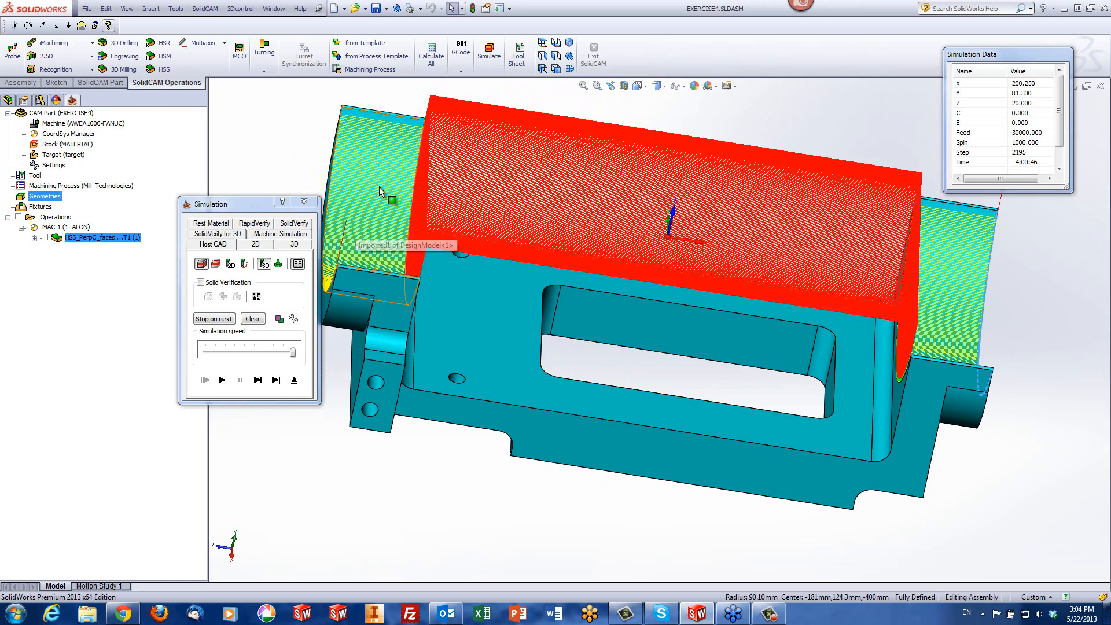
middle_click_drag(645, 257, 808, 273)
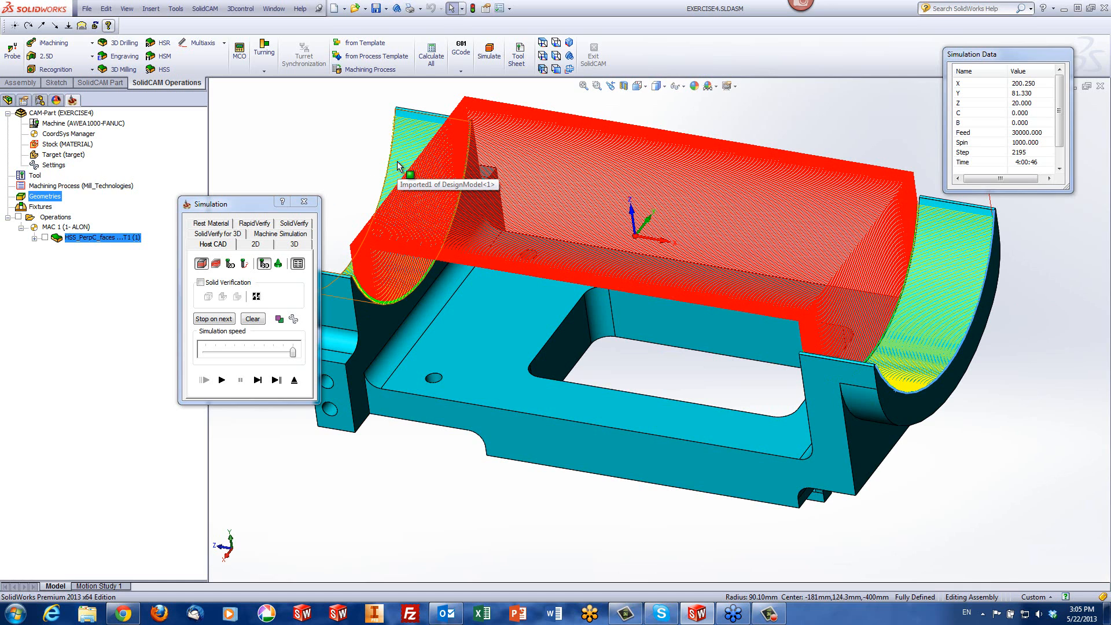
left_click(296, 390)
left_click(297, 381)
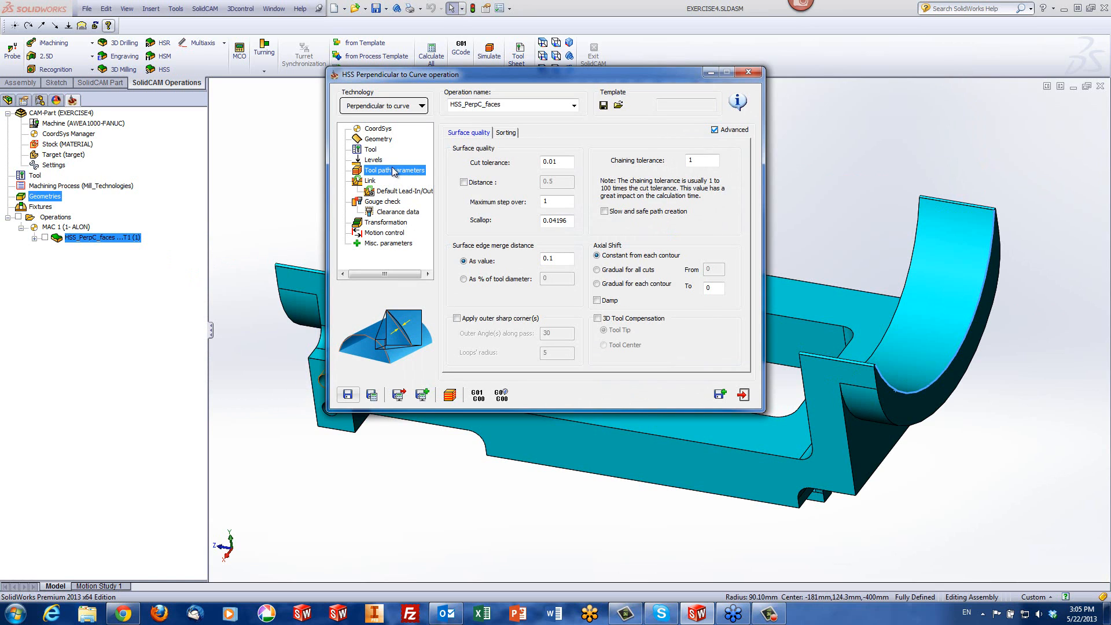
Set the tool path sorting of the HSS operation to machine by Regions
left_click(507, 133)
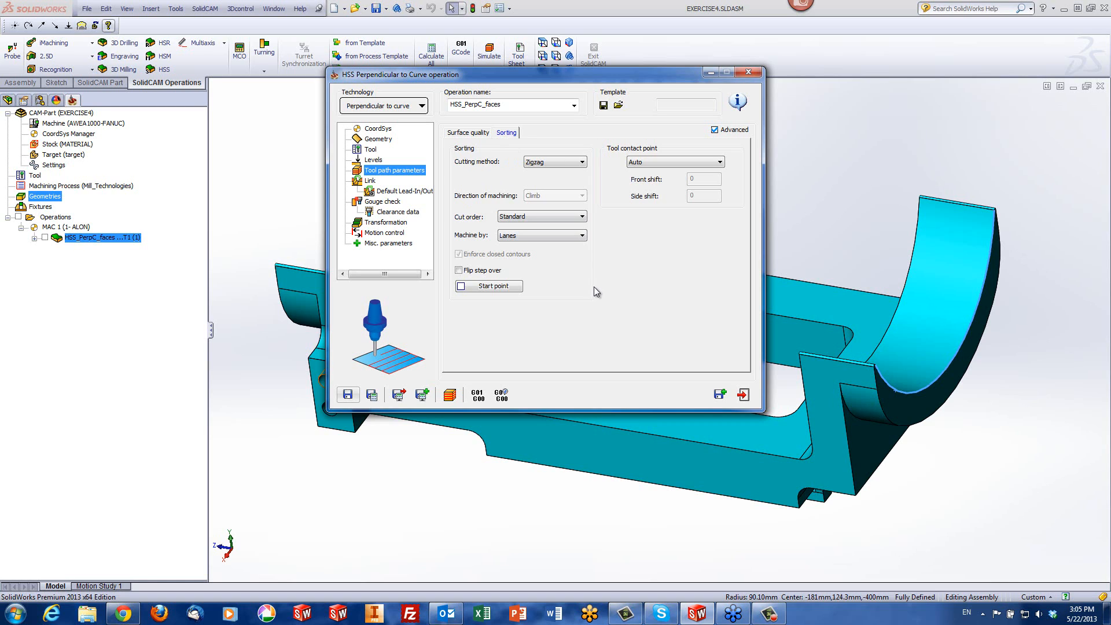
left_click(524, 236)
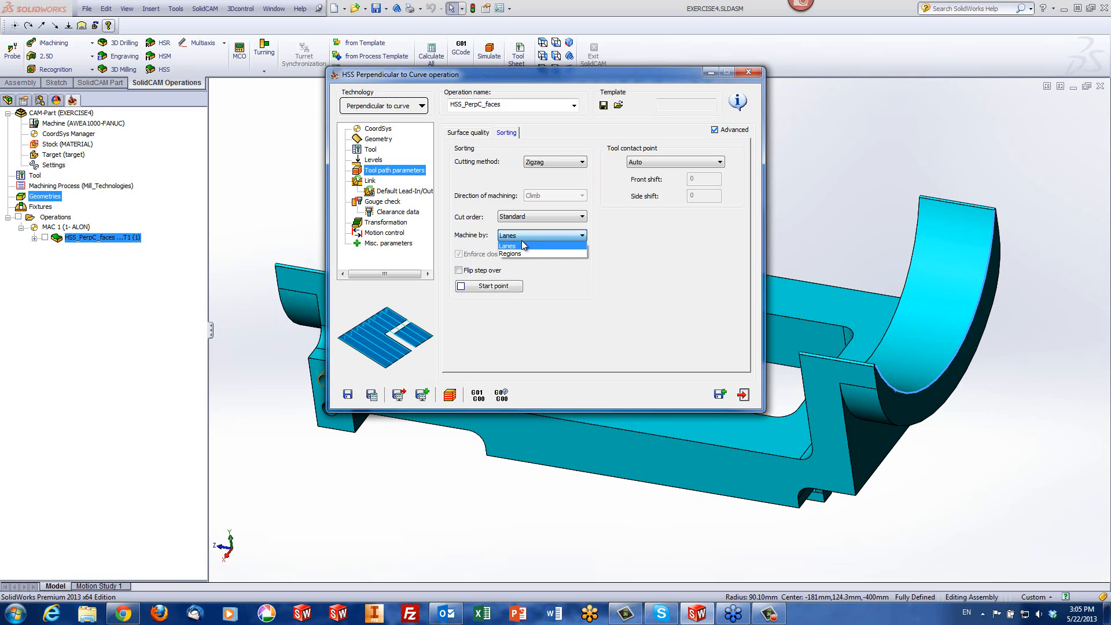
left_click(521, 247)
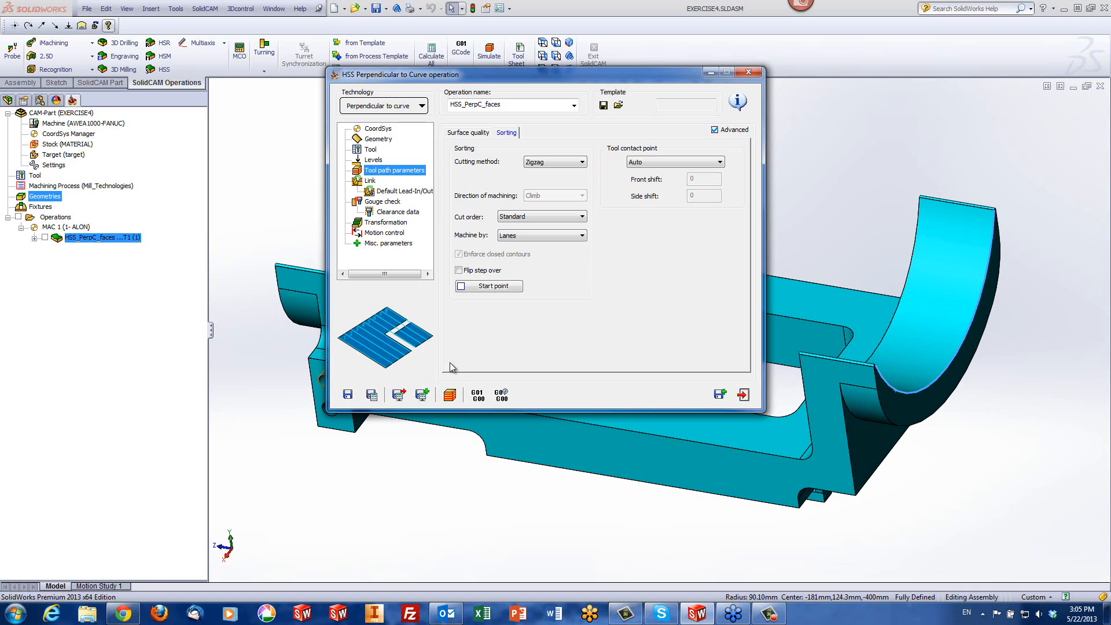
left_click(530, 236)
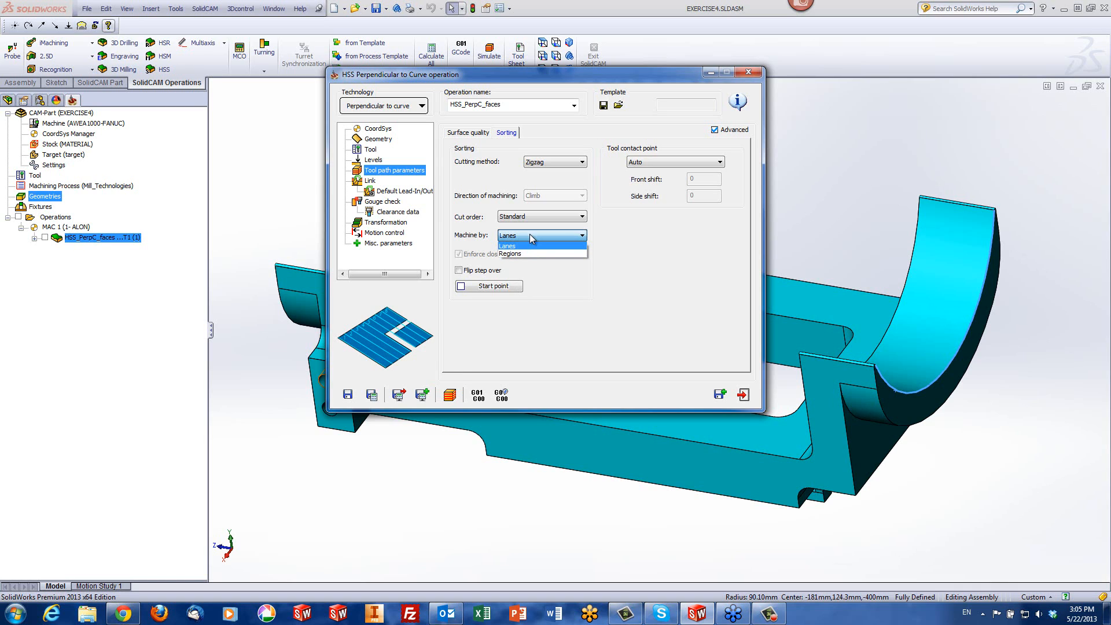
left_click(527, 253)
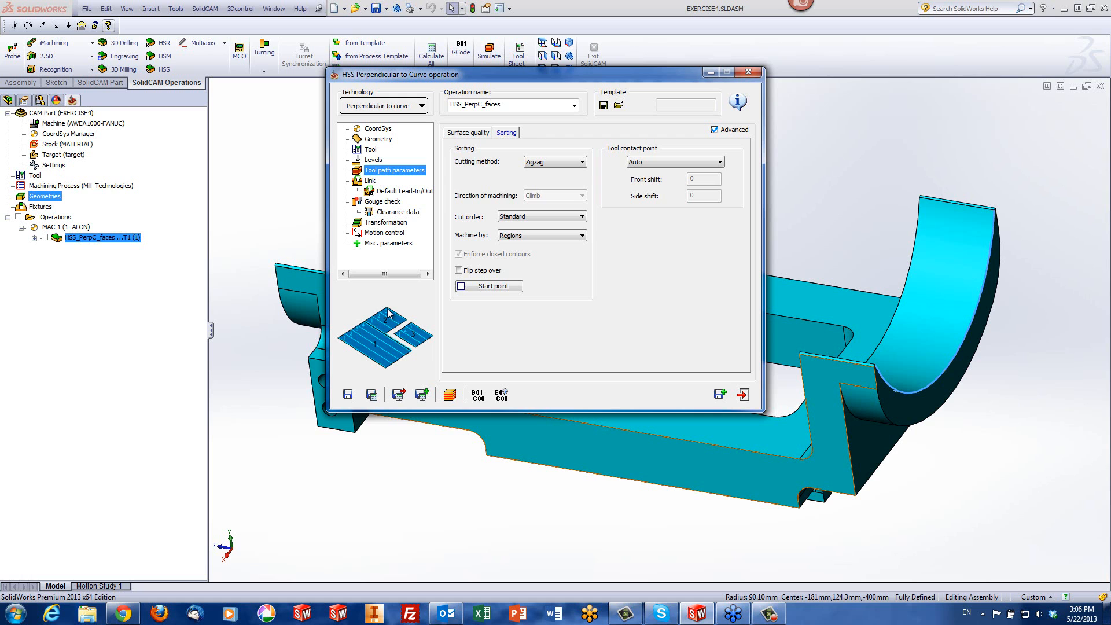
Simulate the region-sorted tool path on both cradles at reduced speed, then exit the simulation and the operation
left_click(450, 395)
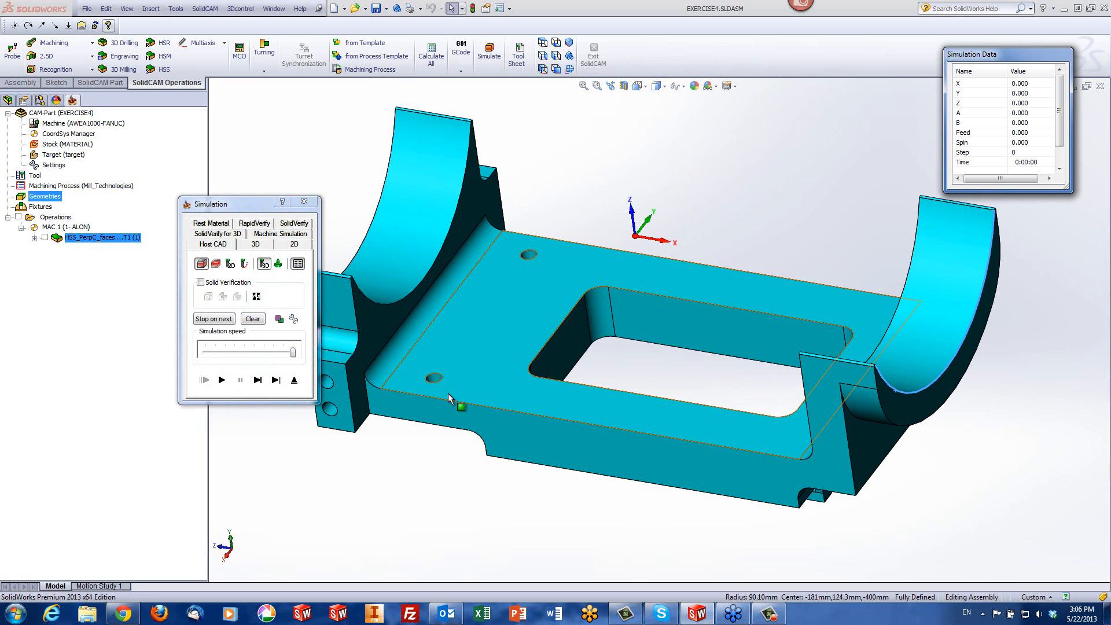
left_click_drag(292, 352, 245, 357)
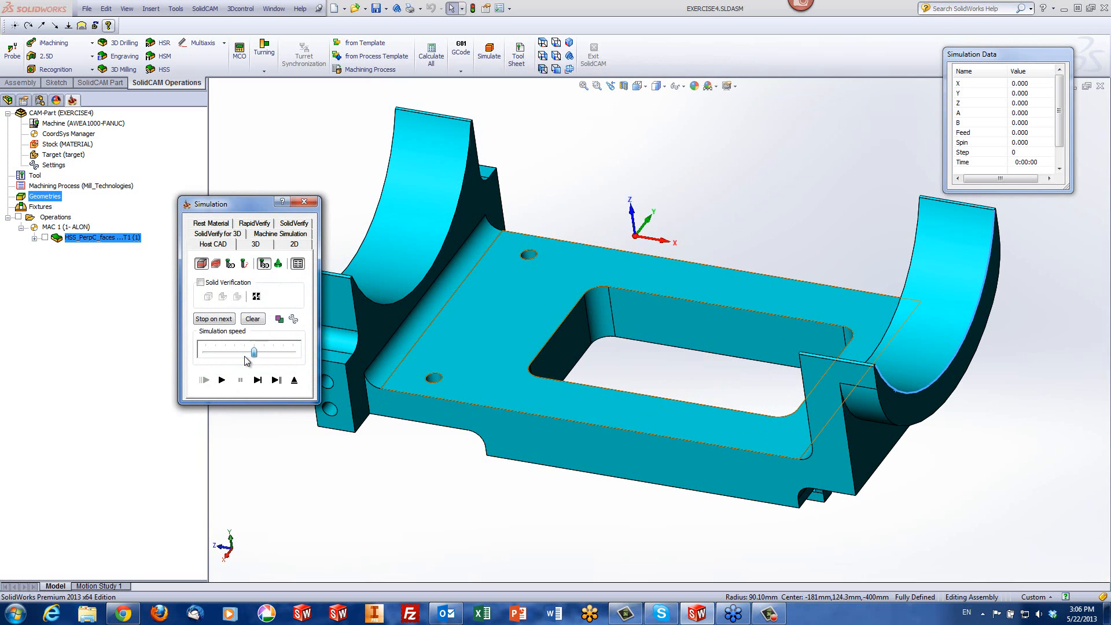
left_click(247, 360)
left_click(221, 379)
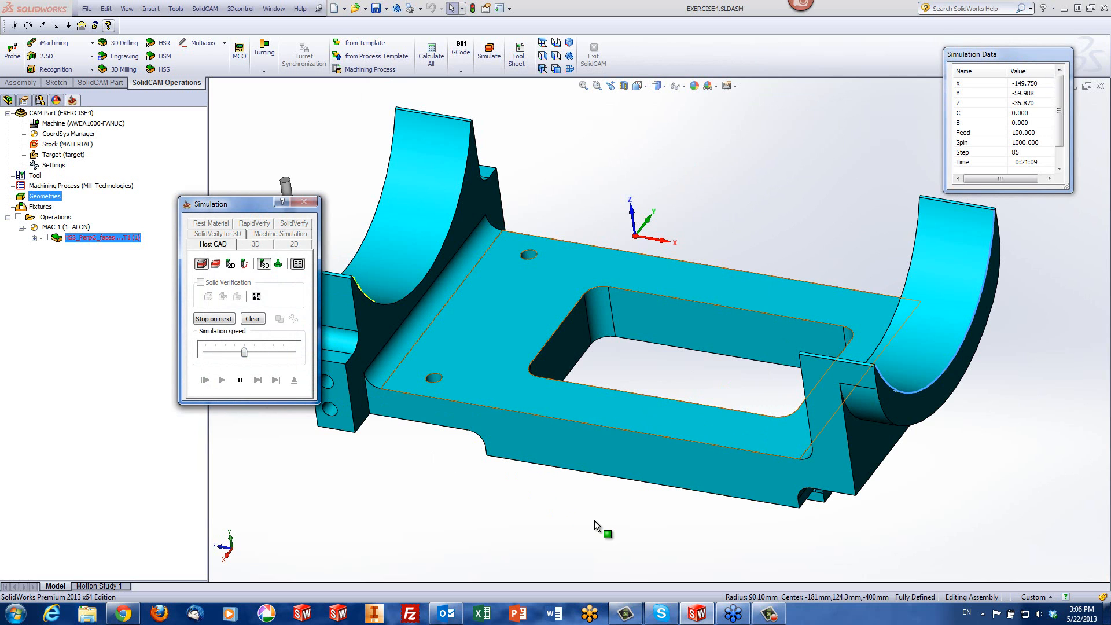
middle_click_drag(595, 520, 391, 410)
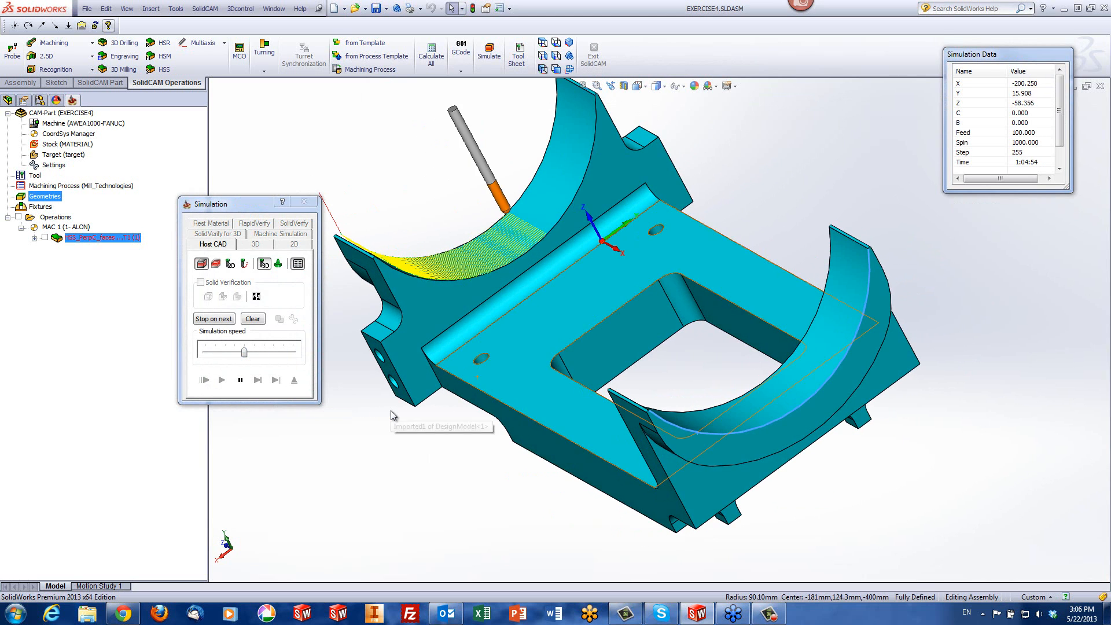
middle_click_drag(527, 332, 672, 351)
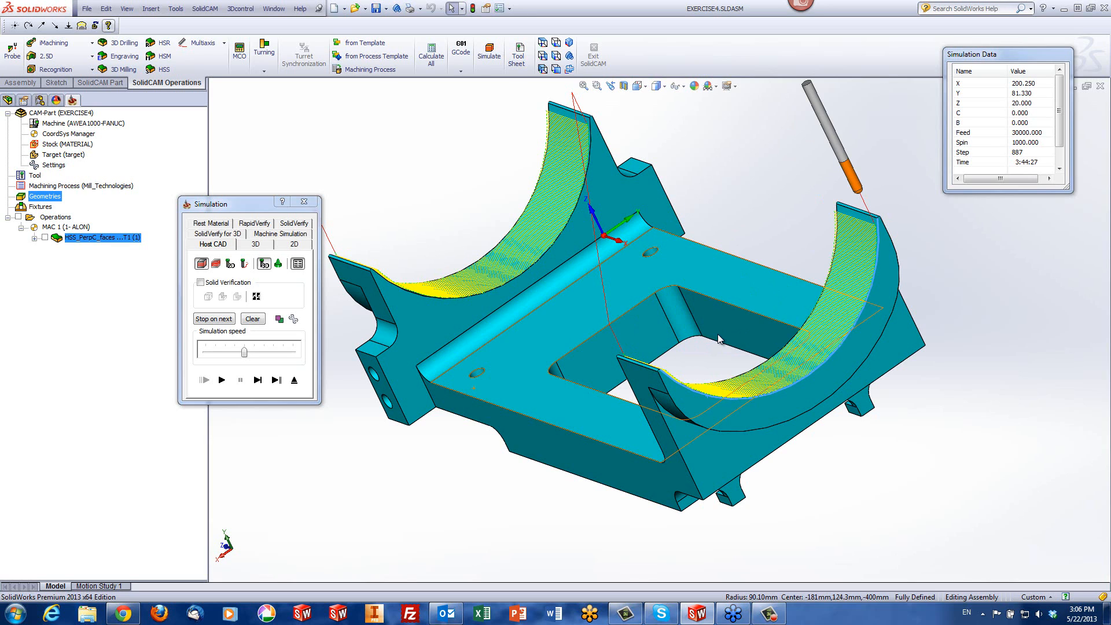
left_click(295, 382)
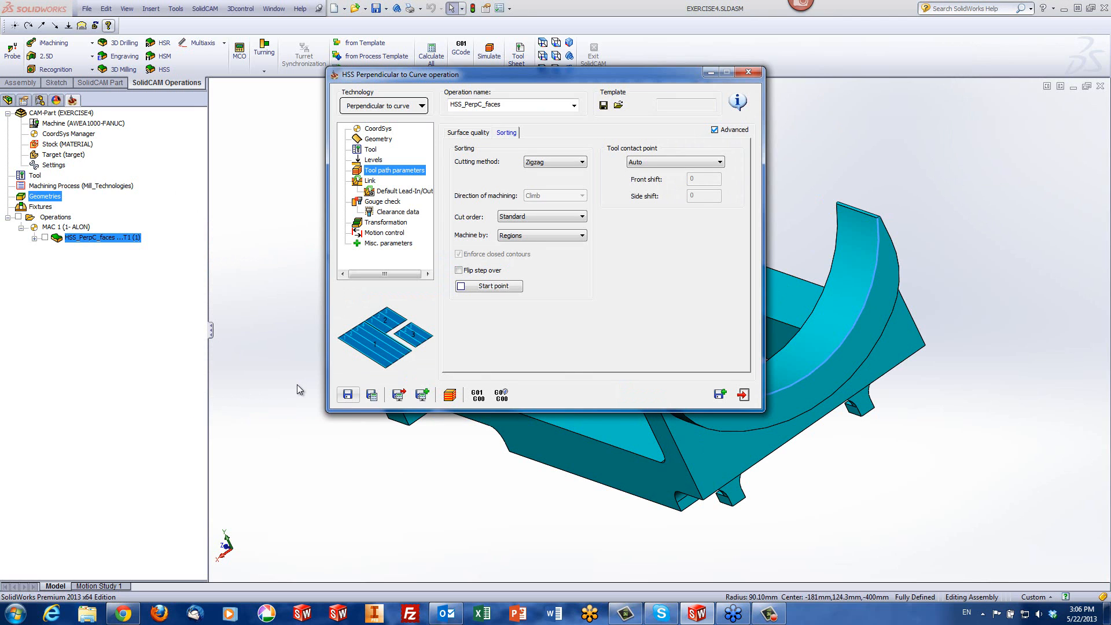
left_click(744, 394)
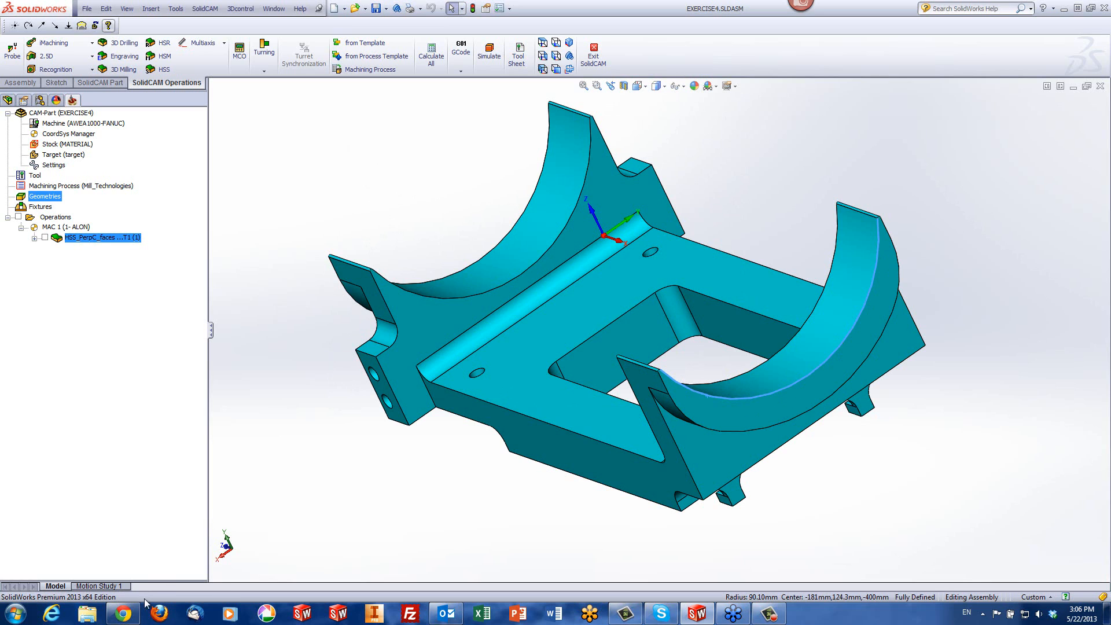
Switch to Internet Explorer, view the Webinar Recordings page on the SolidCAM website, look through its videos and close the browser
left_click(42, 618)
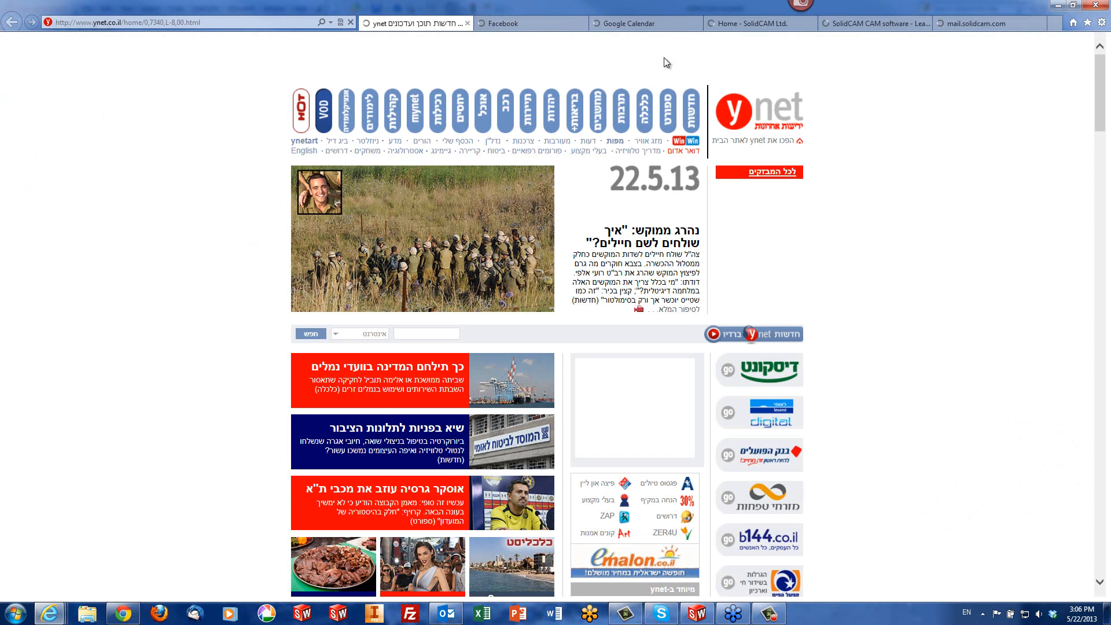
left_click(863, 24)
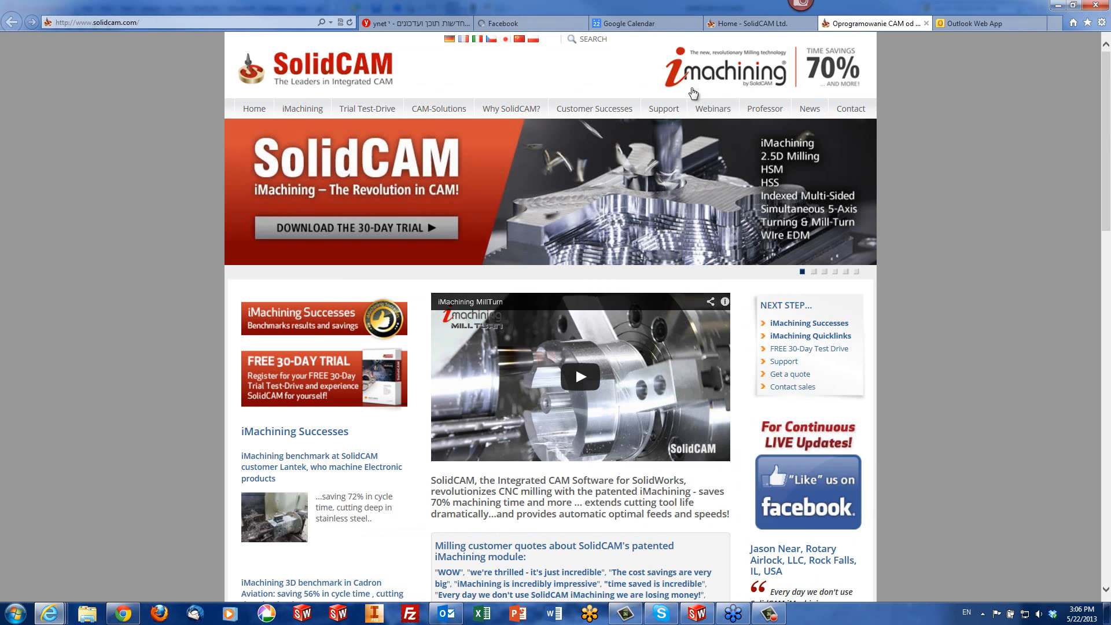
mouse_move(751, 112)
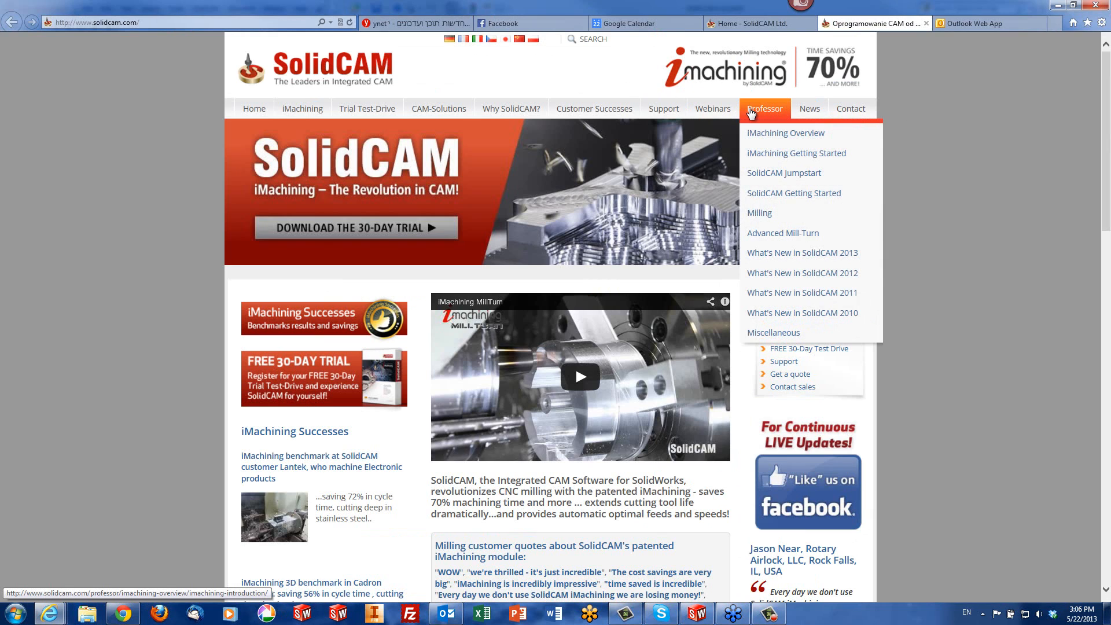
mouse_move(706, 112)
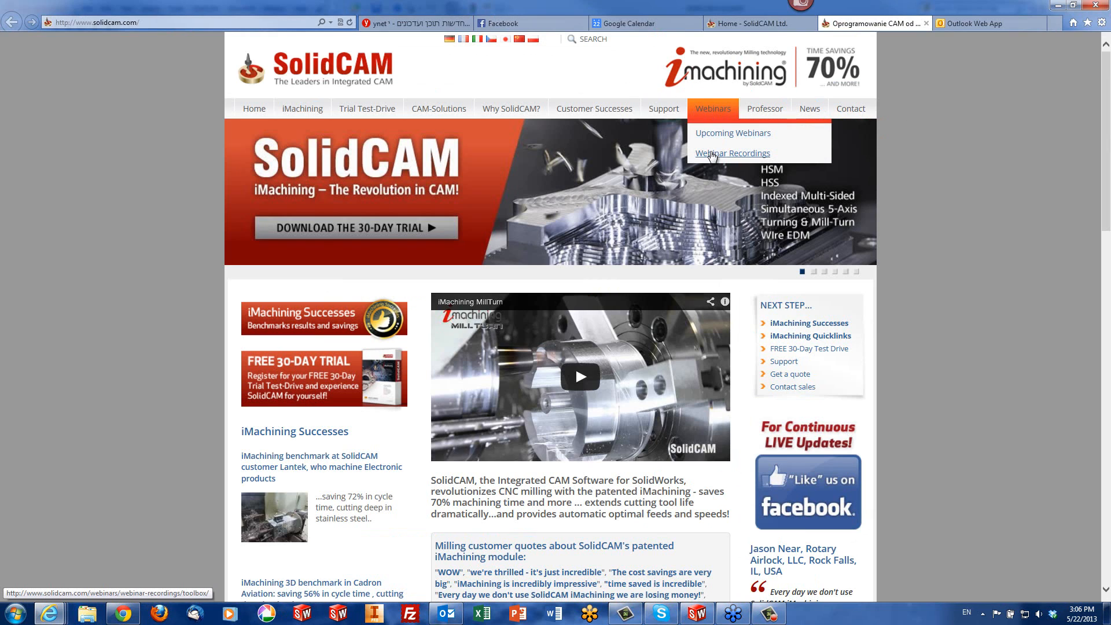
left_click(710, 156)
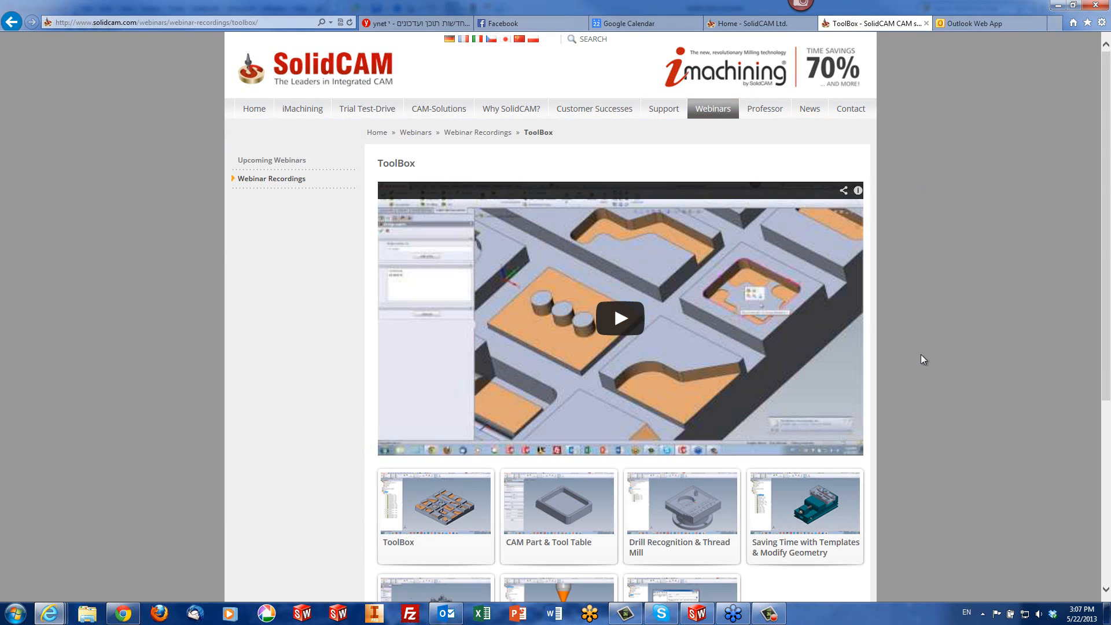
scroll(926, 357, "down", 5)
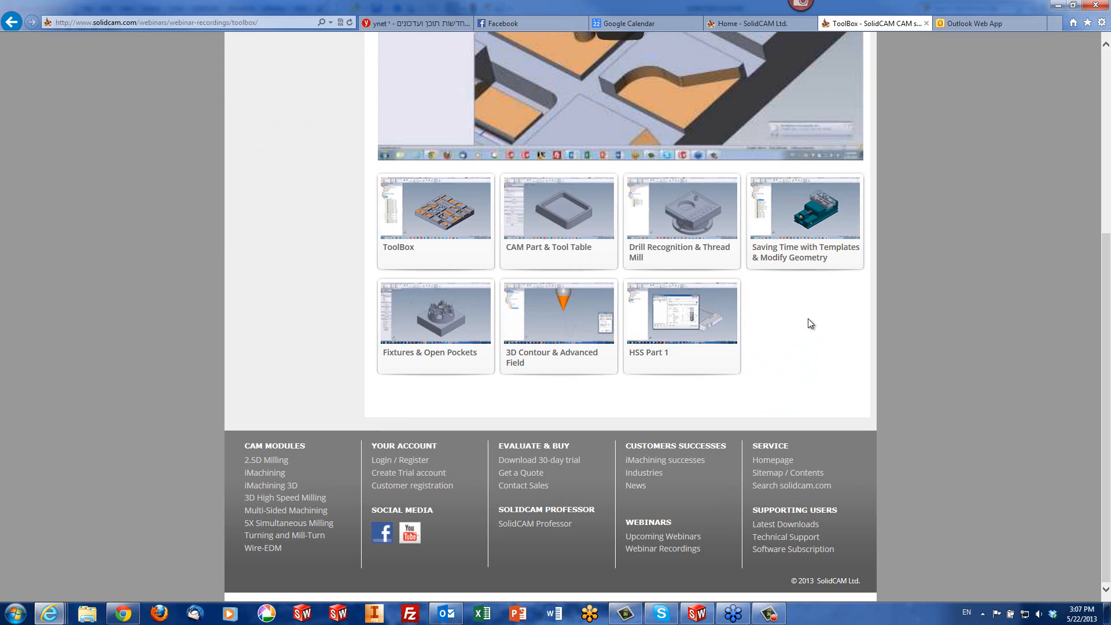
left_click(1106, 9)
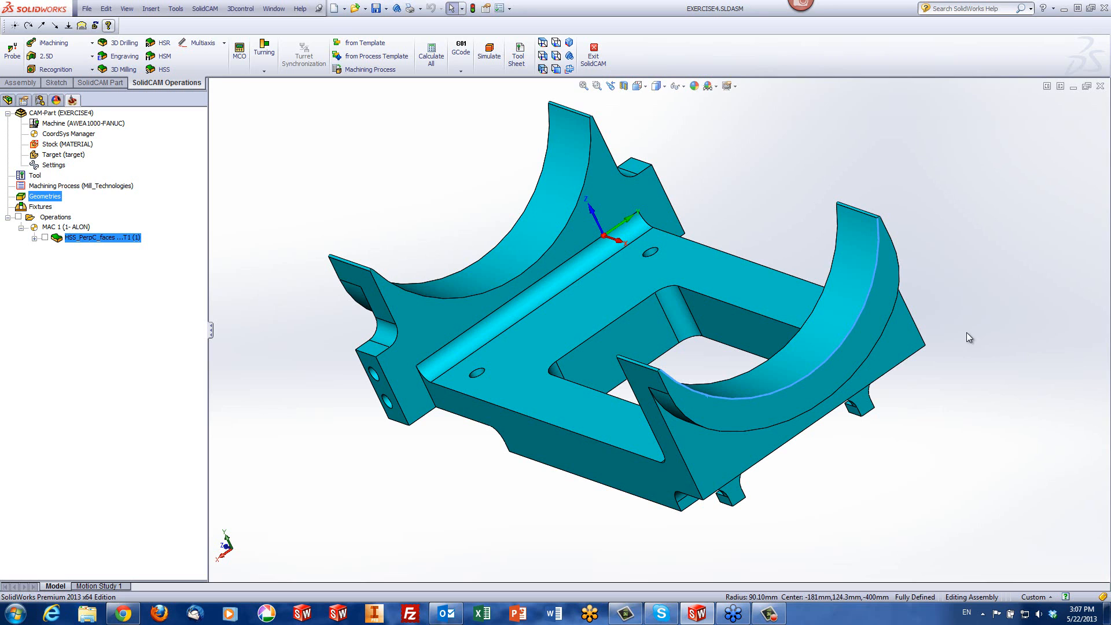
Close the EXERCISE4 part and open the recent CAM-part EXERCISE5.prz in an isometric view
left_click(1099, 85)
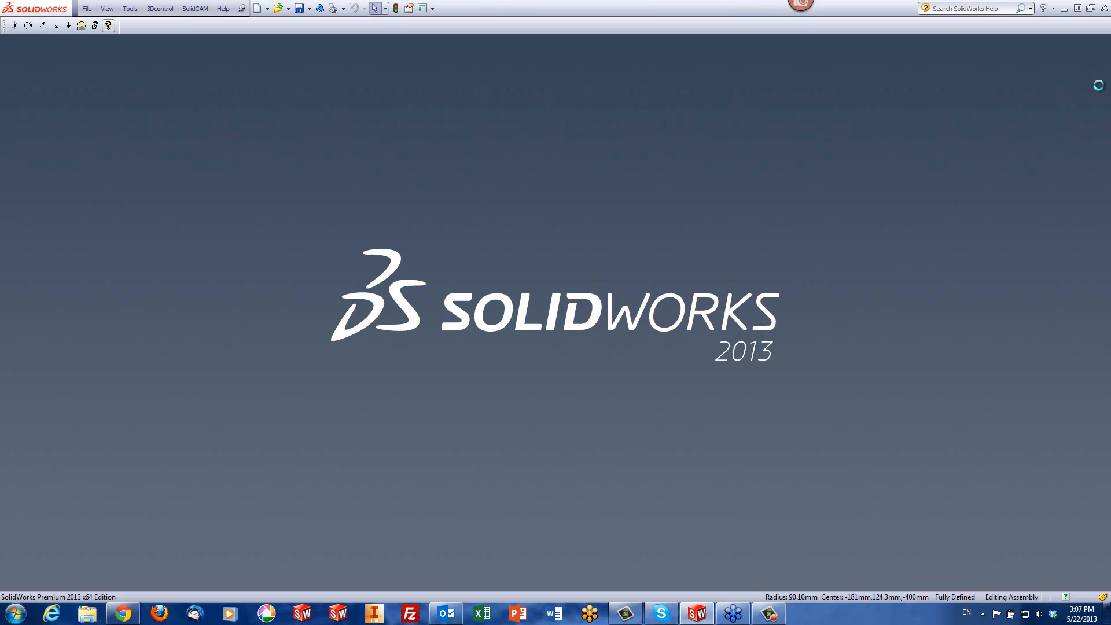
left_click(195, 9)
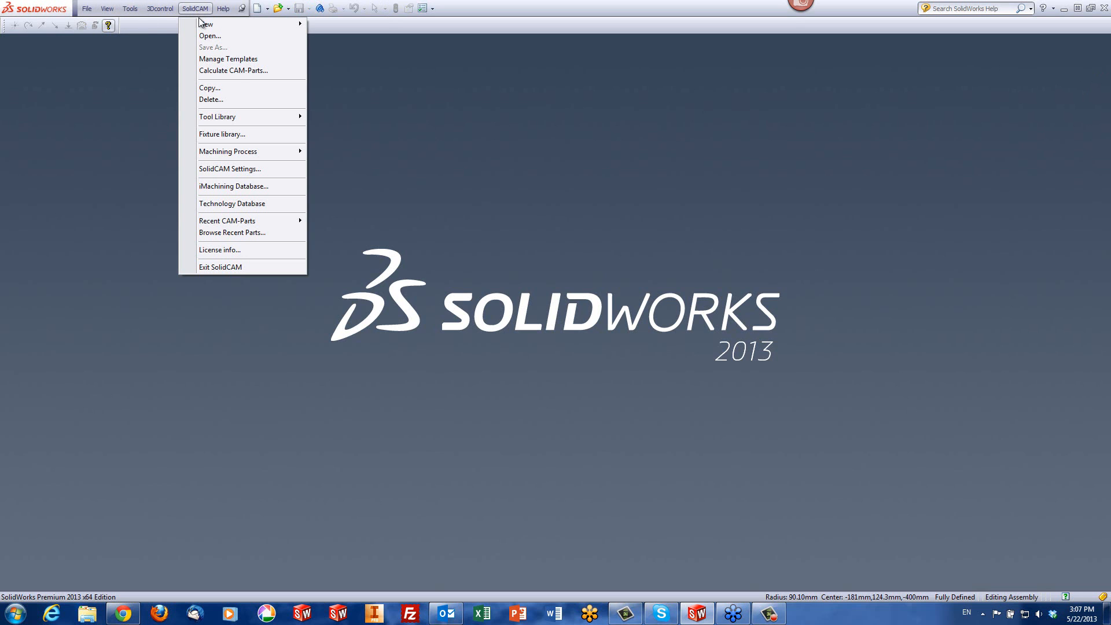
mouse_move(248, 221)
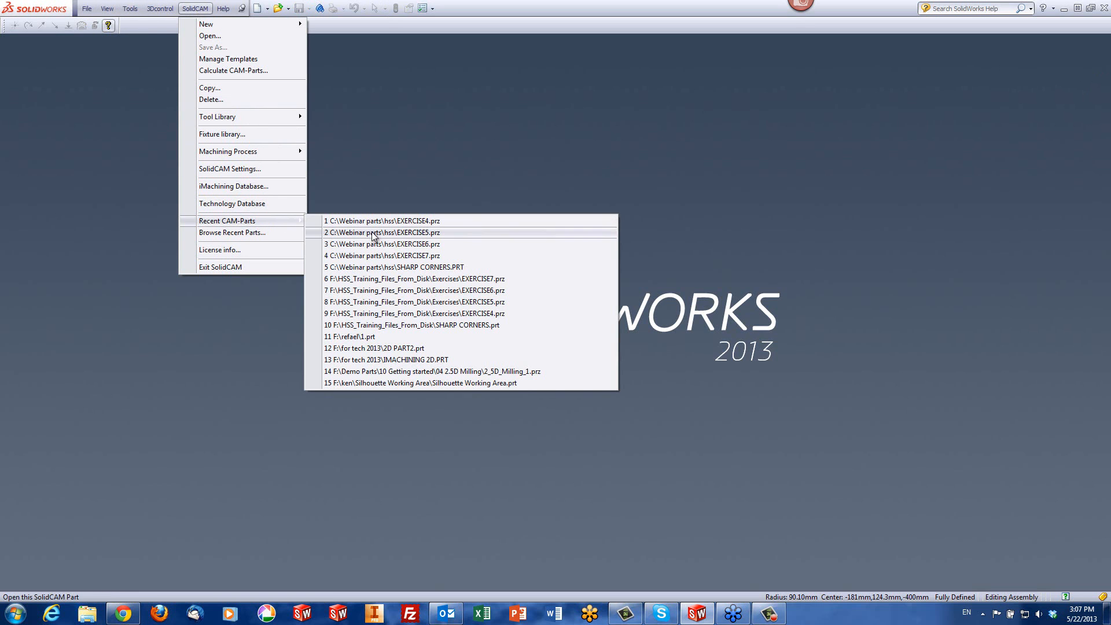
left_click(397, 232)
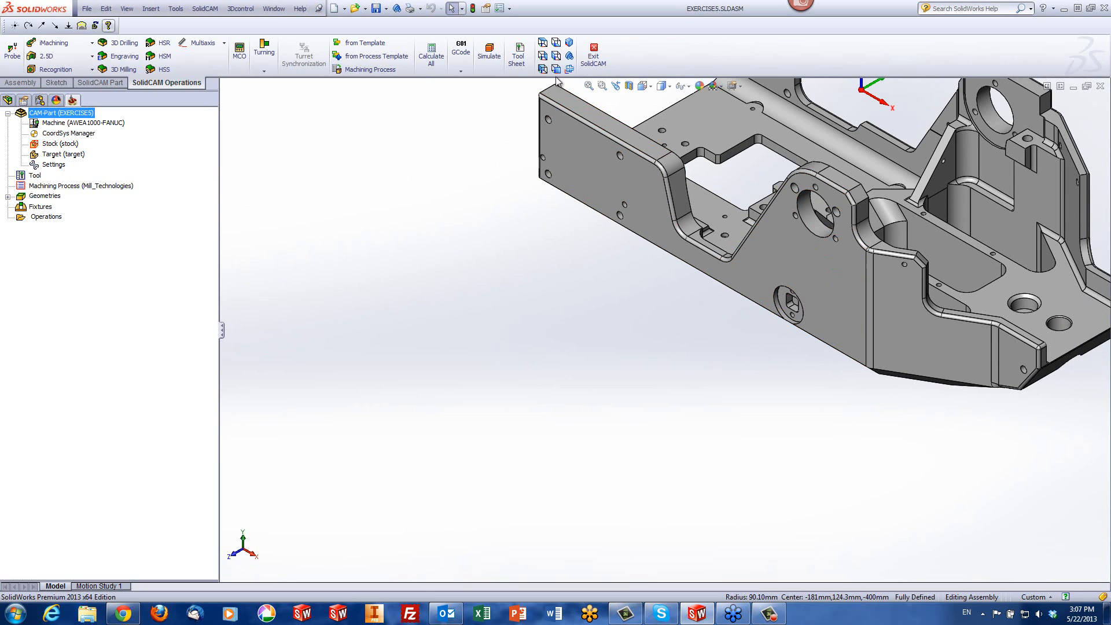
left_click(573, 45)
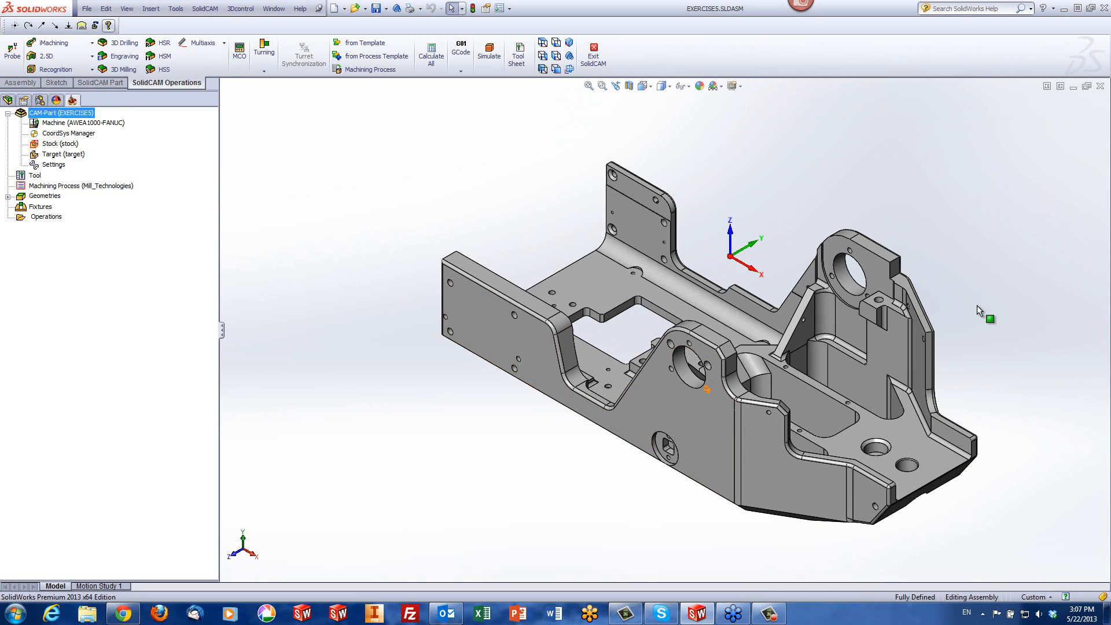
scroll(955, 382, "down", 5)
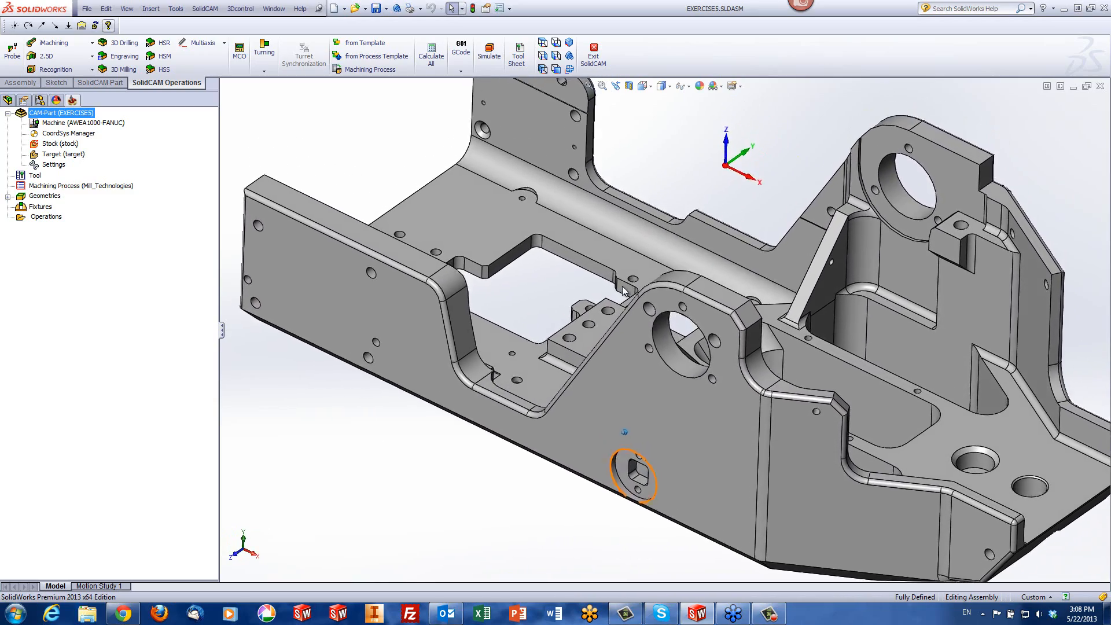
Start a new HSS Morph between two boundary curves operation and collapse its dialog to expose the whole model
left_click(162, 70)
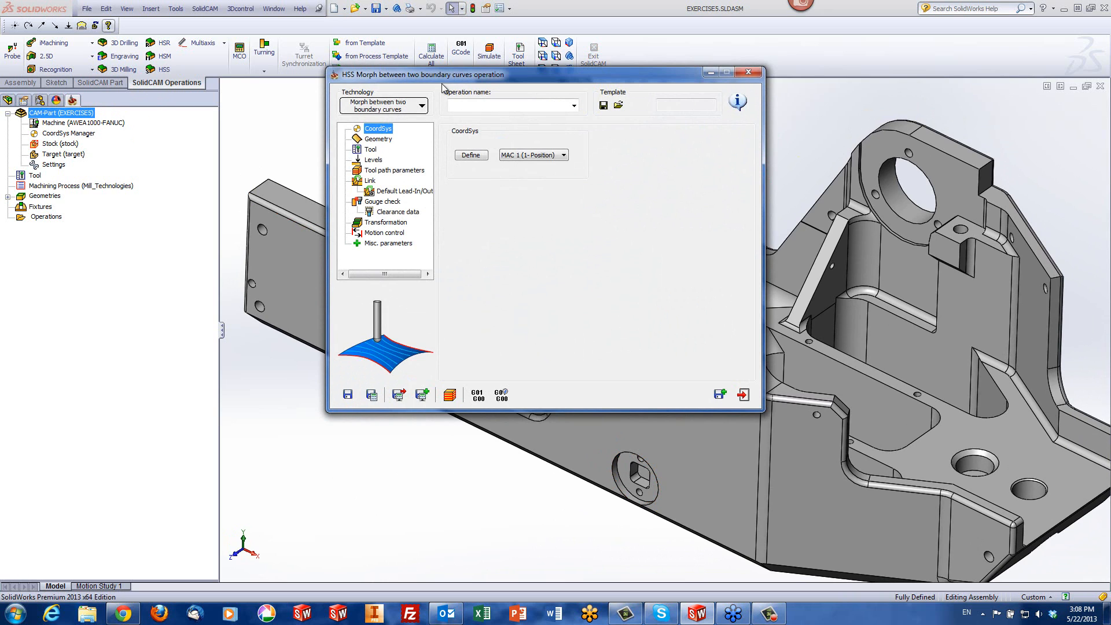
left_click_drag(475, 76, 194, 99)
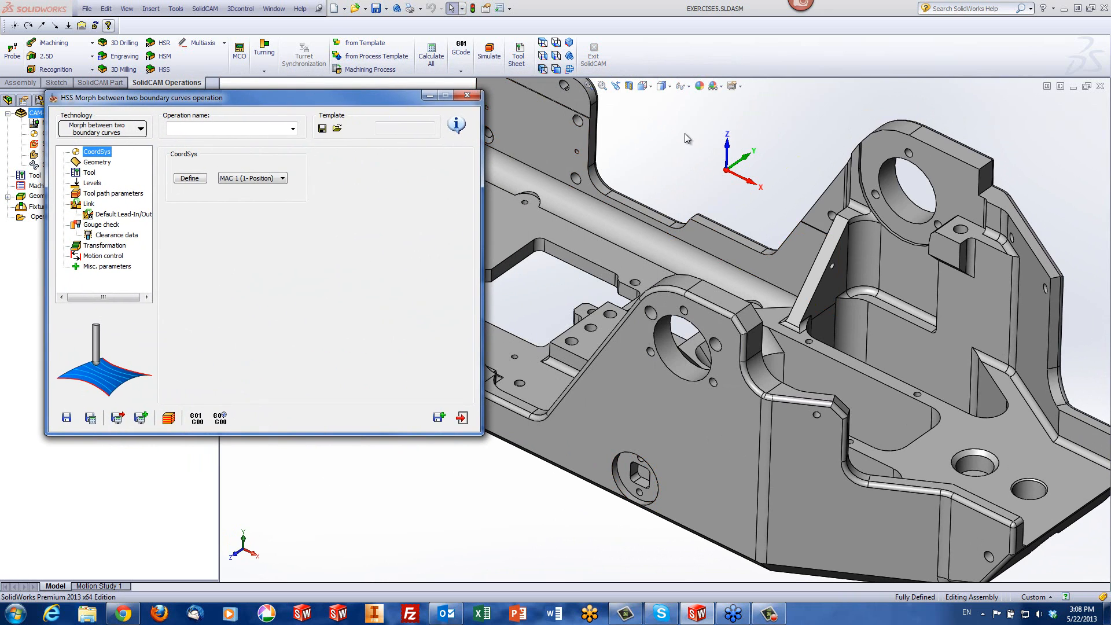
key("f")
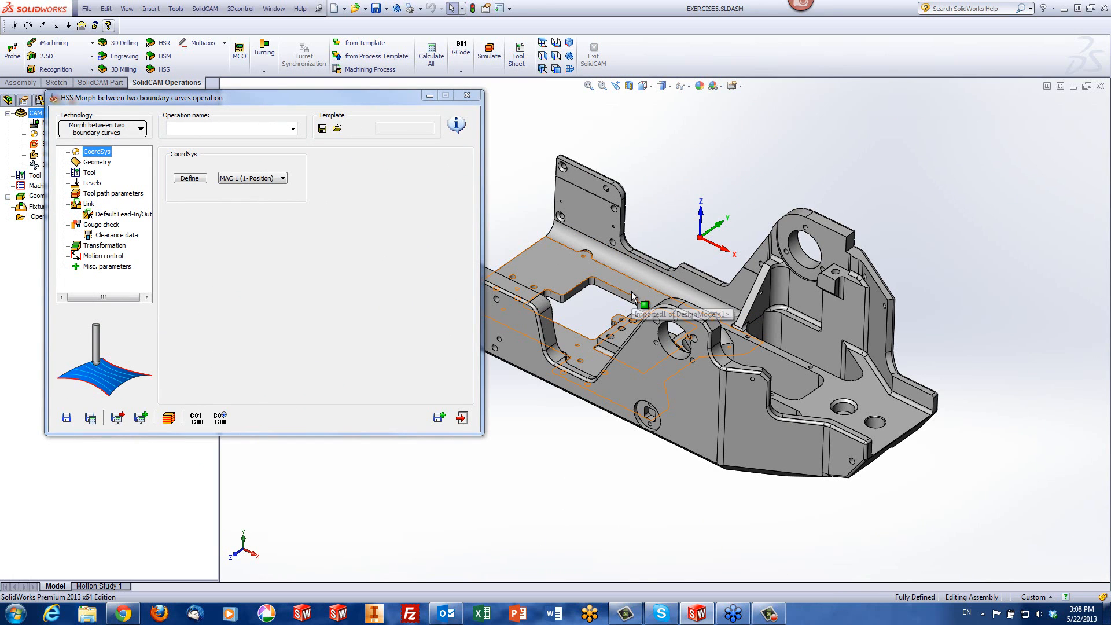
double_click(348, 100)
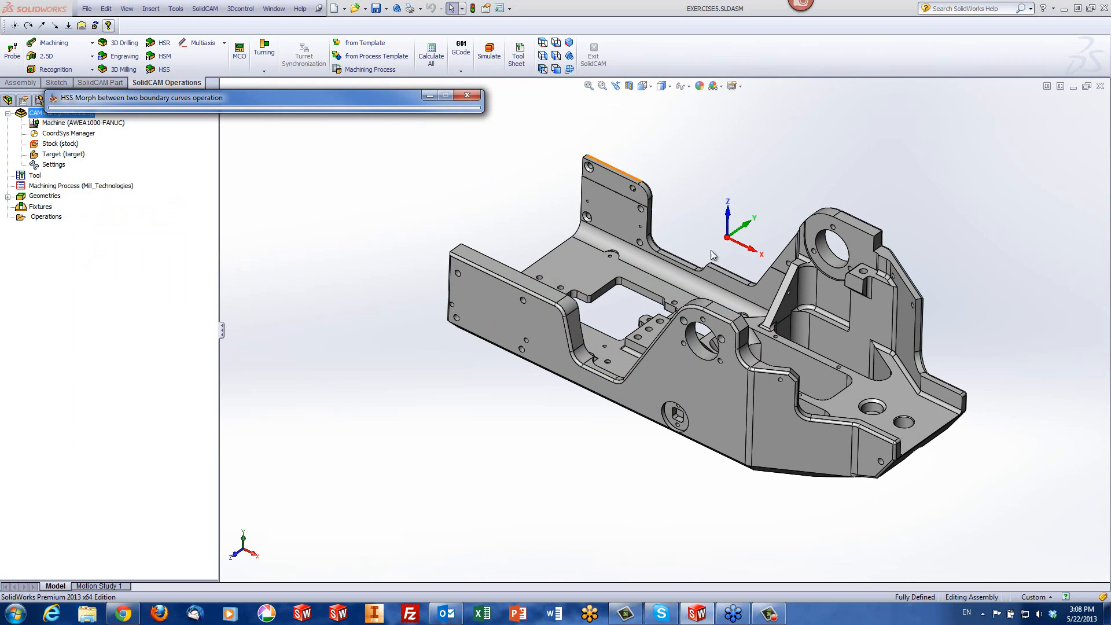
Examine the edge fillet faces along the top of the part's front side wall
left_click(724, 220)
scroll(720, 223, "down", 2)
scroll(920, 461, "down", 5)
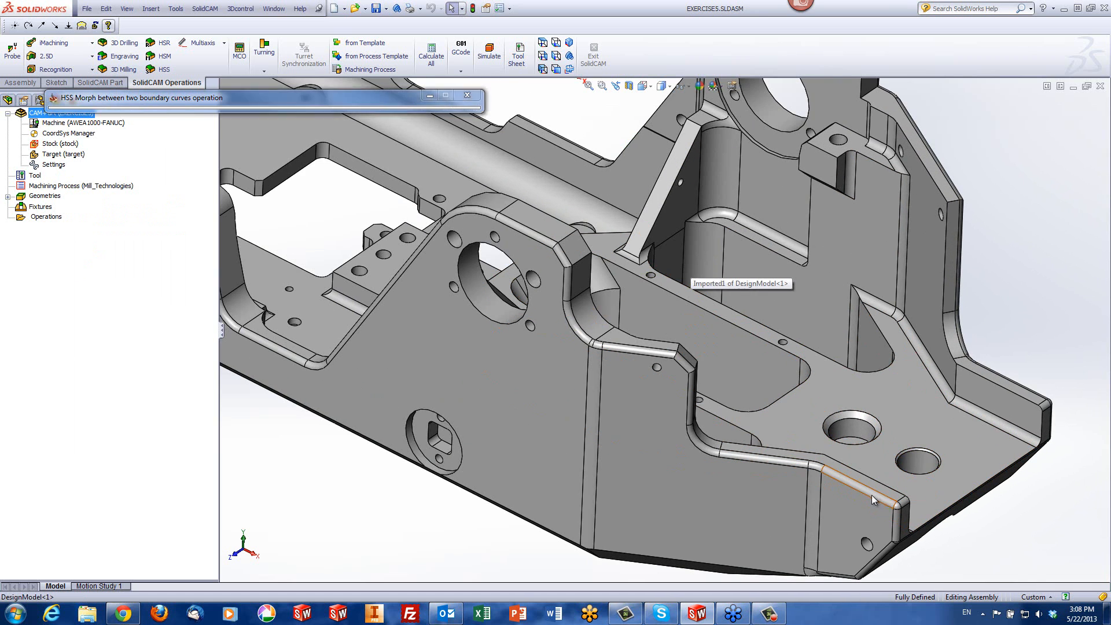
left_click(830, 474)
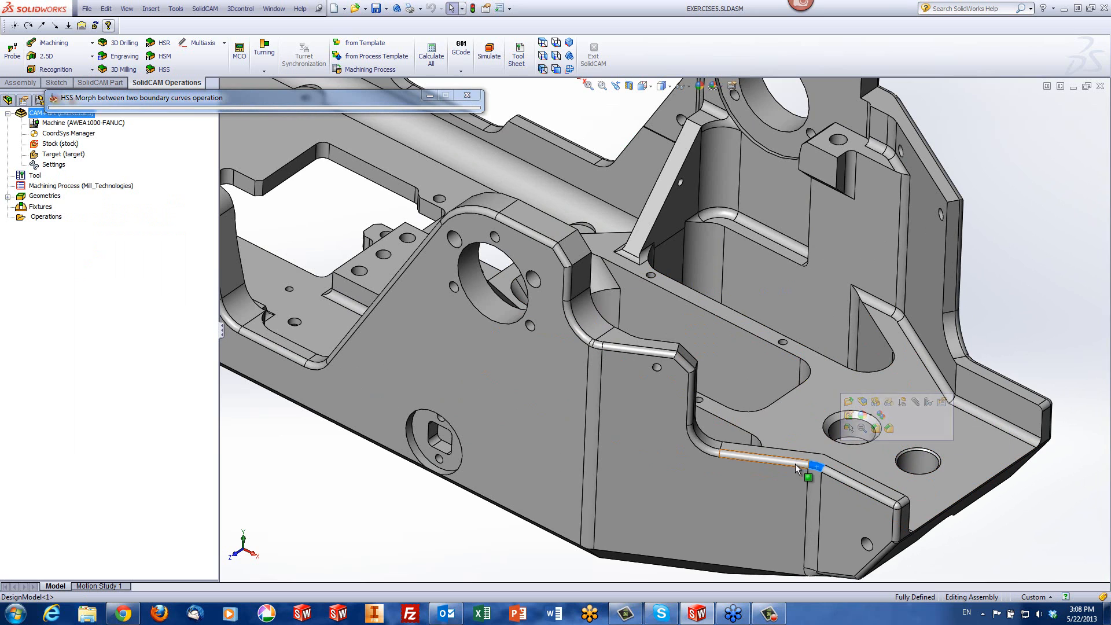
left_click(764, 458)
left_click(1034, 258)
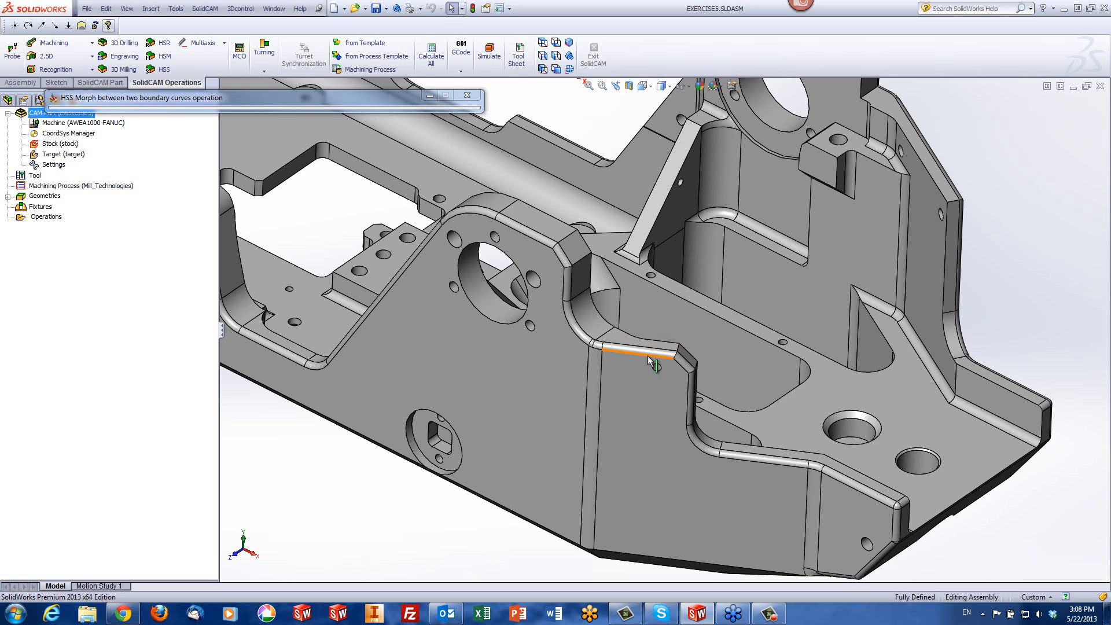
left_click(648, 356)
Assign the existing faces geometry as the drive surface and preview it on the model
left_click_drag(248, 101, 616, 132)
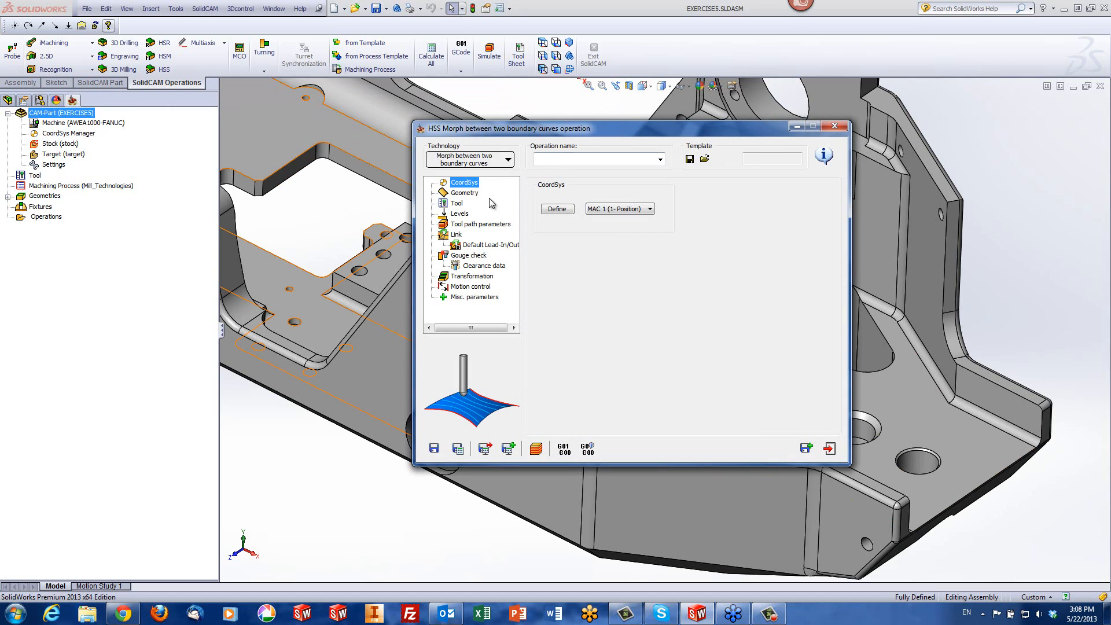
left_click(465, 193)
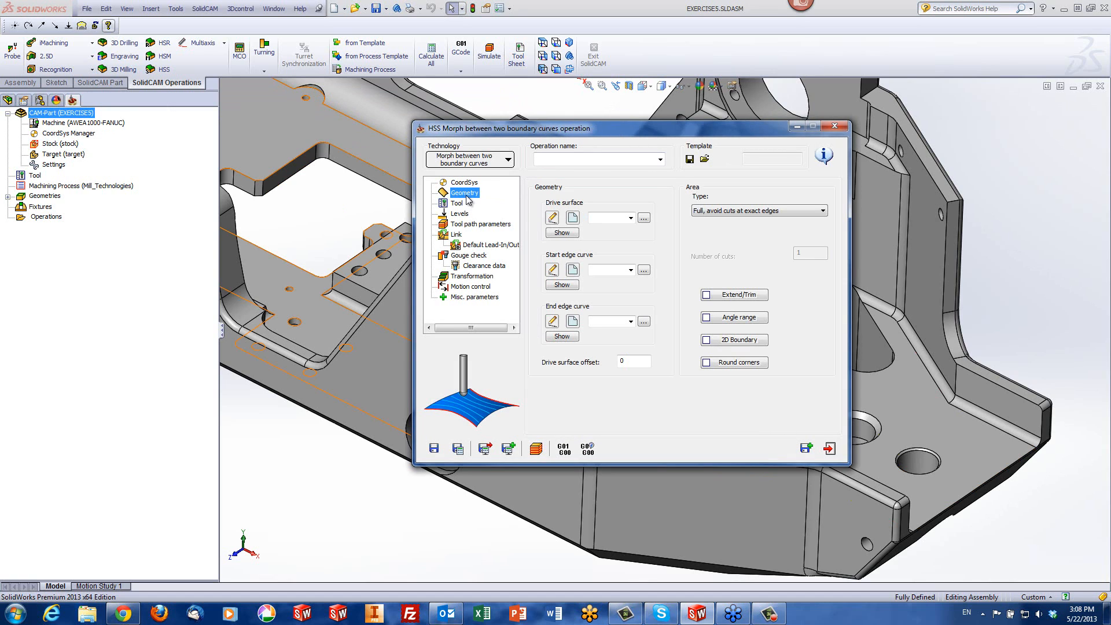
left_click(631, 219)
left_click(619, 232)
left_click(569, 234)
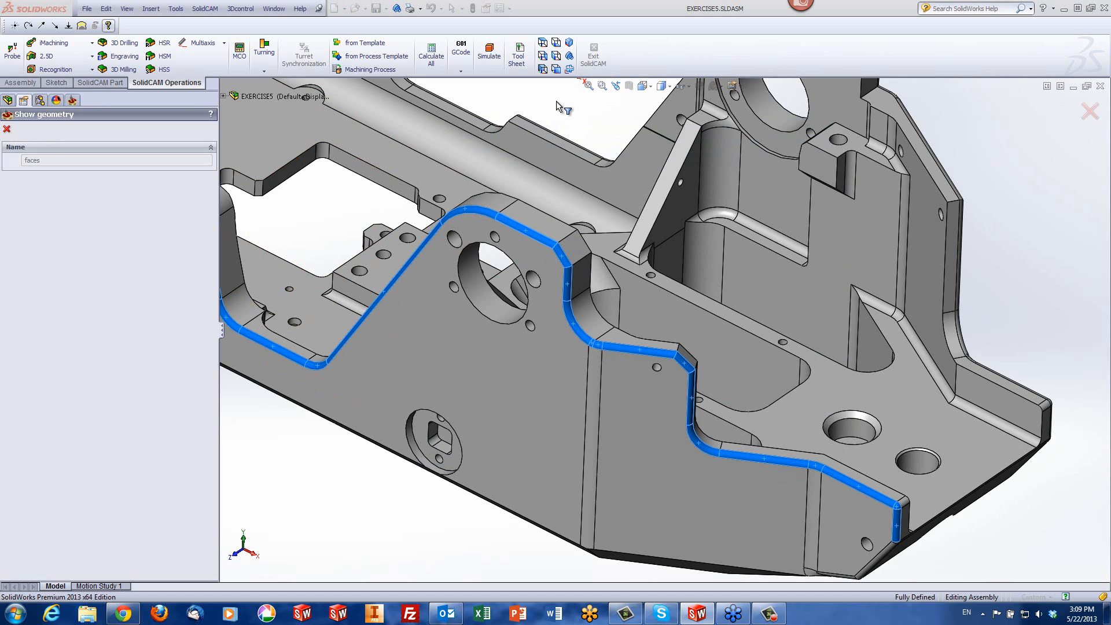
key("f")
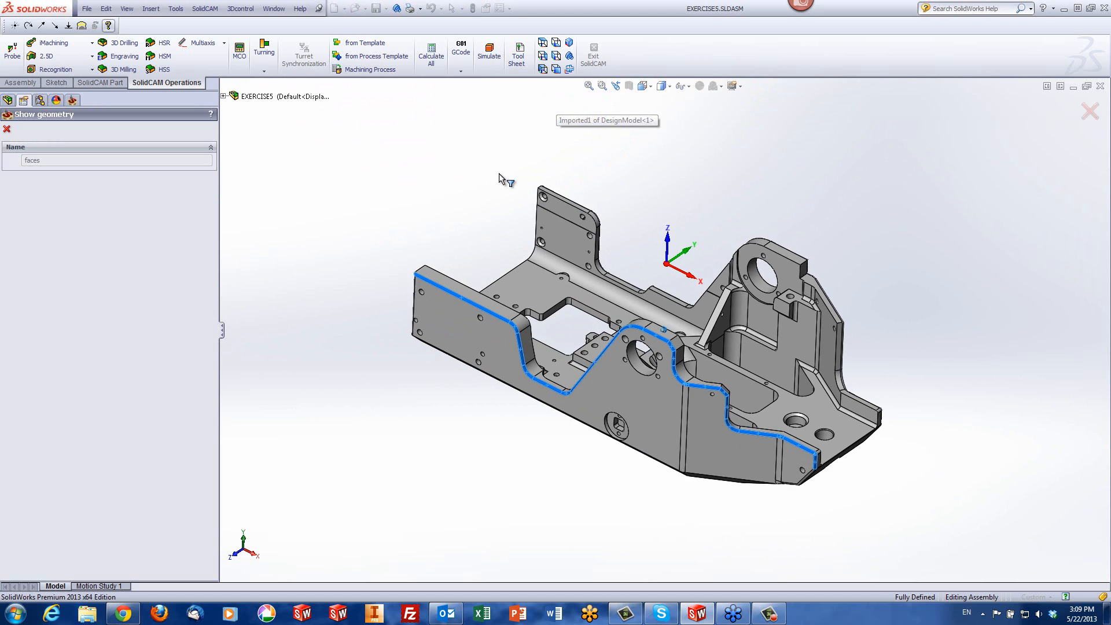
scroll(484, 214, "up", 2)
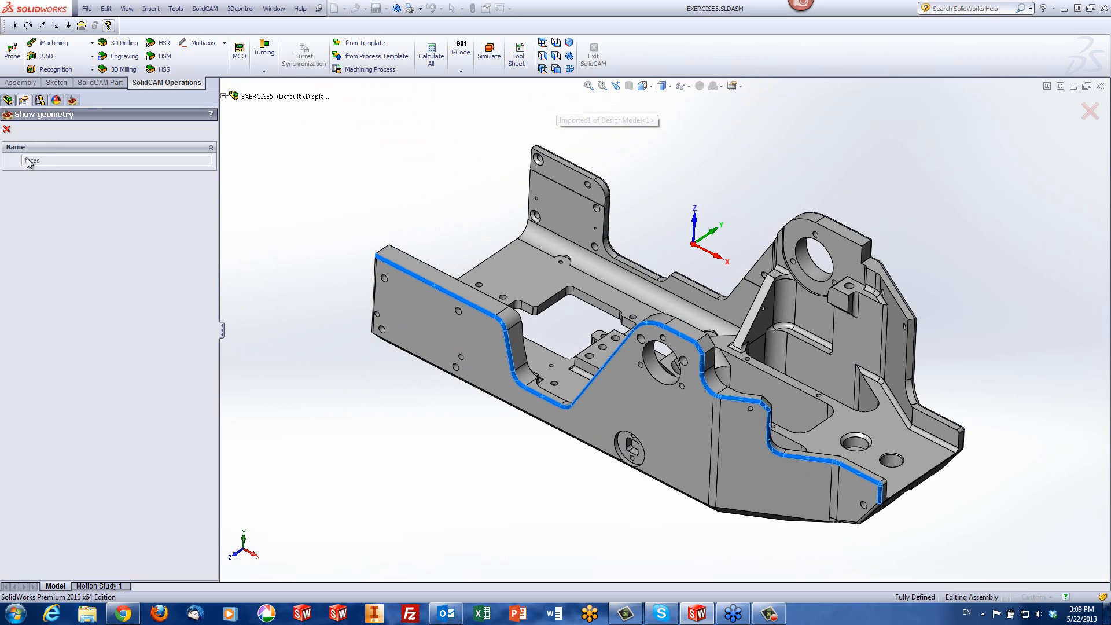
left_click(7, 129)
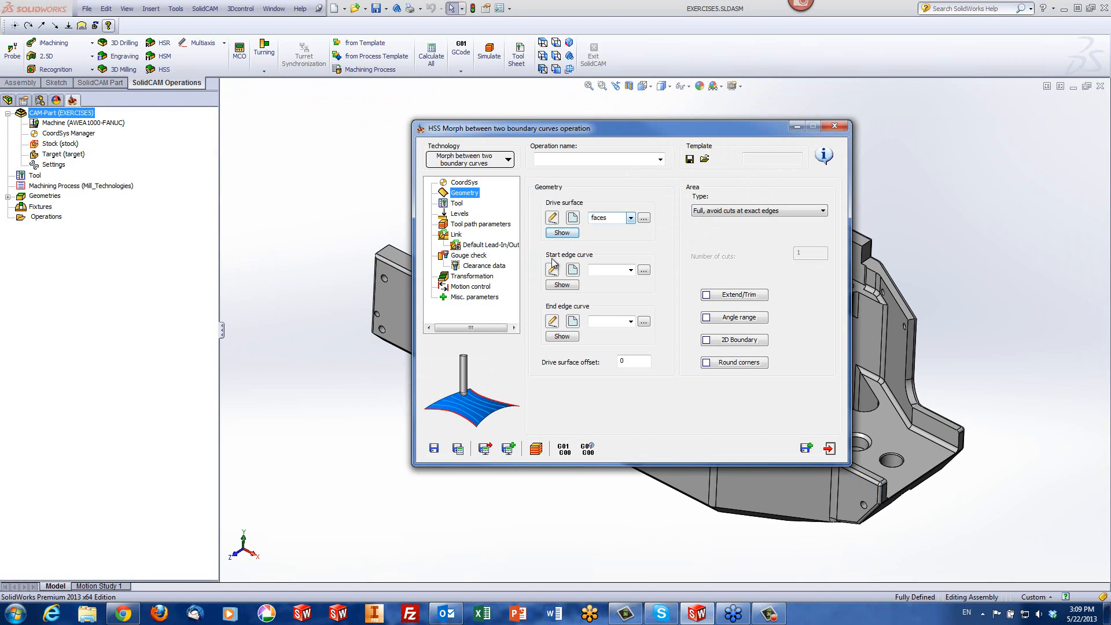
Assign the existing contour geometry as the start edge curve and preview it on the model
left_click(631, 270)
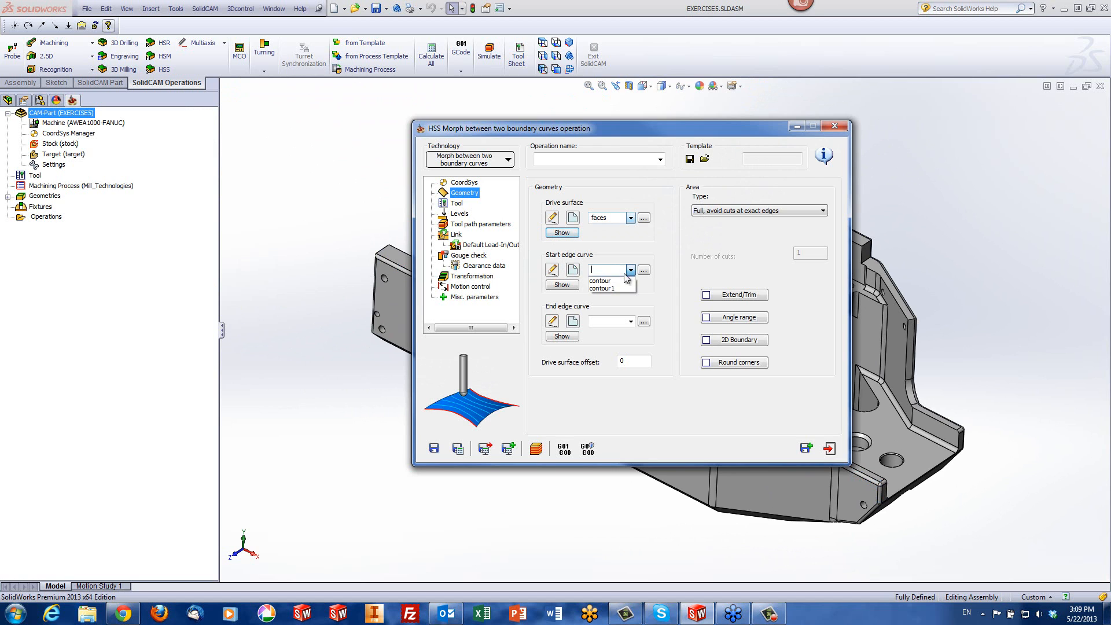
left_click(613, 288)
left_click(566, 285)
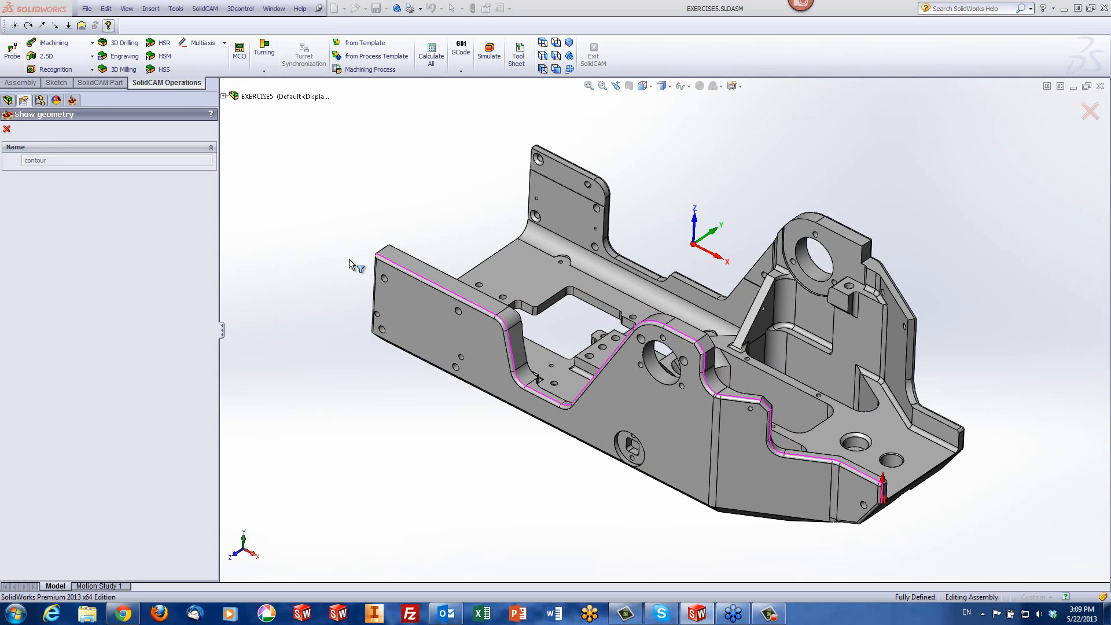
left_click(9, 130)
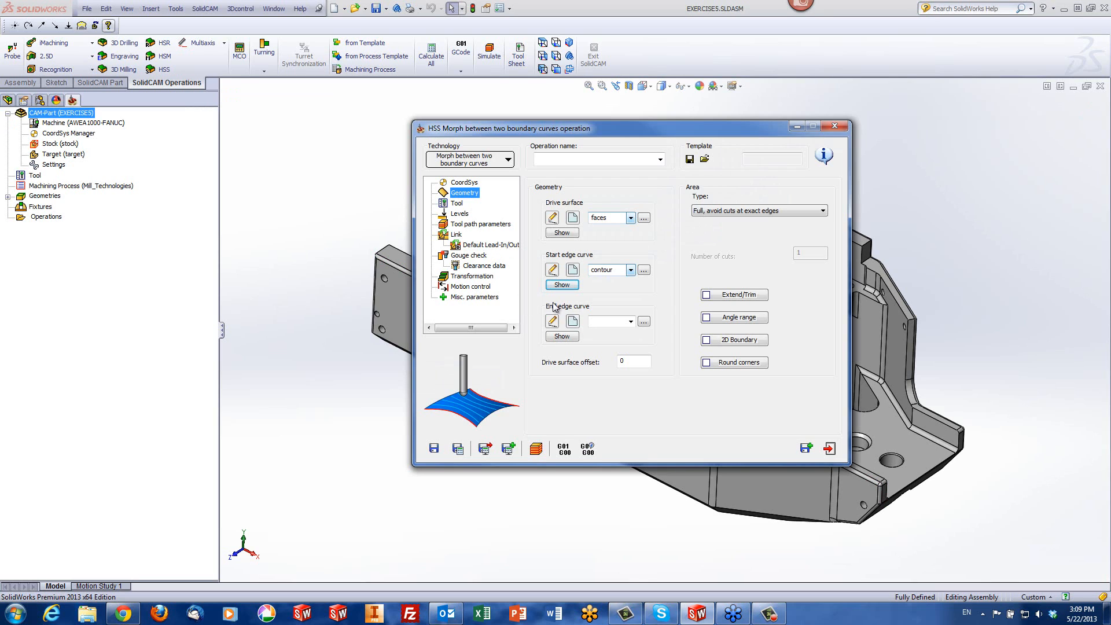
Assign the existing contour1 geometry as the end edge curve and preview it on the model
left_click(632, 323)
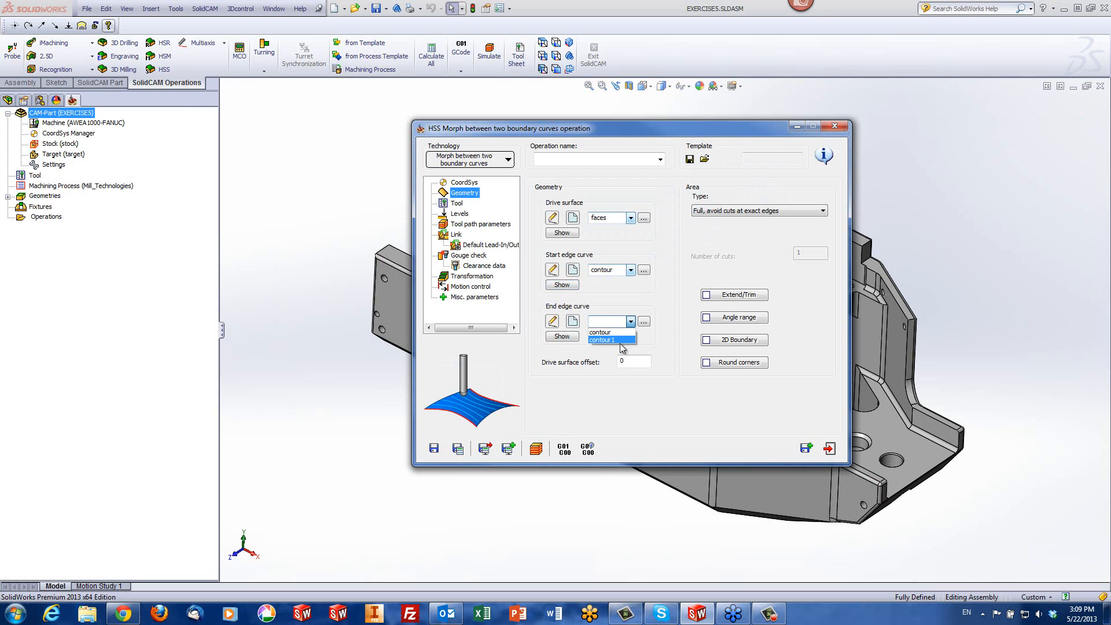
left_click(591, 340)
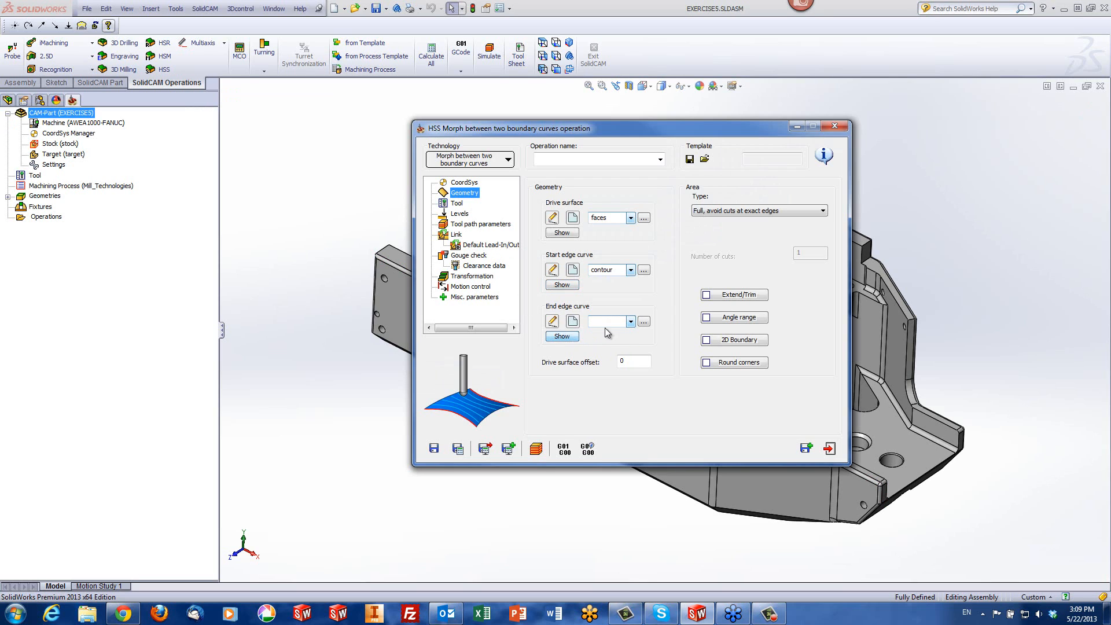
left_click(630, 324)
left_click(602, 340)
left_click(562, 337)
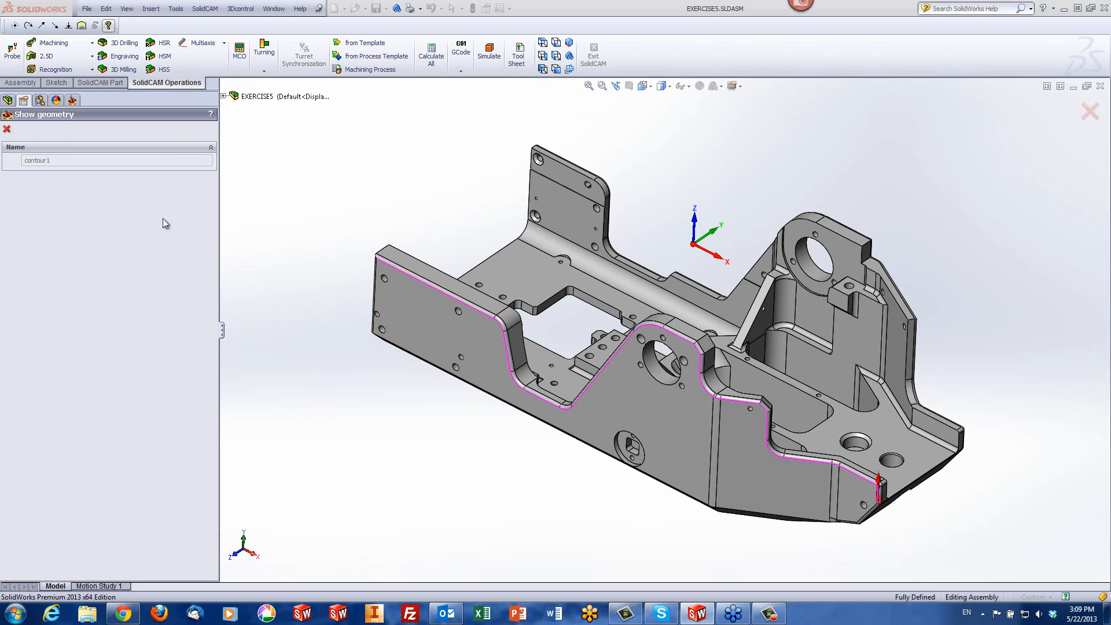
left_click(8, 130)
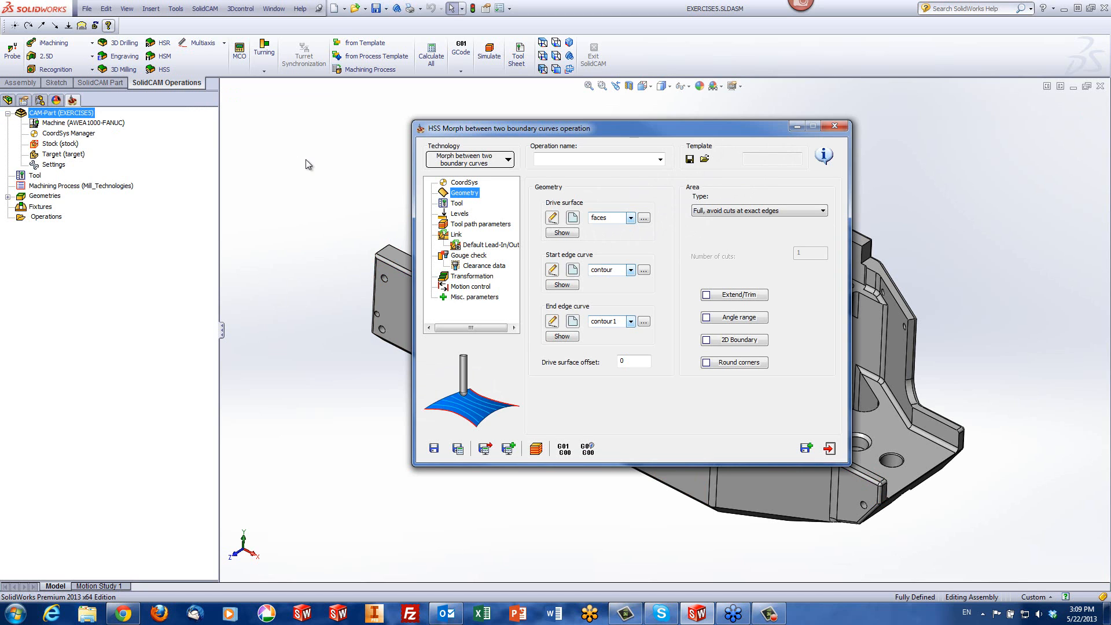
Choose tool number 1, the 4 mm ball nose mill, for the operation
left_click(456, 203)
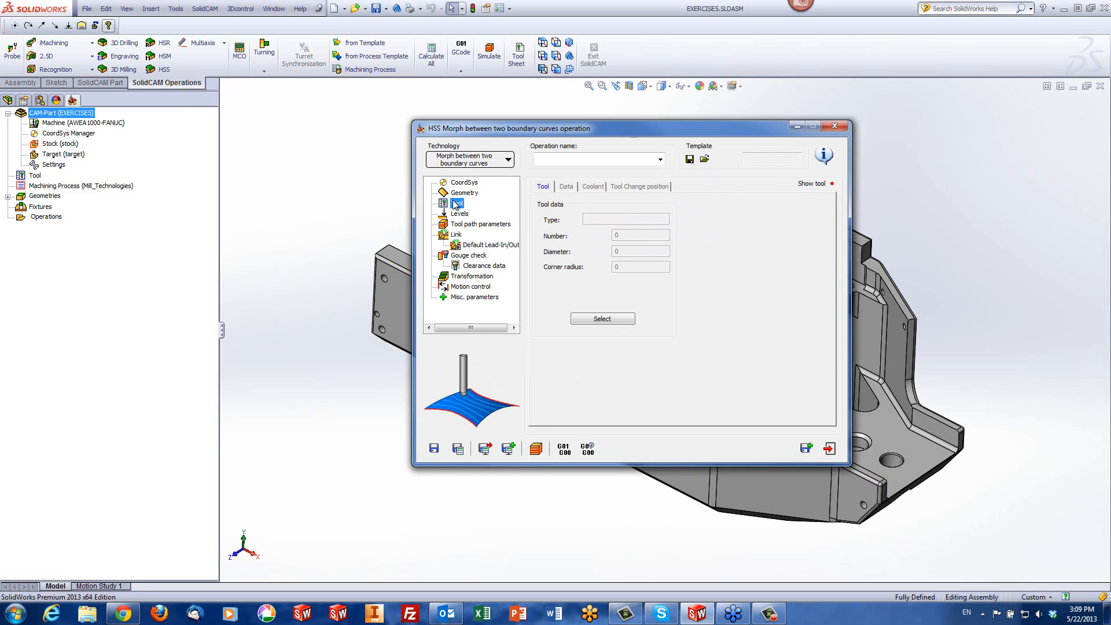
left_click(602, 318)
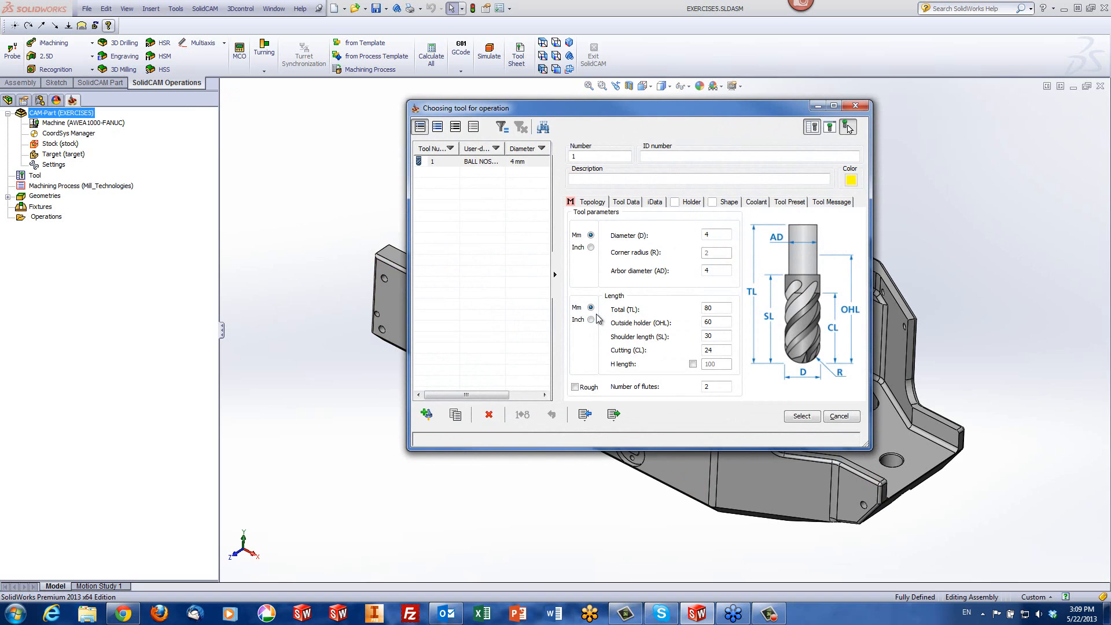
left_click(802, 417)
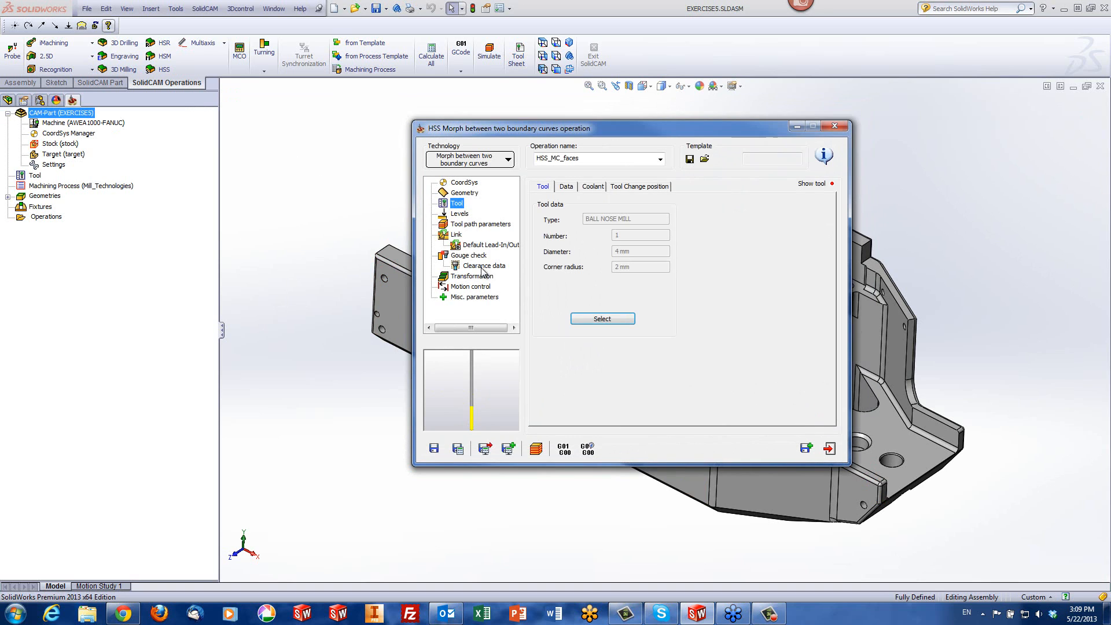
Set the maximum step over to 0.1 and calculate the tool path
left_click(469, 225)
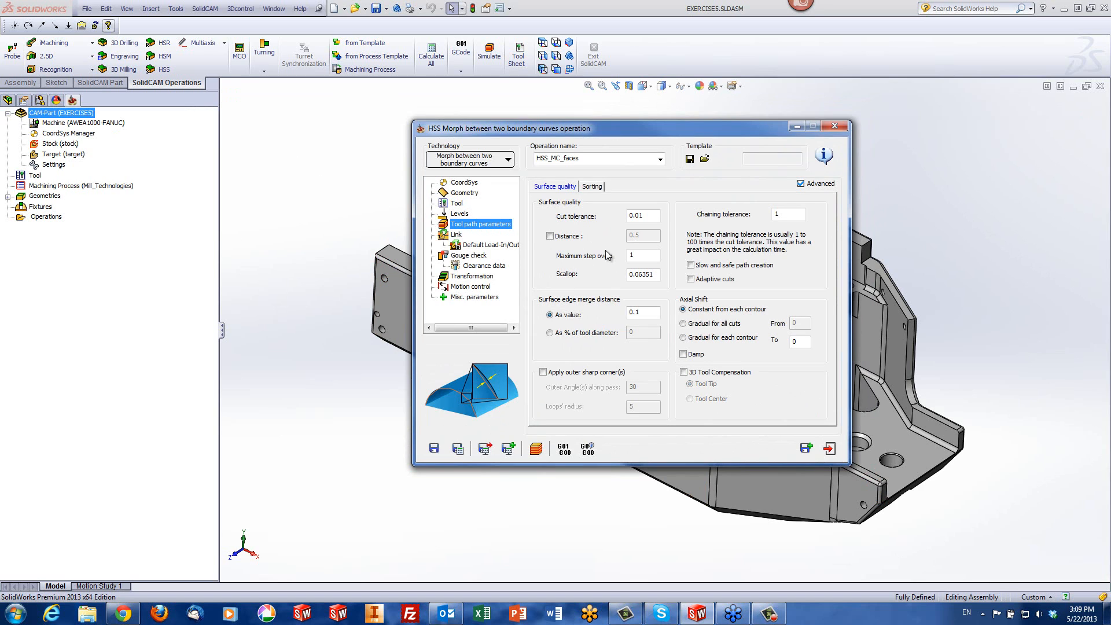
left_click(644, 259)
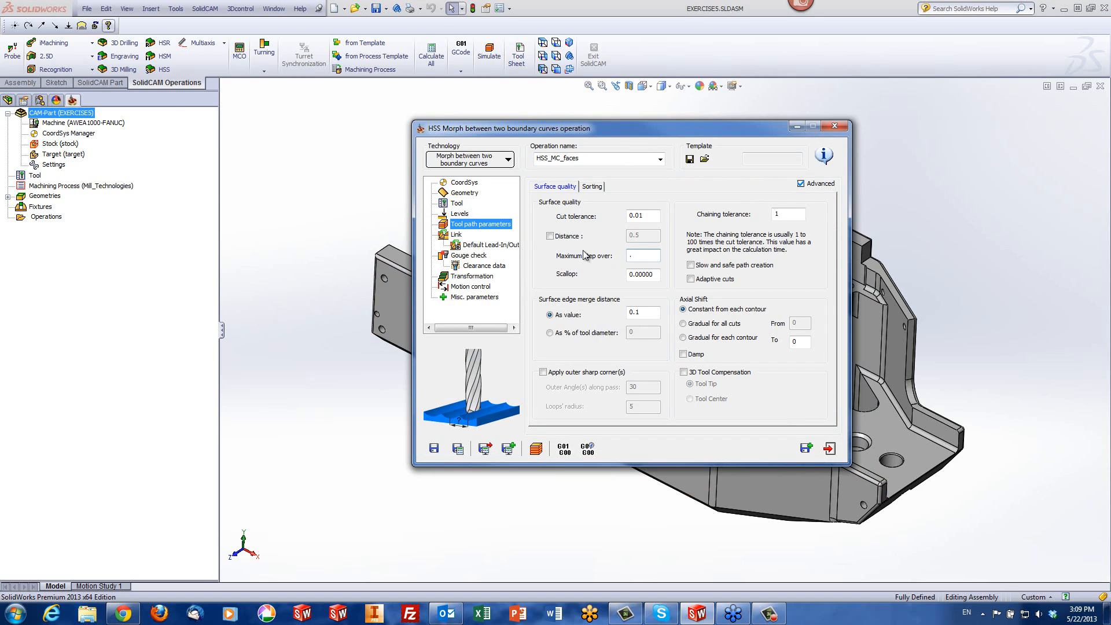
left_click(536, 449)
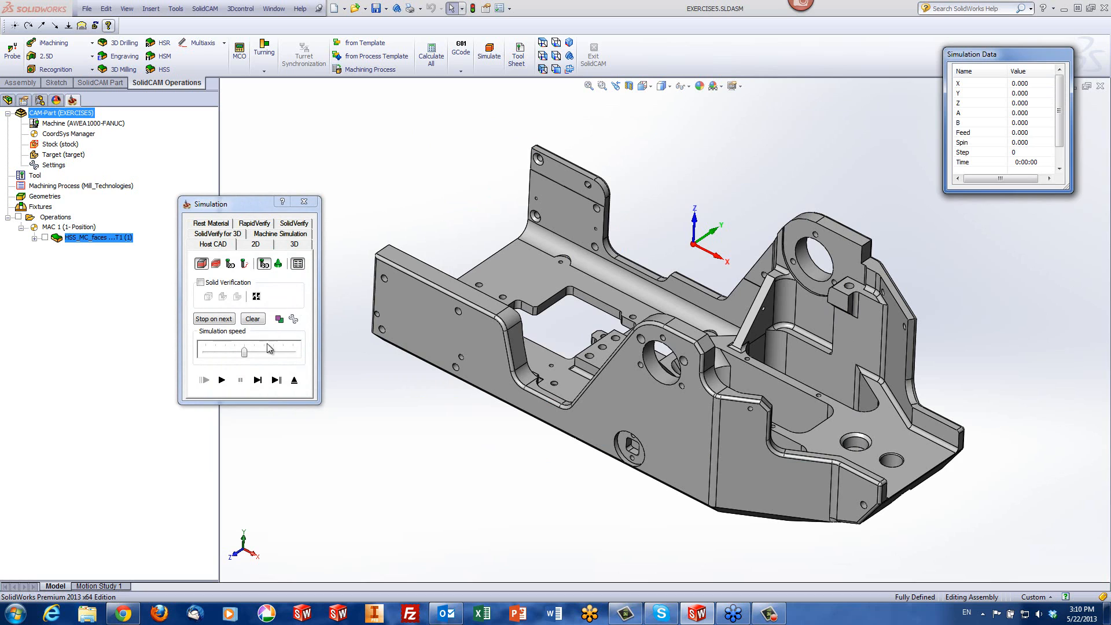
Simulate the fillet tool path on the model, raising the speed to maximum, inspect the passes and exit the simulation
left_click(243, 353)
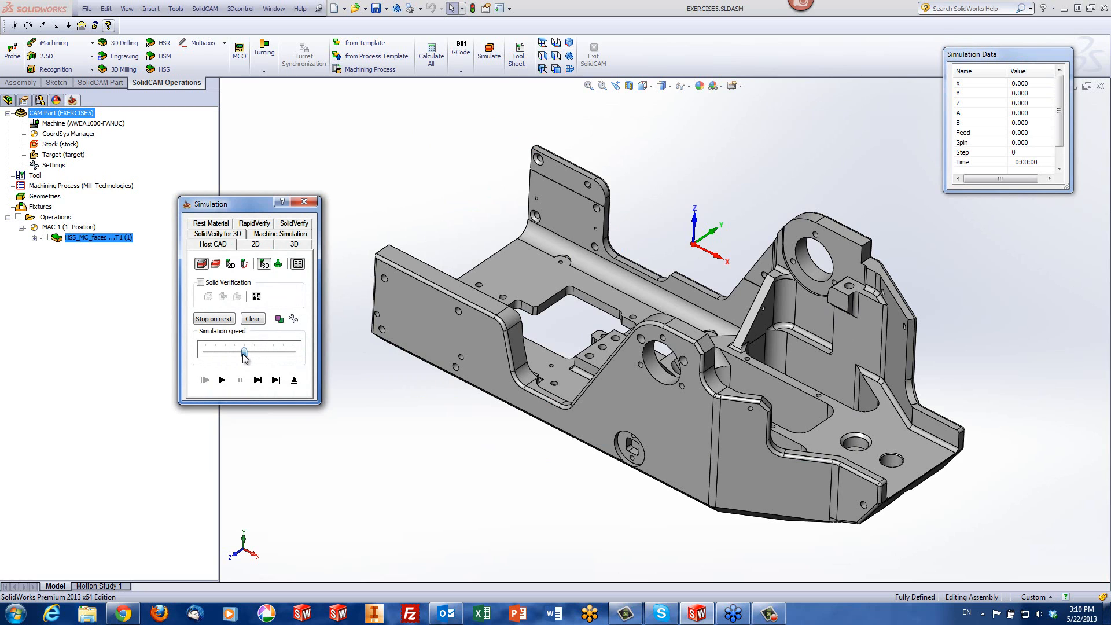
left_click(222, 380)
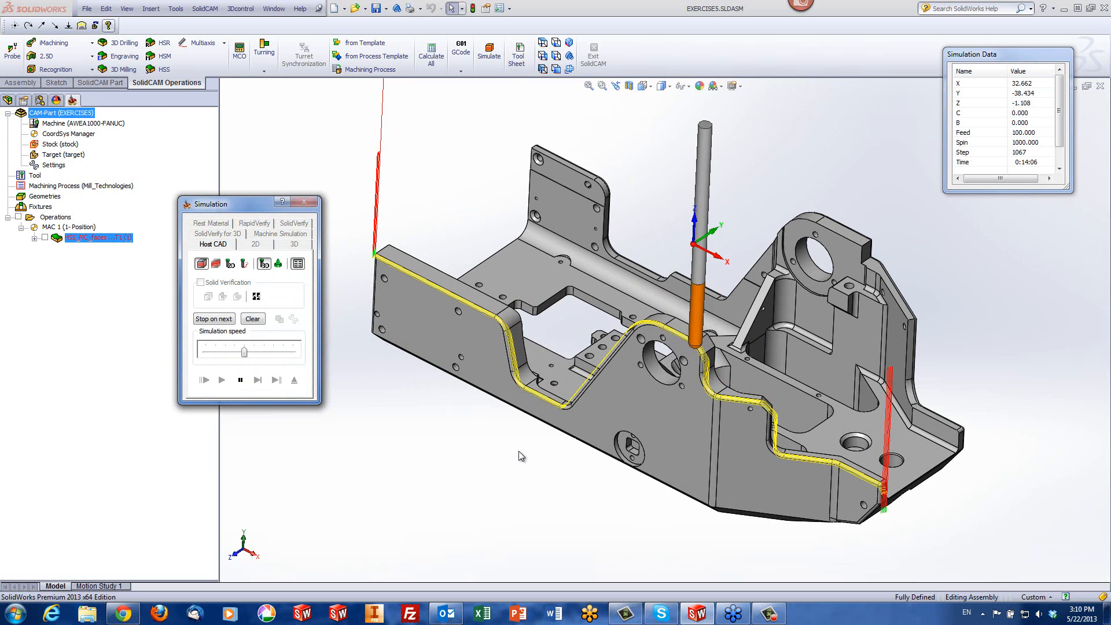
left_click_drag(245, 352, 343, 359)
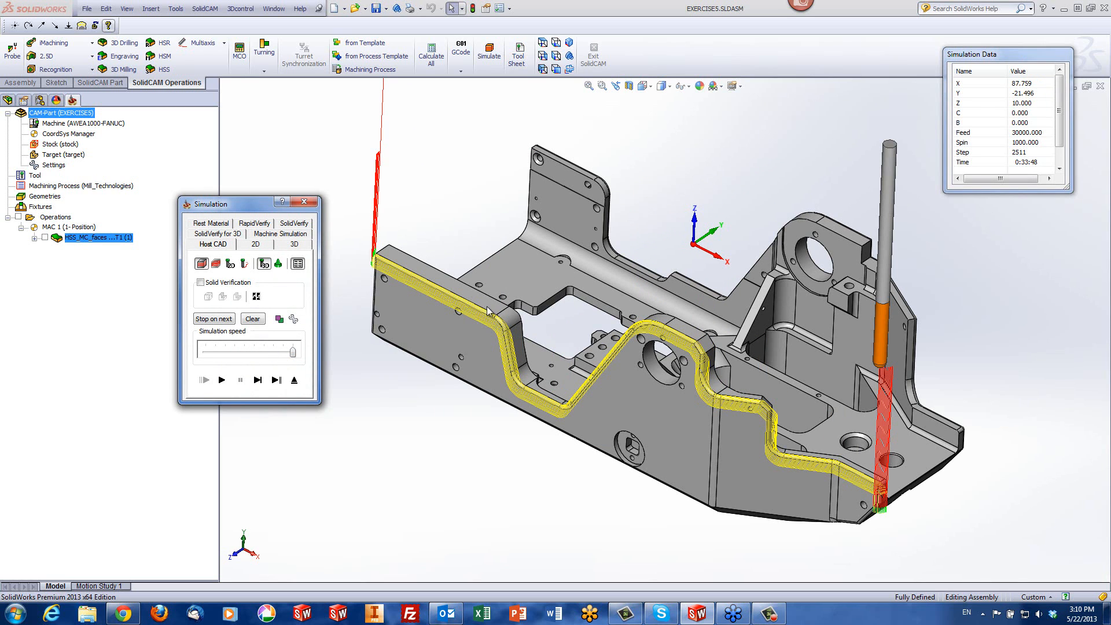
left_click(443, 429)
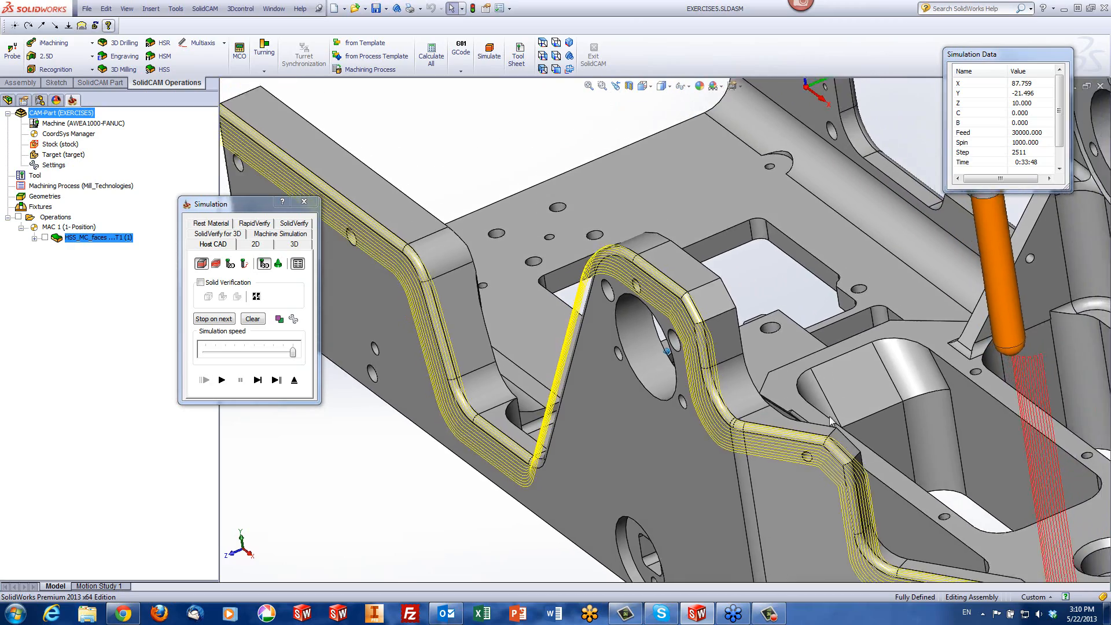
scroll(973, 493, "up", 4)
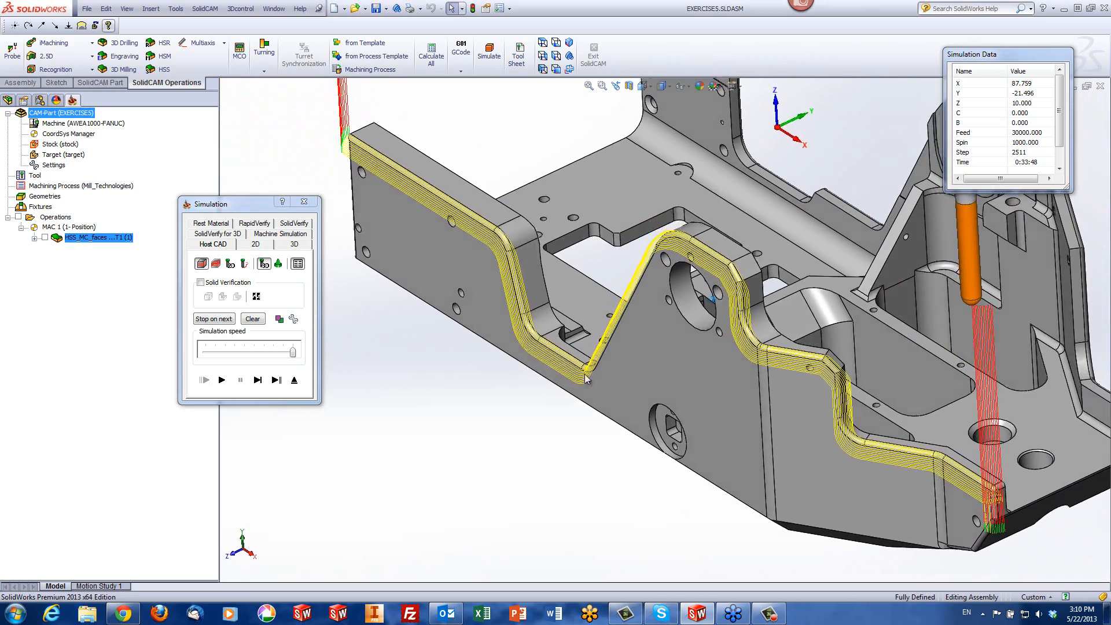
scroll(385, 218, "down", 6)
scroll(463, 194, "down", 1)
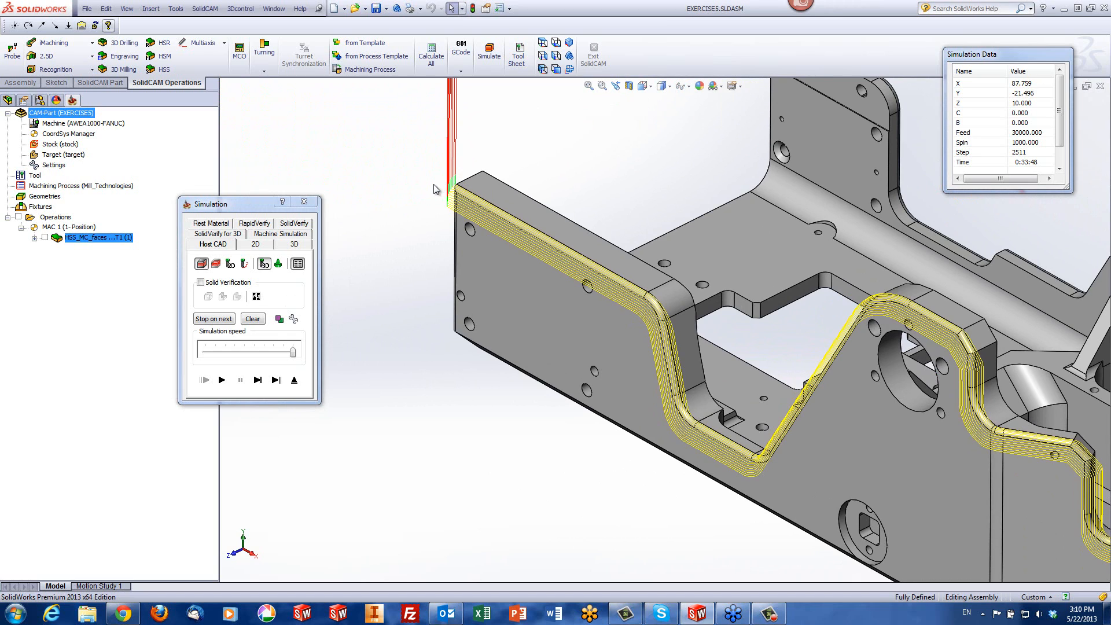
left_click(294, 380)
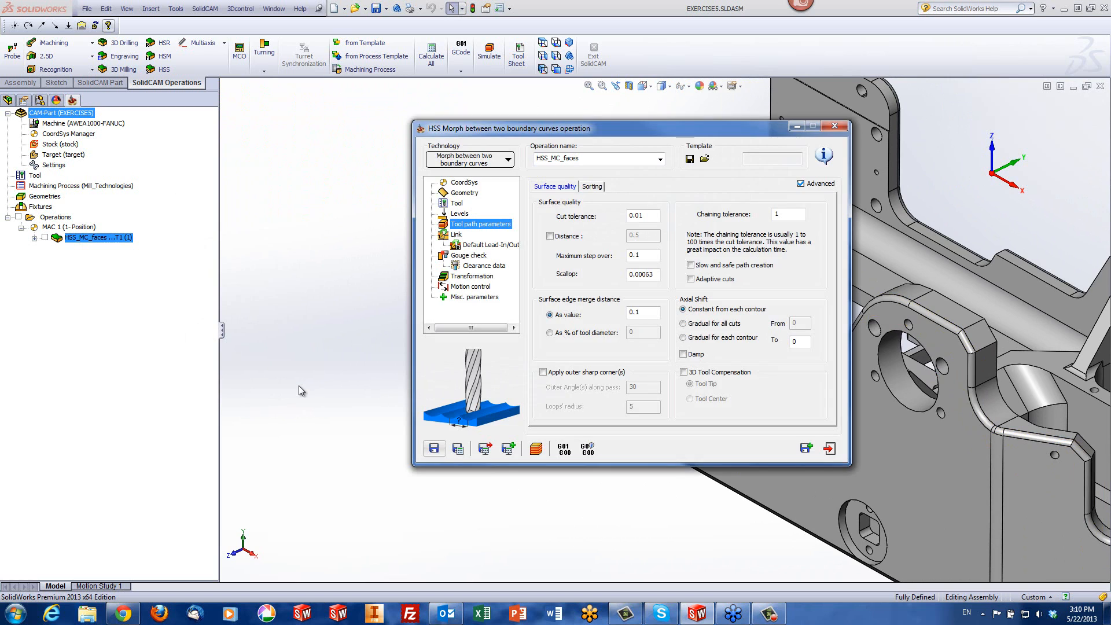
Enable Use Lead-In for the first entry and Use Lead-Out for the last exit, and review the default lead-in/out parameters
left_click(457, 235)
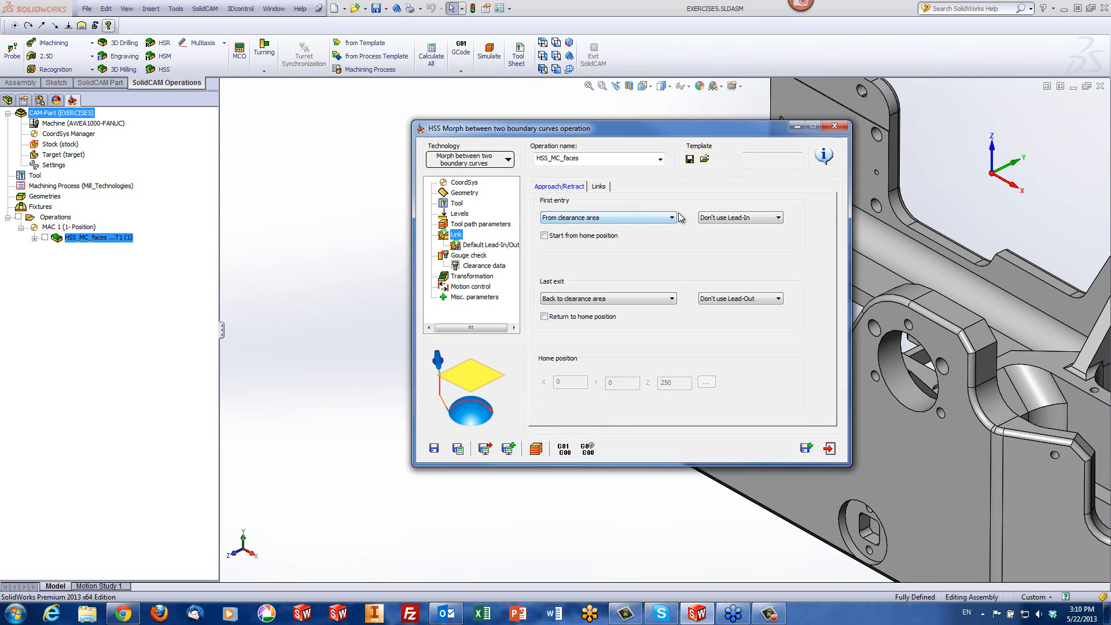
left_click(741, 217)
left_click(729, 234)
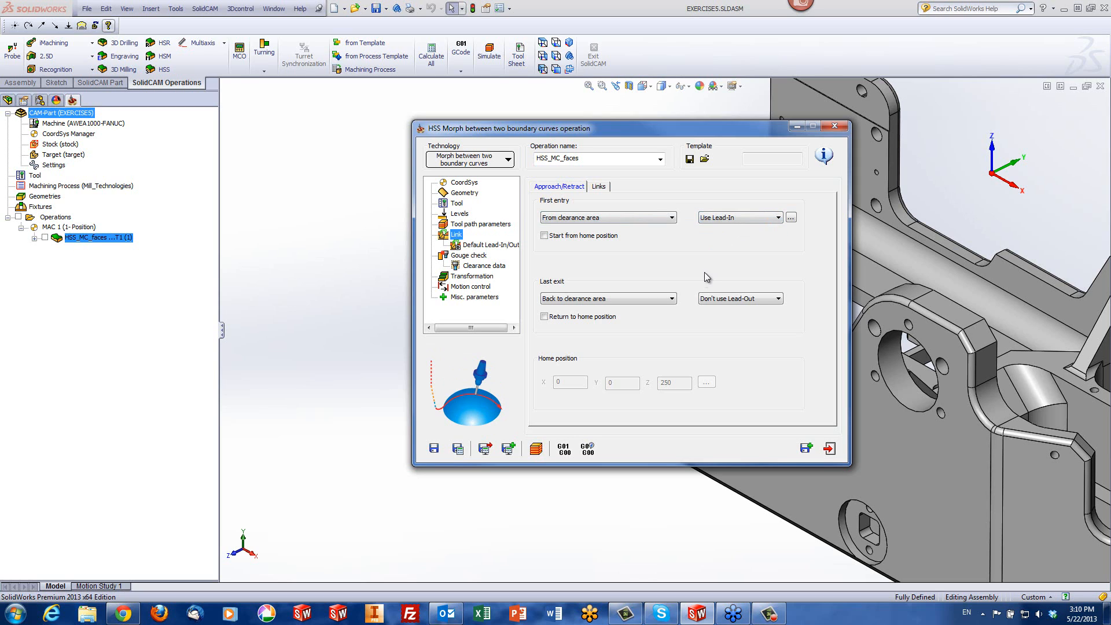
left_click(737, 300)
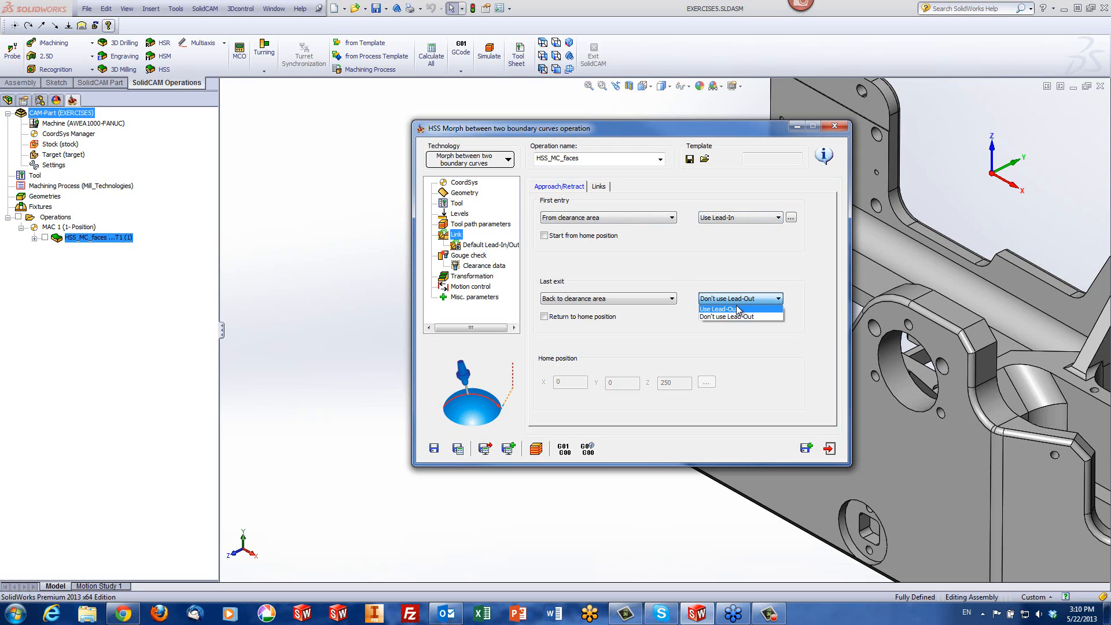
left_click(738, 310)
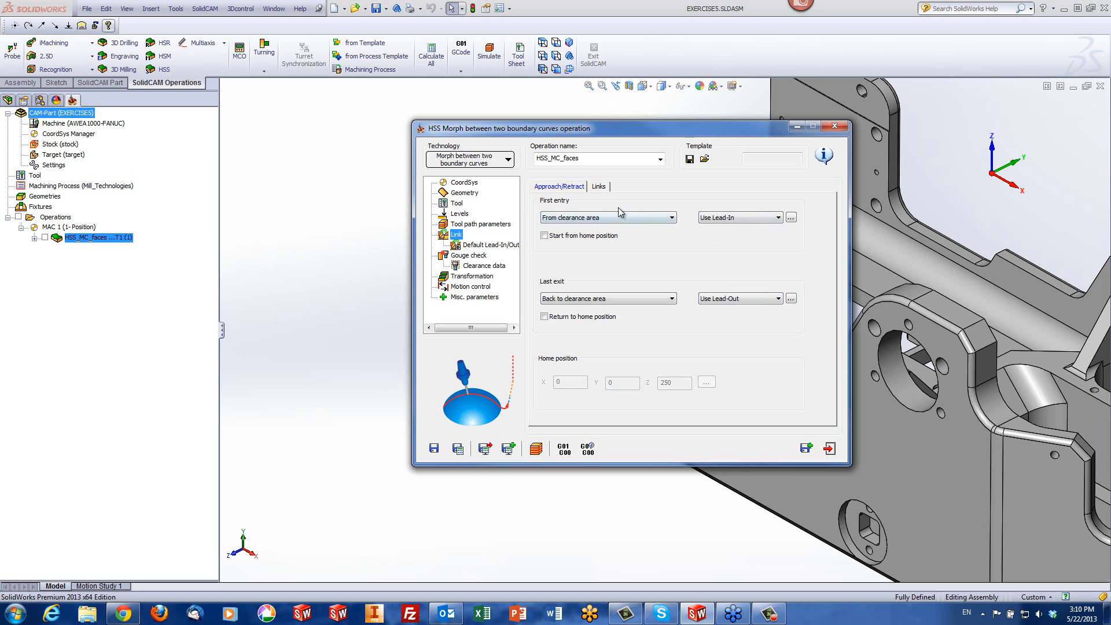
left_click(490, 246)
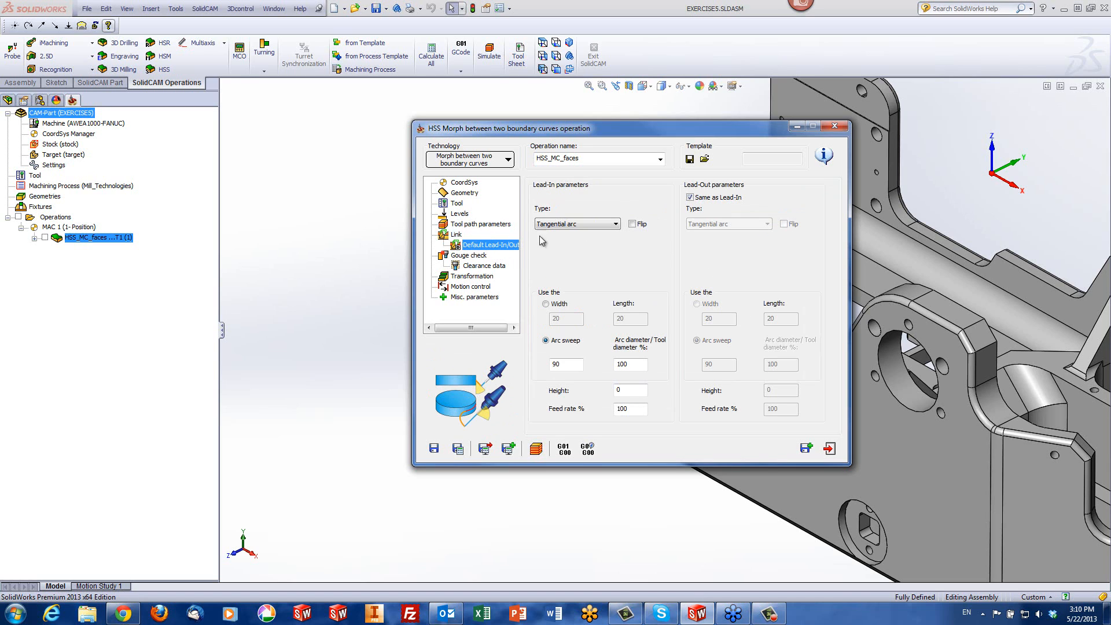
left_click(456, 235)
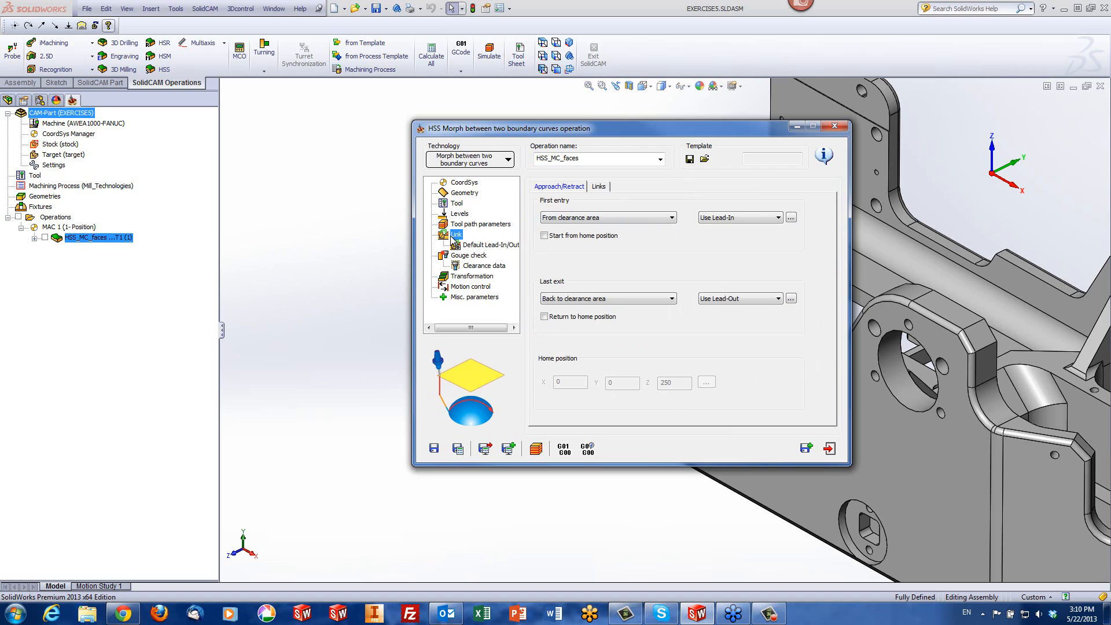
Set the large moves in the links between slices to Blend spline
left_click(599, 187)
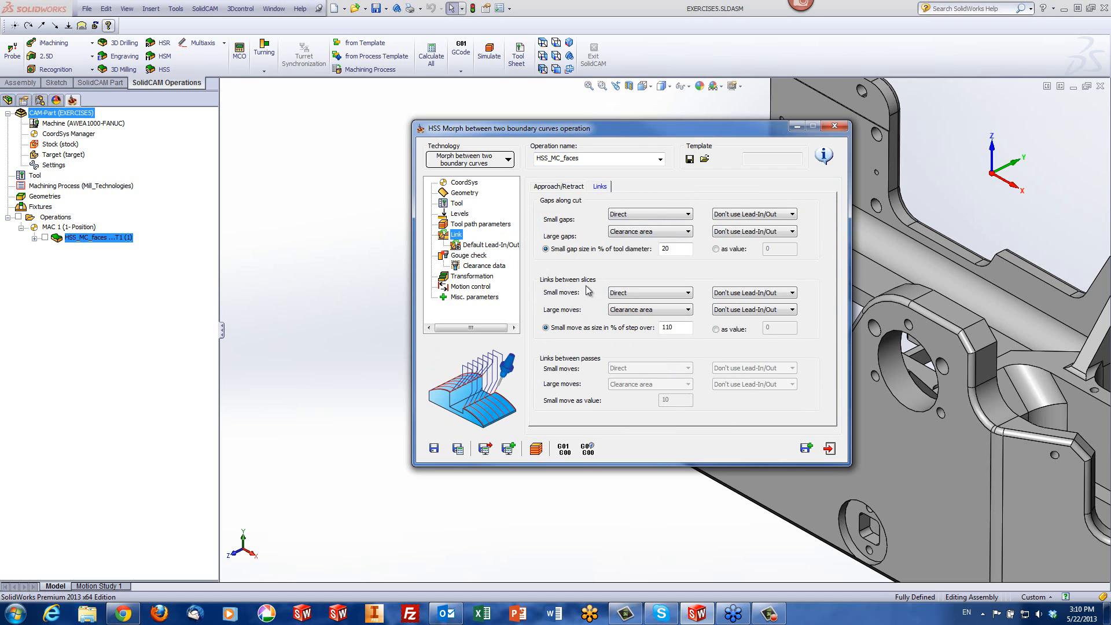
left_click(632, 311)
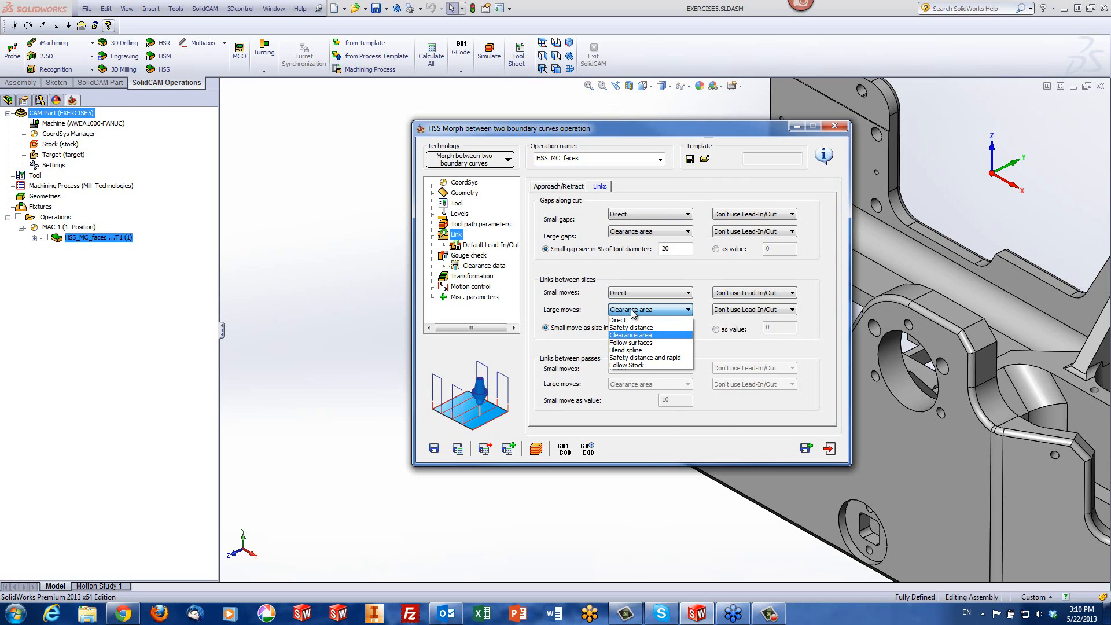
left_click(628, 350)
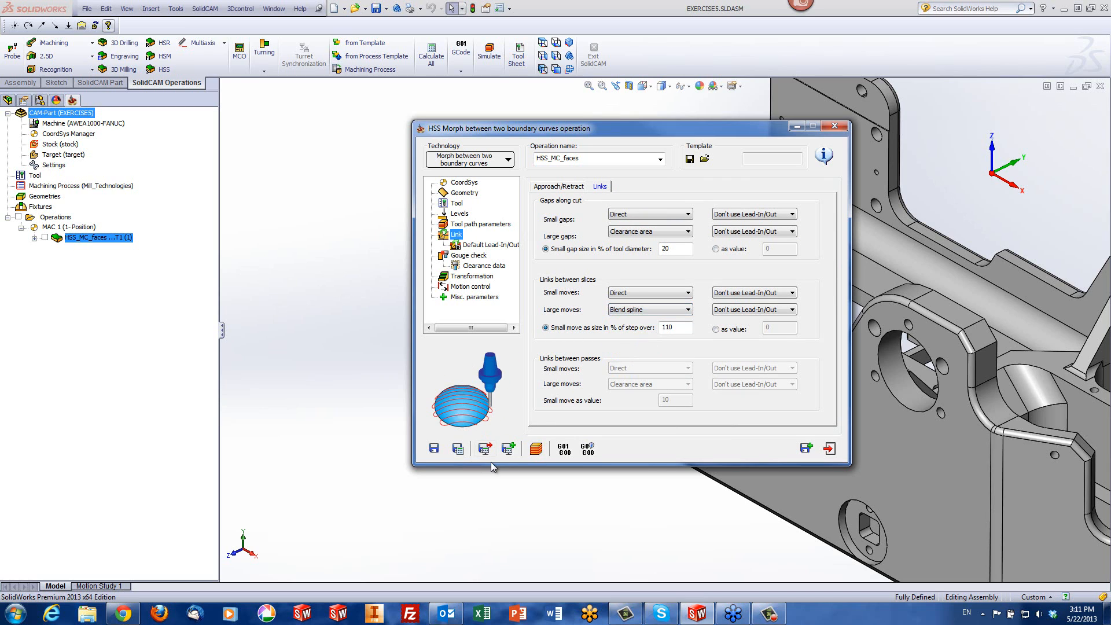
Simulate the fillet tool path on the model, inspect the blended links at both ends of the passes and exit the simulation
left_click(537, 450)
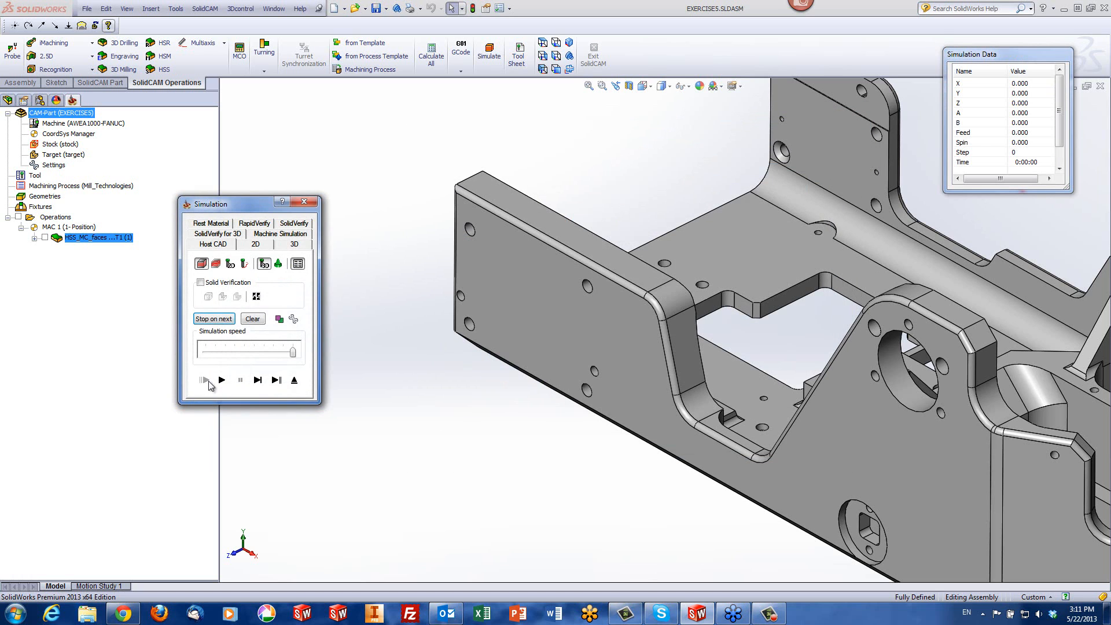
left_click(222, 380)
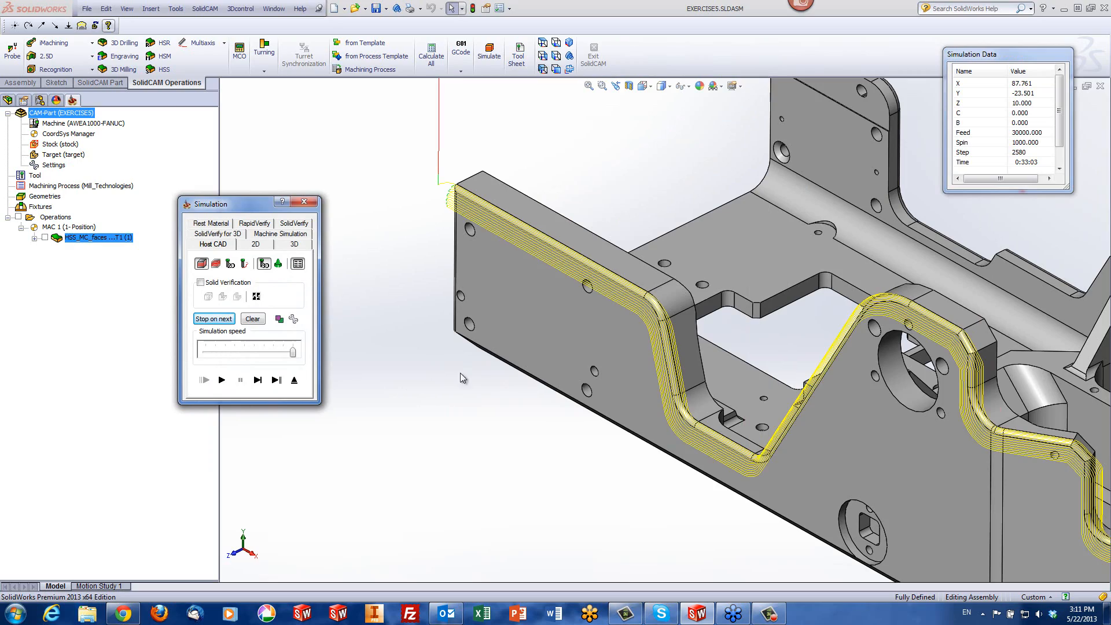
middle_click_drag(514, 331, 426, 241)
scroll(467, 206, "down", 4)
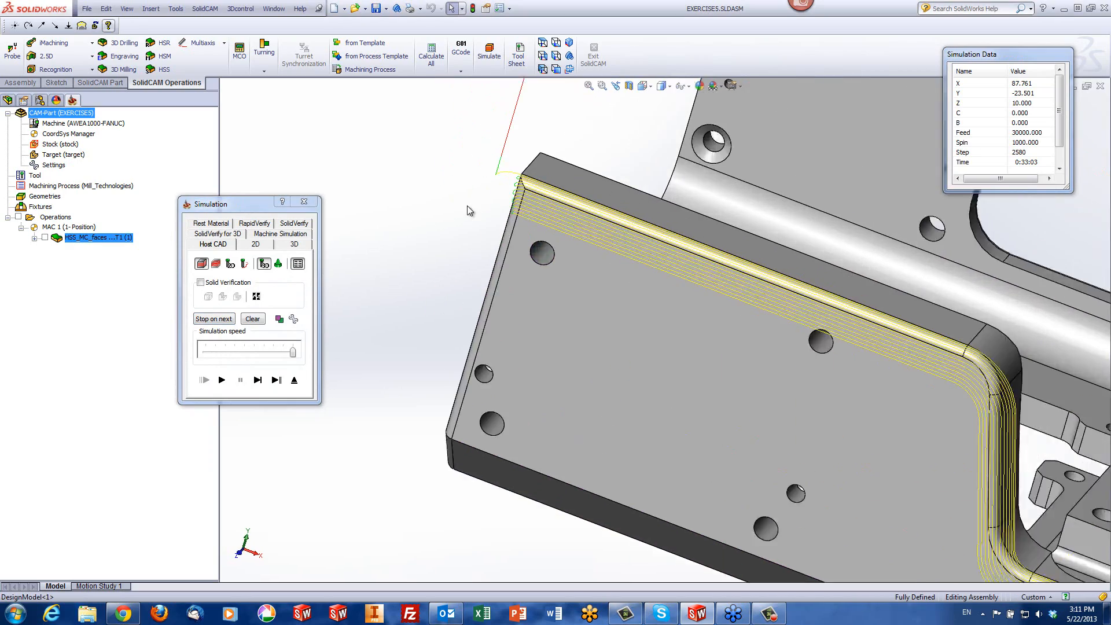
middle_click(563, 221)
mouse_move(563, 221)
middle_mouse_down()
mouse_move(598, 195)
mouse_move(570, 199)
mouse_move(579, 194)
mouse_move(593, 215)
mouse_move(577, 237)
middle_mouse_up()
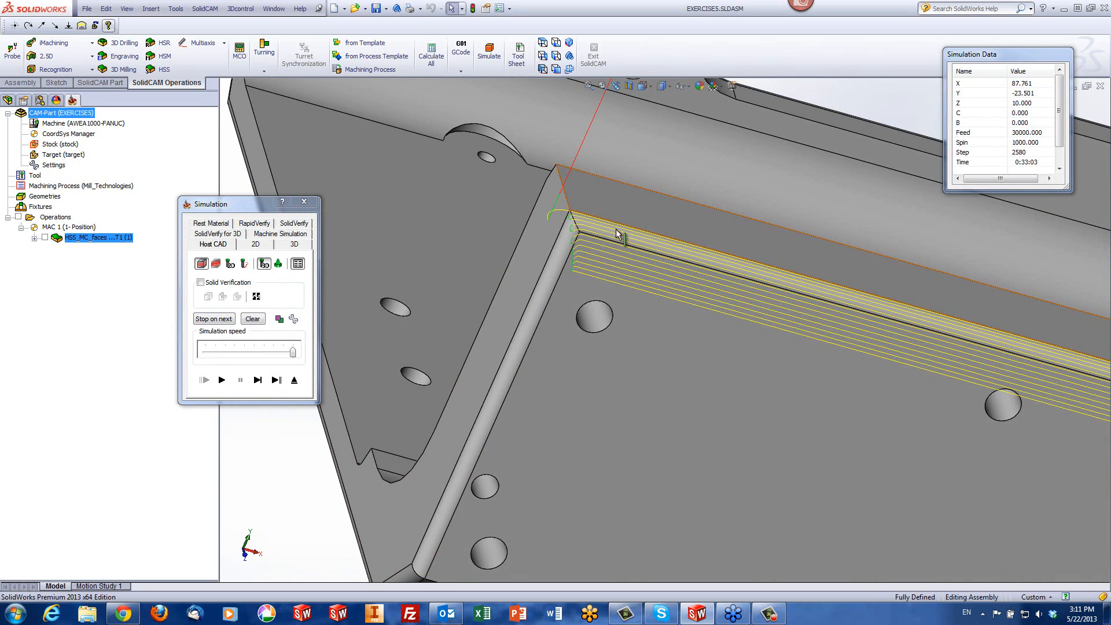
key("f")
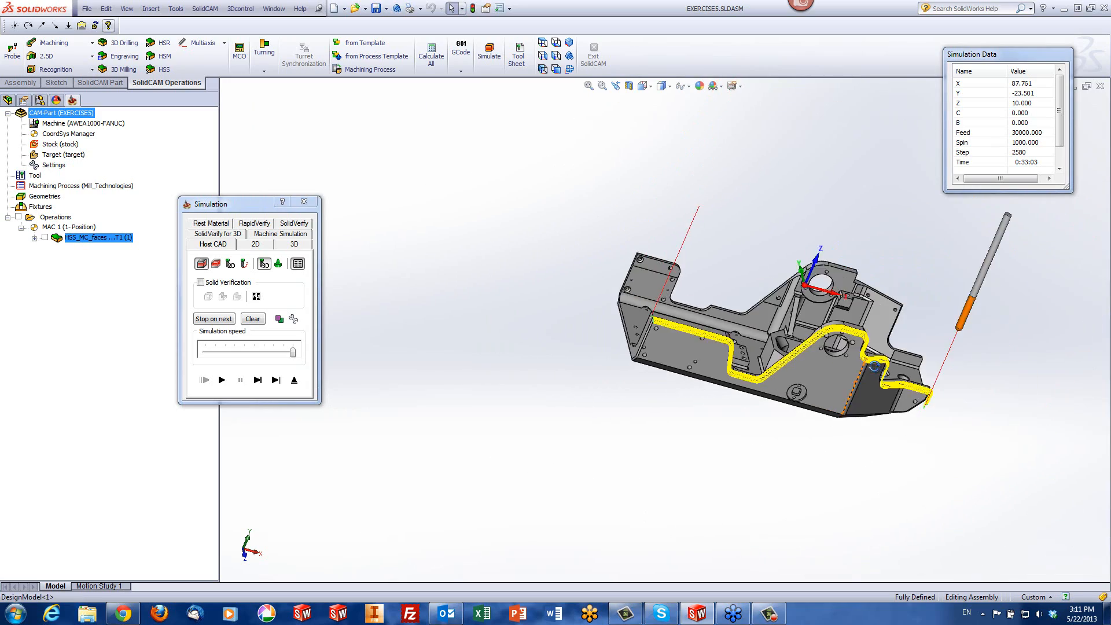
scroll(857, 393, "down", 6)
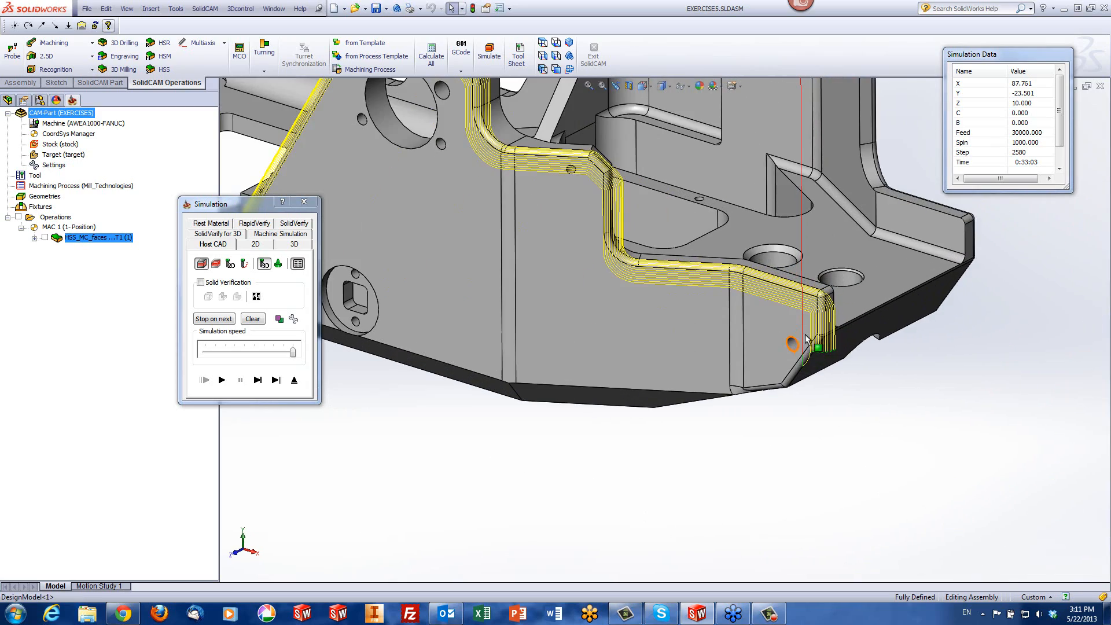
middle_click_drag(806, 340, 834, 331)
scroll(372, 216, "up", 8)
scroll(403, 267, "down", 3)
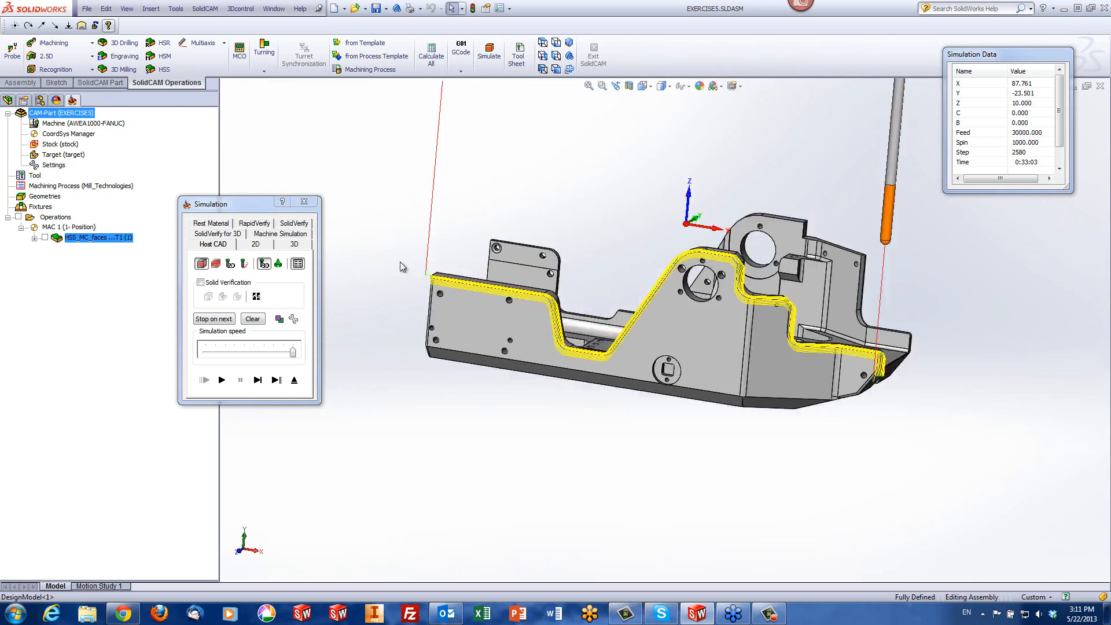
scroll(403, 267, "down", 6)
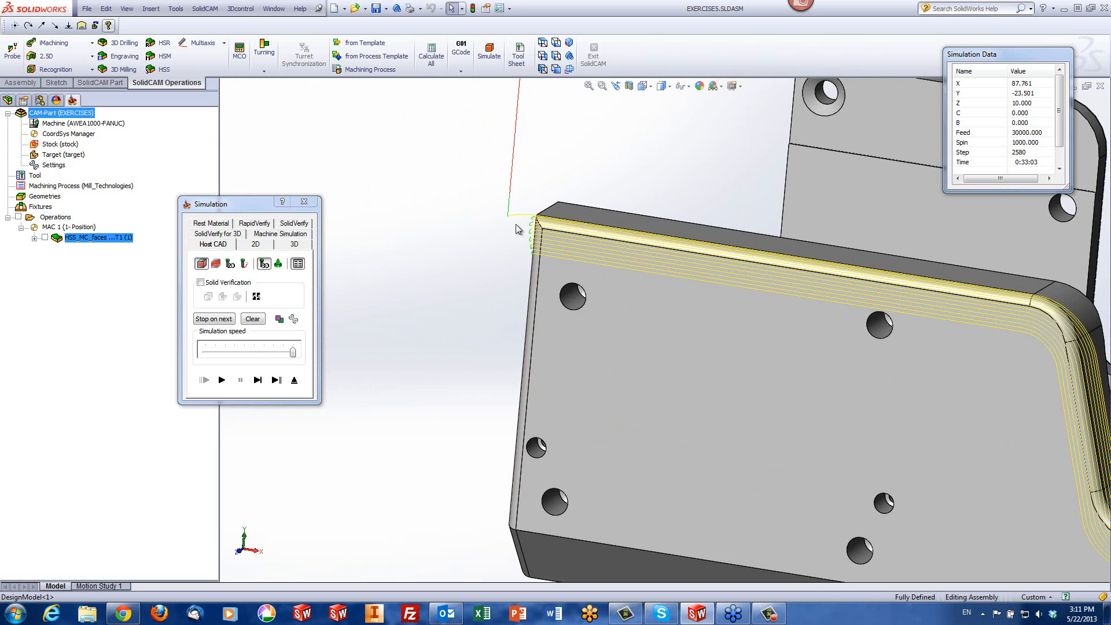
middle_click_drag(517, 229, 533, 263)
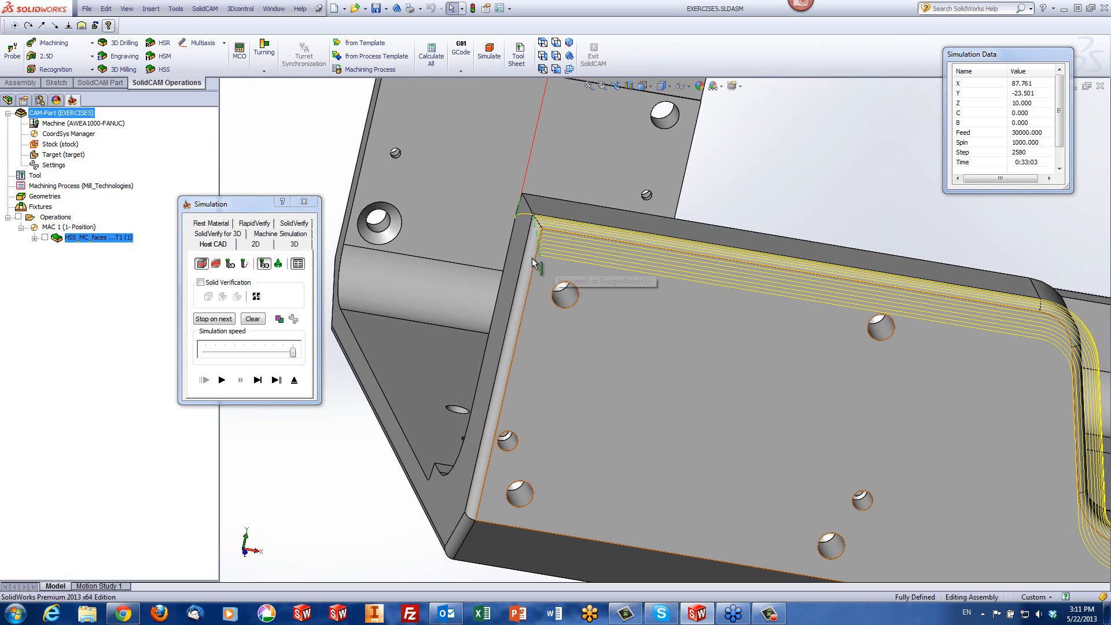
left_click(294, 380)
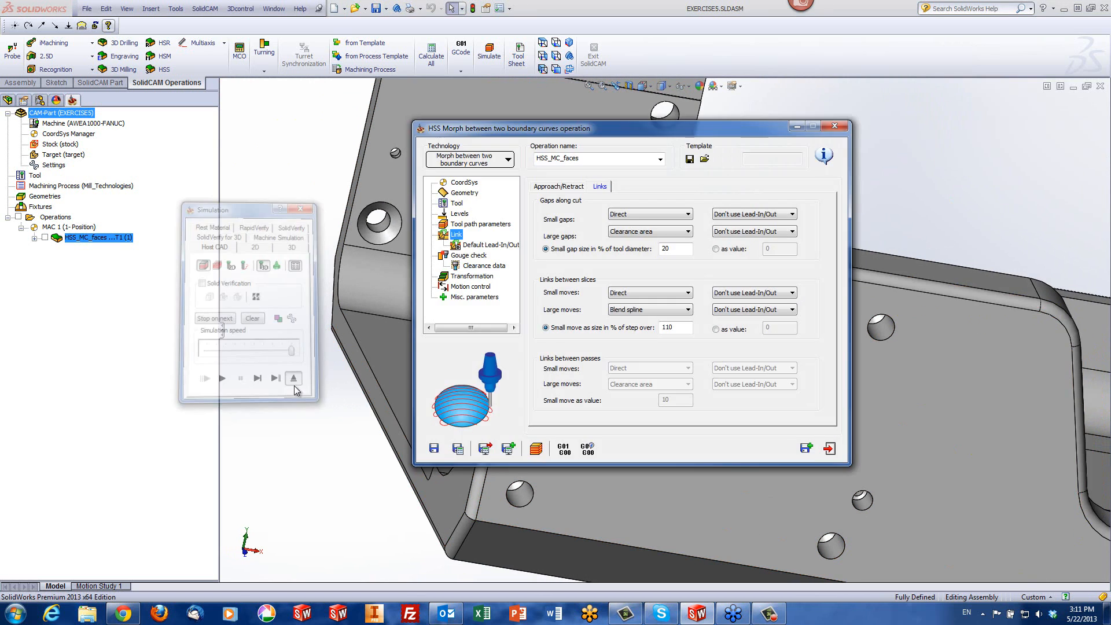
Close the operation and the EXERCISE5 part, and open the recent CAM-Part EXERCISE6.prz
left_click(832, 449)
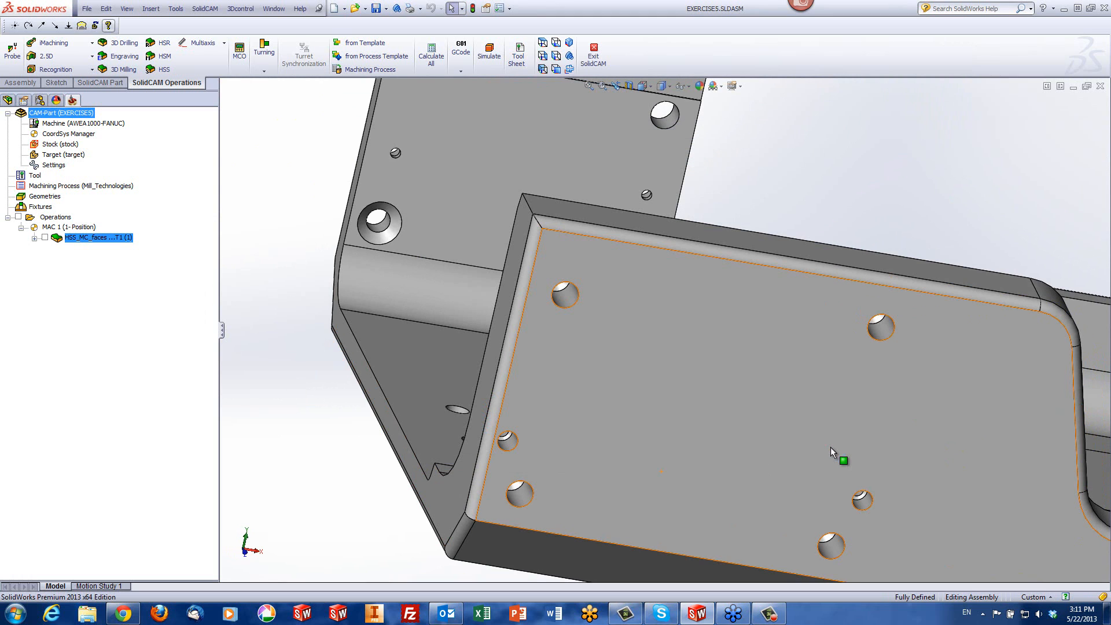
left_click(1101, 87)
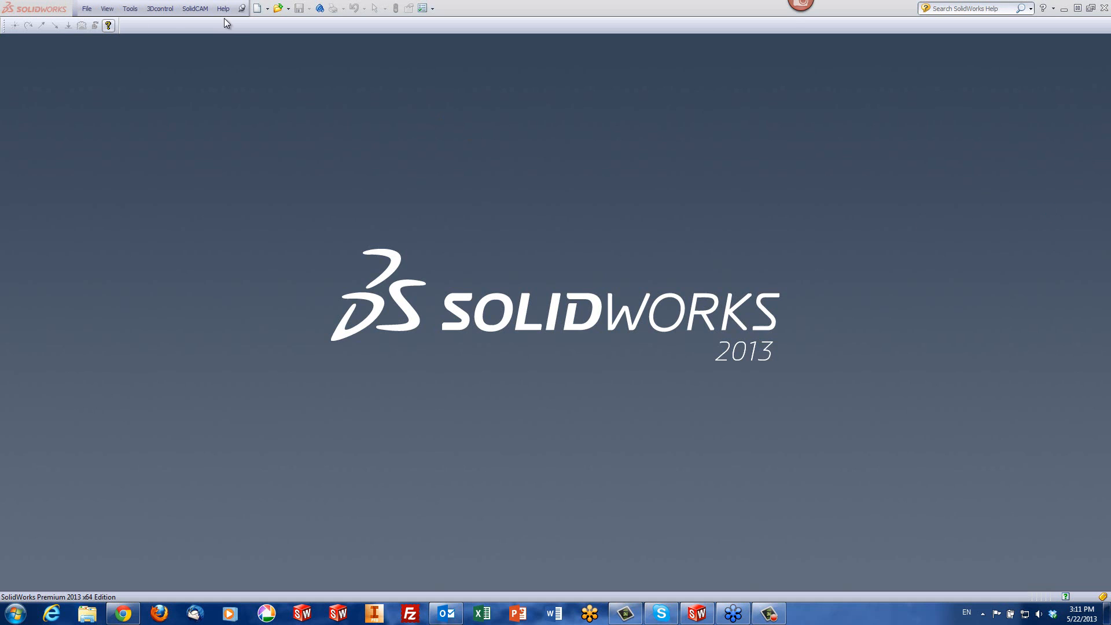
left_click(195, 9)
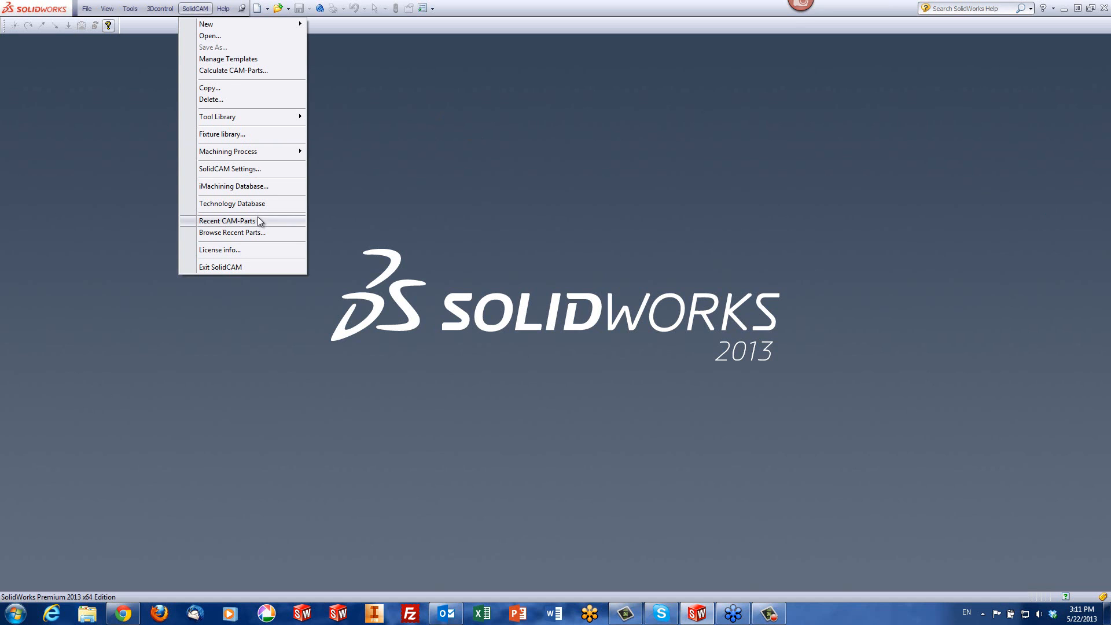
mouse_move(259, 221)
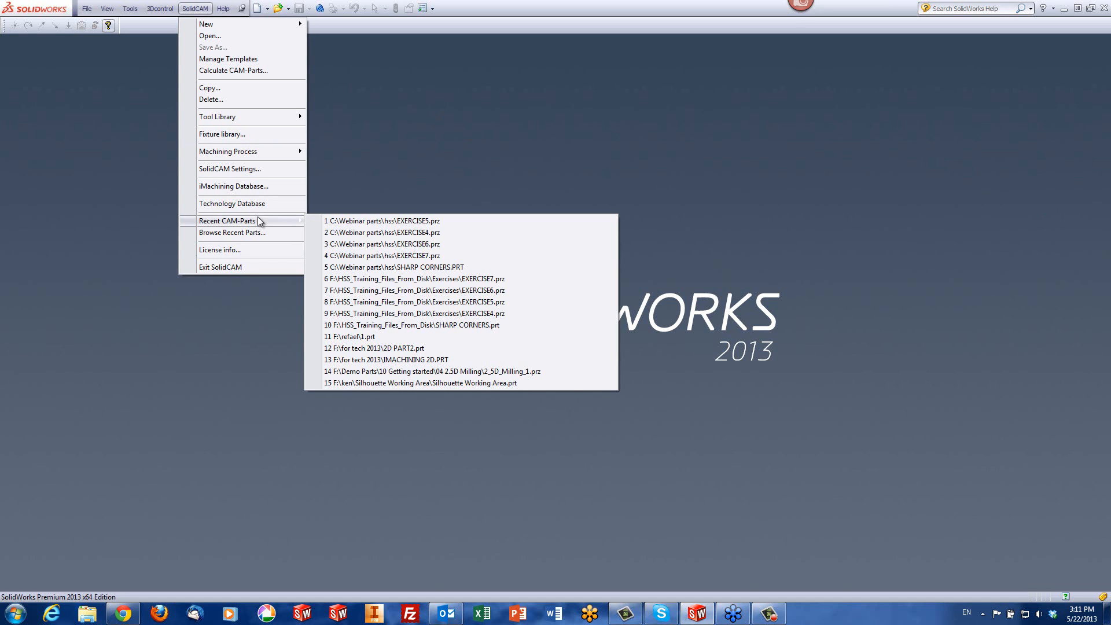
left_click(409, 245)
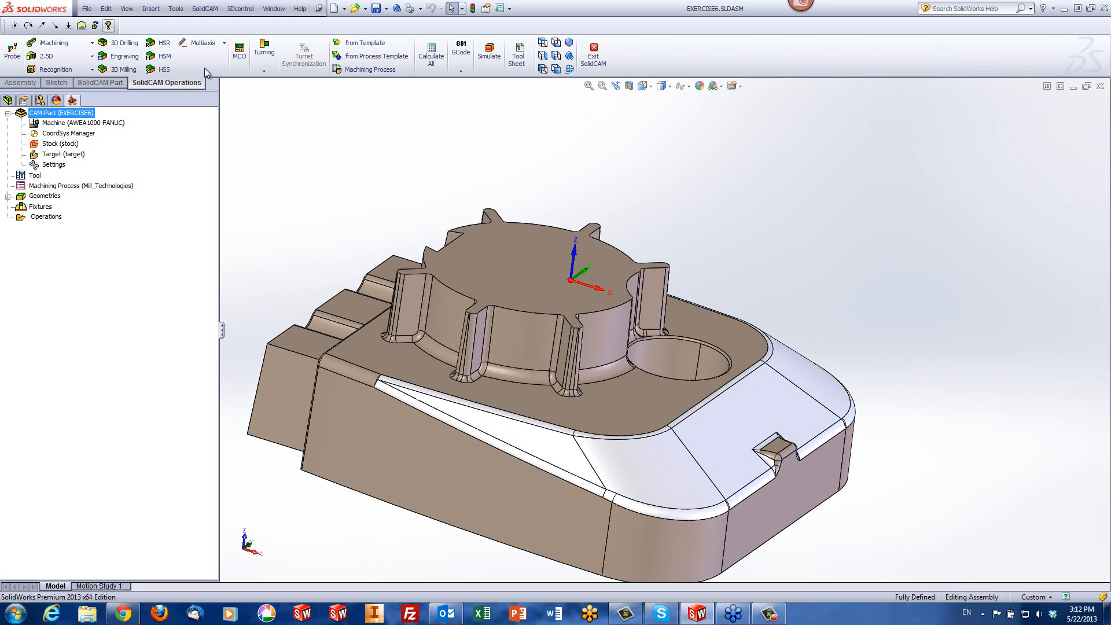
Start an HSS Morph between two adjacent surfaces operation and point out the flat face around the raised boss on the model
left_click(168, 69)
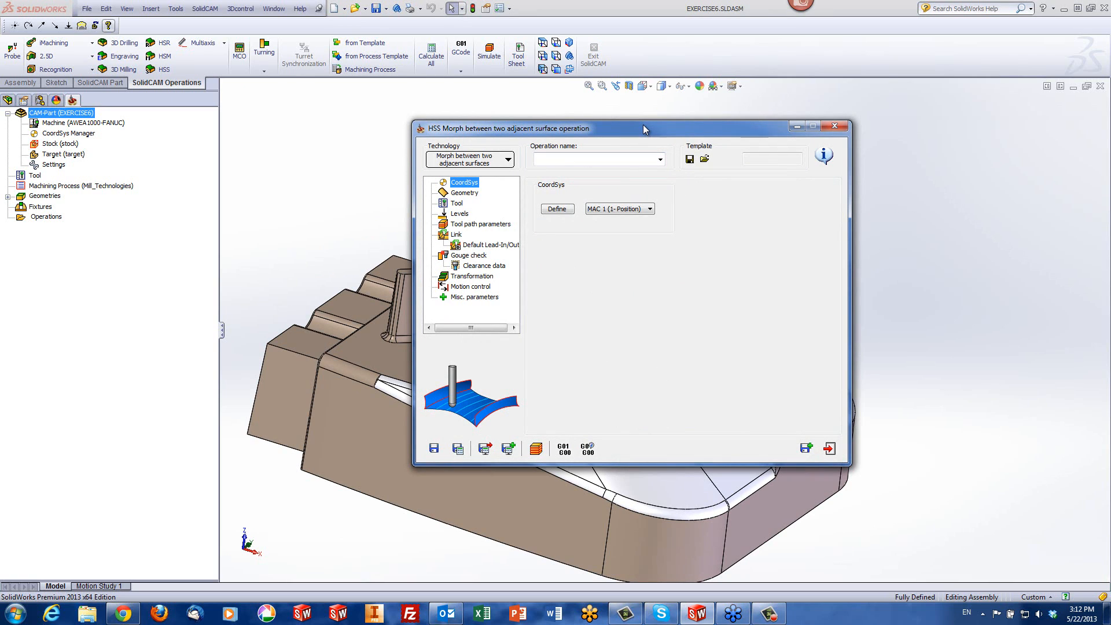
left_click_drag(643, 124, 646, 124)
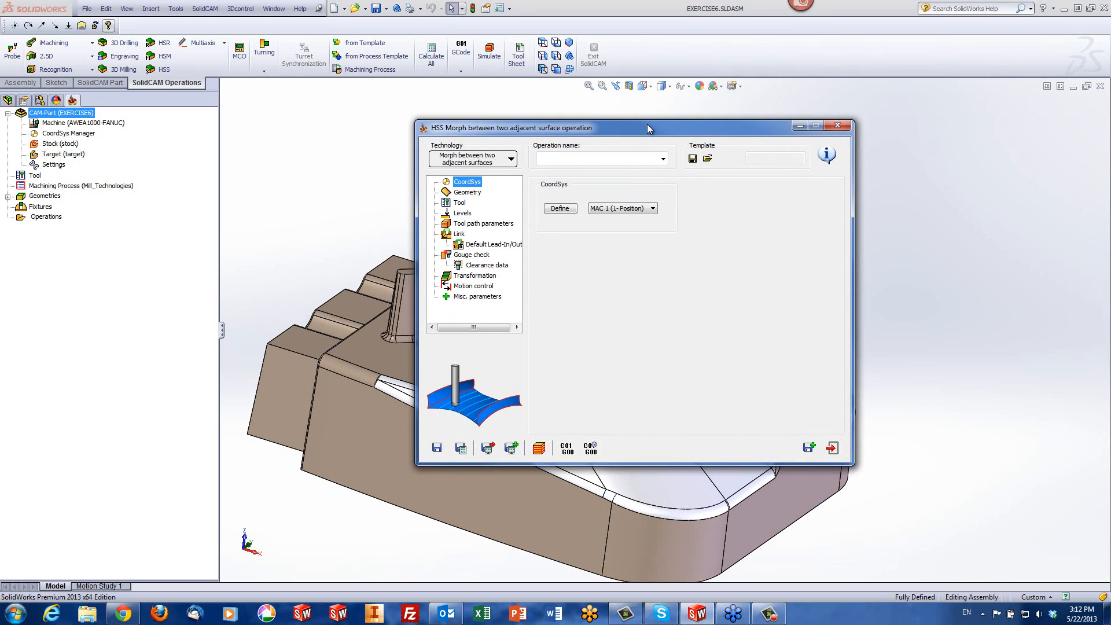
double_click(664, 127)
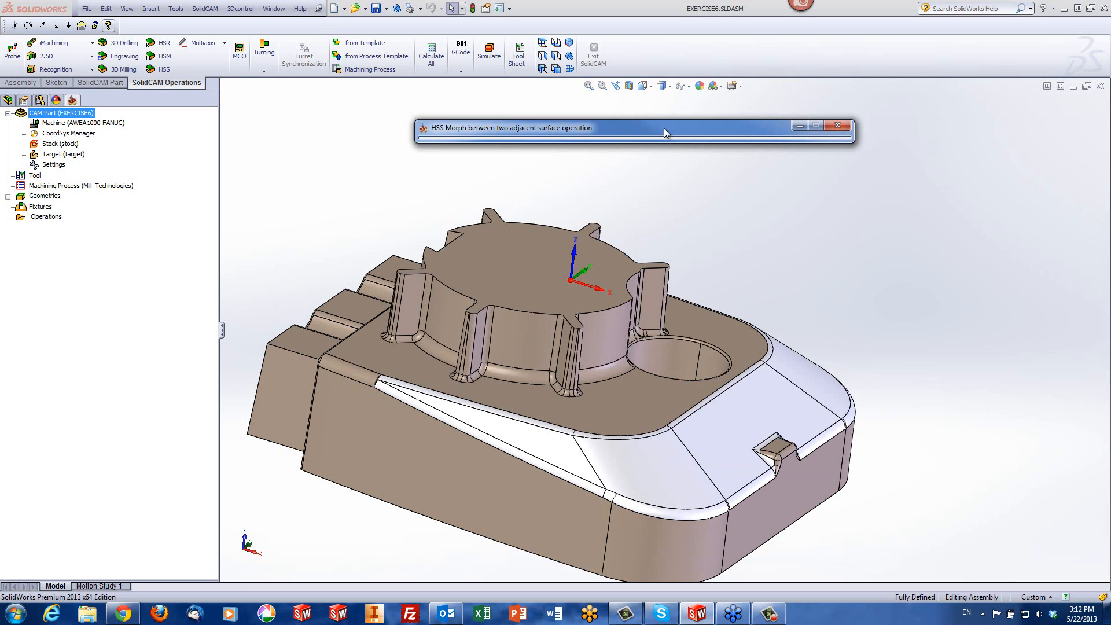
left_click(619, 408)
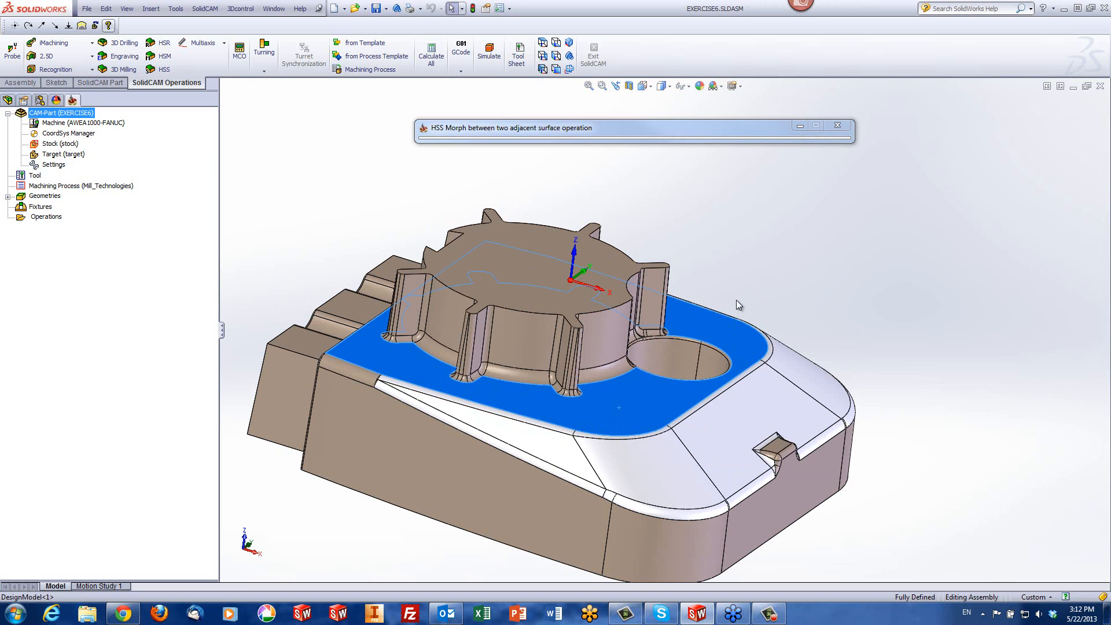
left_click(798, 293)
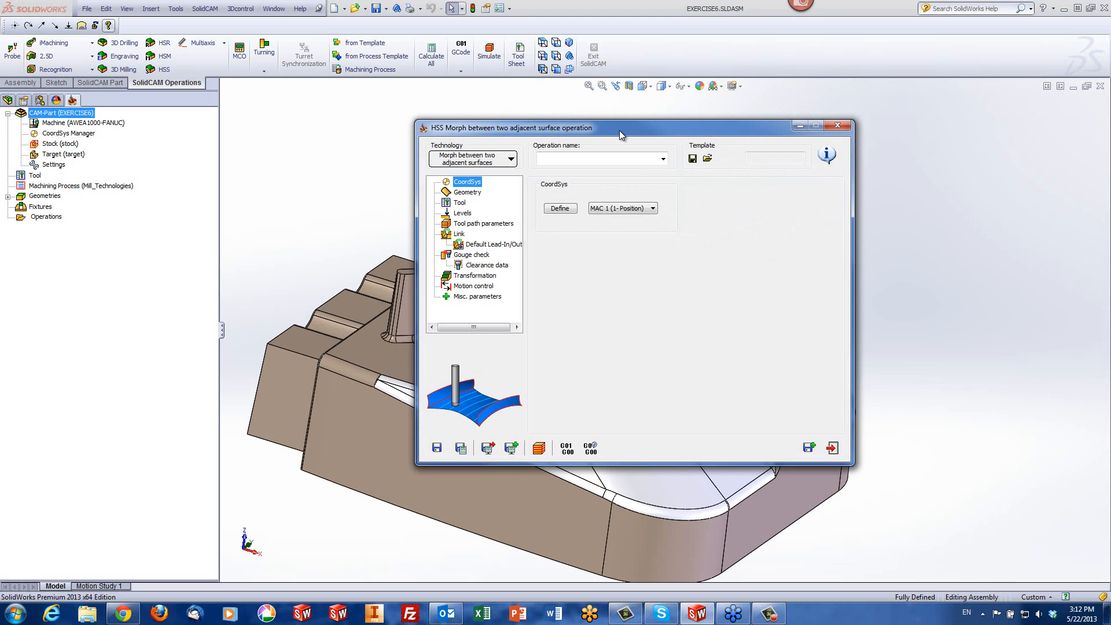
Assign the geometry "faces" as the drive surface and preview it on the model
left_click(473, 195)
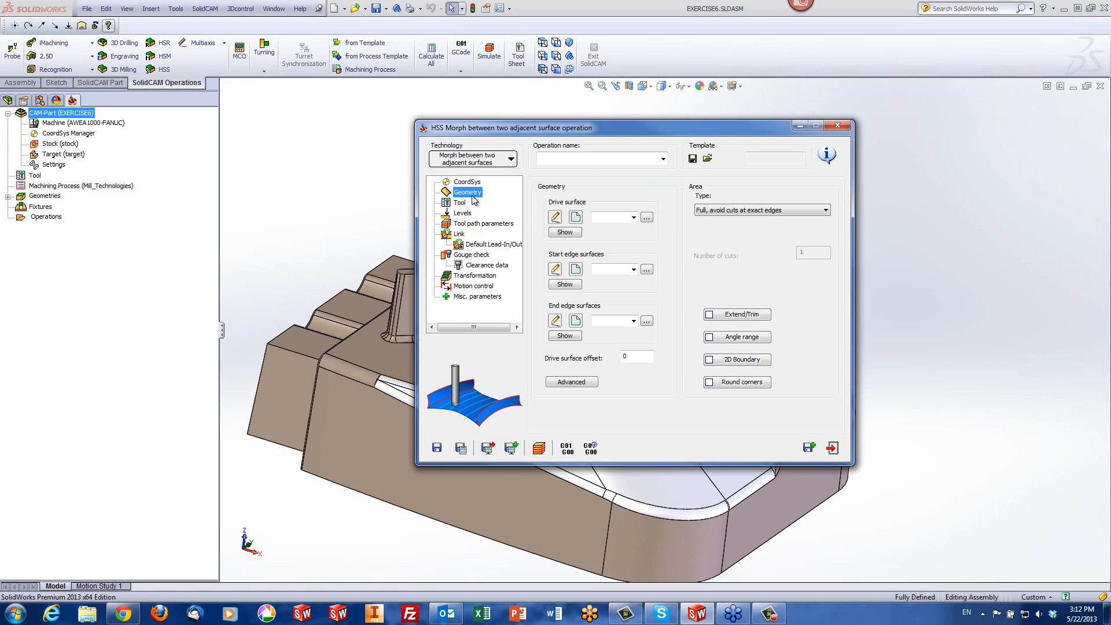
left_click(633, 218)
left_click(620, 230)
left_click(564, 232)
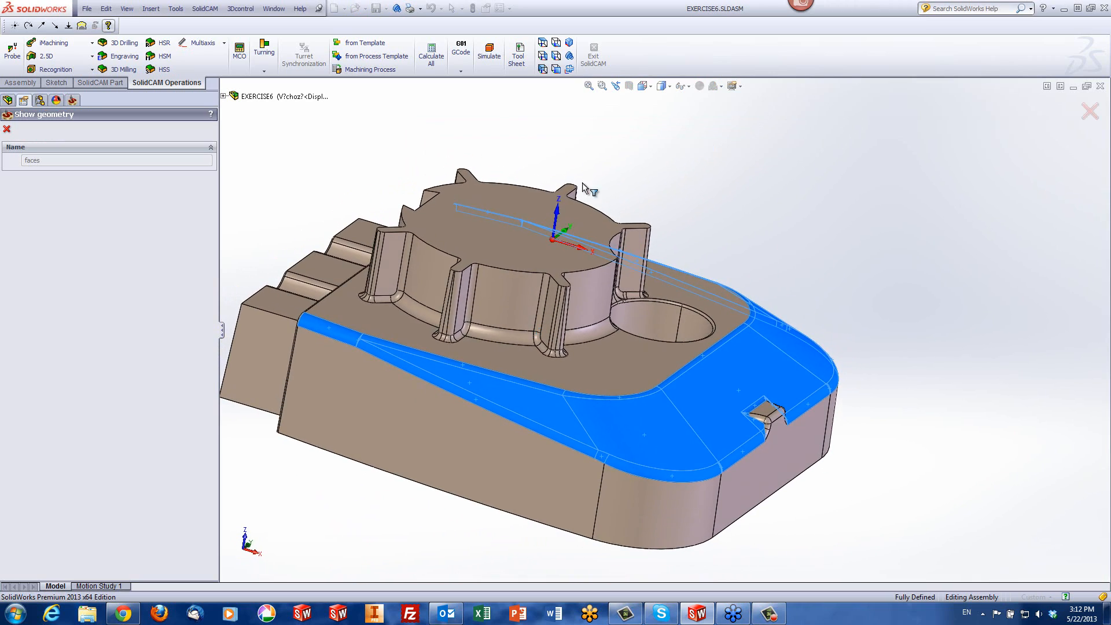
left_click(6, 128)
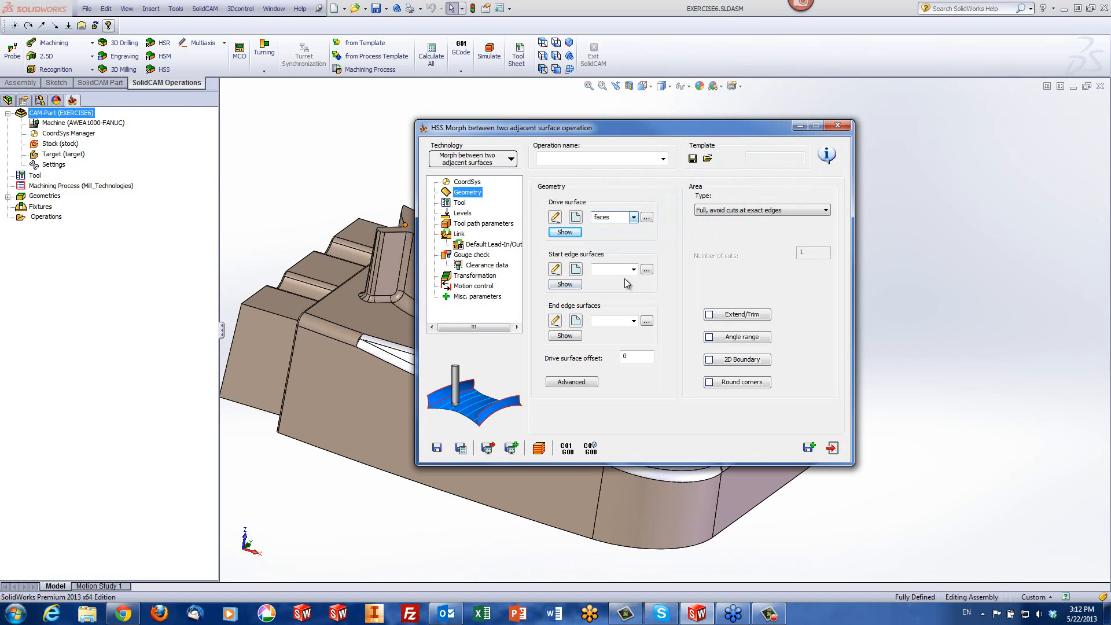
Assign the geometry "faces1" as the start edge surfaces and check the selected face on the model
left_click(634, 270)
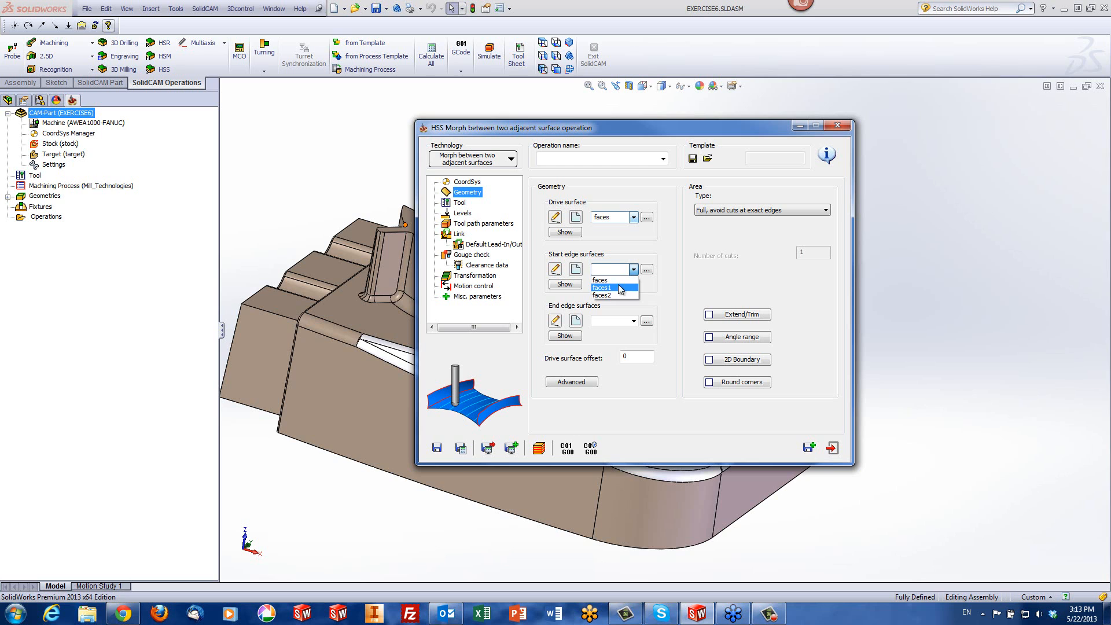
left_click(616, 279)
left_click(567, 283)
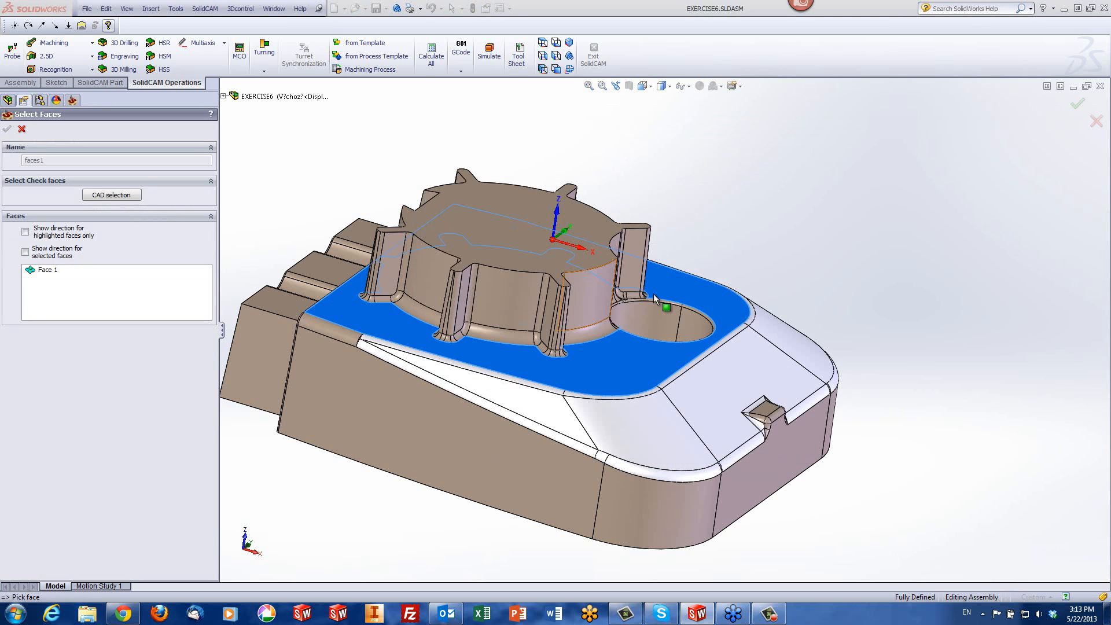
left_click(22, 128)
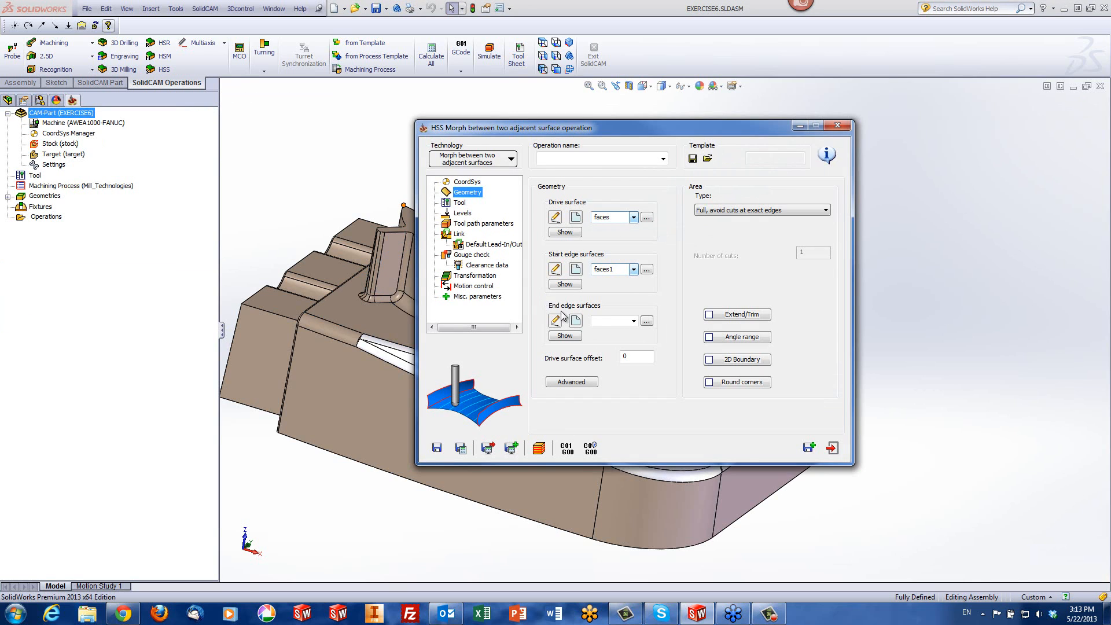
Assign the geometry "faces2" as the end edge surfaces and inspect the side walls and notch faces on the model
left_click(634, 321)
left_click(624, 350)
left_click(564, 337)
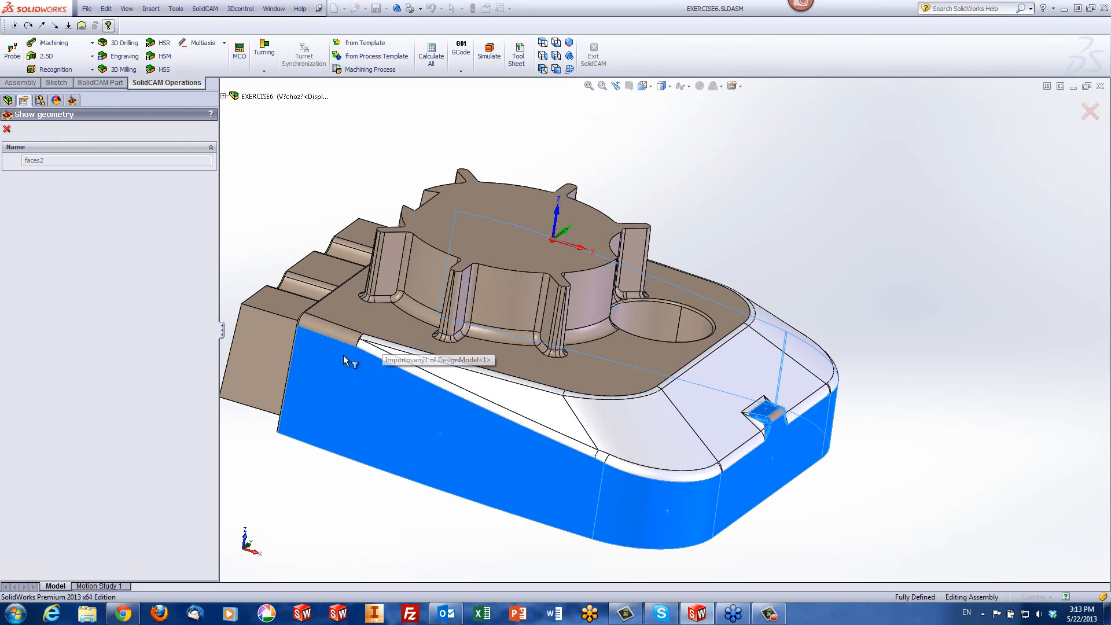
middle_click_drag(342, 356, 670, 488)
scroll(695, 445, "down", 5)
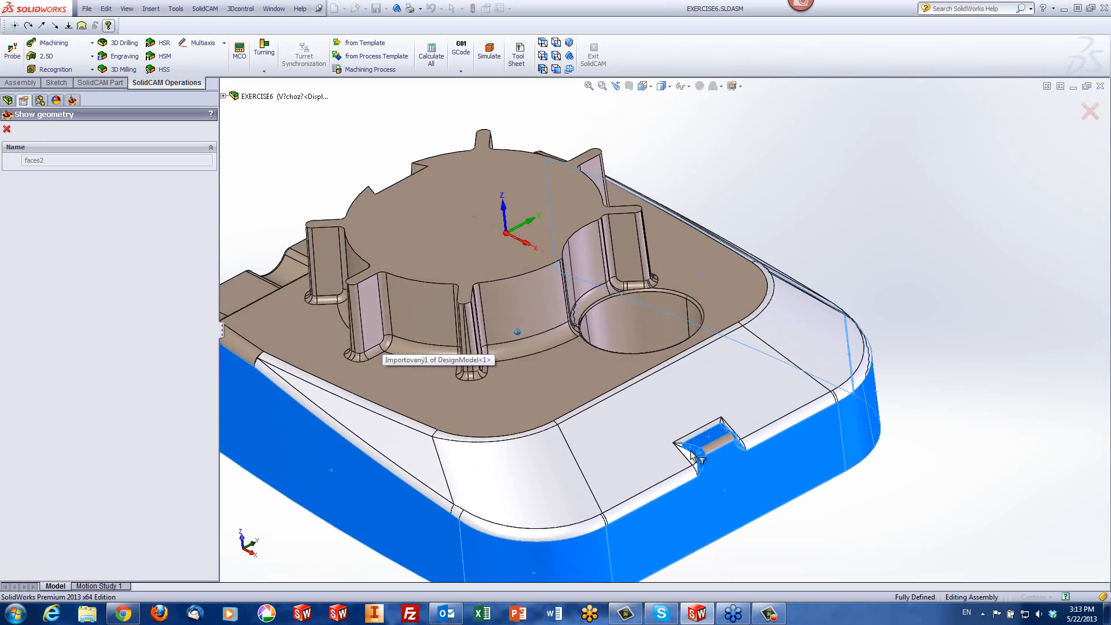
scroll(700, 441, "down", 3)
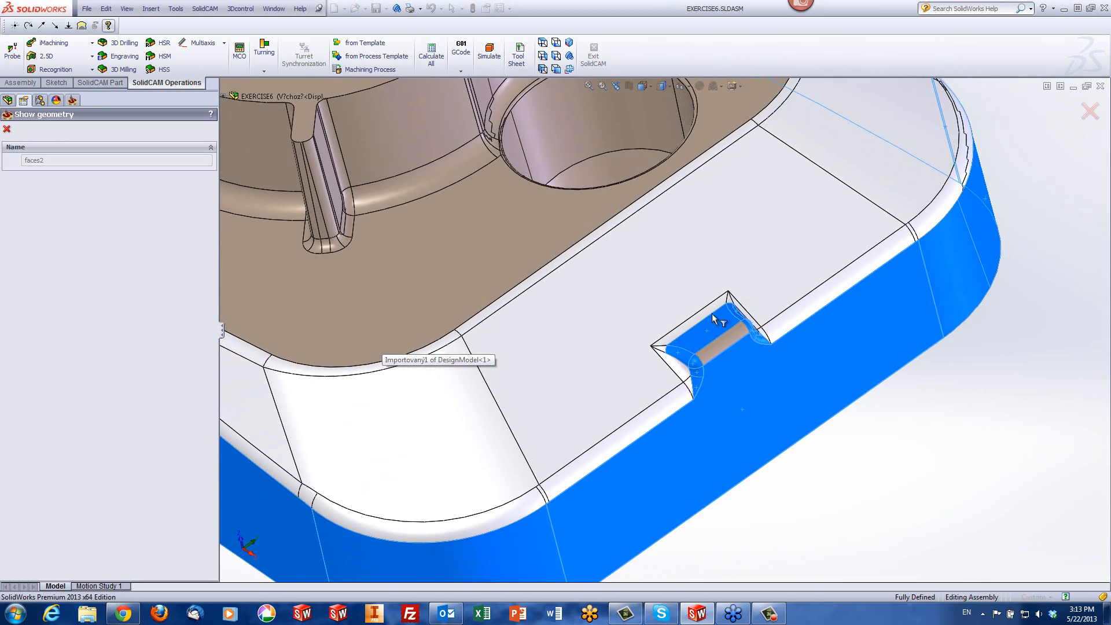
scroll(804, 334, "up", 10)
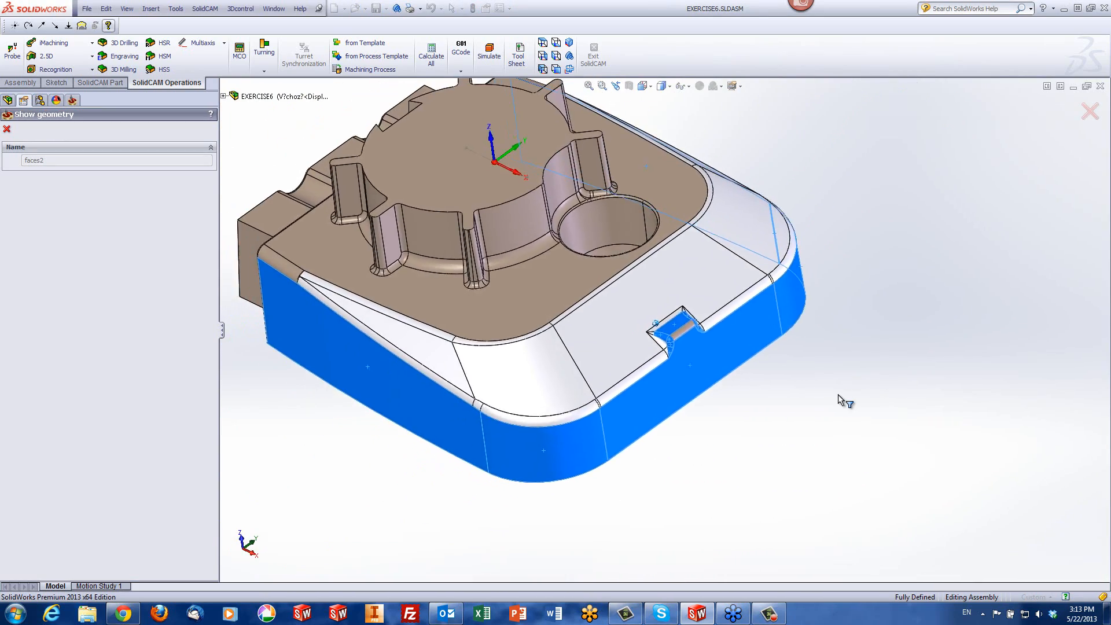
scroll(839, 399, "up", 1)
left_click(8, 129)
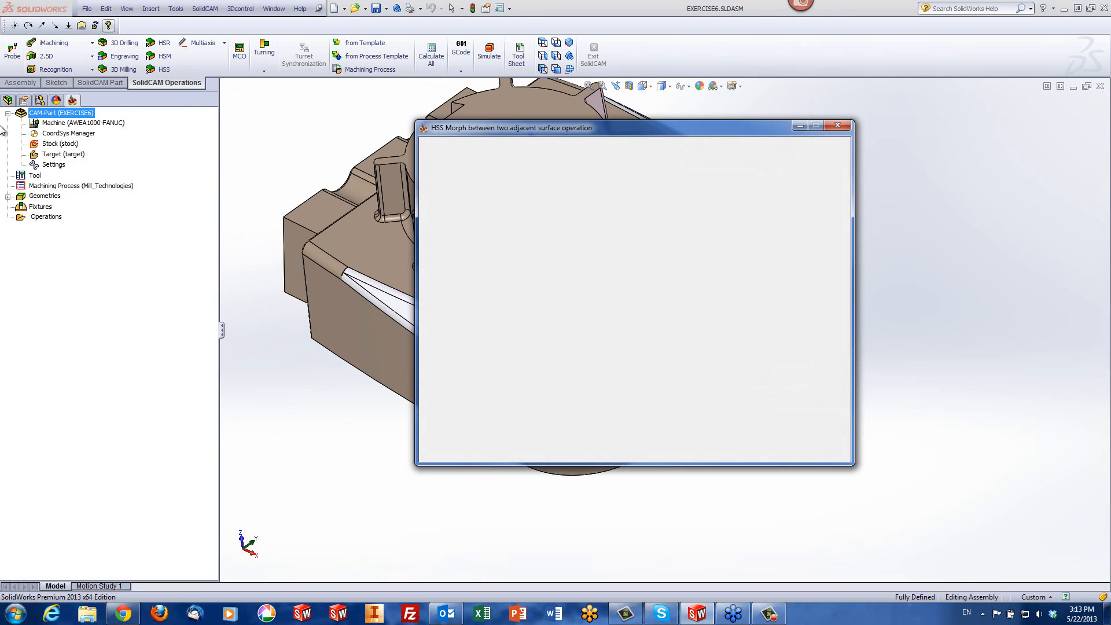
Assign the 6 mm ball nose mill, tool number 1, to the morph operation
left_click(459, 204)
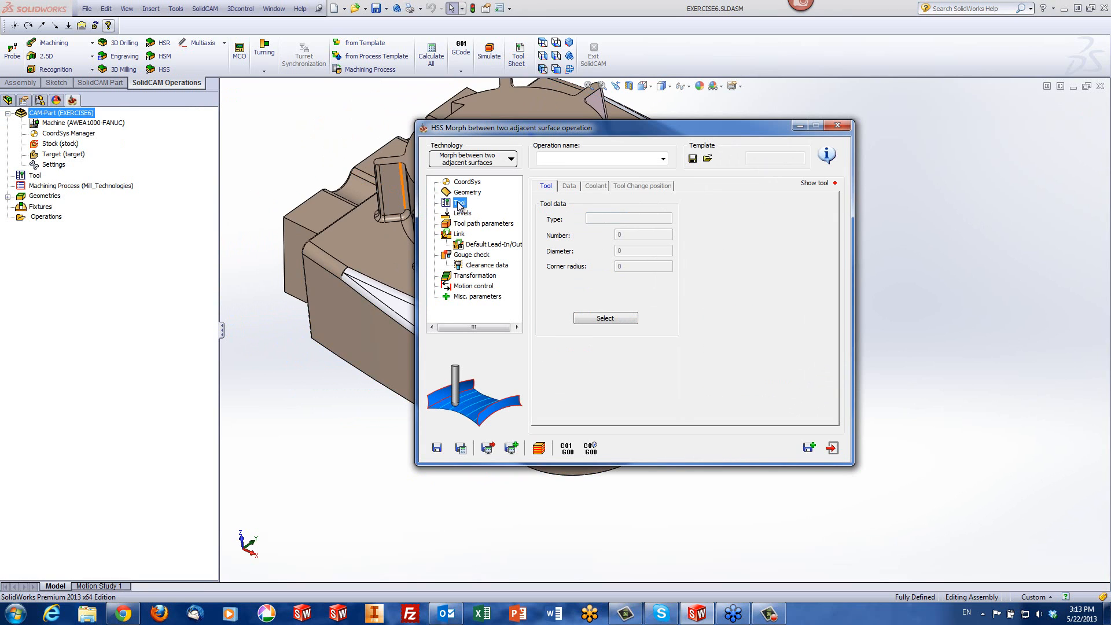
left_click(591, 319)
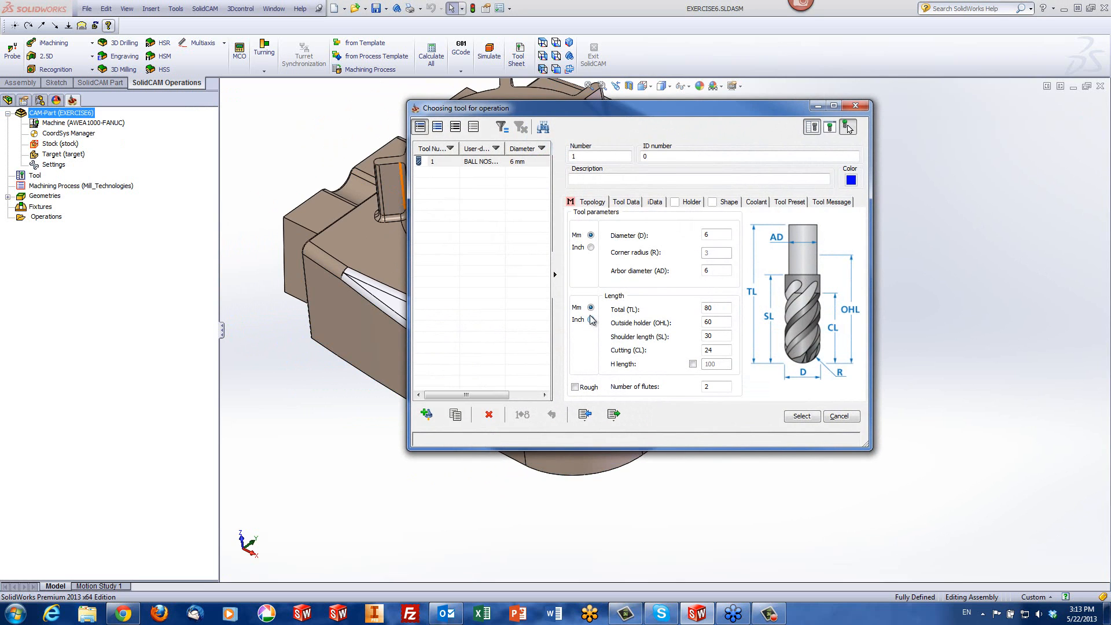
left_click(800, 418)
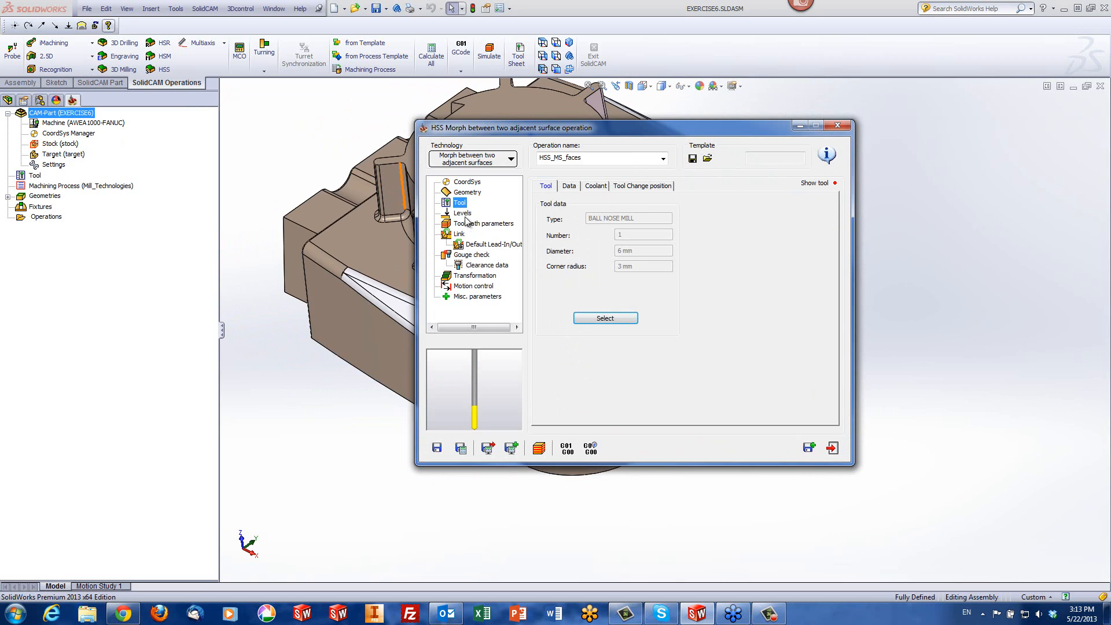
Set the maximum step over to 2 in the tool path parameters, then save and calculate the operation
left_click(470, 225)
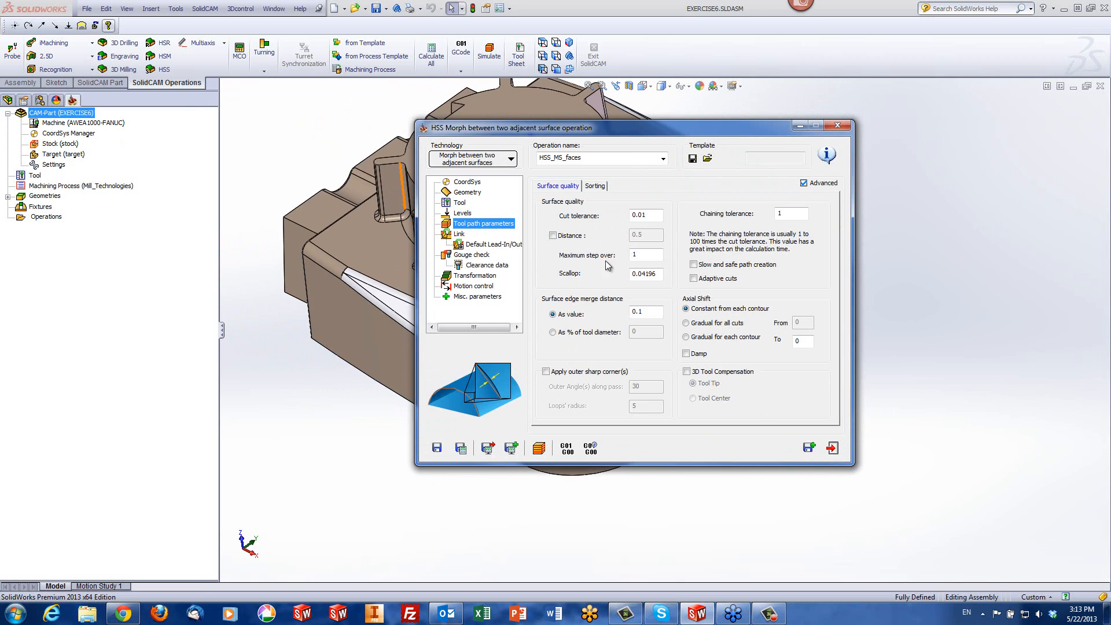
double_click(638, 255)
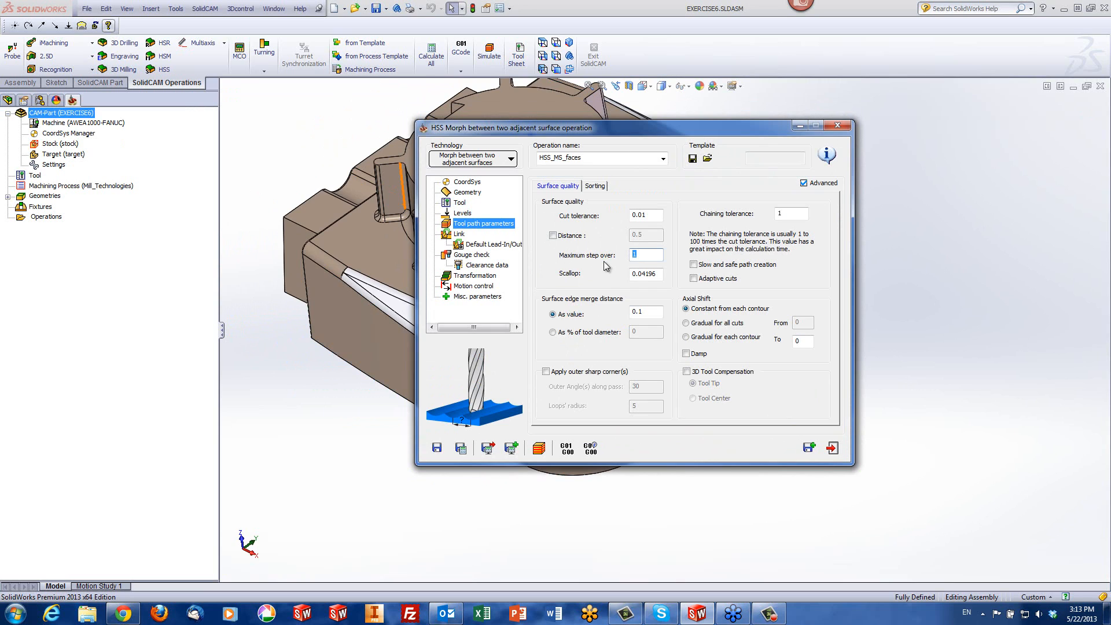
type("2")
left_click(539, 449)
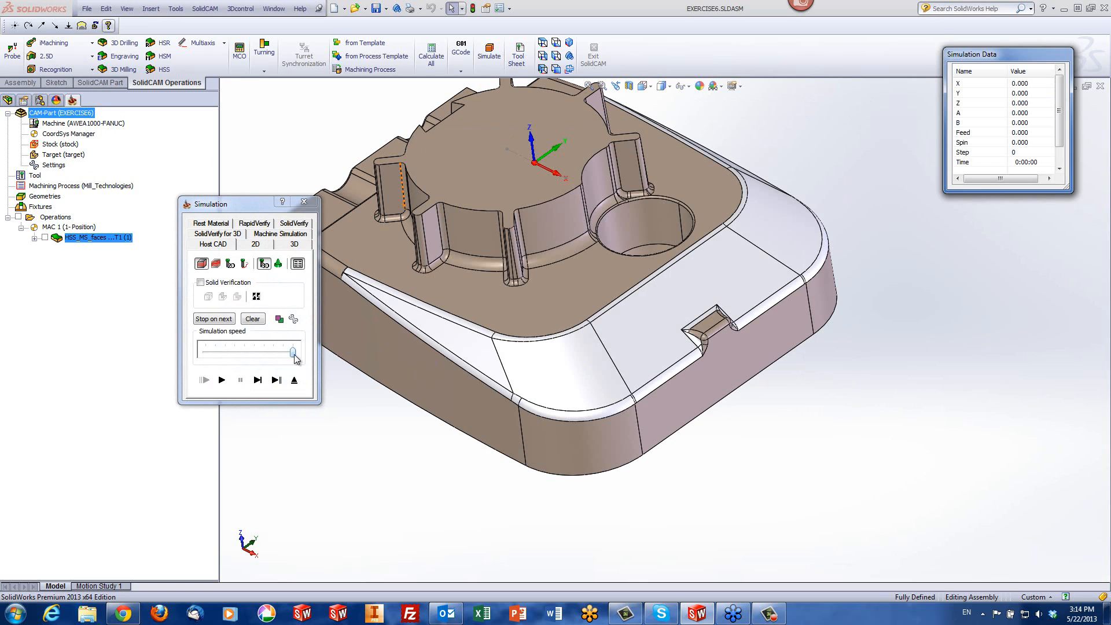
Run the Host CAD simulation of the morph toolpath at medium speed, then raise the speed to maximum to finish it
left_click_drag(294, 355, 245, 371)
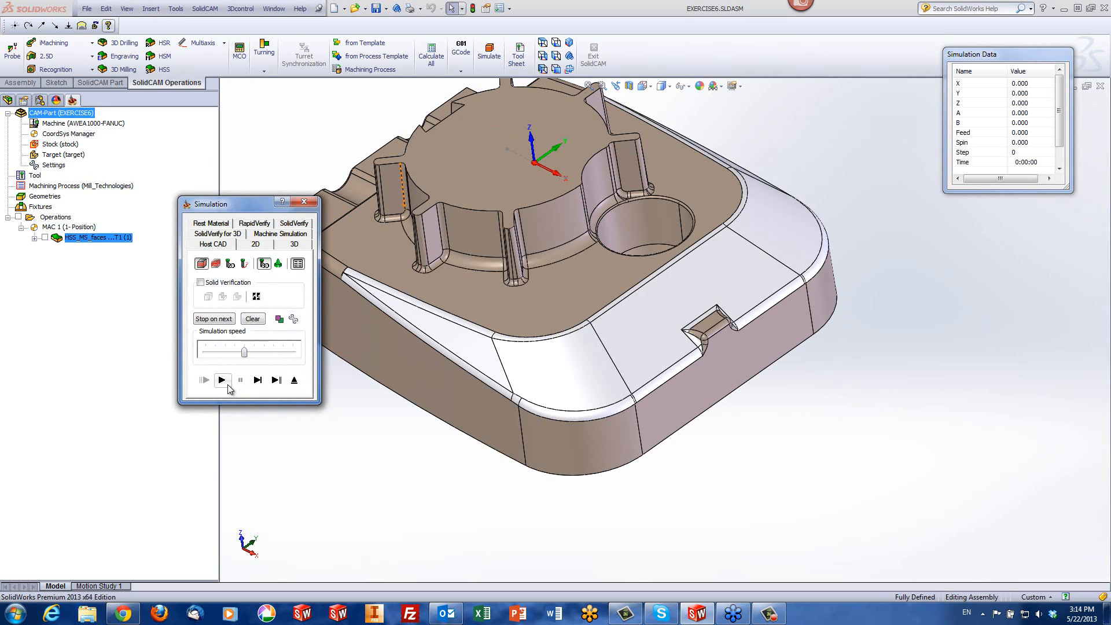
left_click(225, 382)
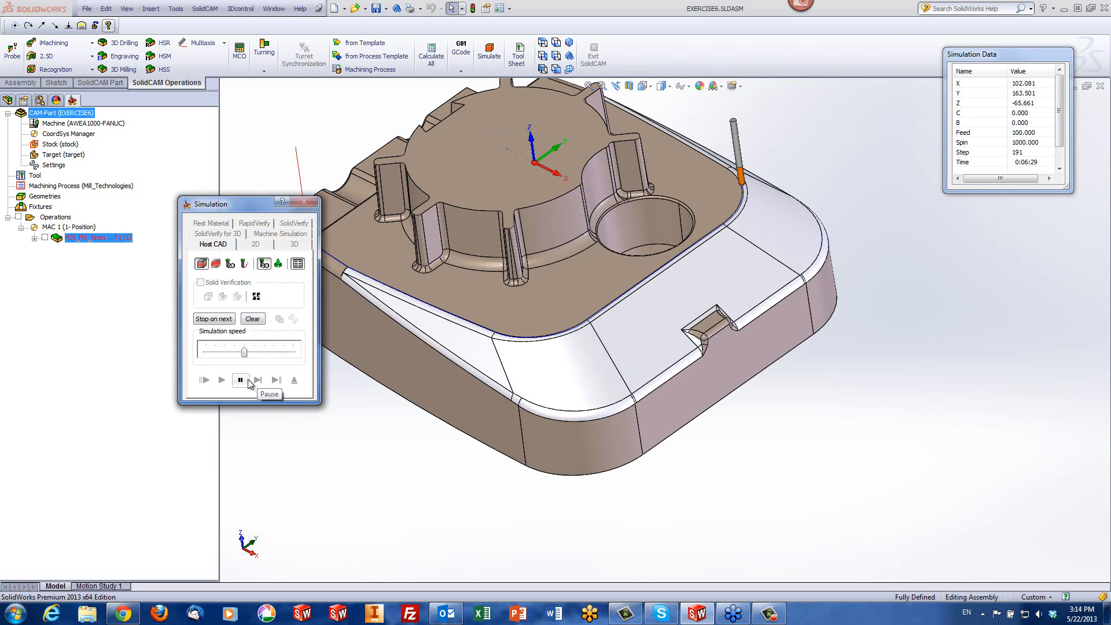
left_click(415, 467)
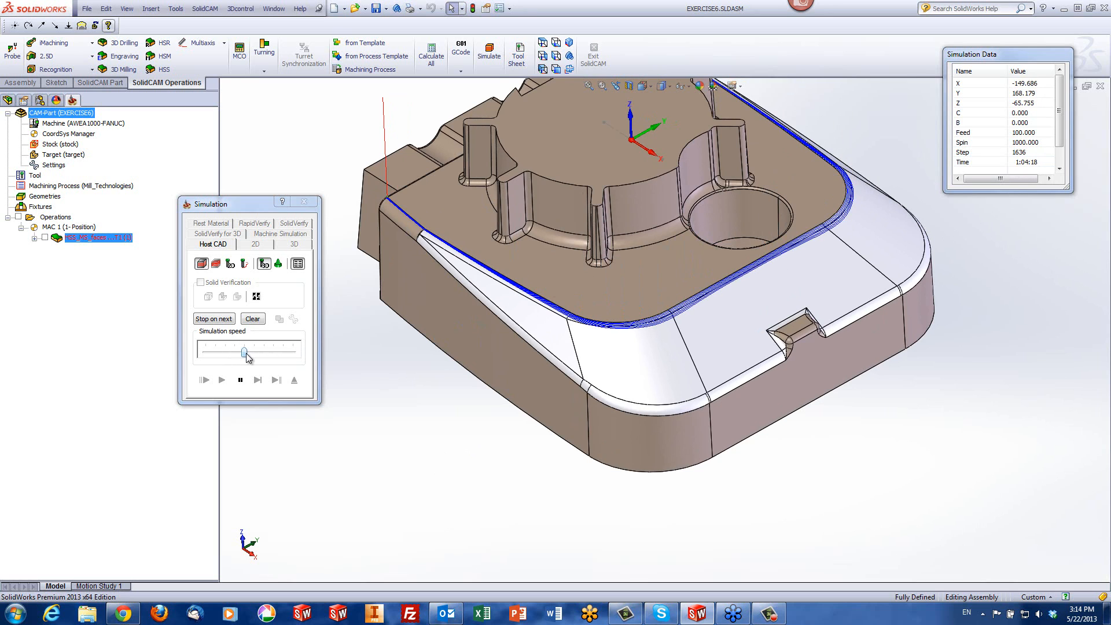
left_click_drag(245, 353, 275, 352)
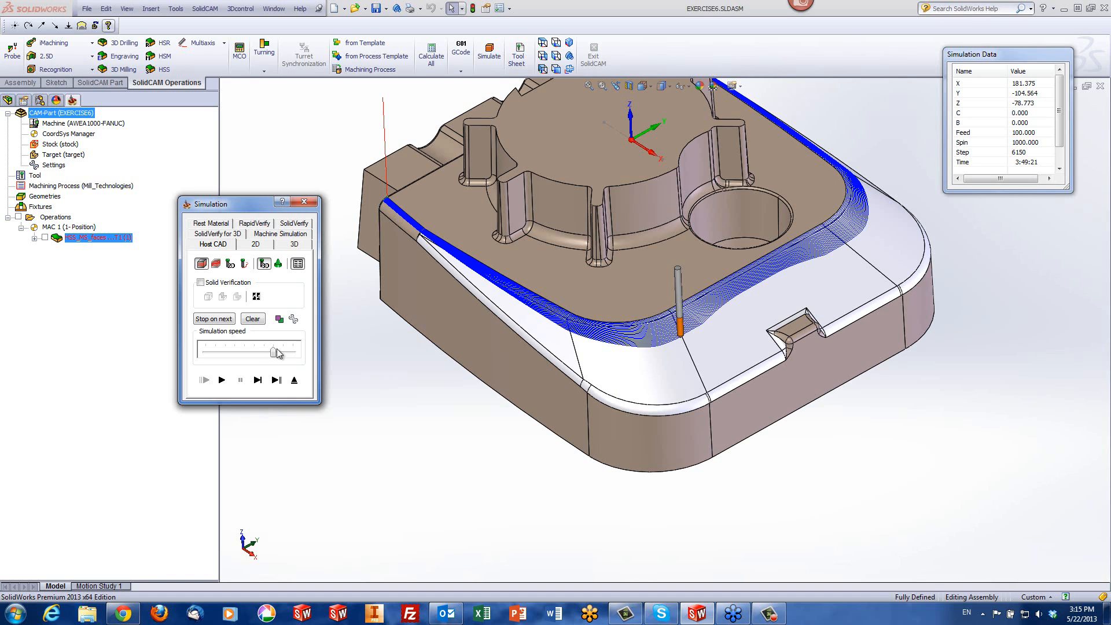
left_click(221, 380)
left_click_drag(272, 352, 292, 351)
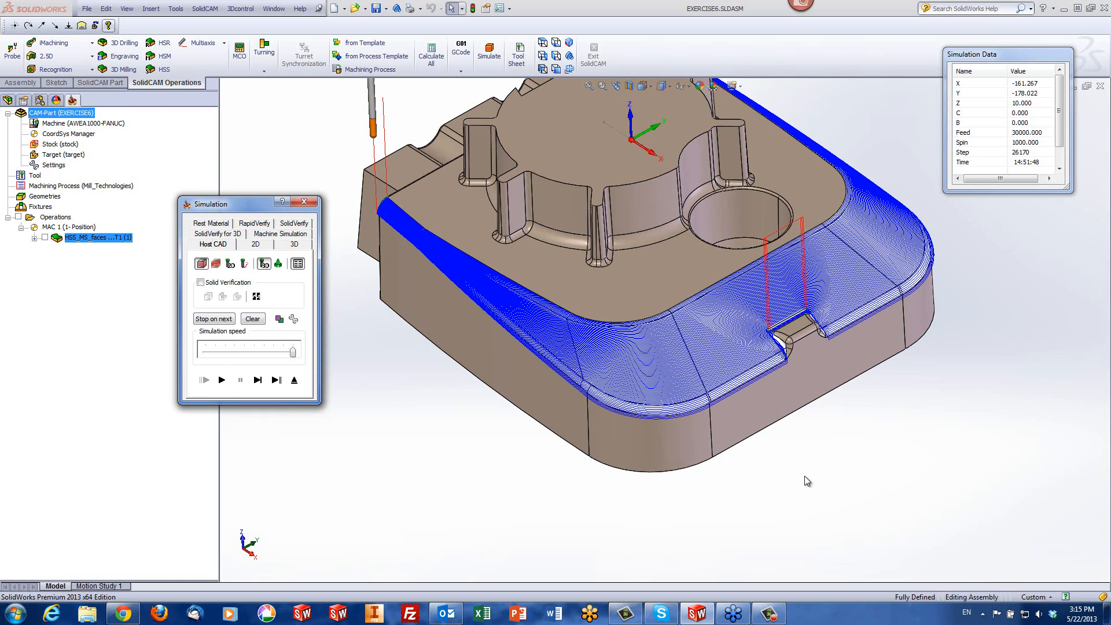
Examine the simulated passes and retract moves around the notch in the front edge, then exit the simulation
left_click(437, 445)
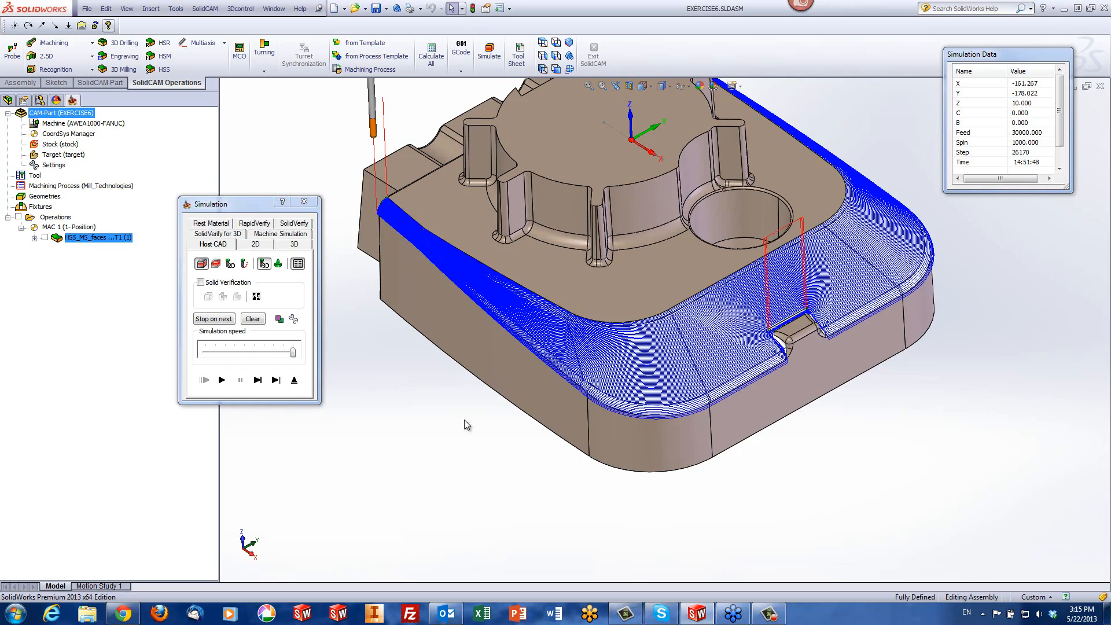
scroll(801, 348, "down", 2)
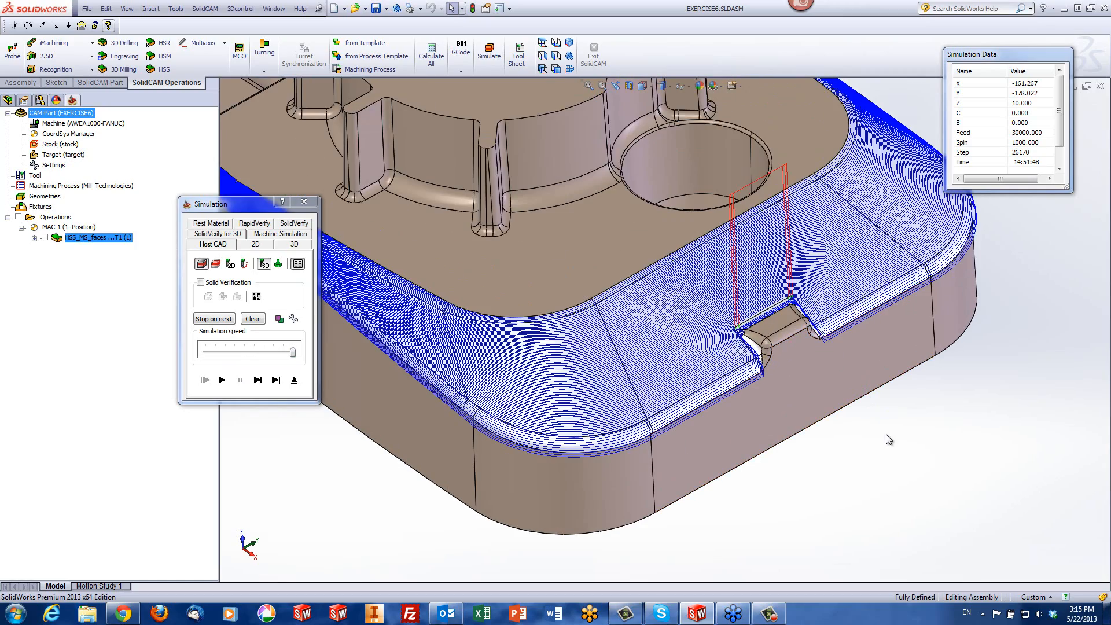
scroll(702, 350, "down", 3)
scroll(701, 350, "down", 3)
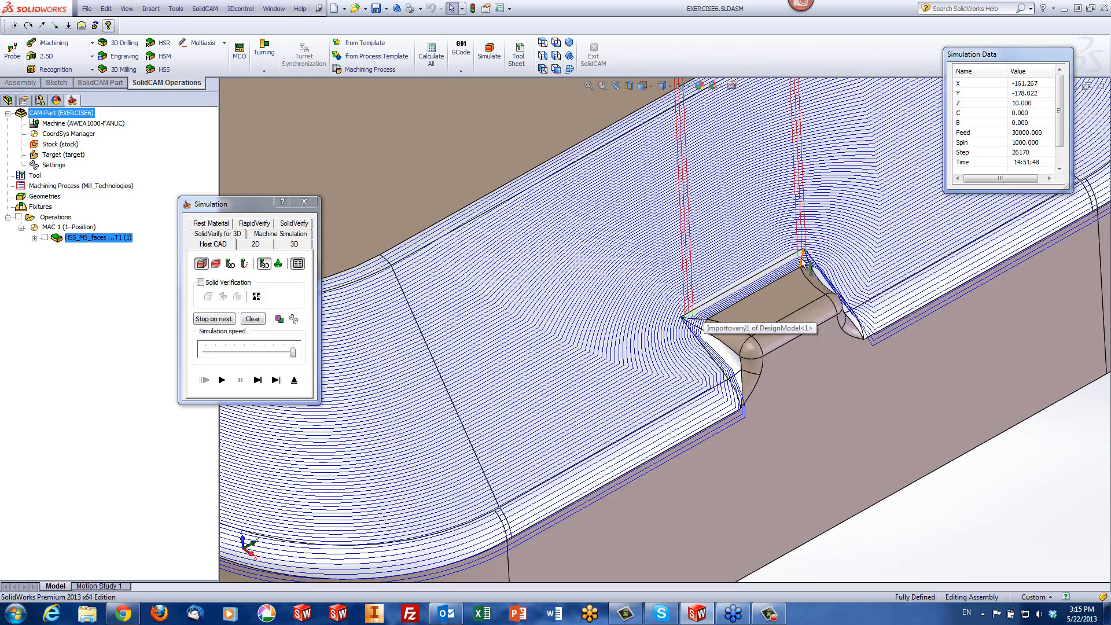
scroll(808, 263, "up", 5)
scroll(672, 272, "down", 3)
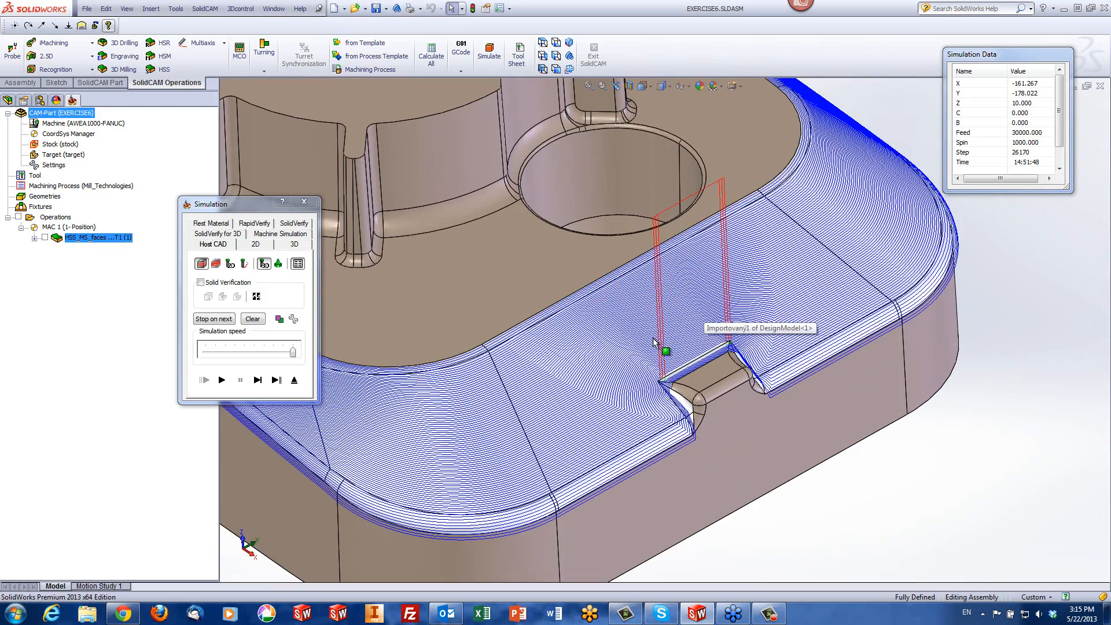
left_click(294, 380)
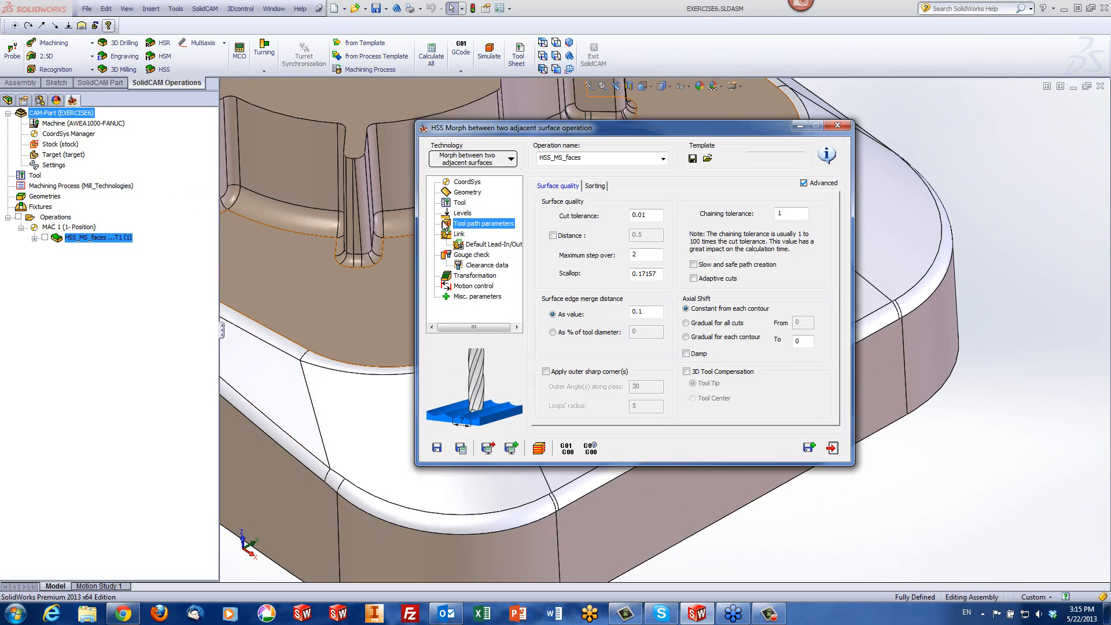
Set the link for large gaps along the cut to Follow surfaces and recalculate the operation
left_click(460, 234)
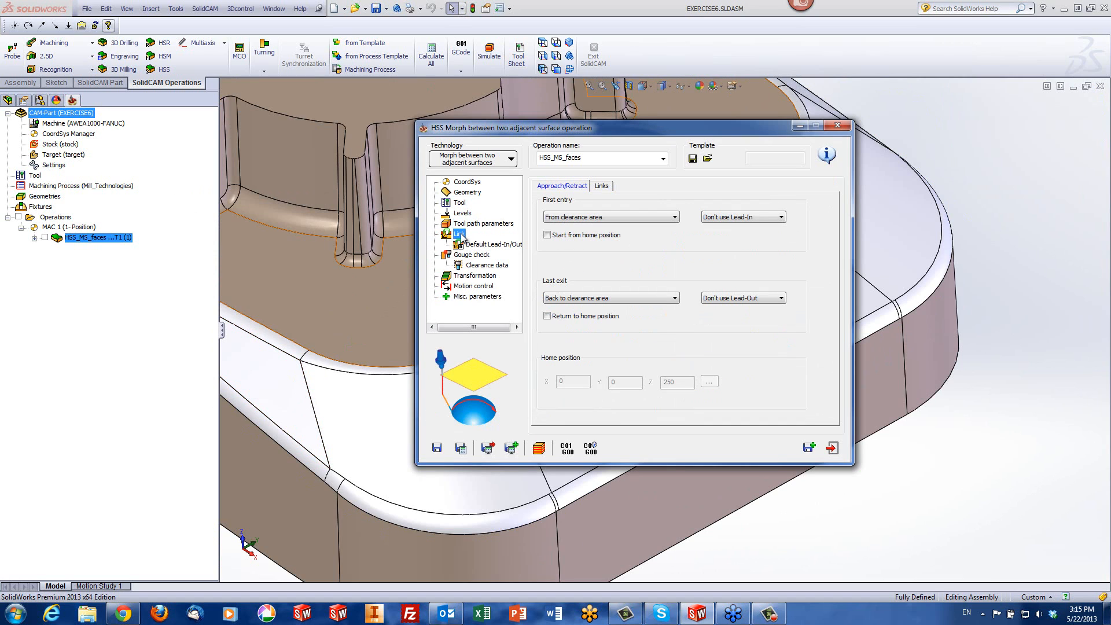
left_click(603, 186)
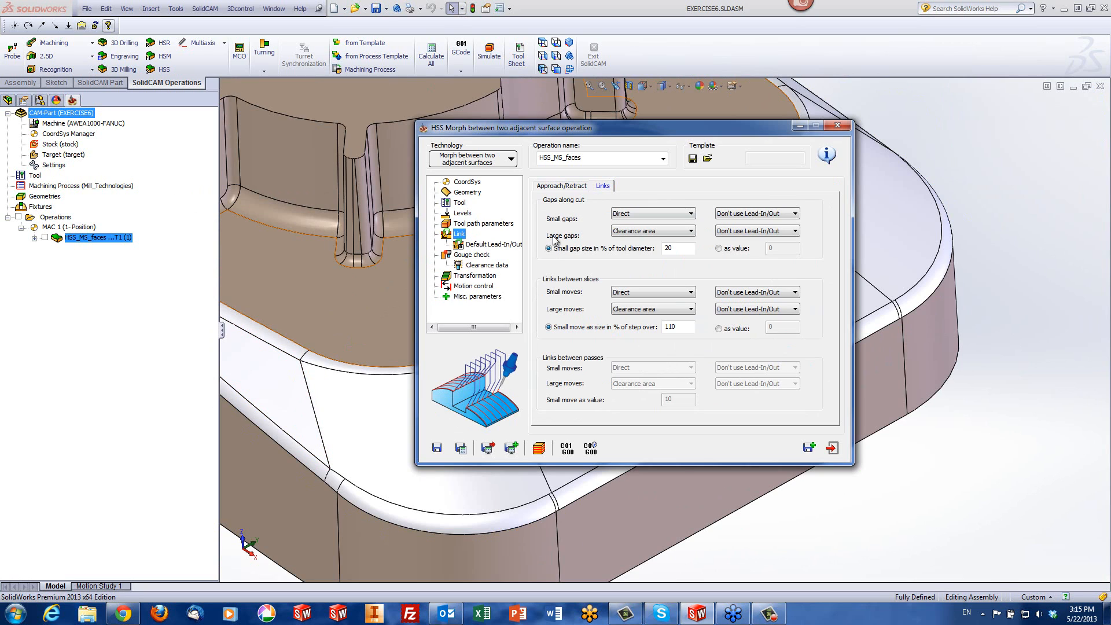
left_click(620, 231)
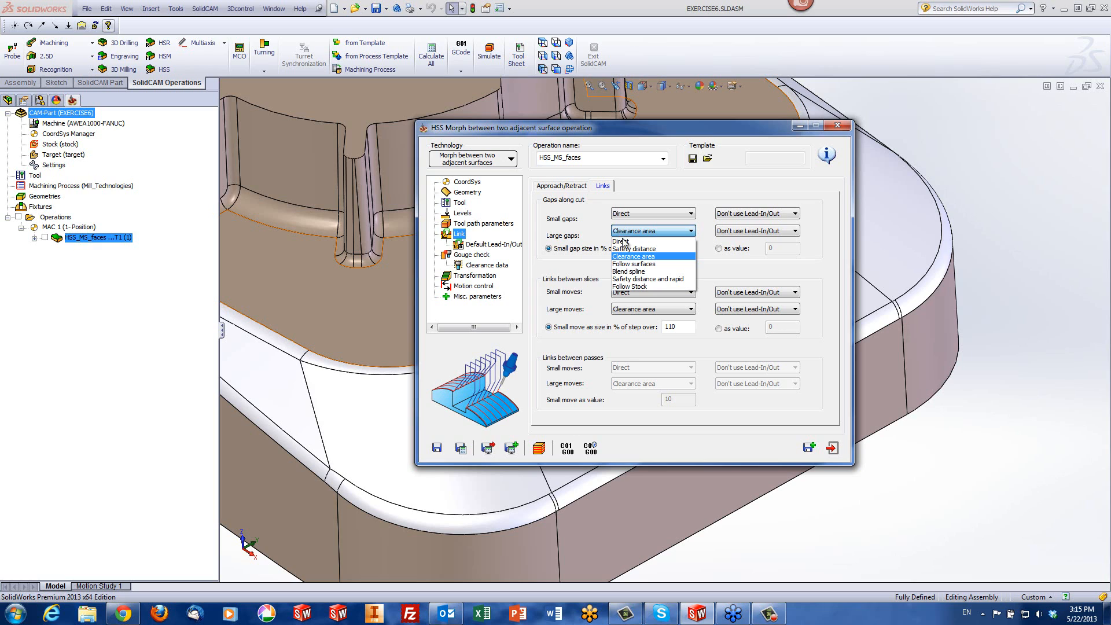
left_click(627, 264)
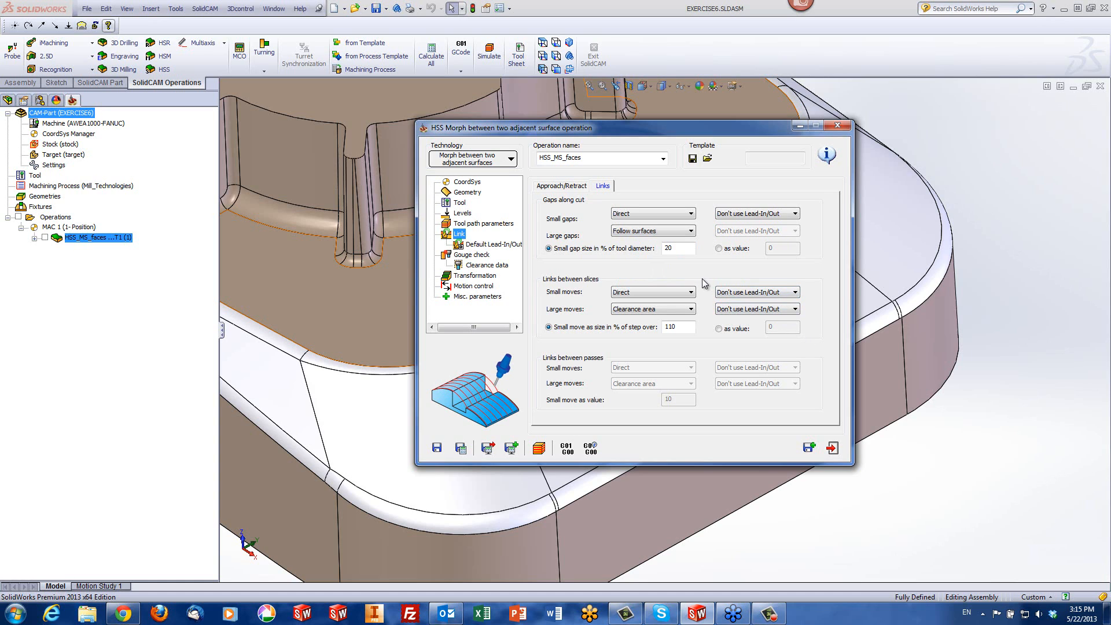
left_click(538, 448)
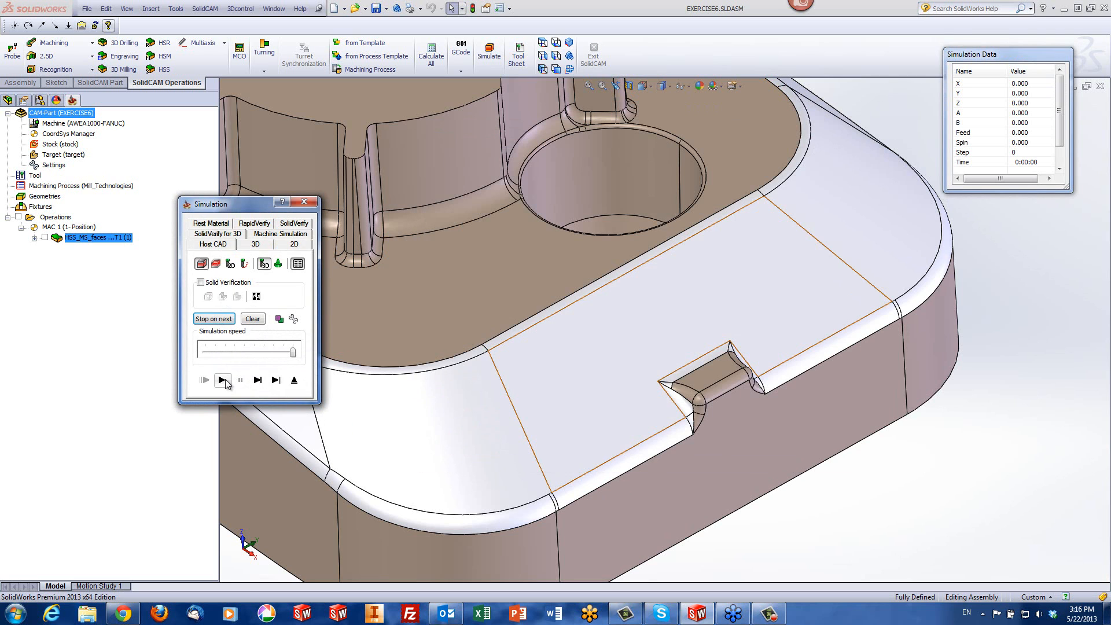
Simulate the recalculated toolpath, examine it at the notch and over the whole part, then exit the simulation
left_click(222, 379)
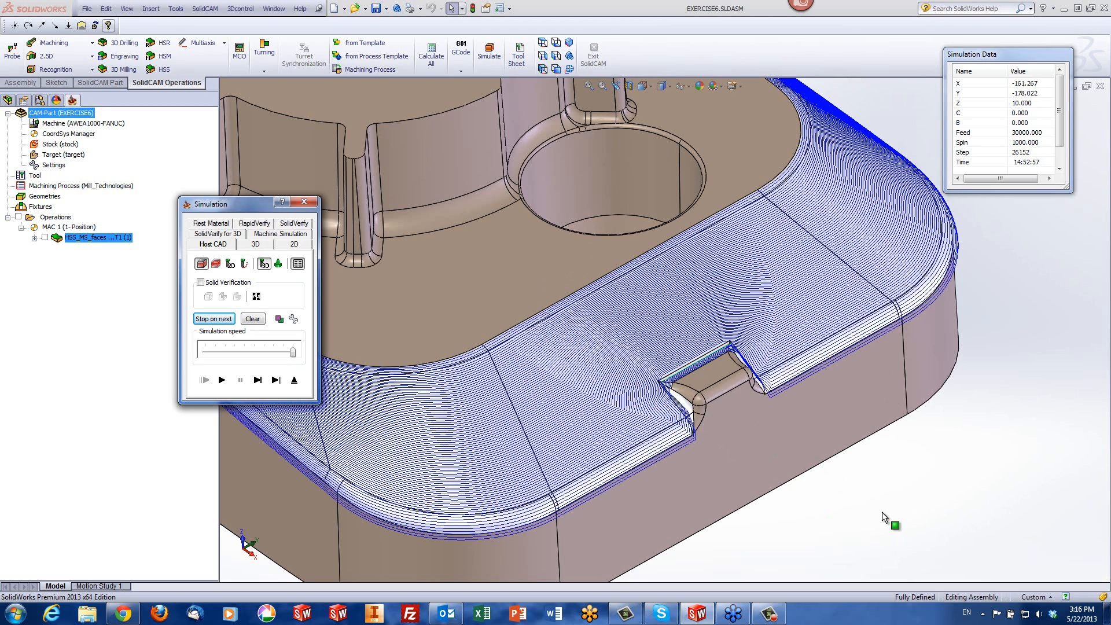
left_click(868, 492)
scroll(867, 491, "up", 3)
scroll(867, 491, "up", 2)
scroll(636, 412, "up", 1)
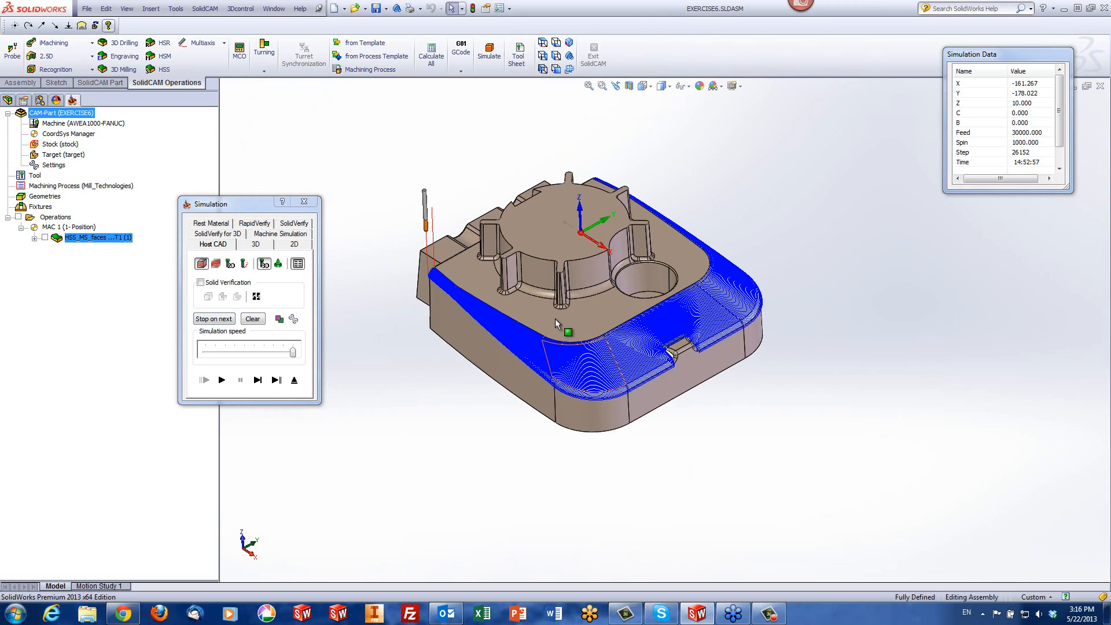
scroll(547, 318, "down", 2)
mouse_move(554, 319)
middle_mouse_down()
mouse_move(597, 324)
mouse_move(509, 322)
mouse_move(471, 299)
mouse_move(444, 352)
mouse_move(561, 325)
mouse_move(517, 287)
mouse_move(475, 277)
mouse_move(463, 280)
mouse_move(565, 310)
mouse_move(570, 322)
middle_mouse_up()
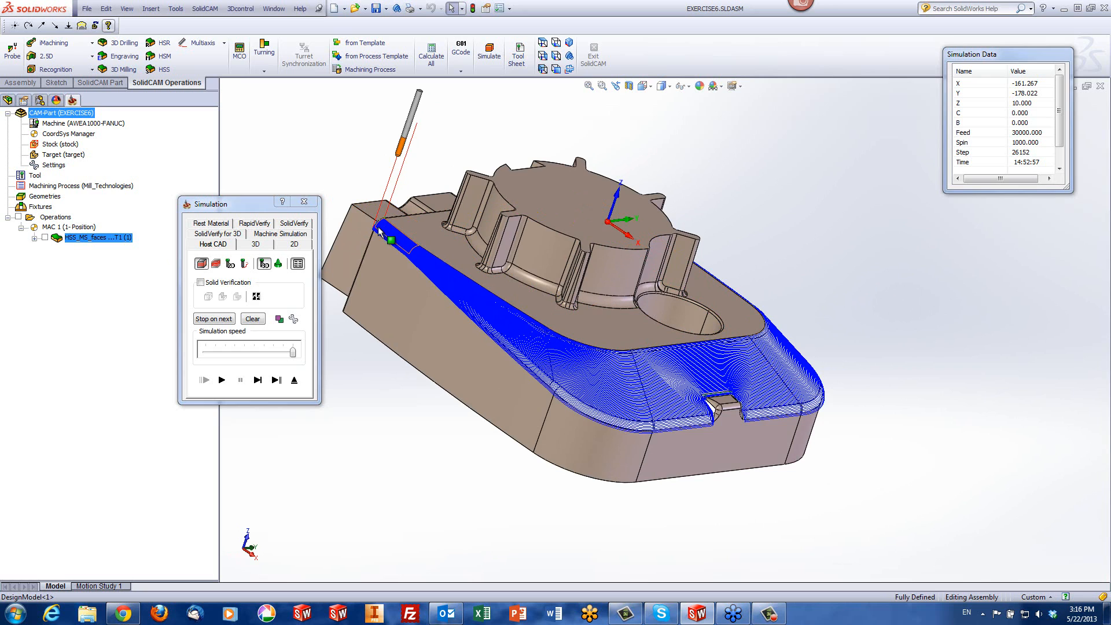
left_click(294, 380)
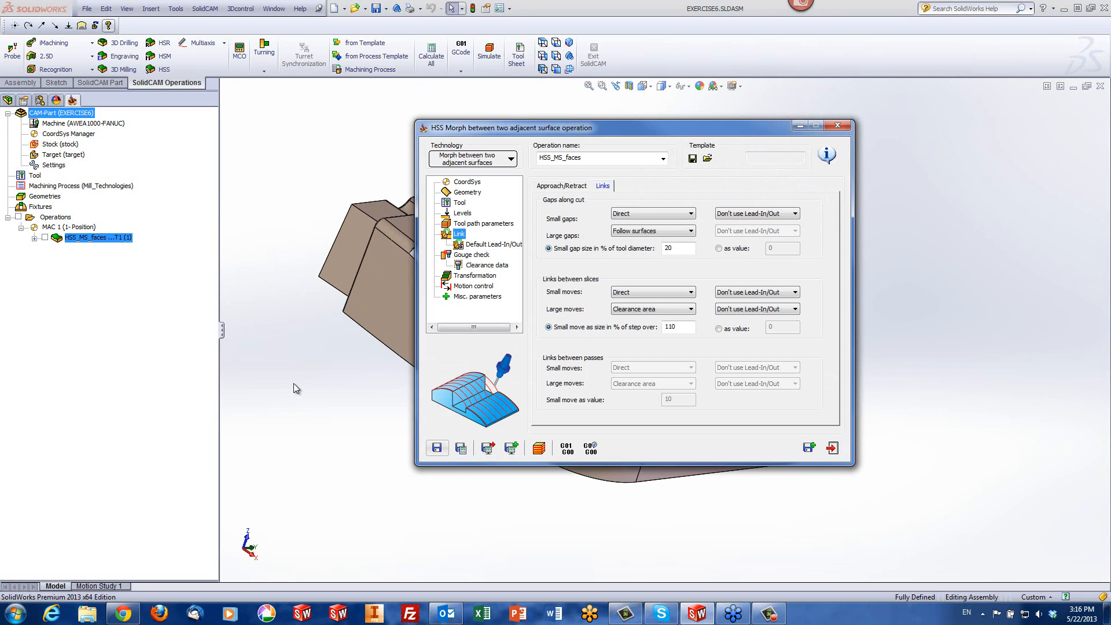
Exit the morph operation, close EXERCISE6, and open the recent CAM-Part EXERCISE7.prz
left_click(833, 448)
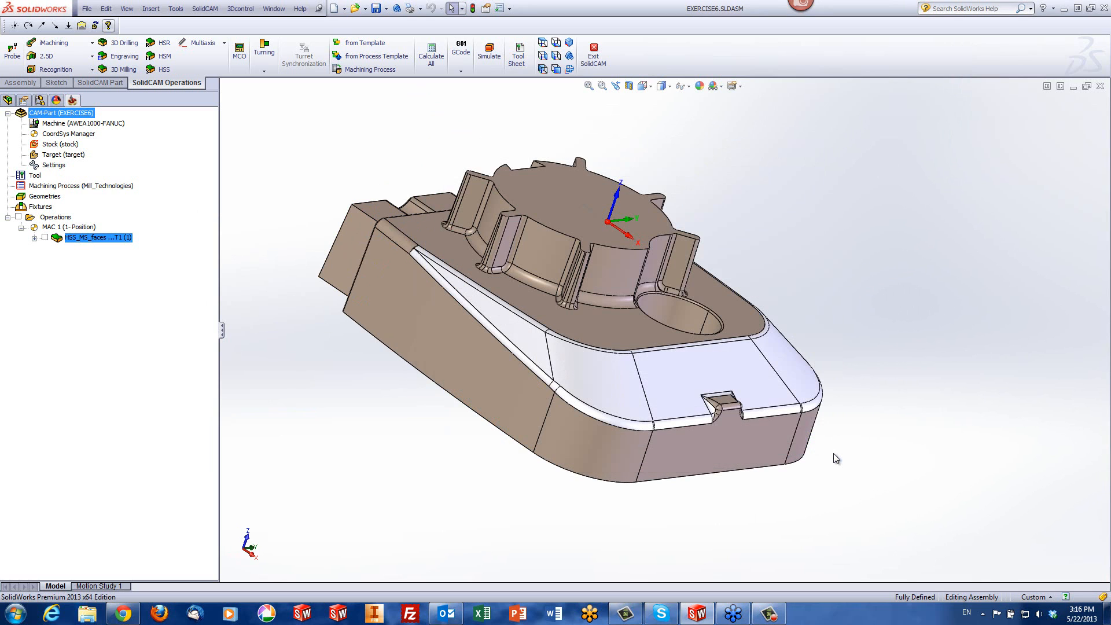
left_click(1098, 86)
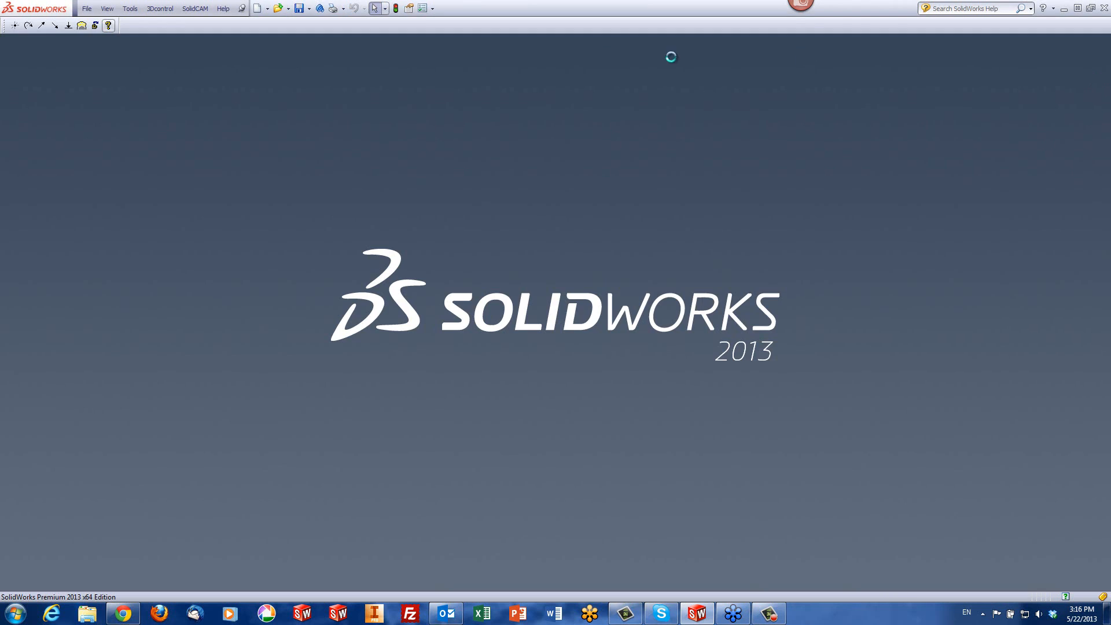
left_click(202, 9)
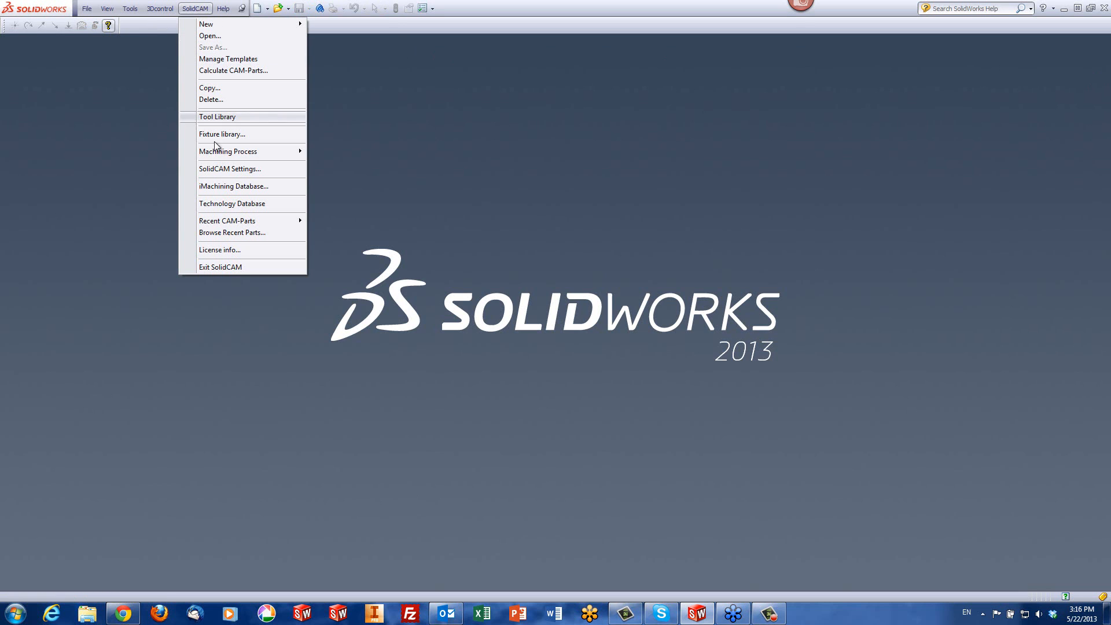
mouse_move(300, 223)
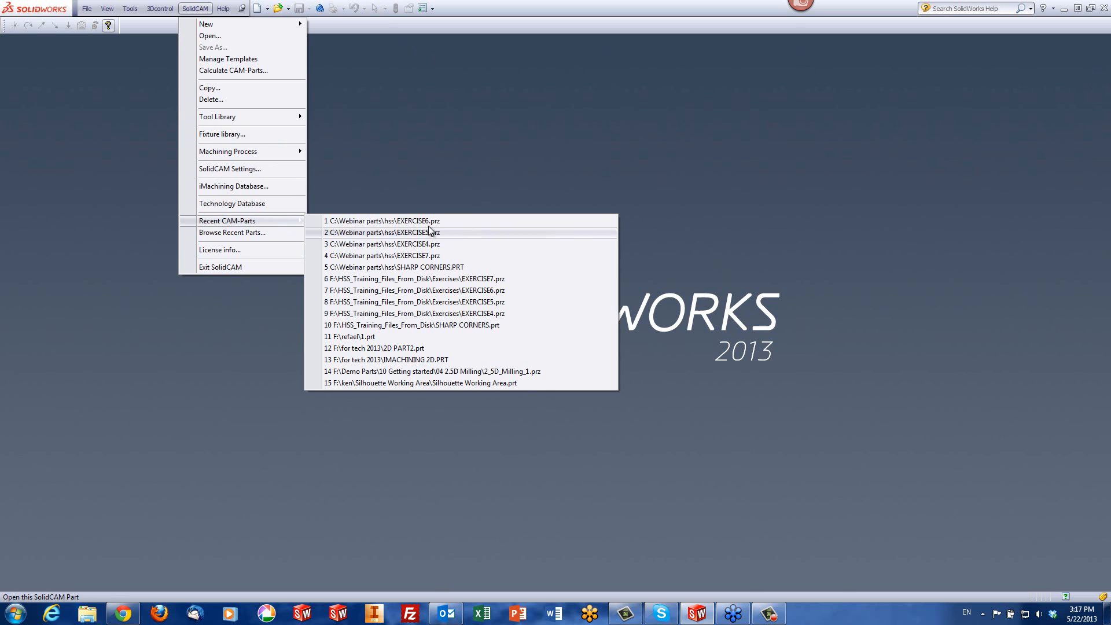
left_click(425, 256)
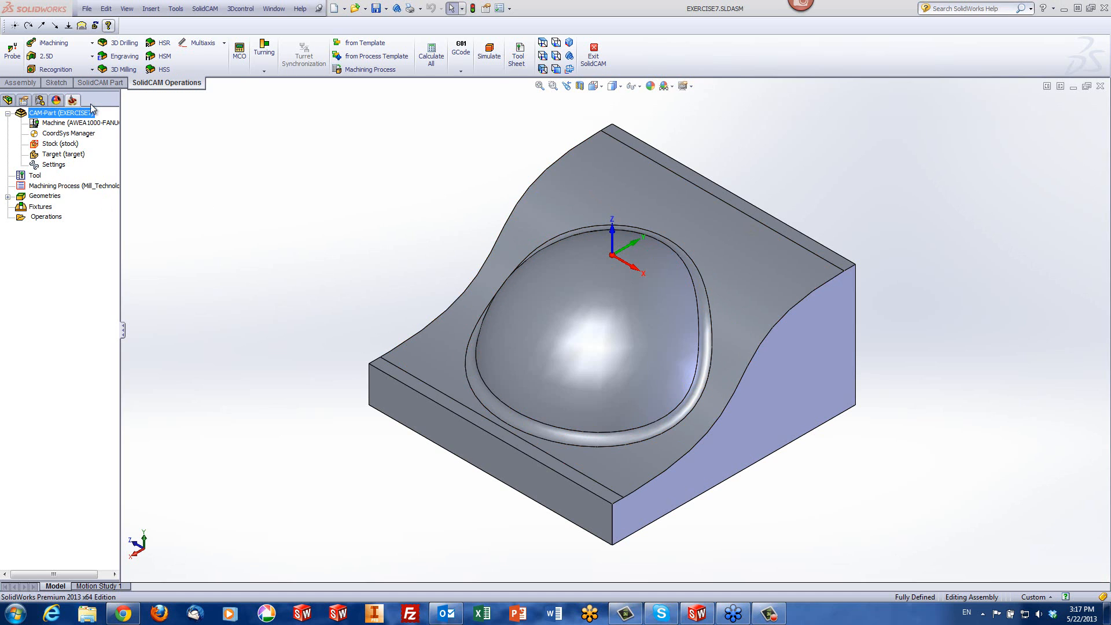
Start an HSS Projection operation, assign the geometry "faces" as the drive surface, and preview it on the model
left_click(162, 70)
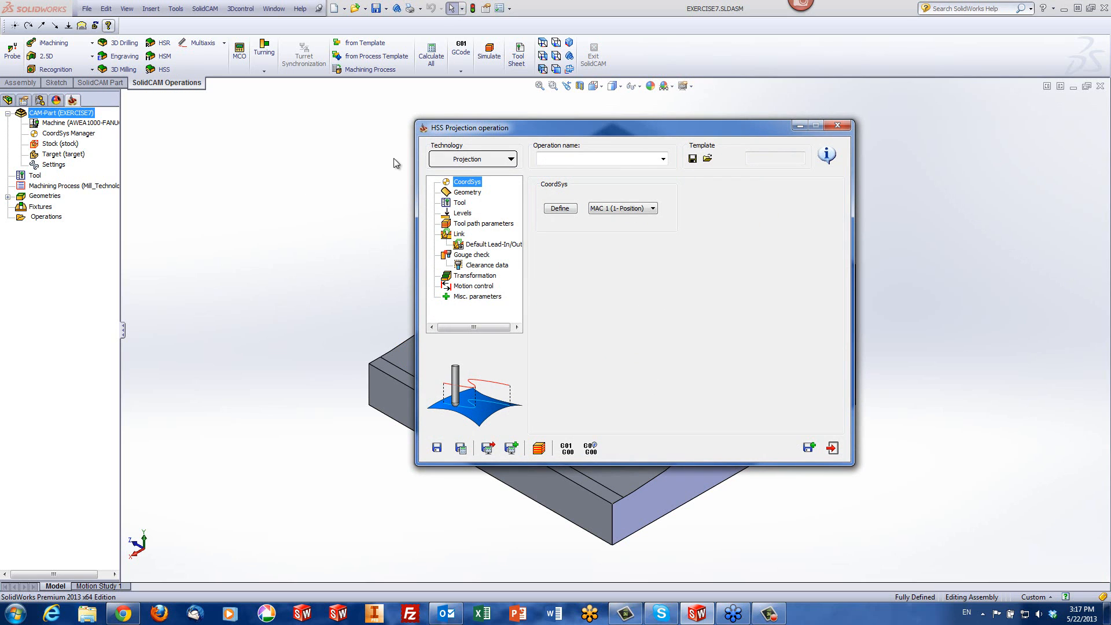
left_click(466, 193)
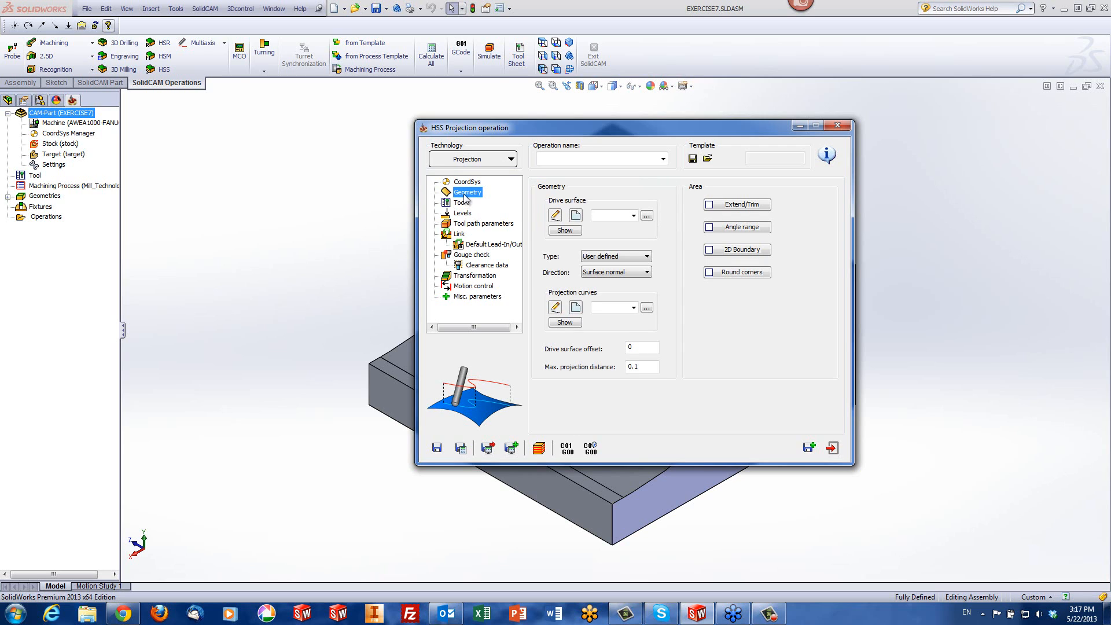
left_click(635, 217)
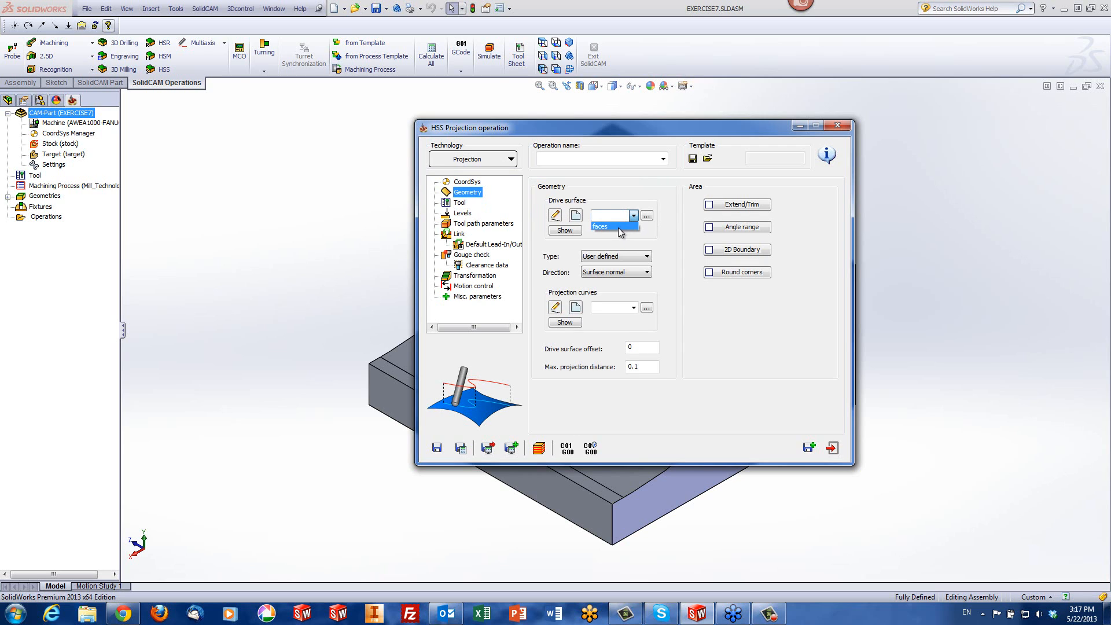
left_click(565, 231)
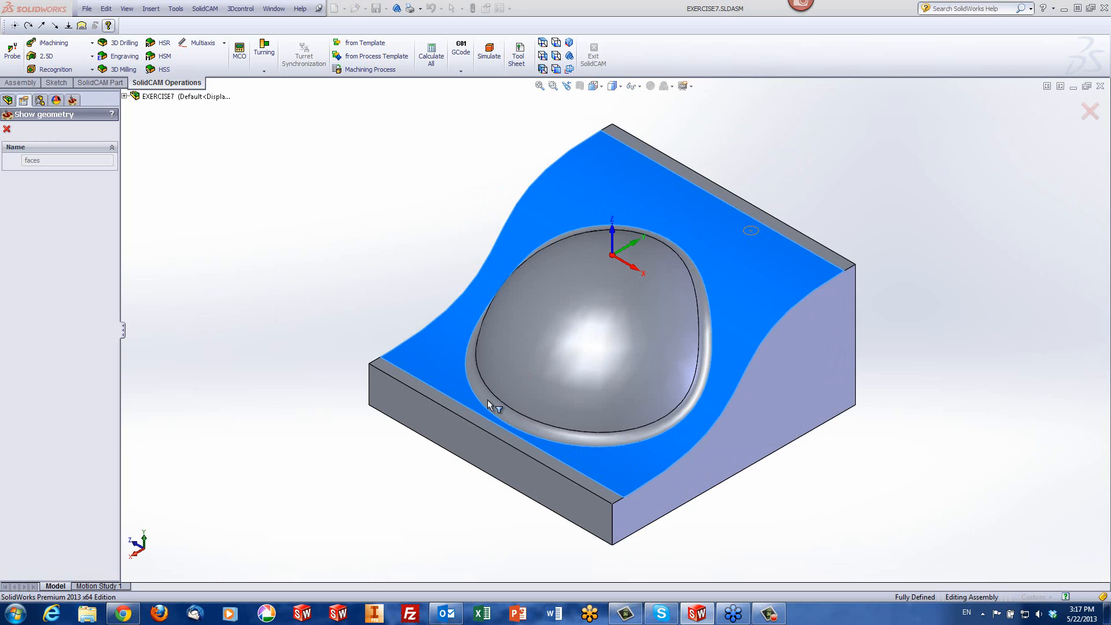
left_click(6, 128)
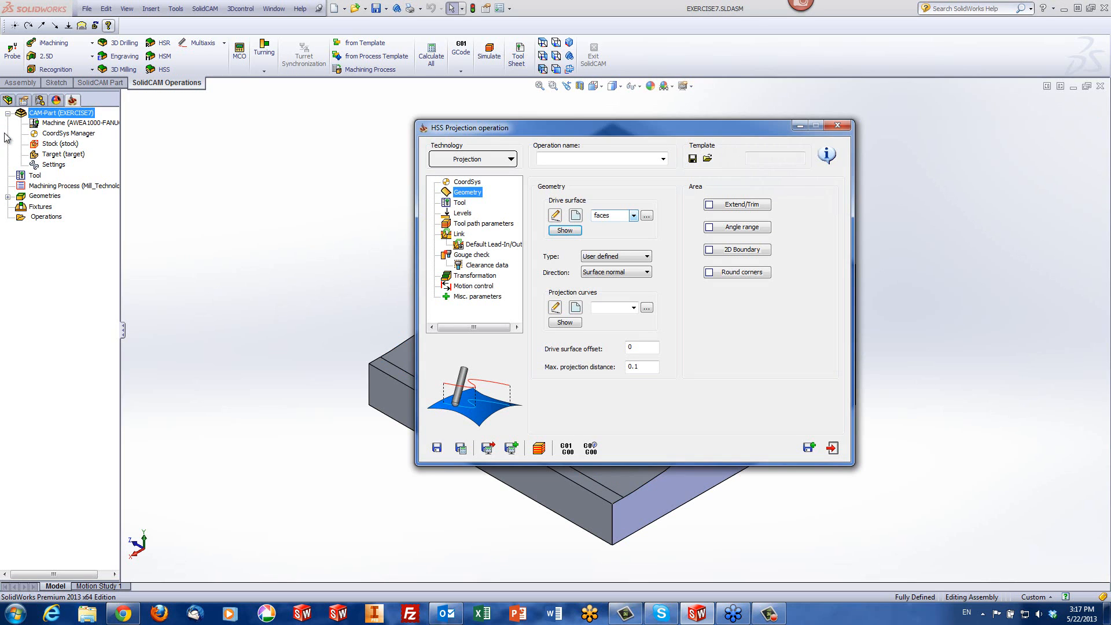
Define a new projection curve geometry, contour3, from the outer edge of the fillet around the dome
left_click(634, 308)
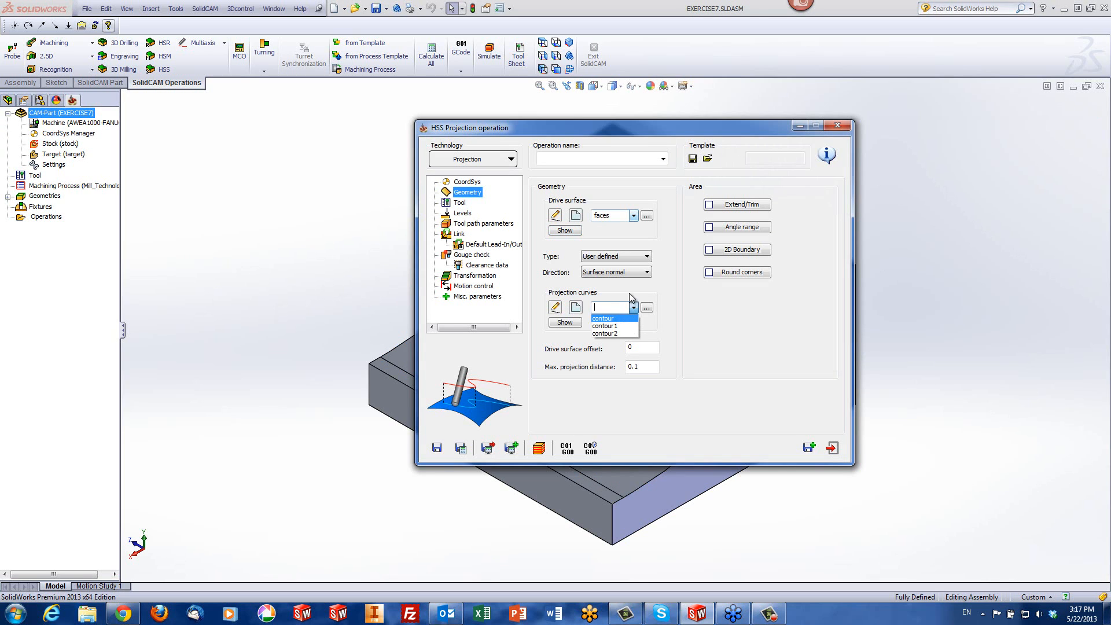
left_click(634, 291)
left_click(574, 308)
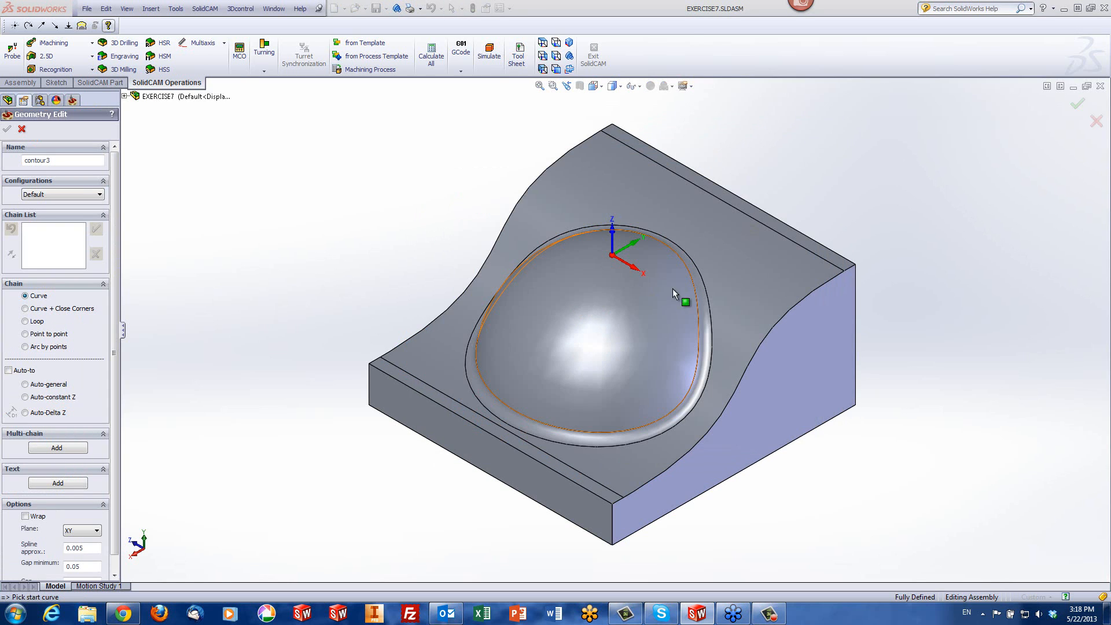
left_click(700, 282)
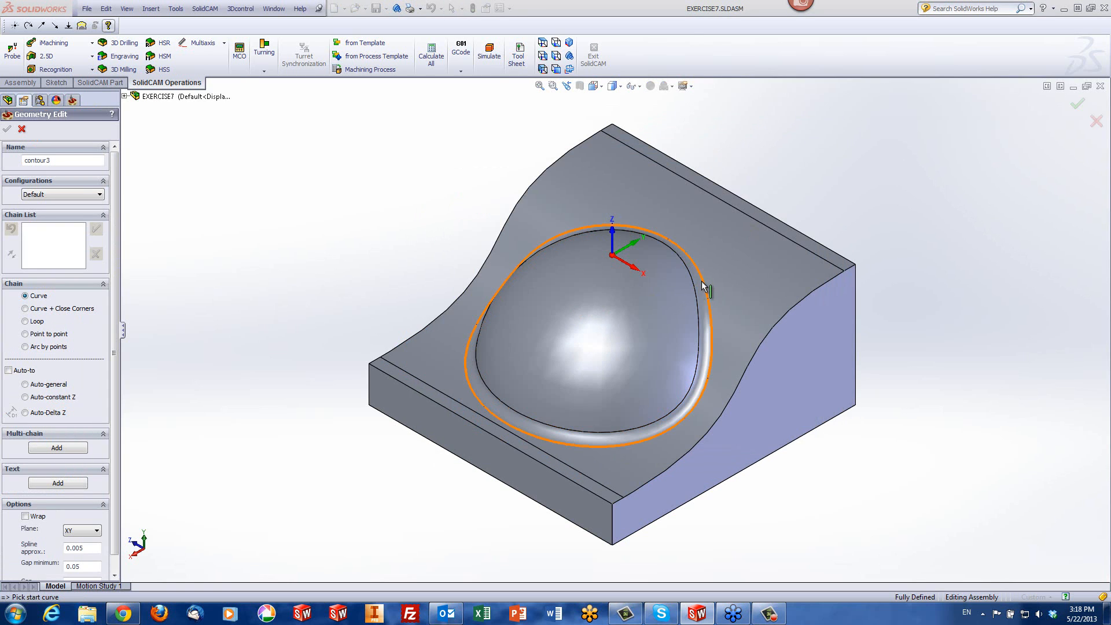
right_click(459, 265)
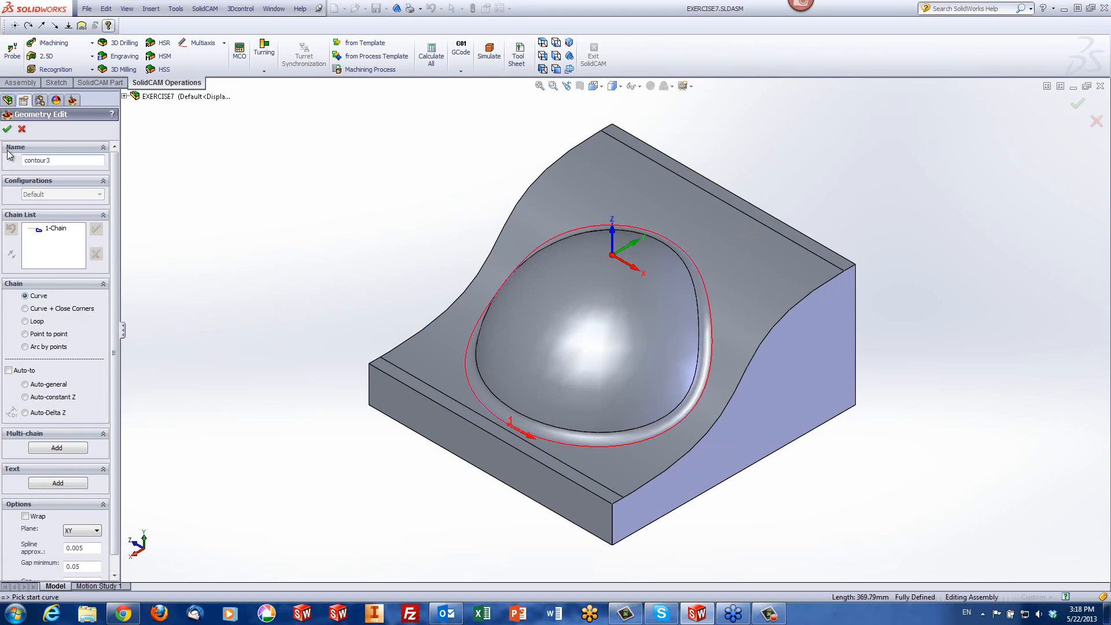
left_click(7, 129)
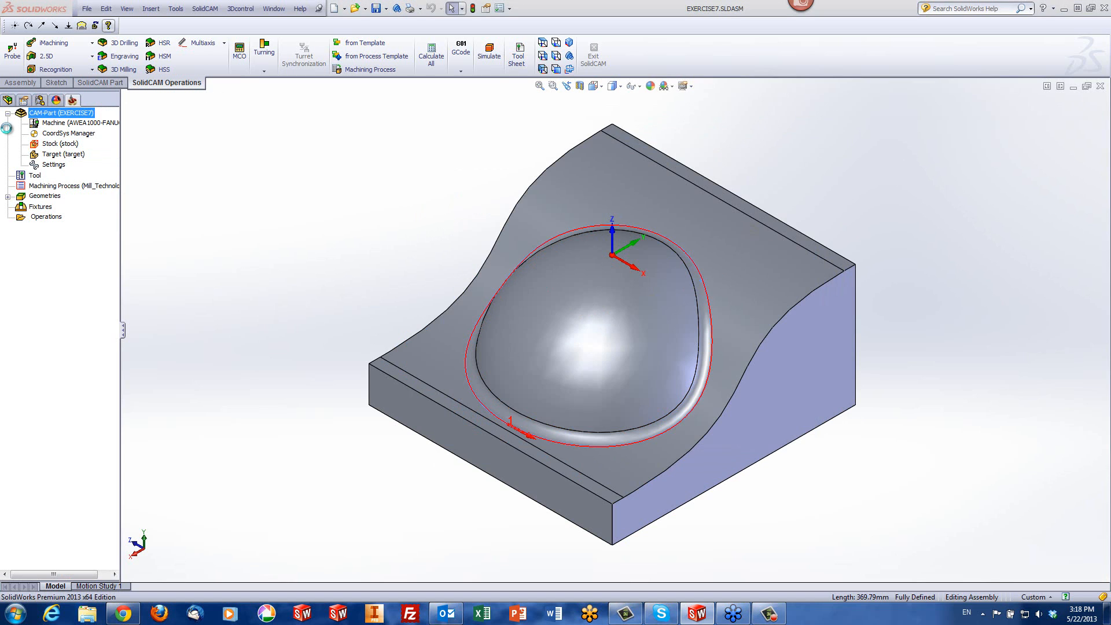
Assign the existing 8 mm ball nose mill, tool number 1, to the Projection operation
left_click(457, 204)
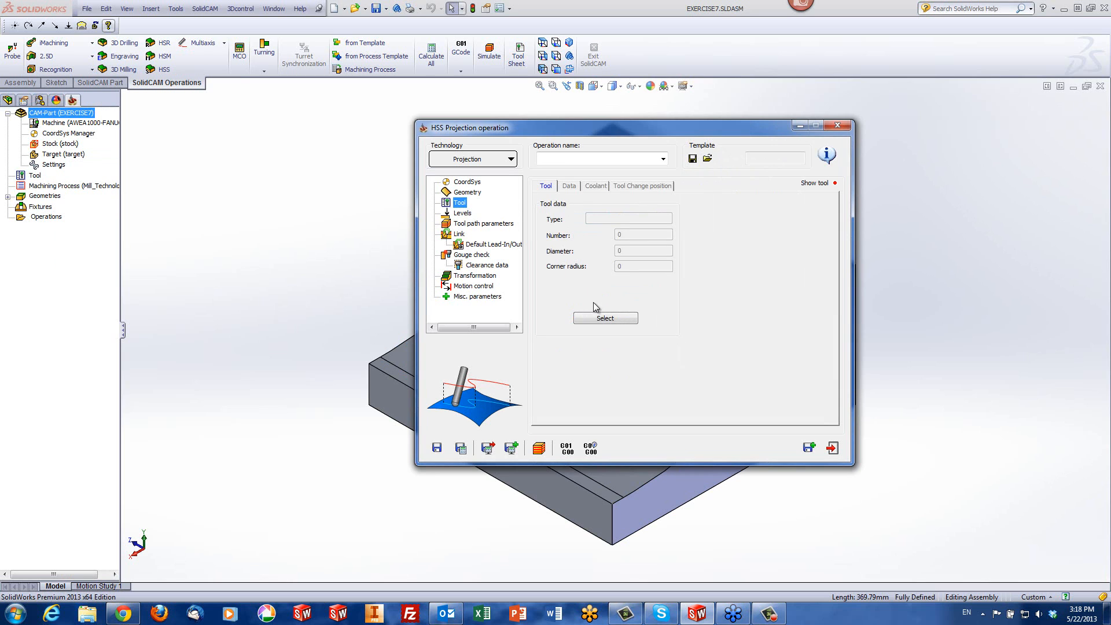
left_click(598, 316)
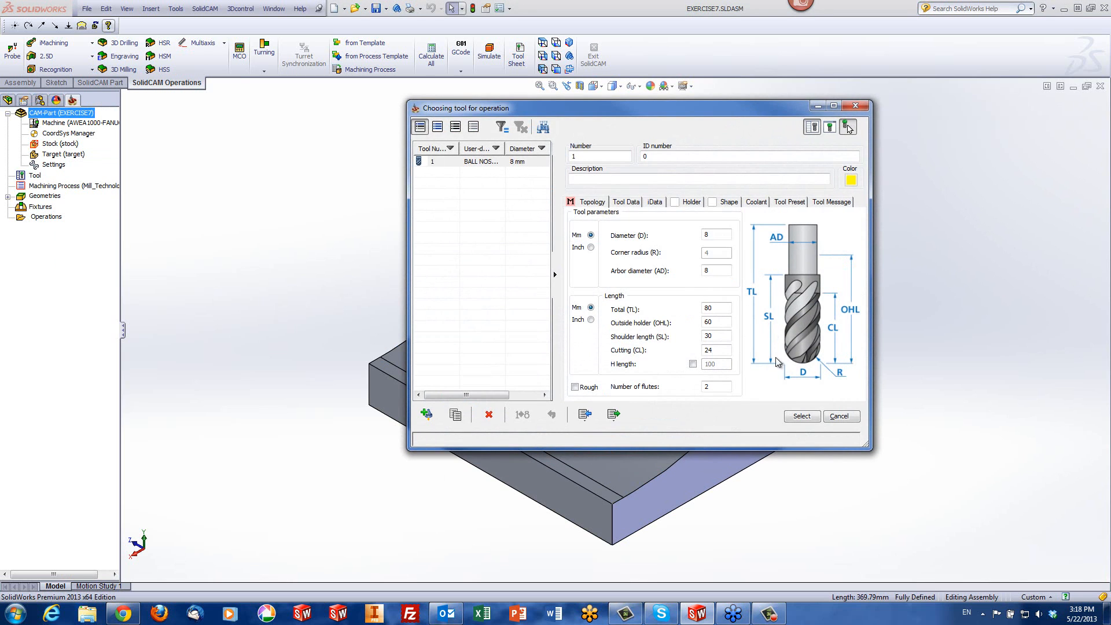
left_click(798, 417)
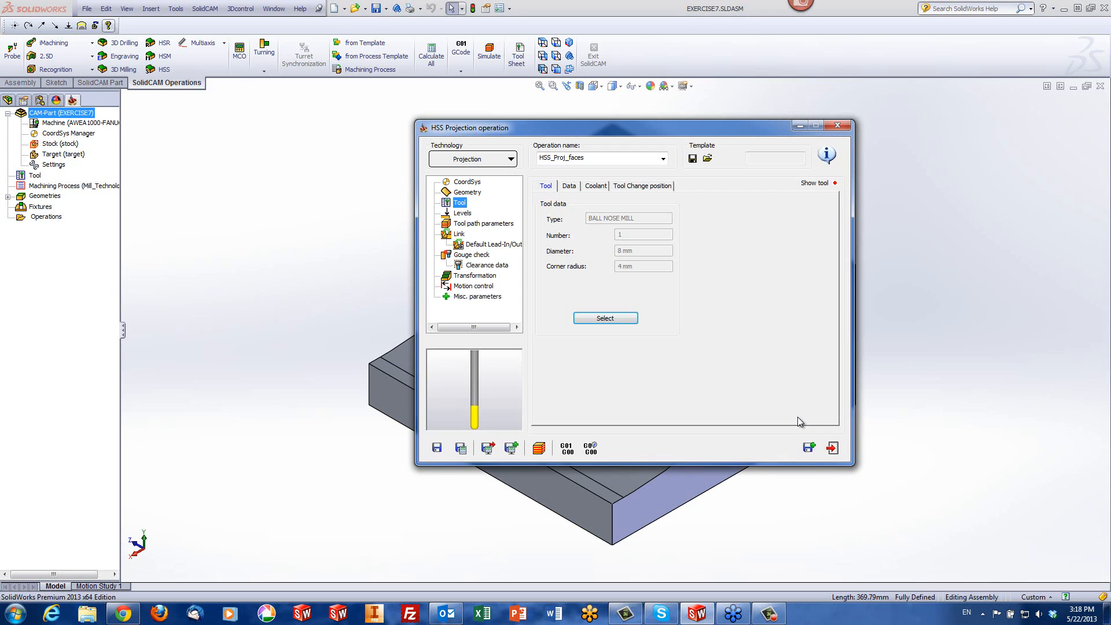
Save and calculate the Projection operation, then simulate its toolpath around the dome in Host CAD mode, starting at slow speed
left_click(539, 448)
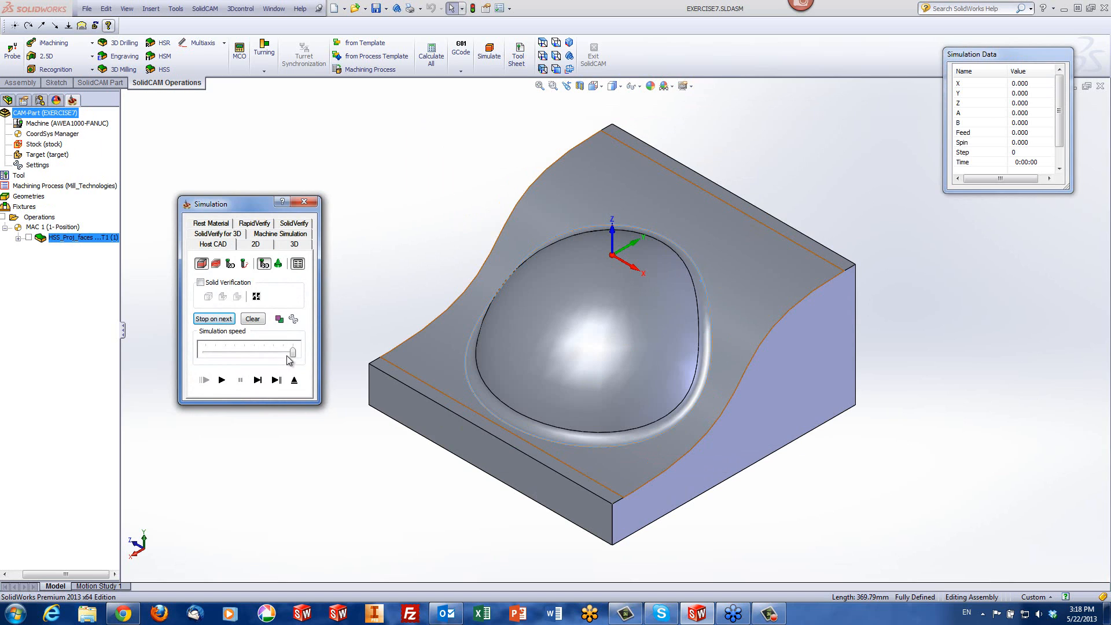
left_click_drag(293, 352, 220, 360)
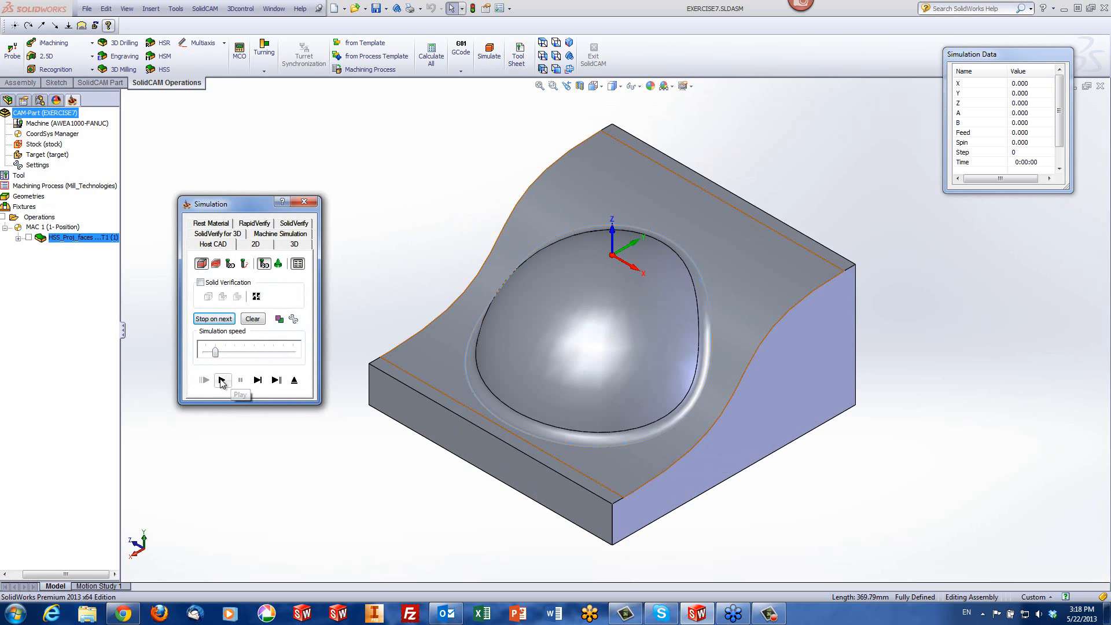
left_click(222, 381)
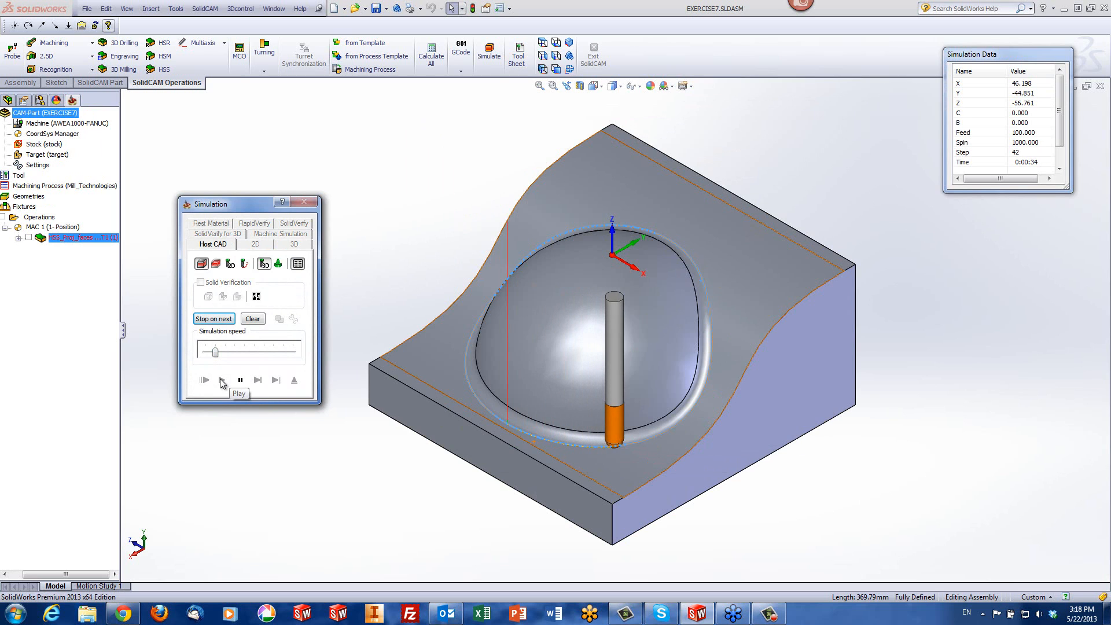
left_click_drag(216, 352, 264, 352)
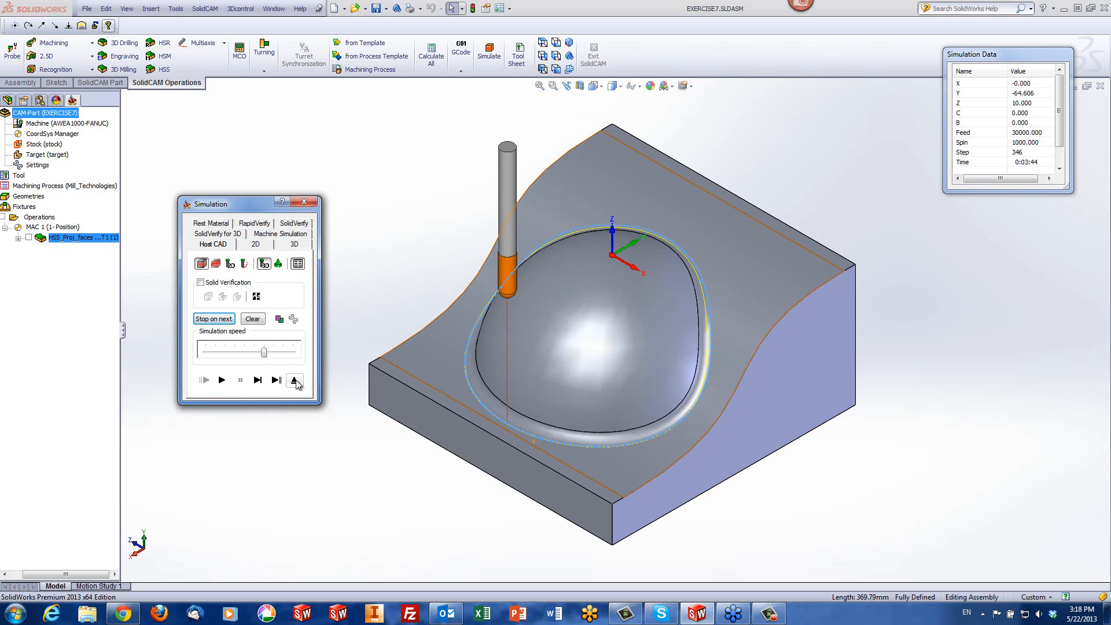
Run the SolidVerify simulation of the groove around the dome, then exit the simulation
left_click(290, 223)
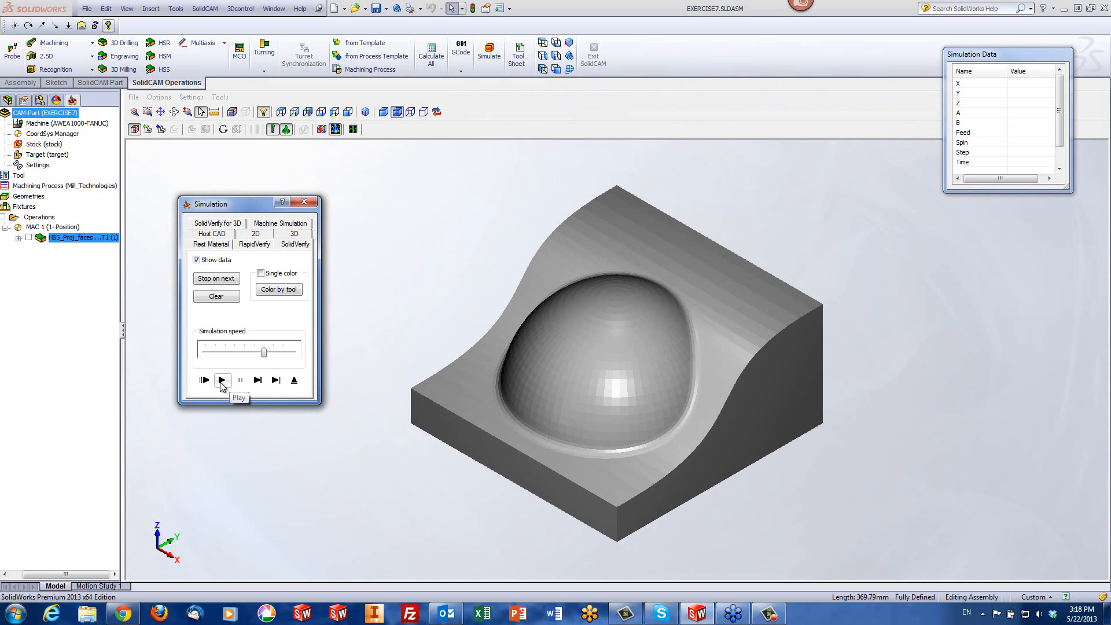
left_click(221, 381)
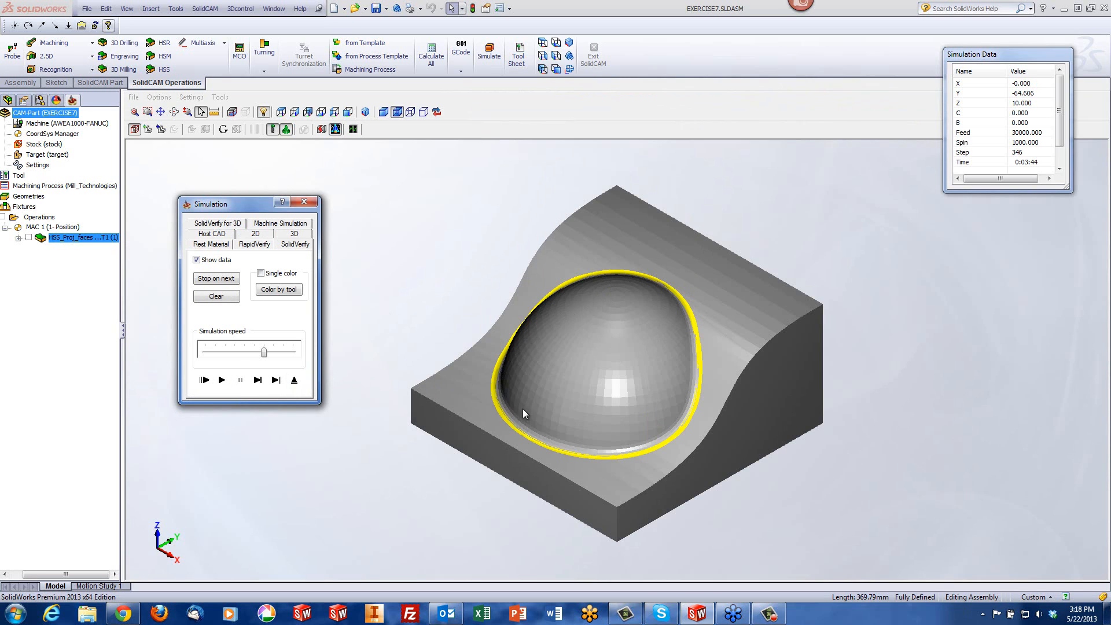
left_click(293, 381)
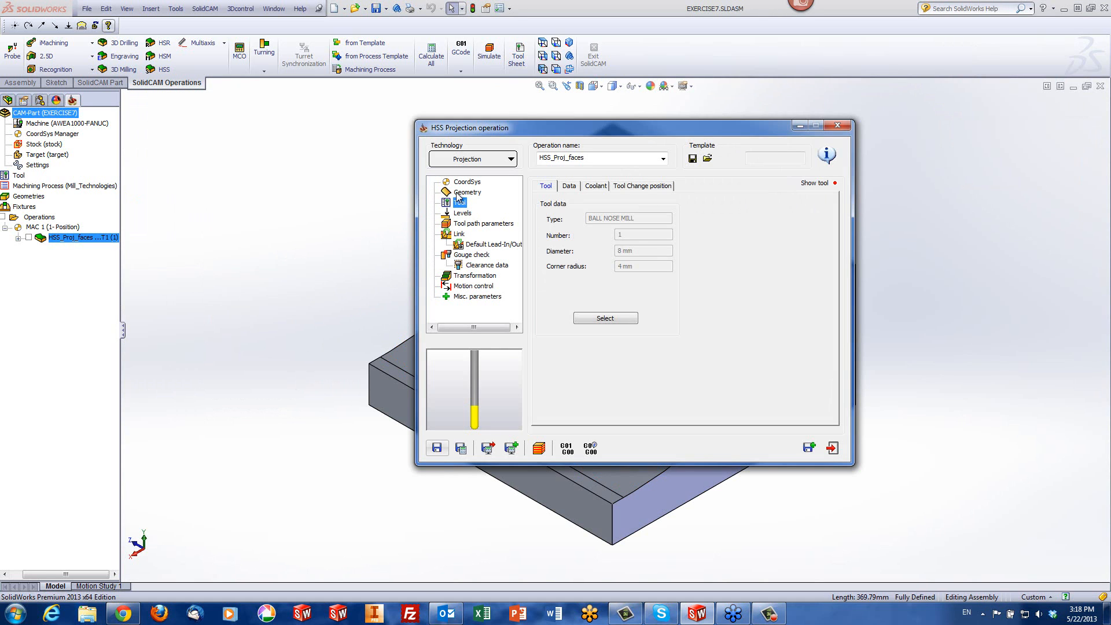
Set the drive surface offset to -0.5 and recalculate the Projection operation for simulation
left_click(463, 192)
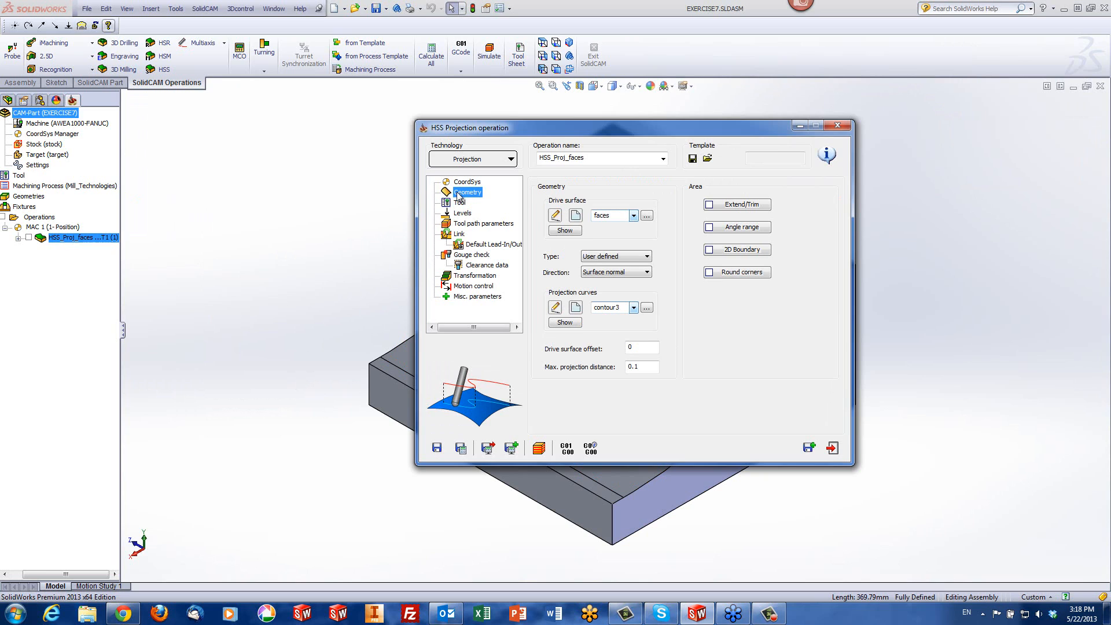
left_click(641, 347)
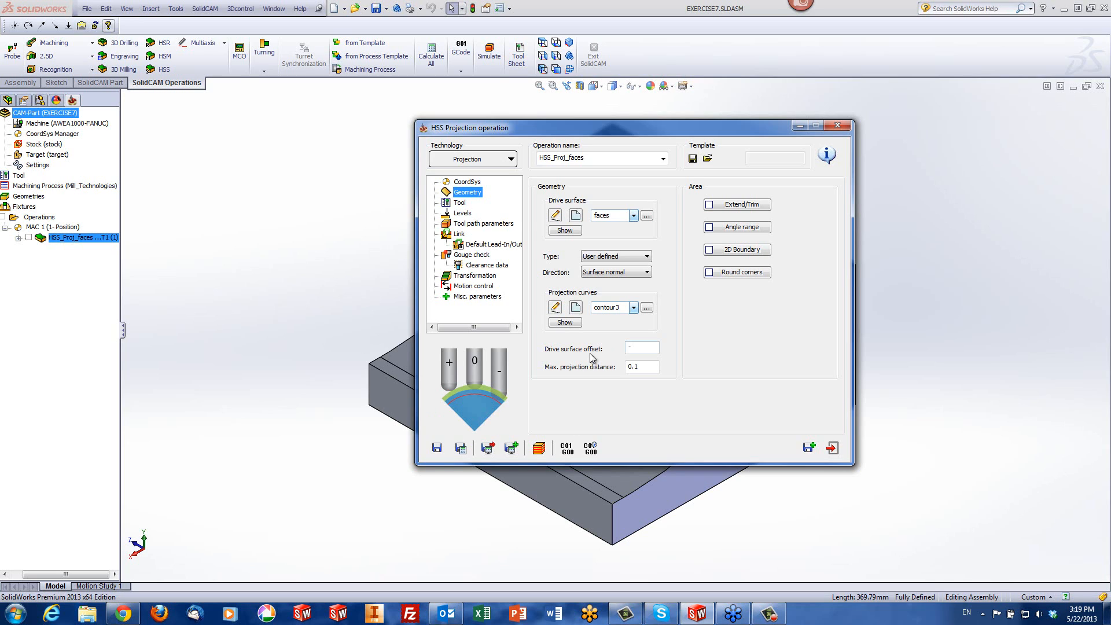
left_click(539, 449)
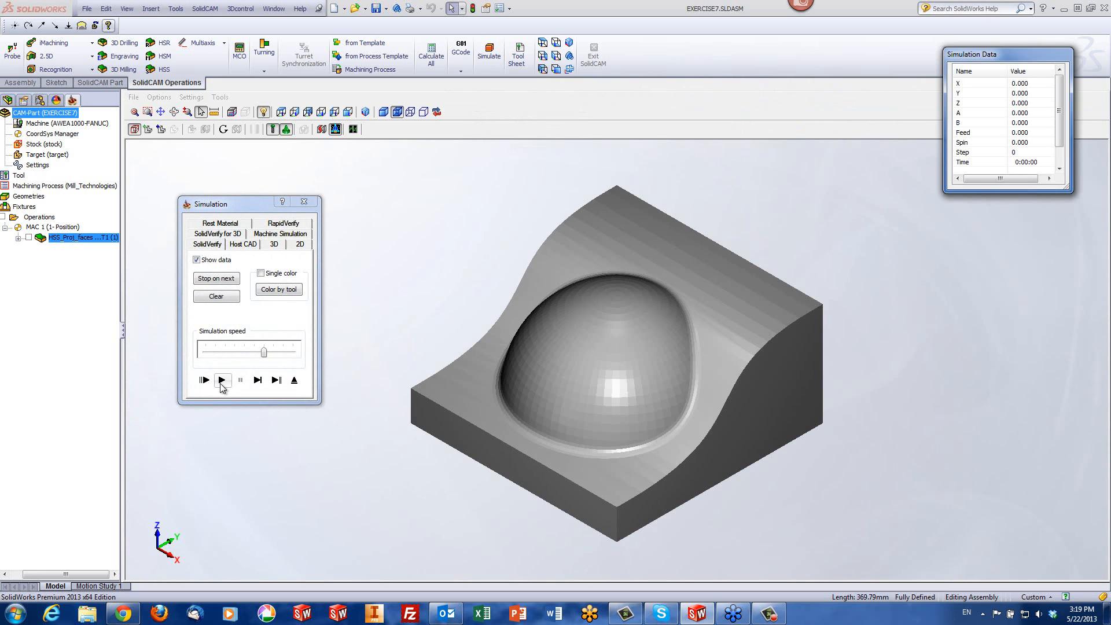
Simulate the deeper cut around the dome in SolidVerify, then exit the simulation and the operation
left_click(223, 380)
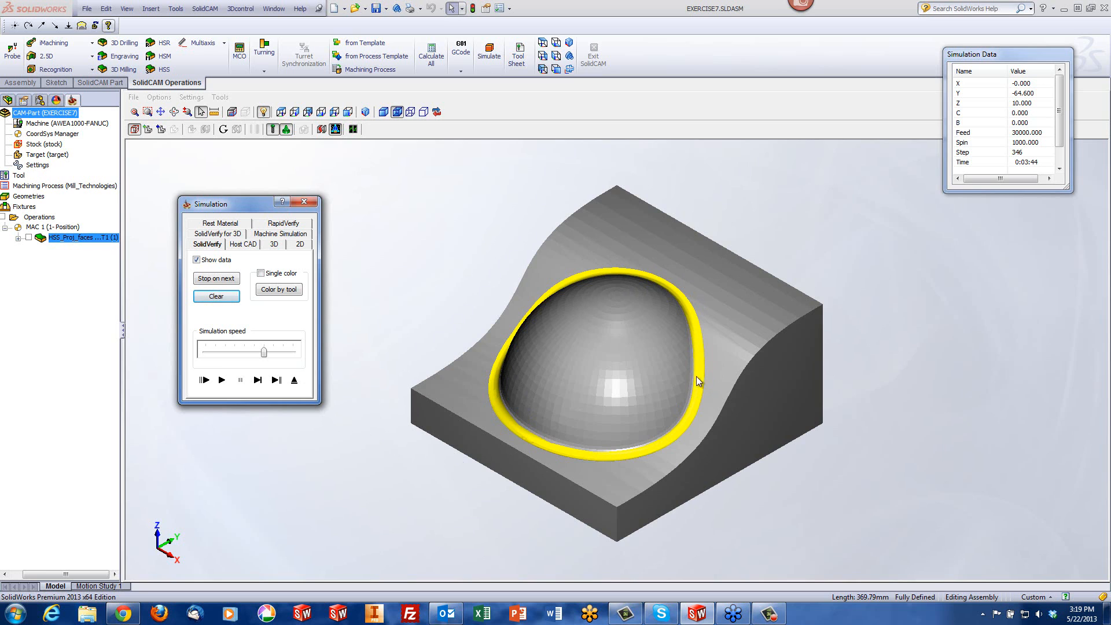
left_click(295, 381)
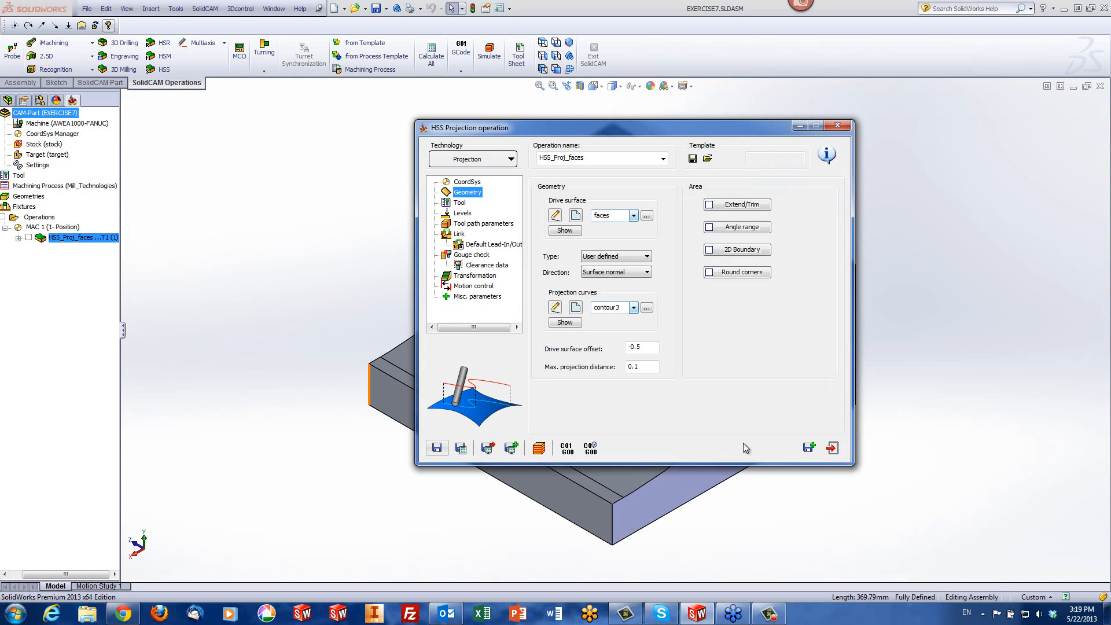
left_click(834, 449)
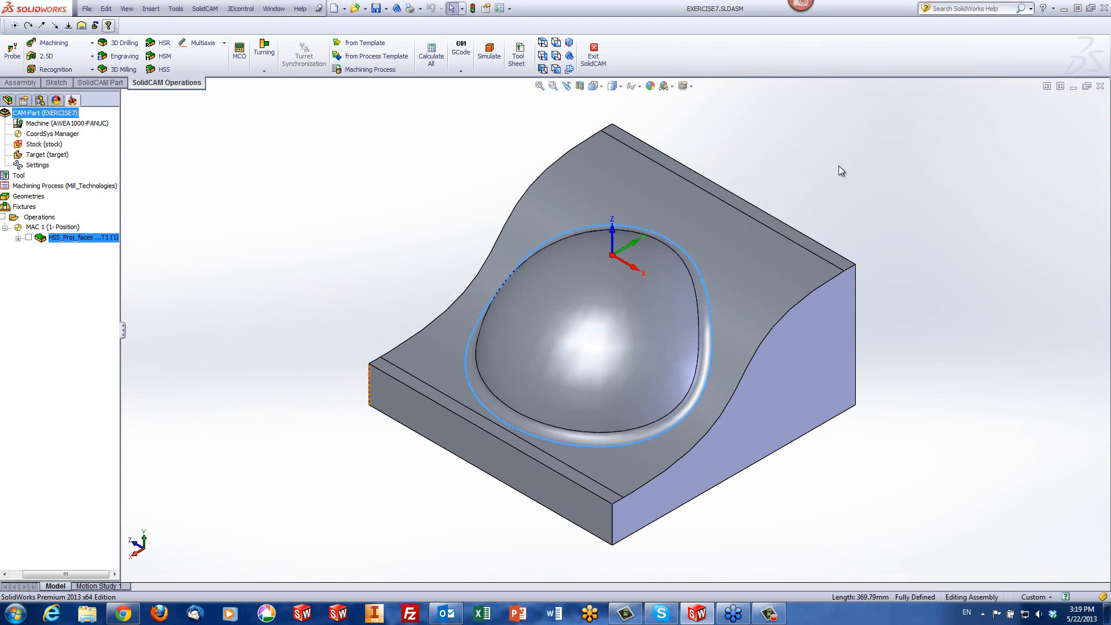
Select the small sketched circle near the block's upper edge and examine its position relative to the curved surface
scroll(704, 244, "down", 5)
mouse_move(704, 240)
middle_mouse_down()
mouse_move(641, 193)
mouse_move(668, 164)
mouse_move(700, 252)
middle_mouse_up()
scroll(700, 251, "down", 5)
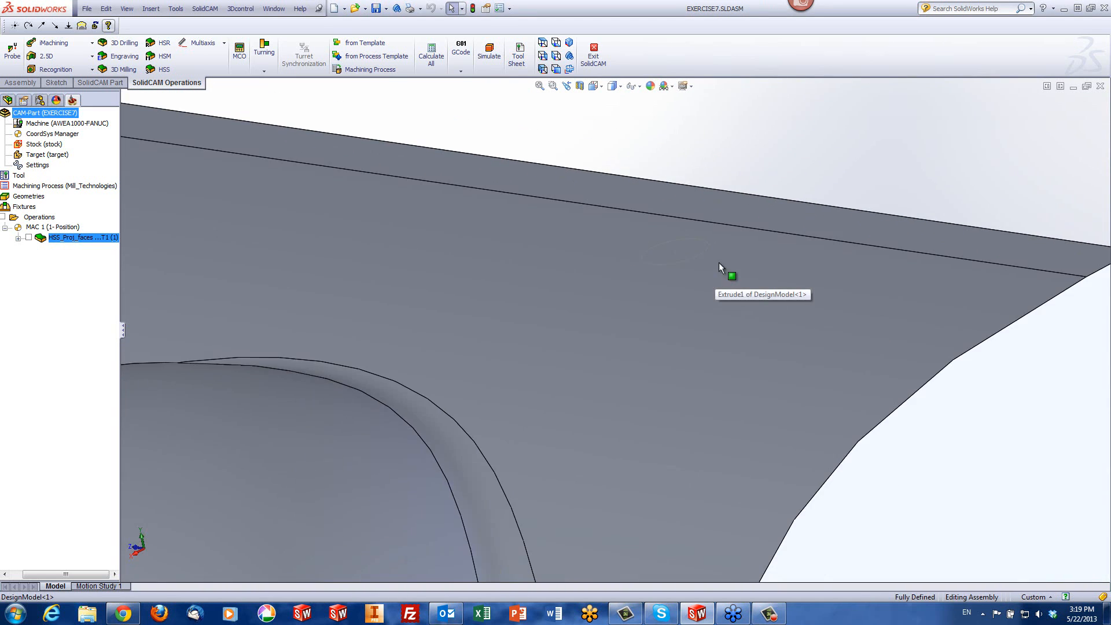
left_click(700, 255)
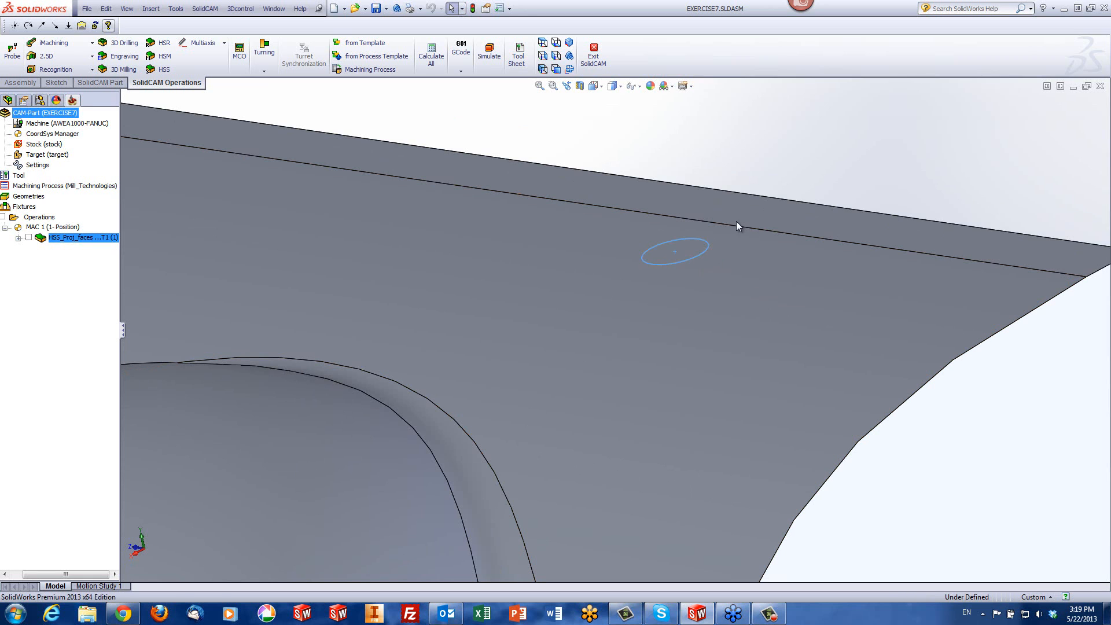
middle_click_drag(891, 160, 873, 114)
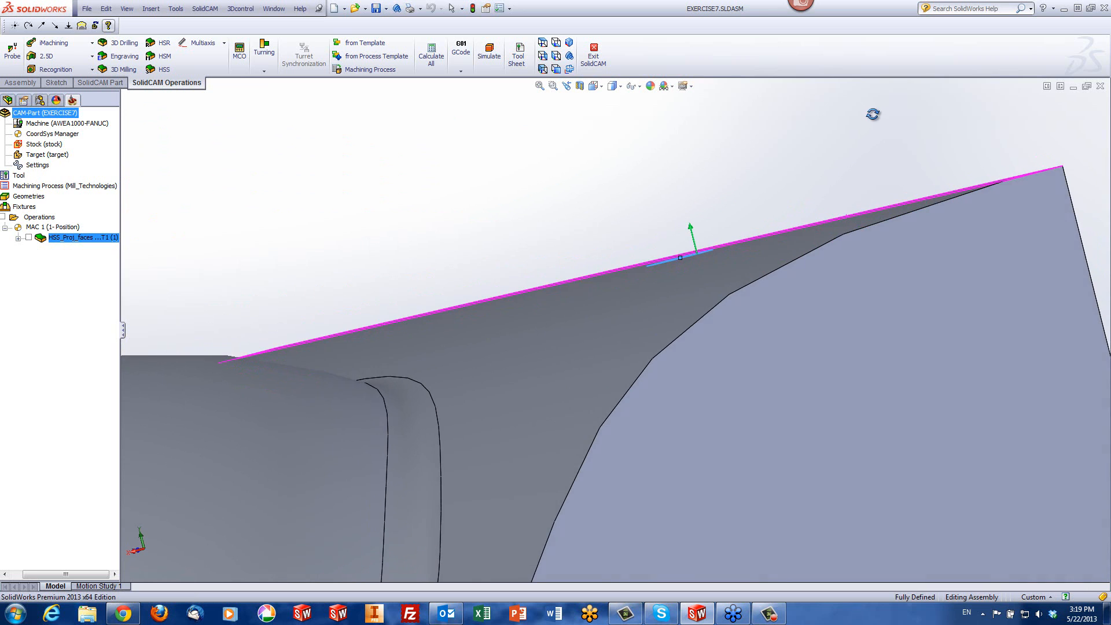
scroll(723, 250, "down", 2)
middle_click_drag(714, 257, 751, 227)
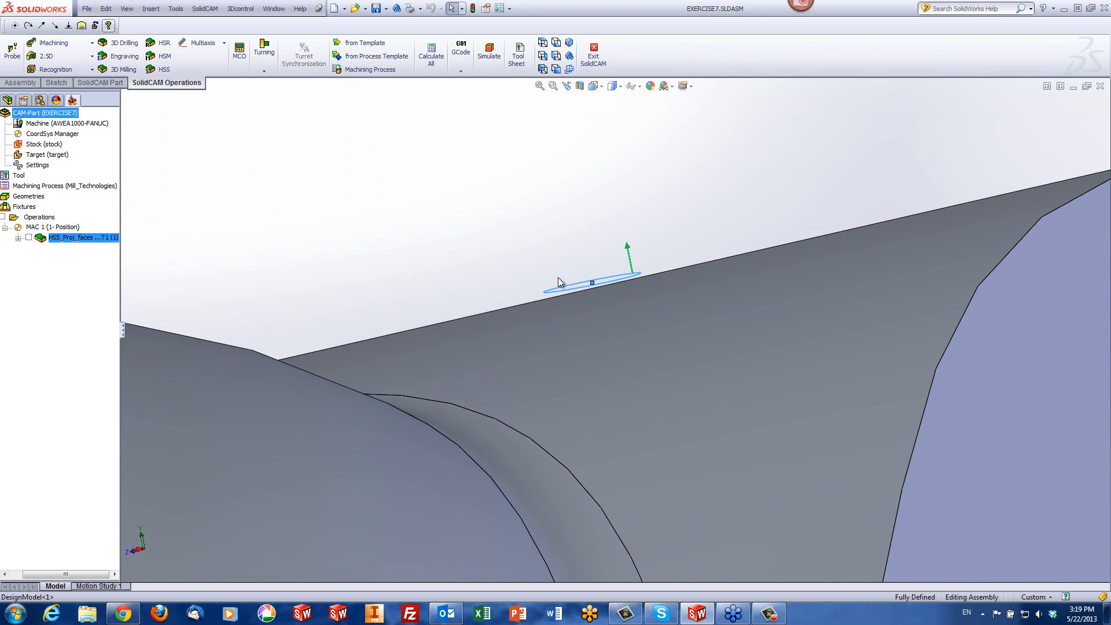
middle_click_drag(615, 287, 702, 312)
scroll(697, 307, "up", 5)
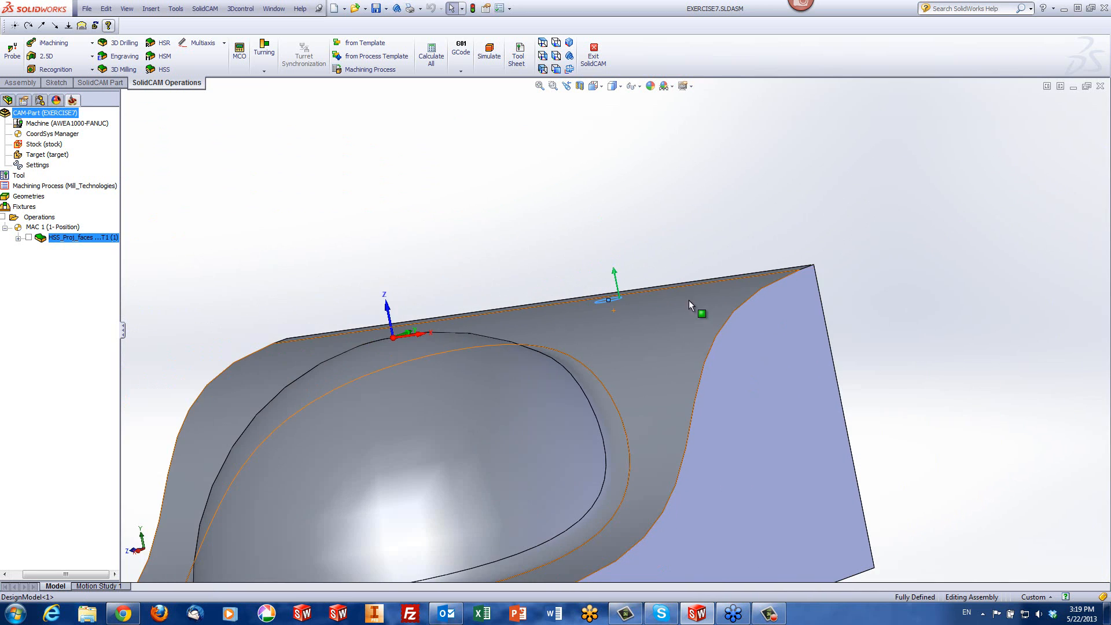
scroll(661, 297, "up", 2)
mouse_move(620, 315)
middle_mouse_down()
mouse_move(611, 341)
mouse_move(621, 312)
middle_mouse_up()
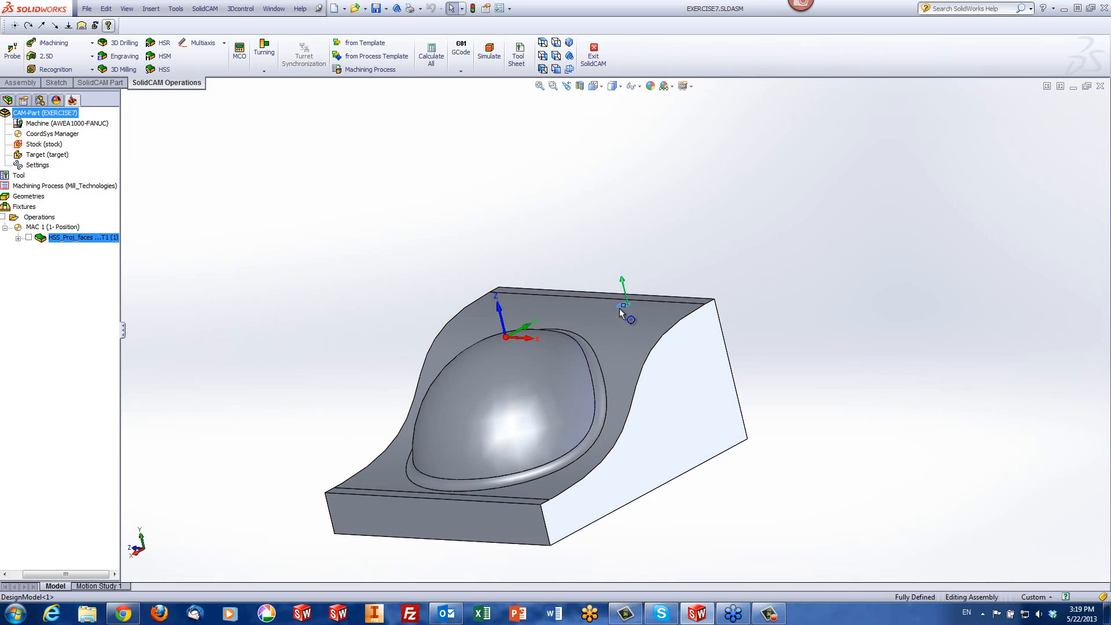
scroll(615, 312, "down", 1)
scroll(614, 311, "down", 2)
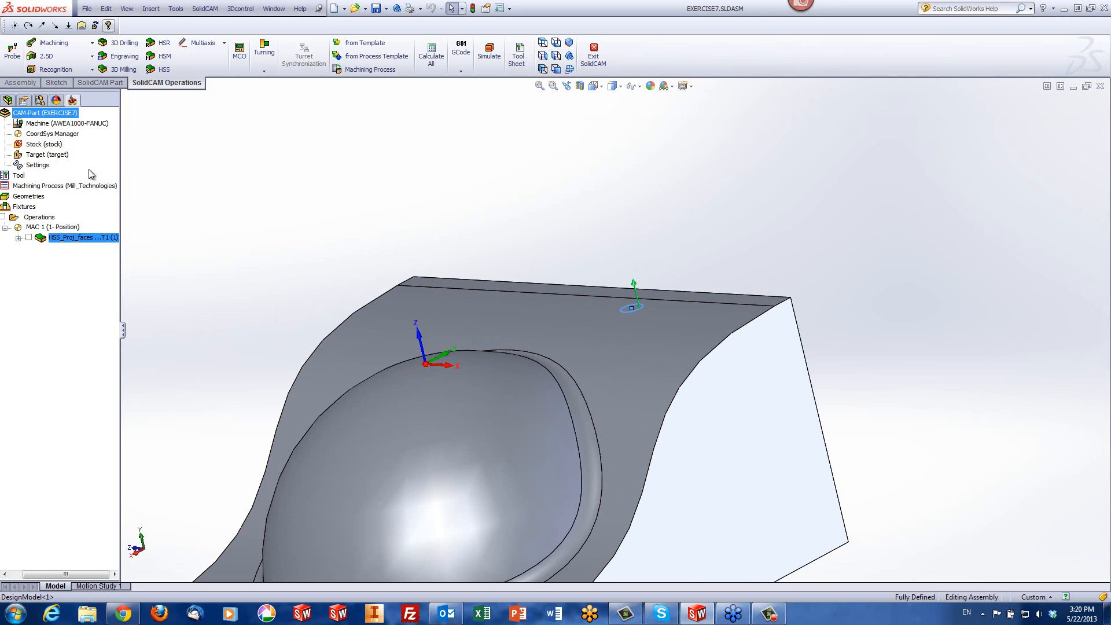
Add a second HSS Projection operation and assign the geometry "faces" as its drive surface
left_click(45, 218)
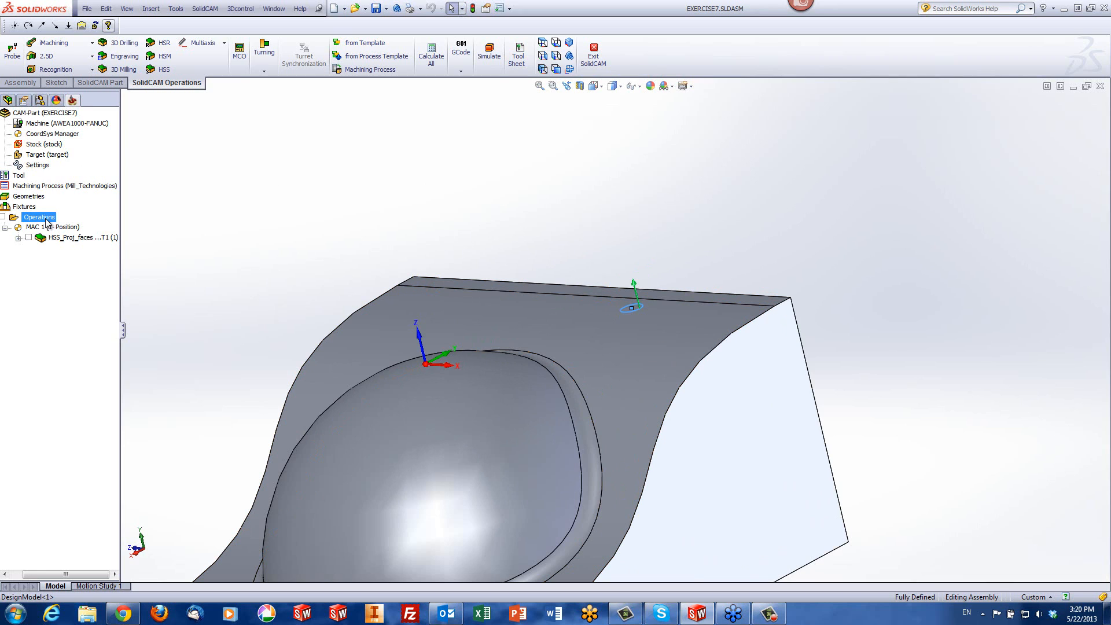
left_click(162, 71)
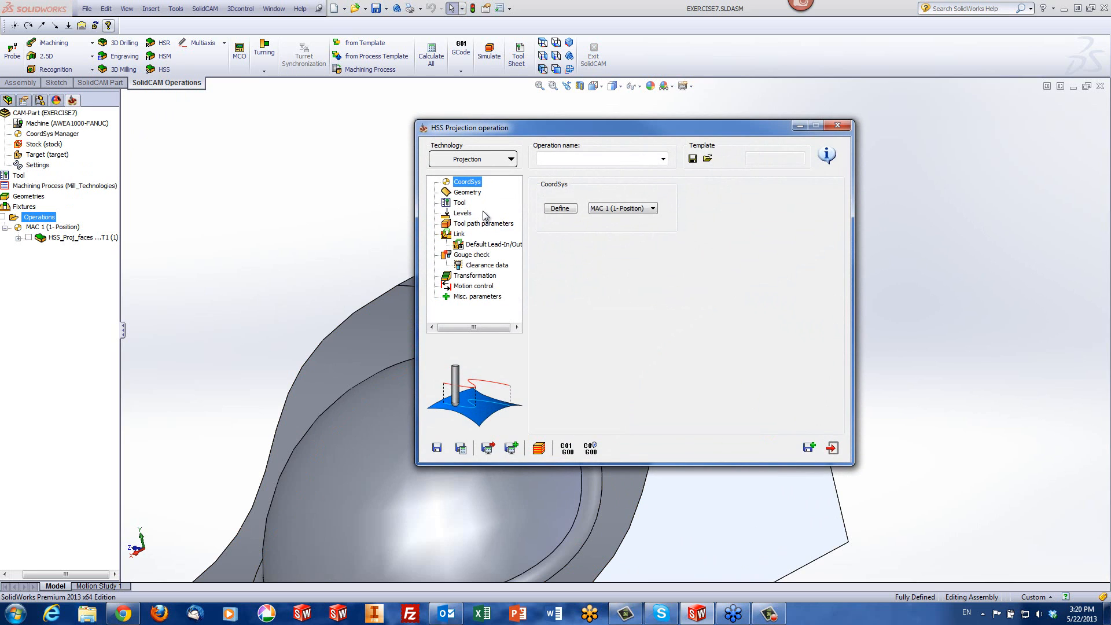
left_click(469, 193)
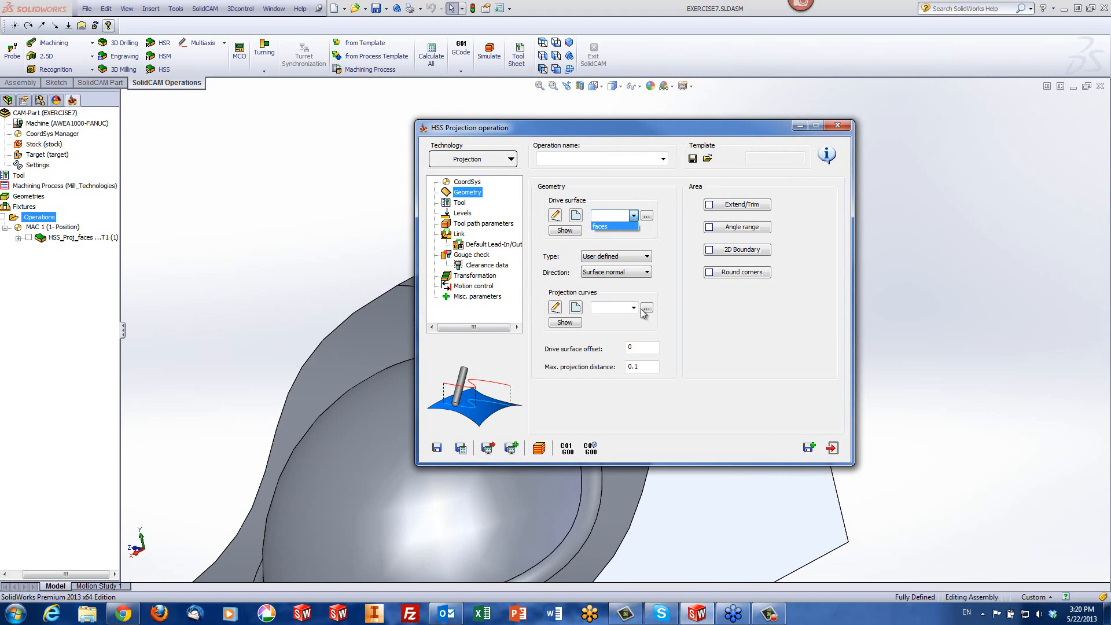
left_click(620, 227)
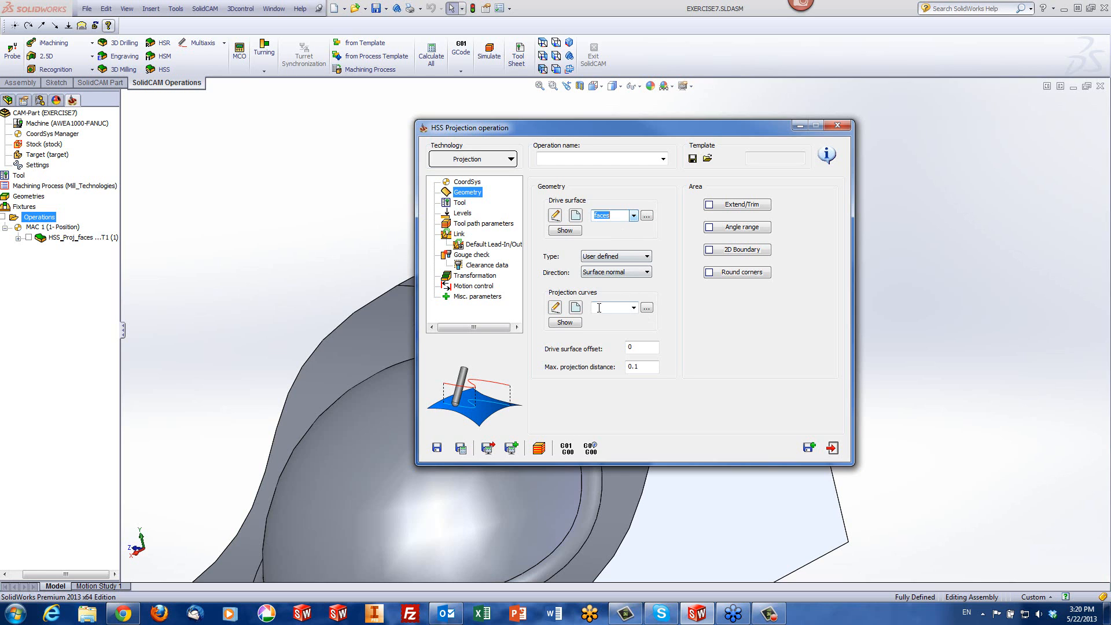
Define a new projection curve geometry, contour4, from the small sketched circle near the block's upper edge
left_click(576, 308)
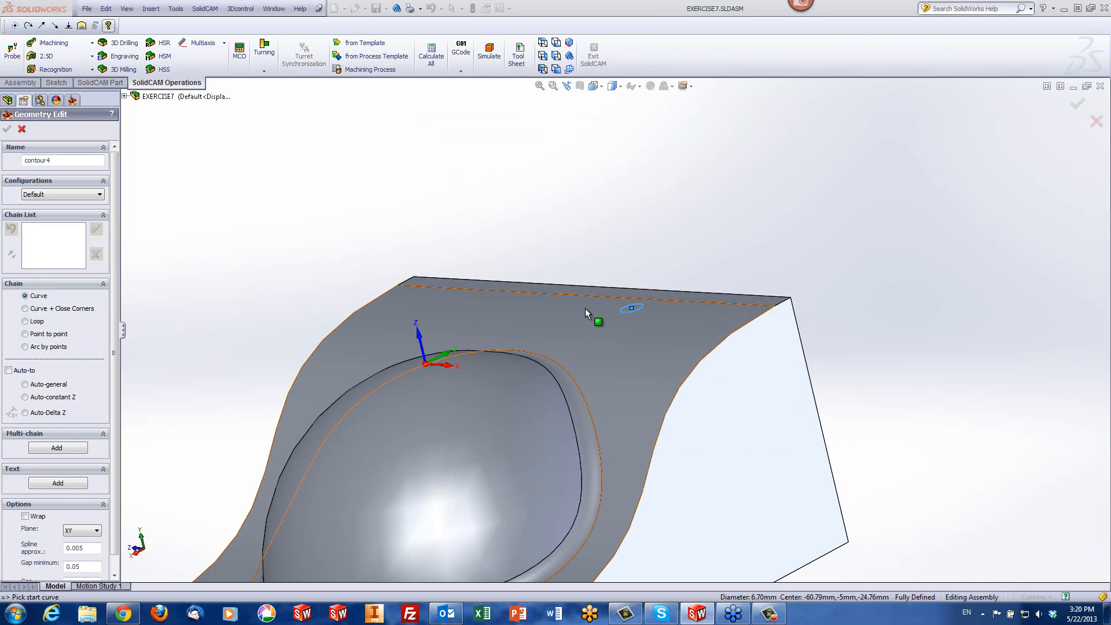
left_click(614, 315)
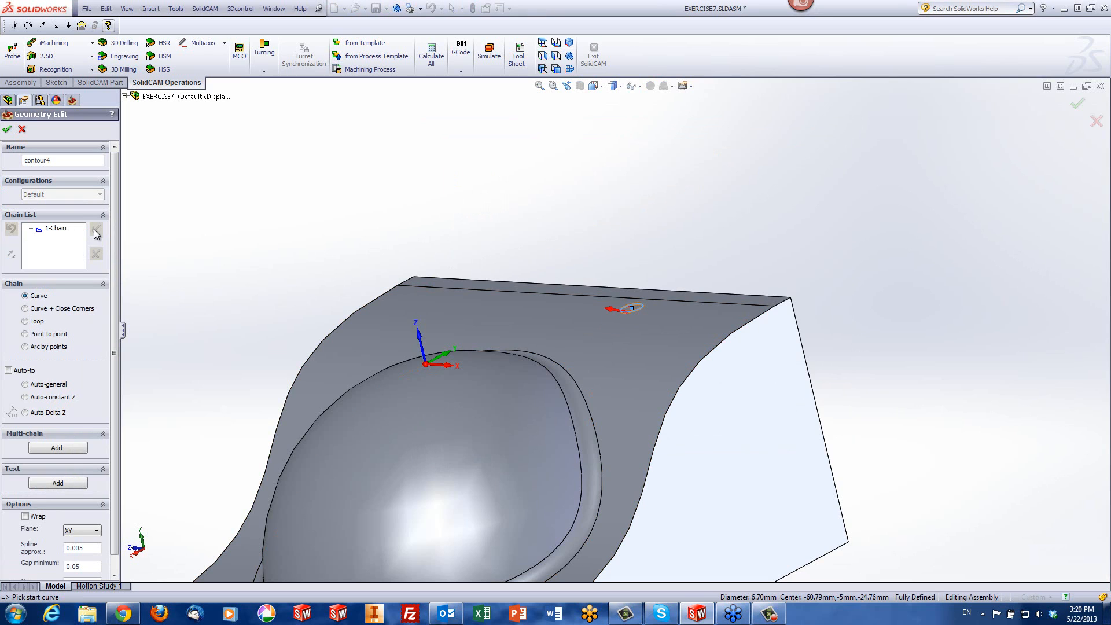
left_click(6, 130)
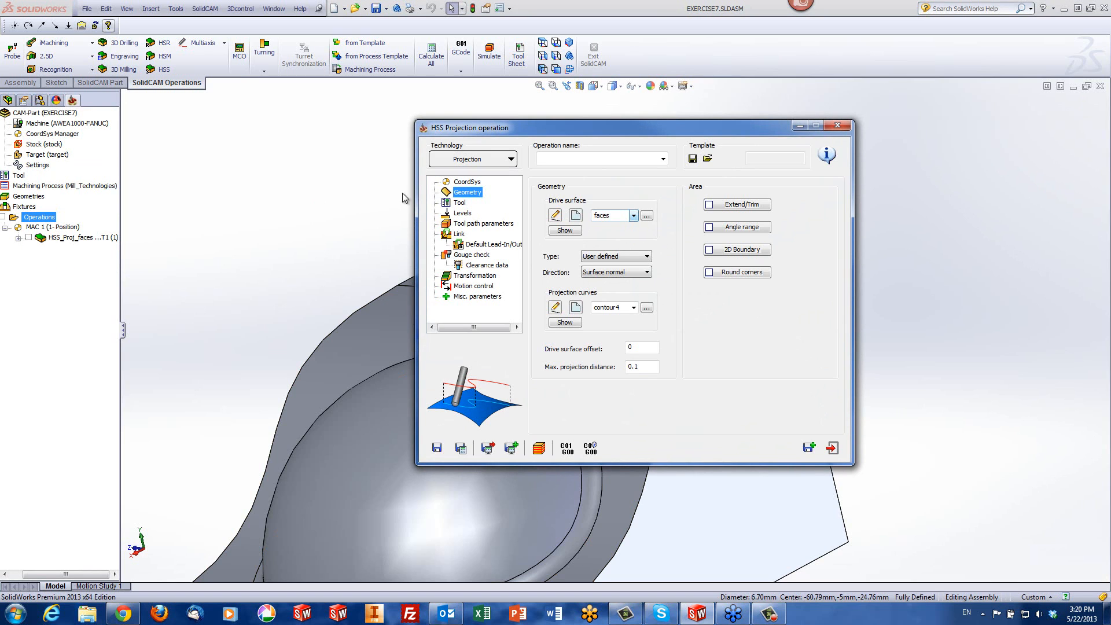
Assign the existing 8 mm ball nose mill, tool number 1, to the second Projection operation
left_click(459, 203)
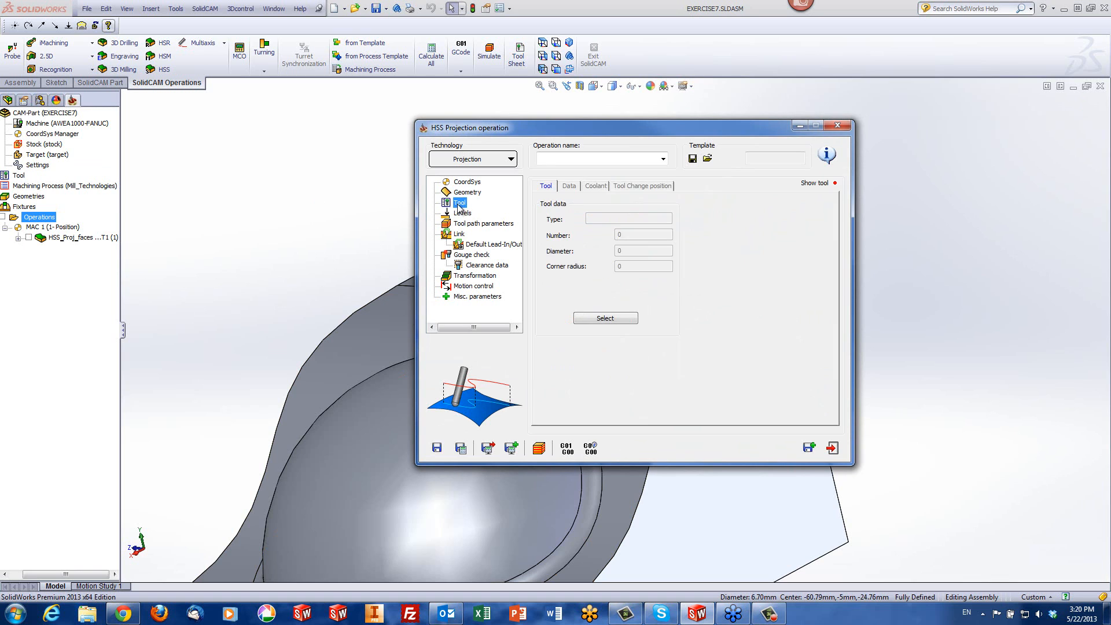
left_click(602, 319)
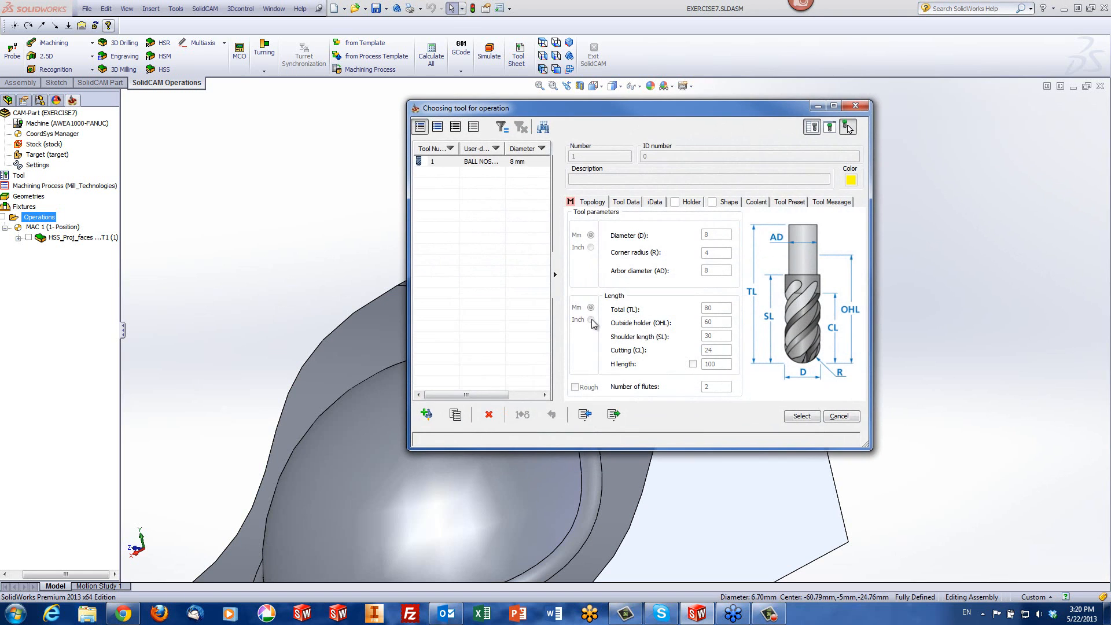
left_click(803, 417)
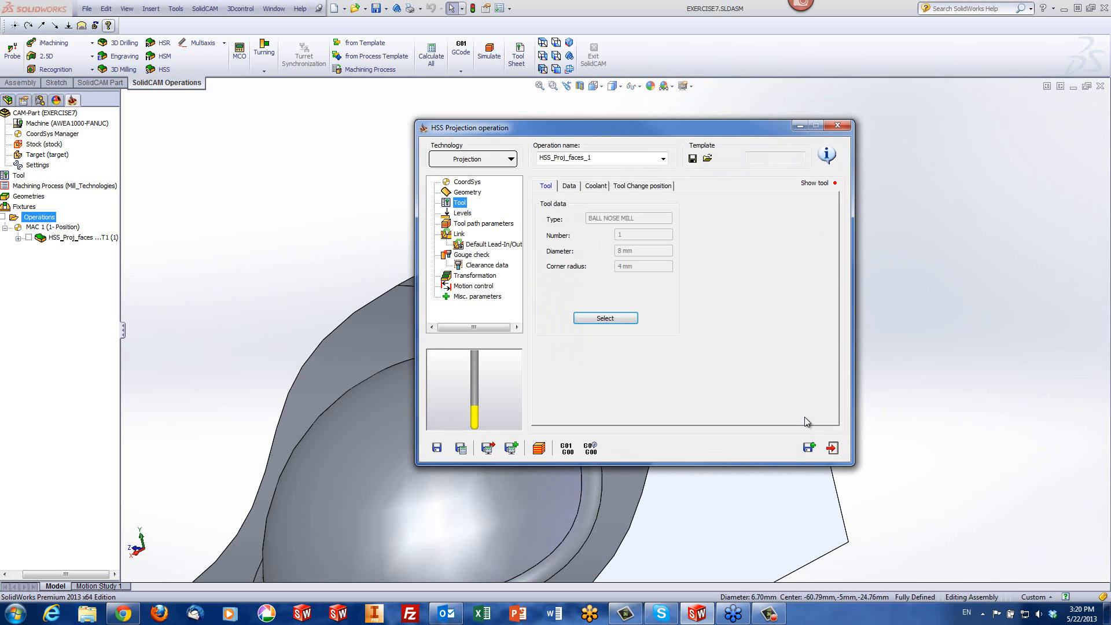
Save and calculate the circle projection operation and simulate its cut in SolidVerify
left_click(539, 450)
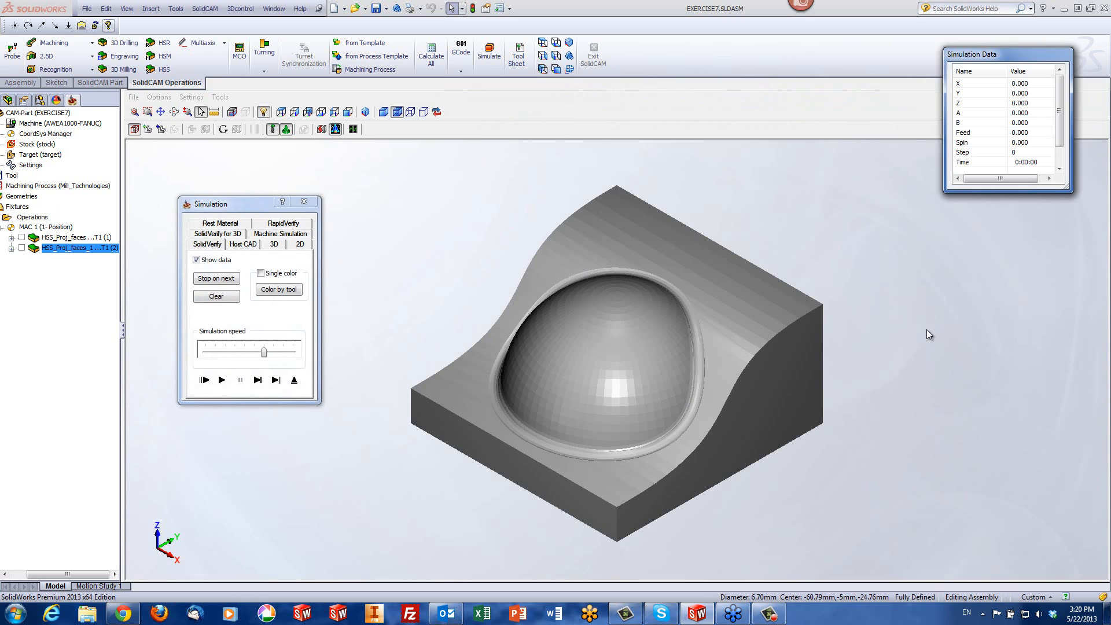
left_click(222, 380)
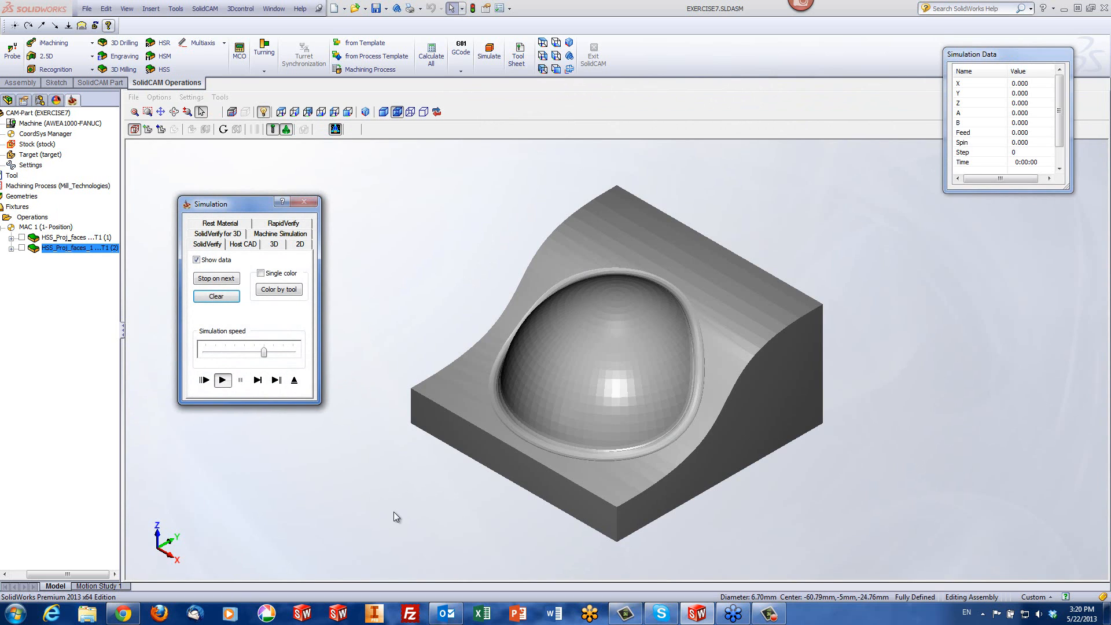
middle_click_drag(748, 467, 763, 404)
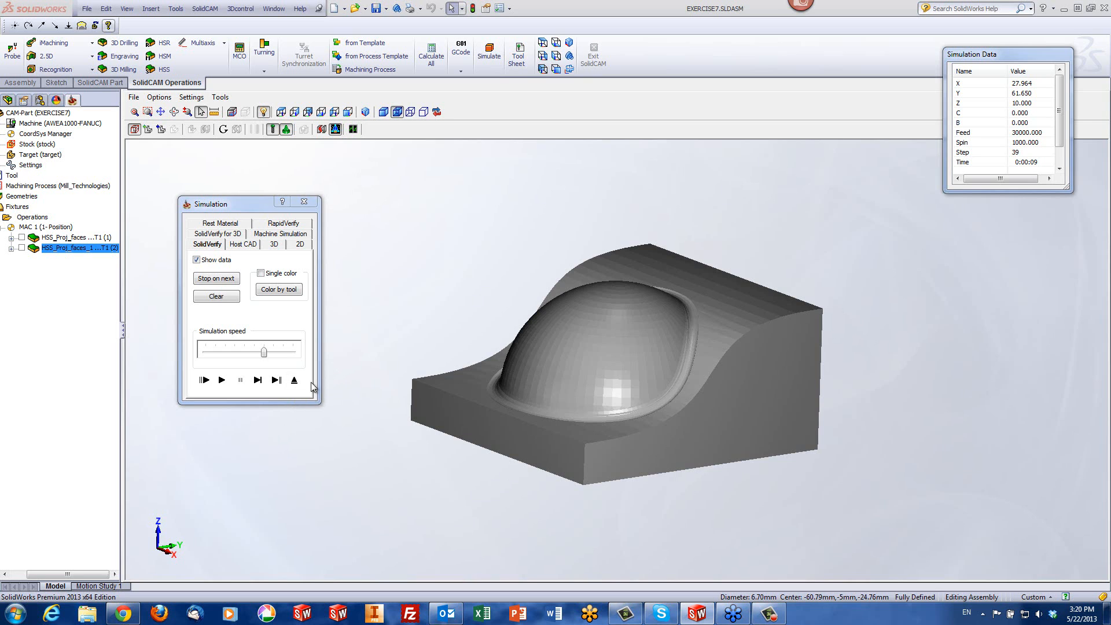
Simulate the tool path in Host CAD, examine it closely around the sketched circle, and exit the simulation
left_click(243, 244)
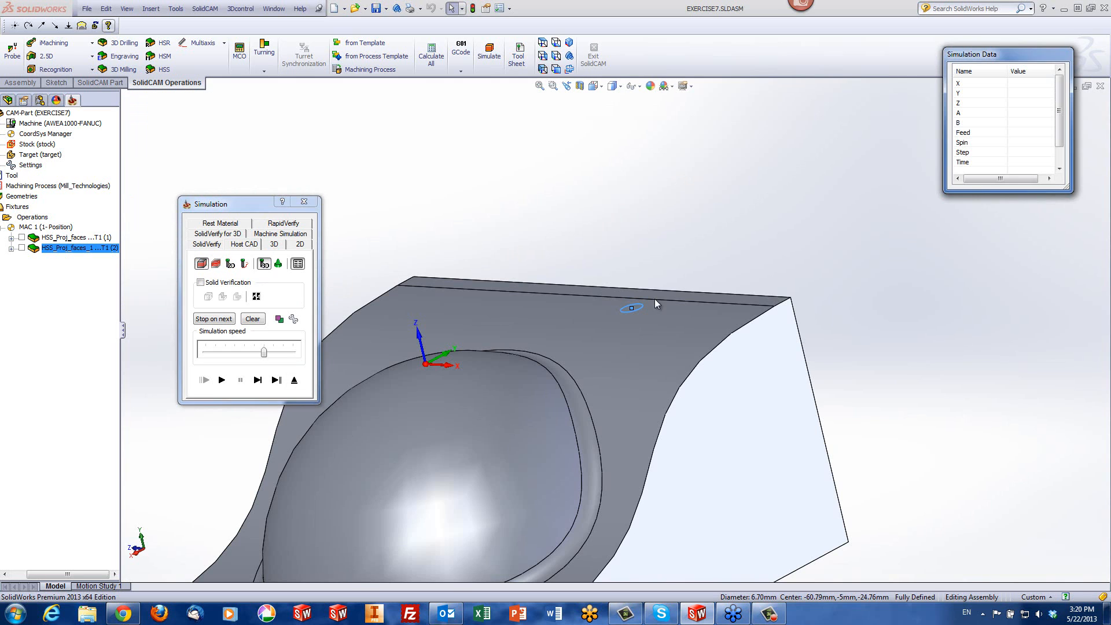
middle_click_drag(594, 335, 529, 338)
left_click(258, 383)
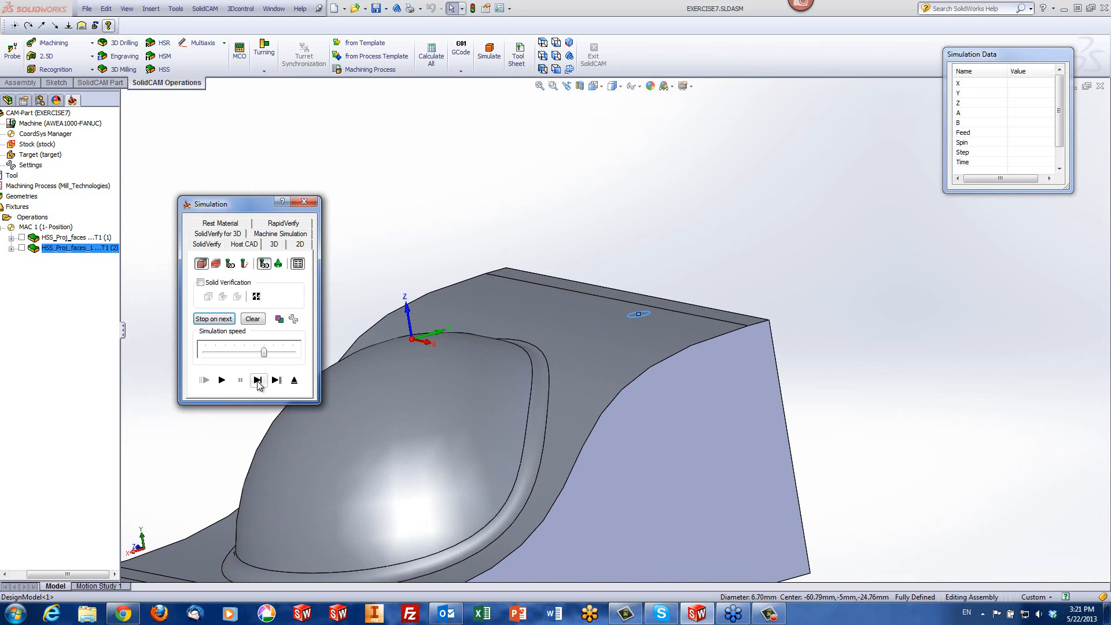
left_click(222, 380)
scroll(631, 324, "down", 8)
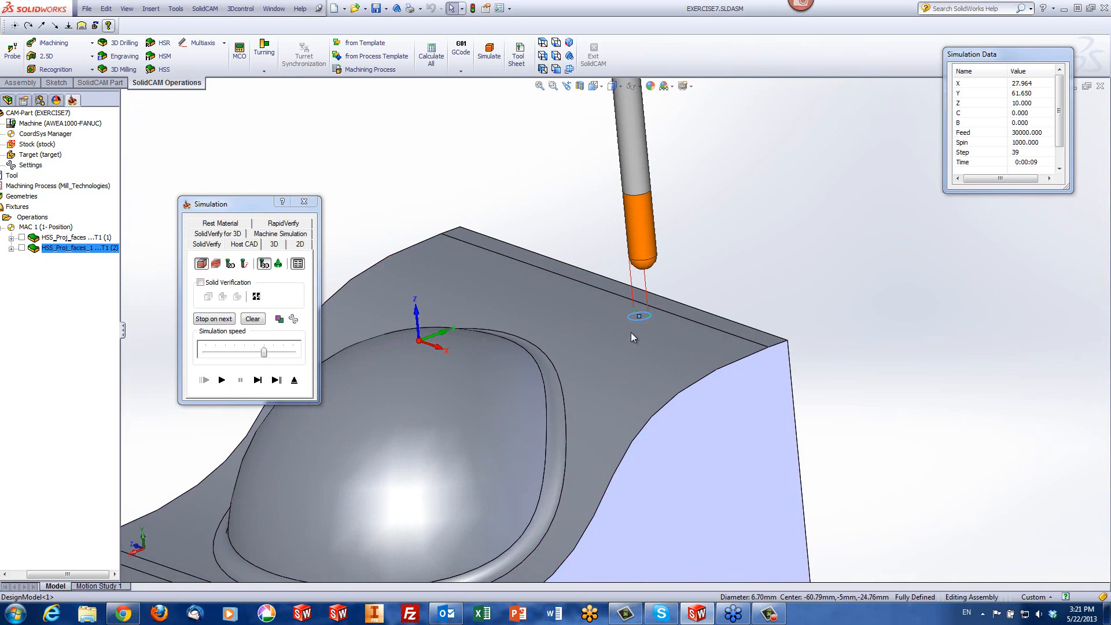
scroll(635, 298, "down", 1)
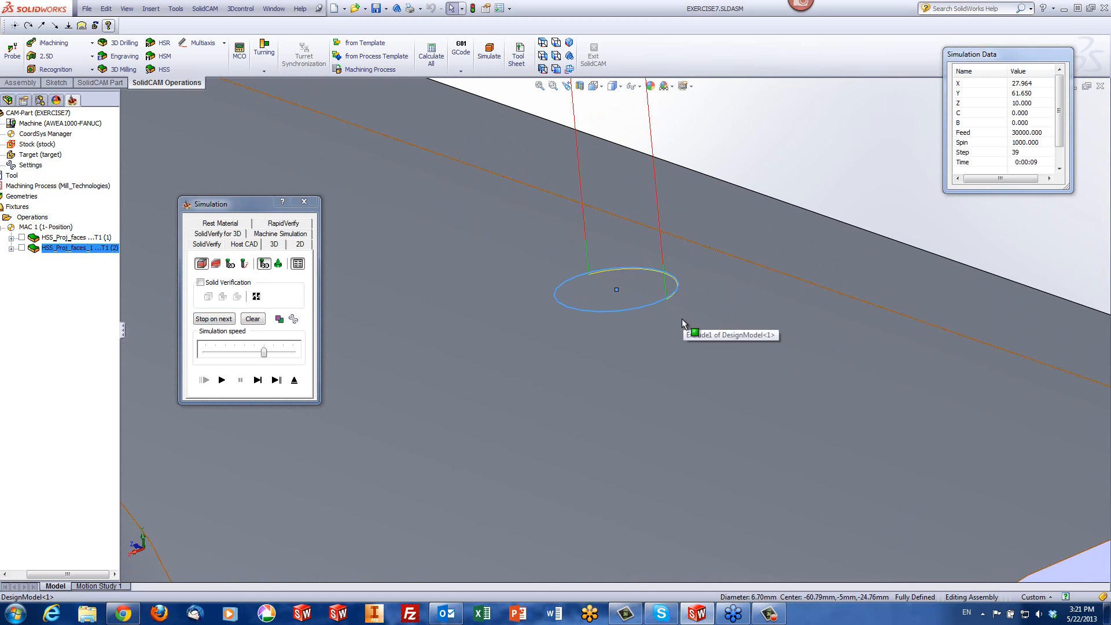
left_click(298, 380)
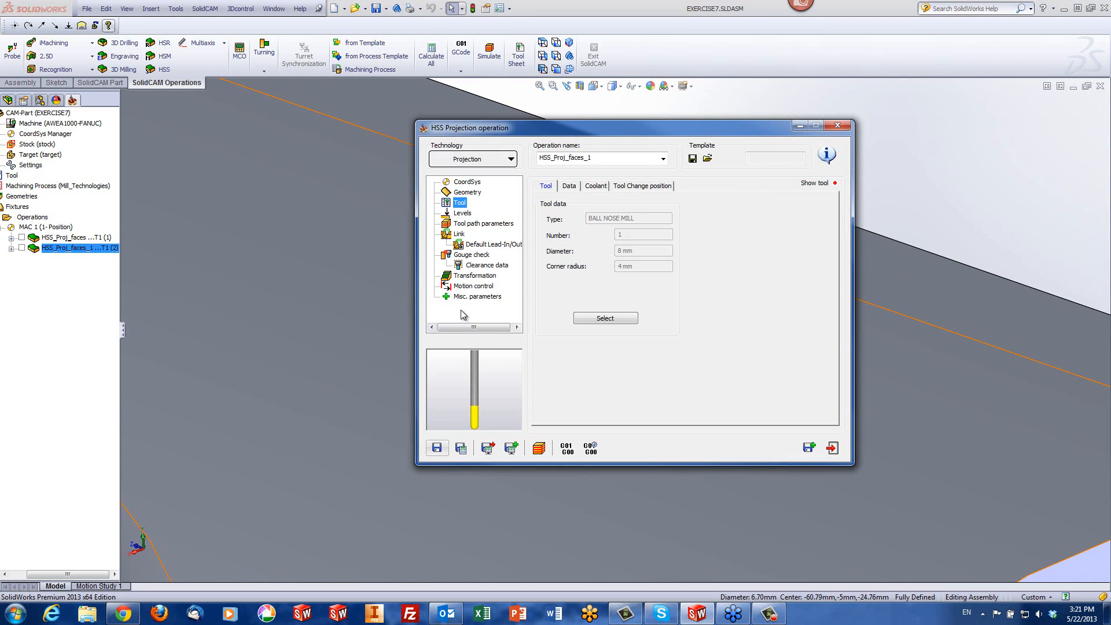
Set the maximum projection distance of the circle projection operation to 0.5
left_click(470, 192)
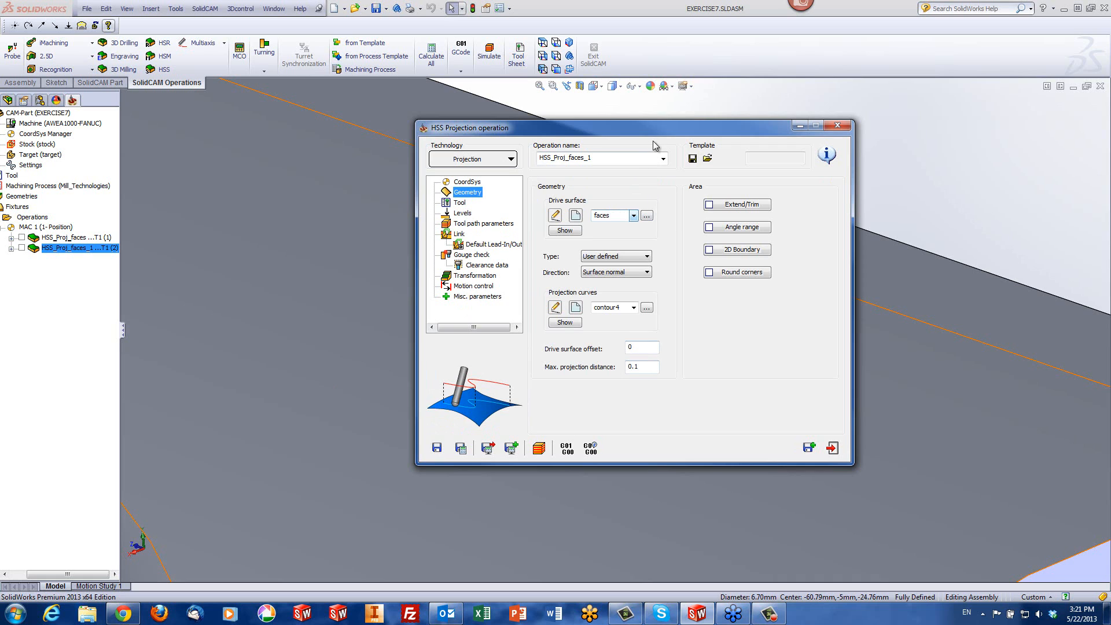
left_click_drag(610, 127, 214, 135)
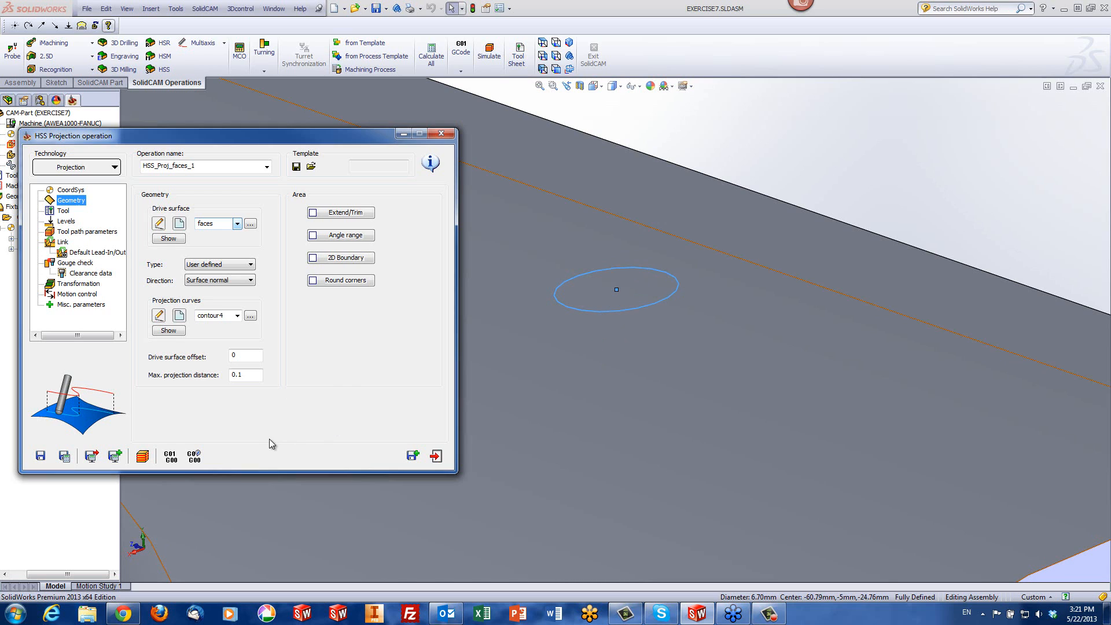
left_click_drag(251, 374, 184, 376)
type(".5")
Recalculate the operation, simulate the circle's tool path in Host CAD, and exit the simulation
left_click(143, 458)
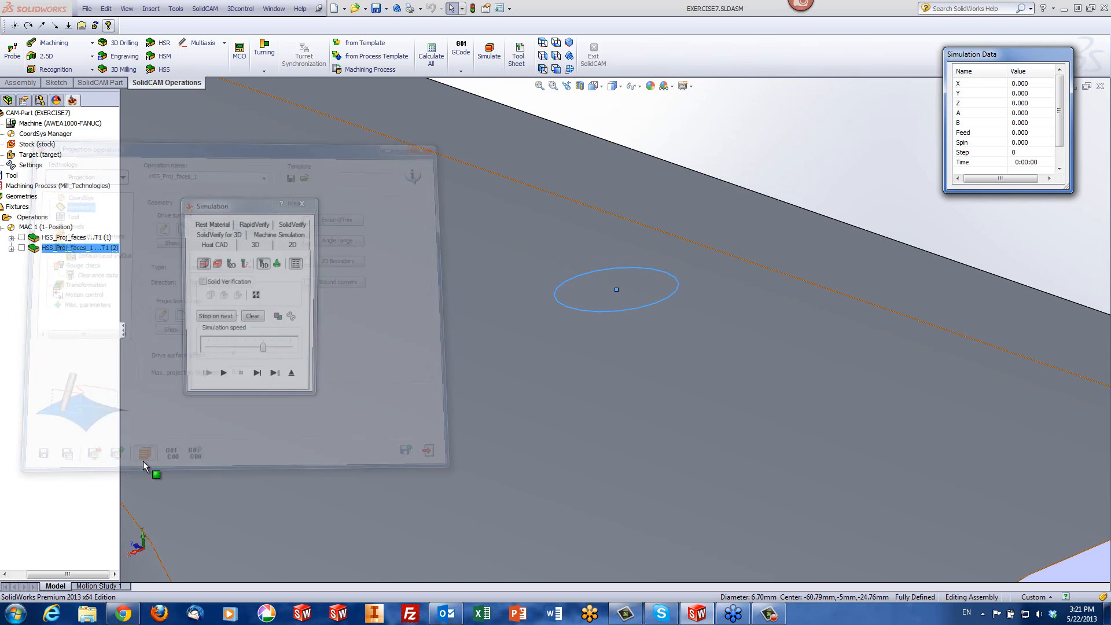
left_click(222, 379)
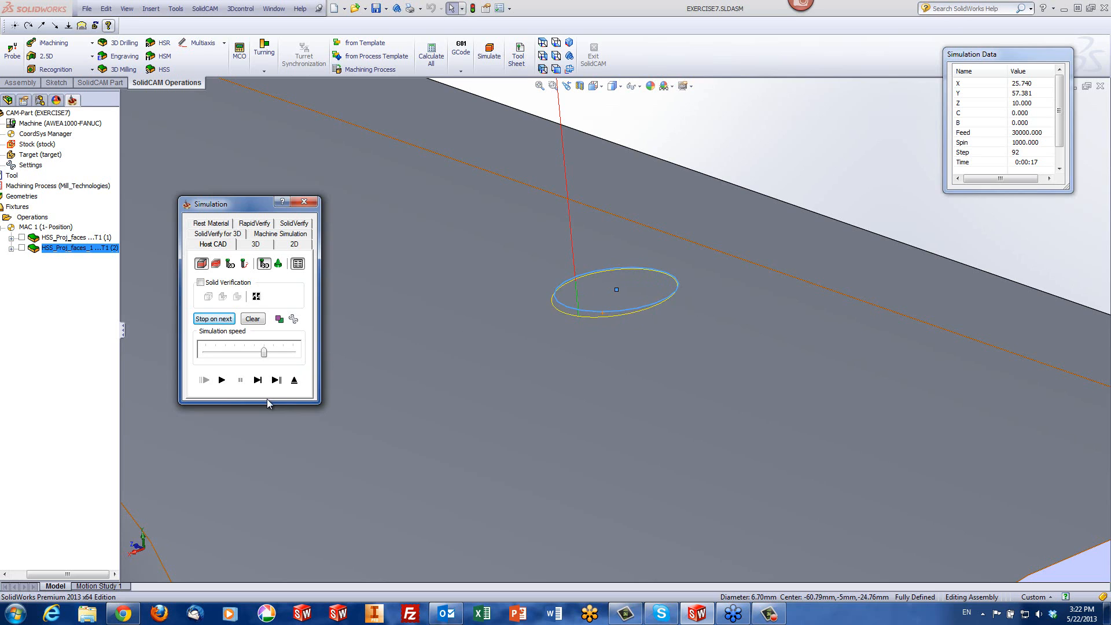
left_click(293, 380)
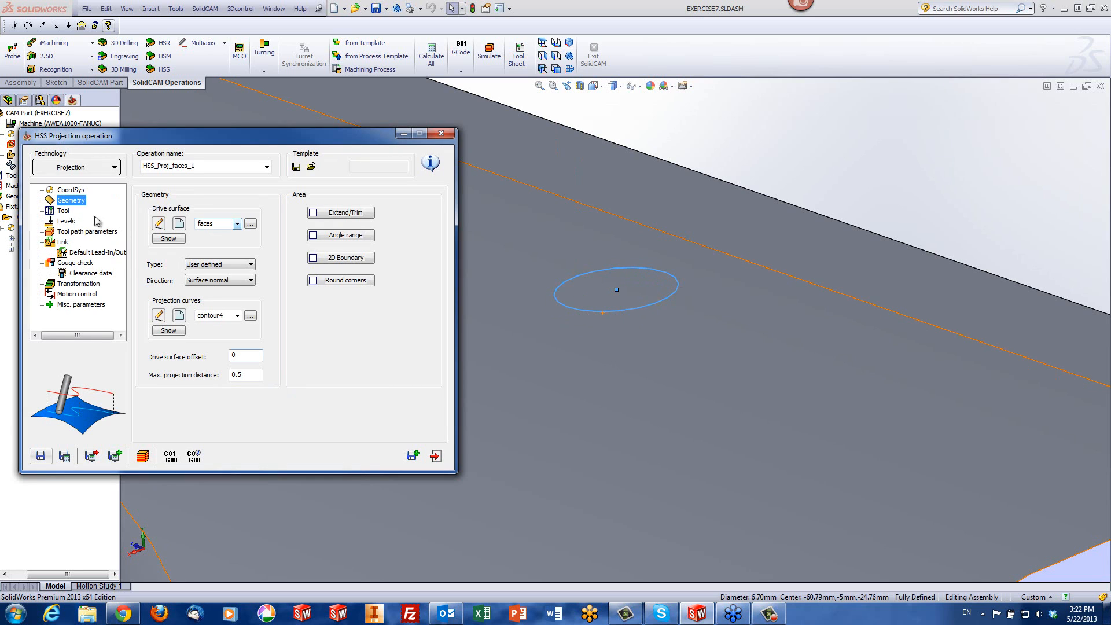
Set the drive surface offset of the circle projection operation to -0.5
left_click(247, 354)
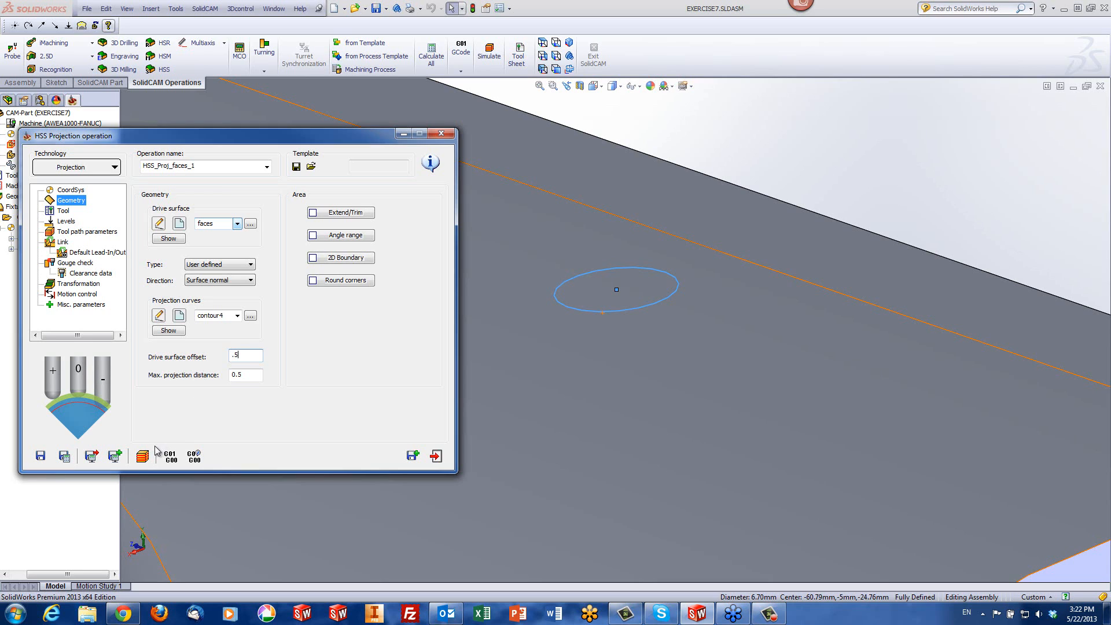
left_click_drag(248, 354, 179, 357)
type("-.5")
Recalculate the operation, simulate the offset circle cut in SolidVerify, then exit the simulation and the operation
left_click(143, 456)
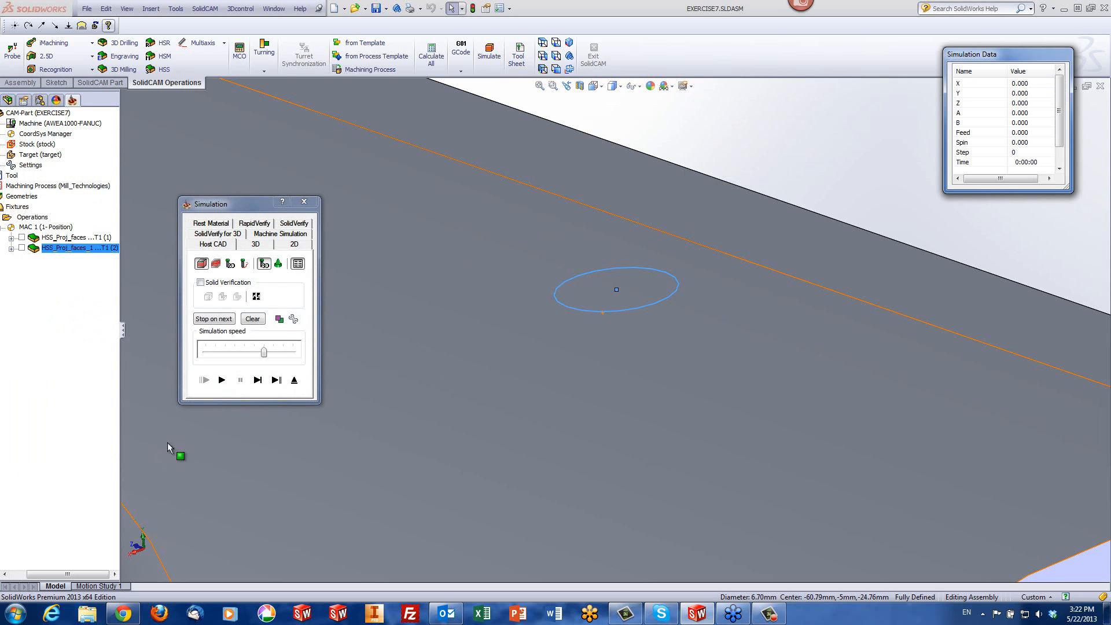
left_click(295, 225)
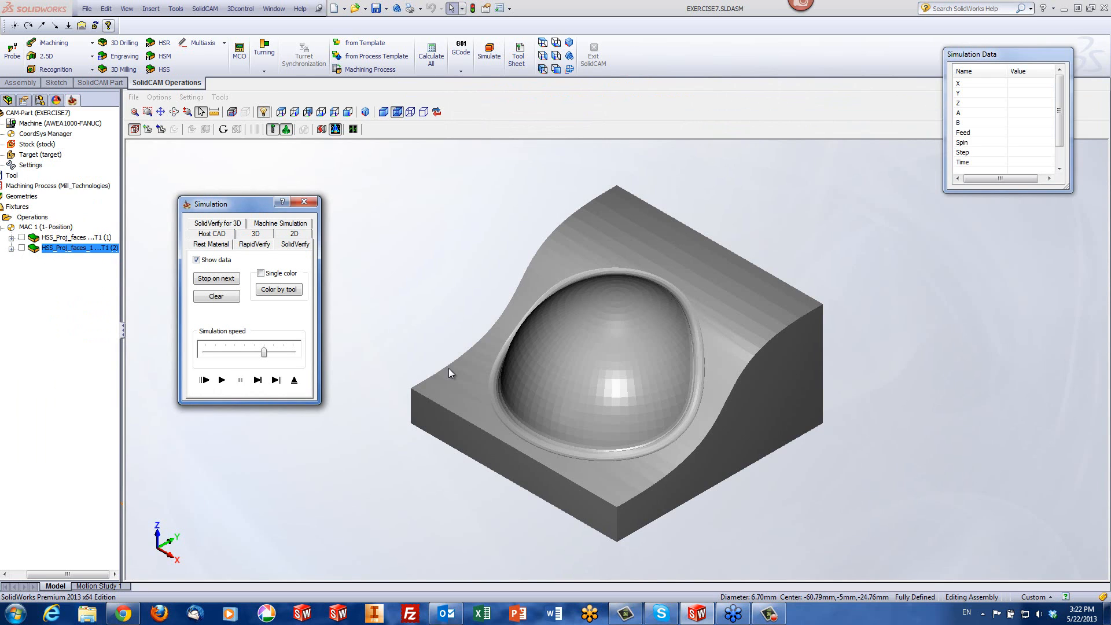
left_click(222, 380)
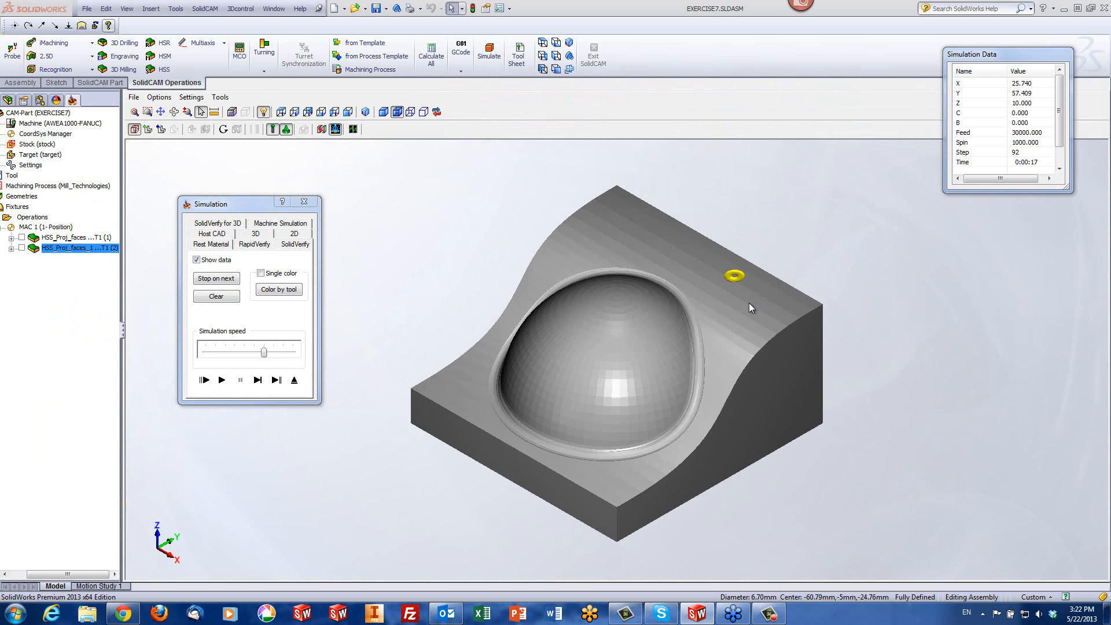
scroll(749, 303, "up", 3)
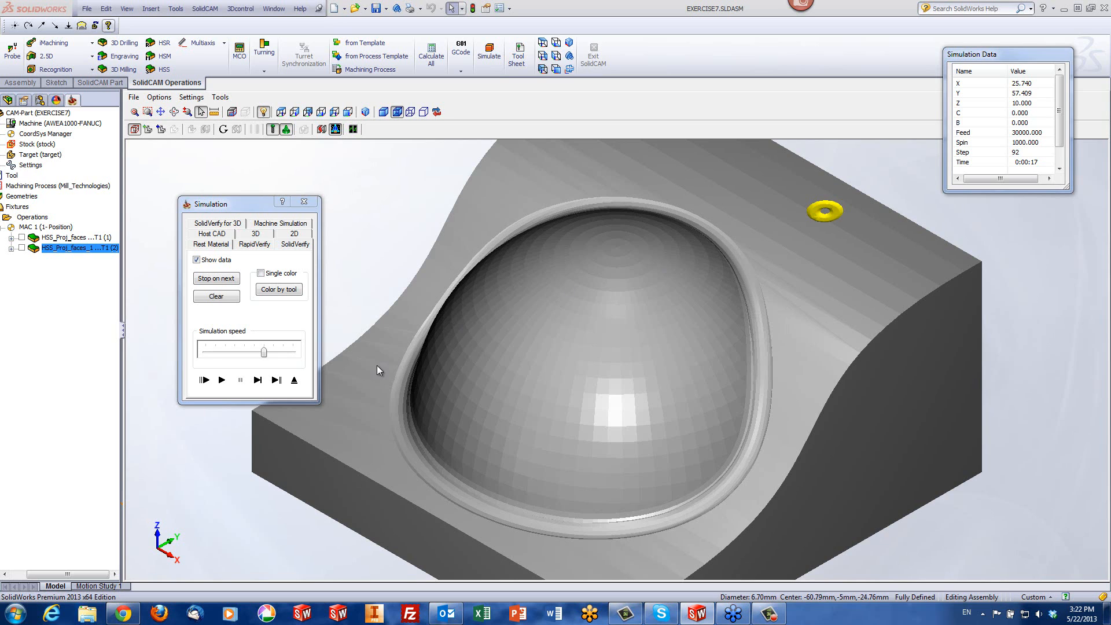
left_click(294, 380)
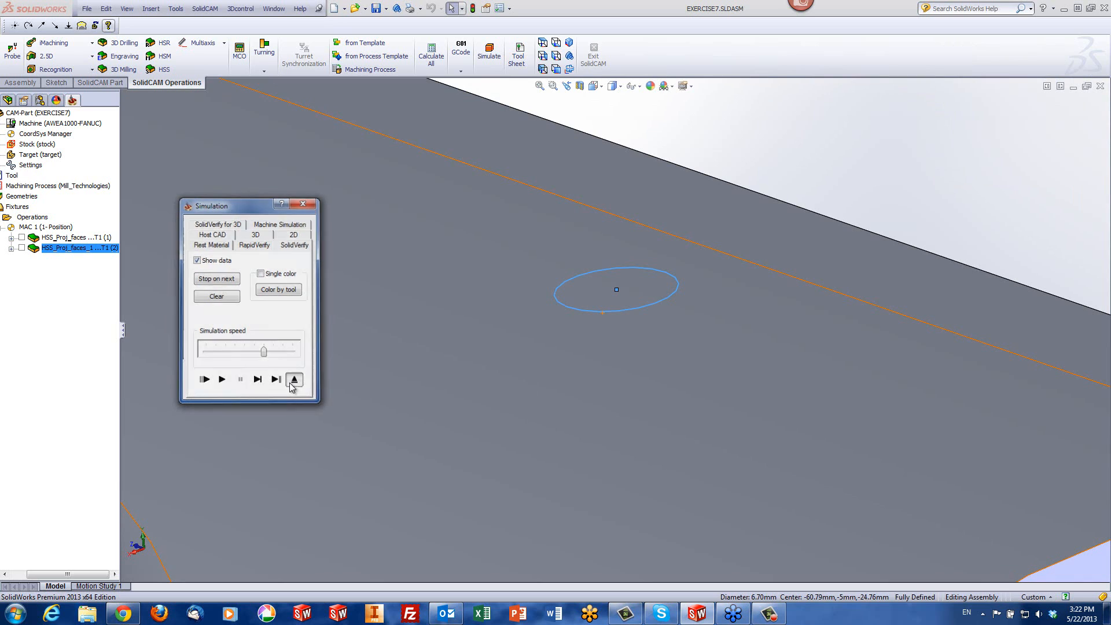
left_click(435, 456)
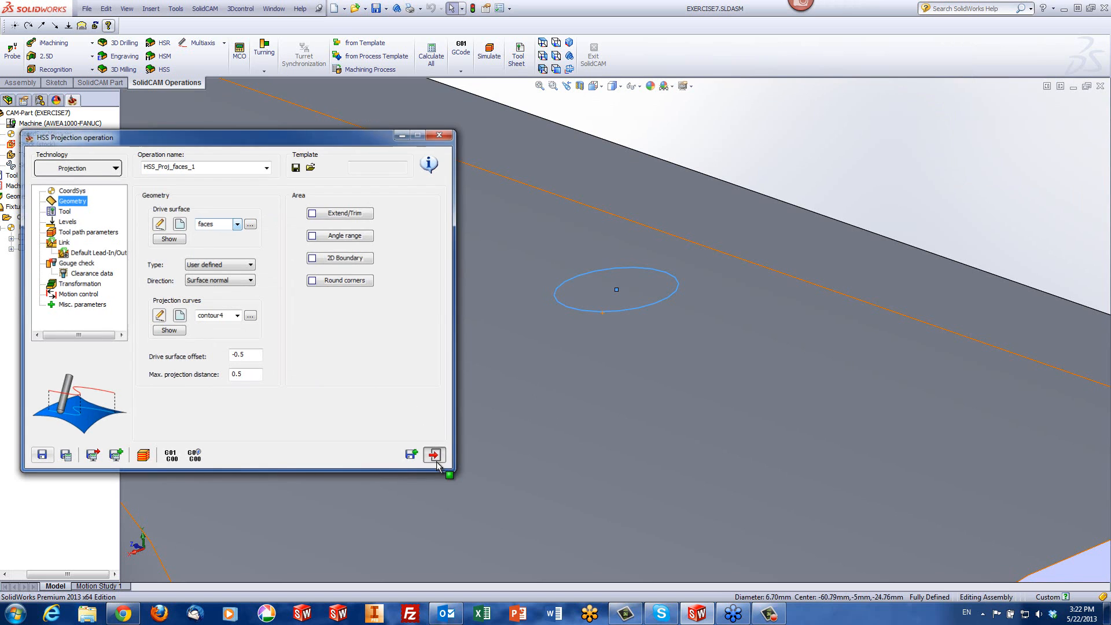
Open the CAM-Part SHARP CORNERS.PRT from the hss folder
left_click(1044, 167)
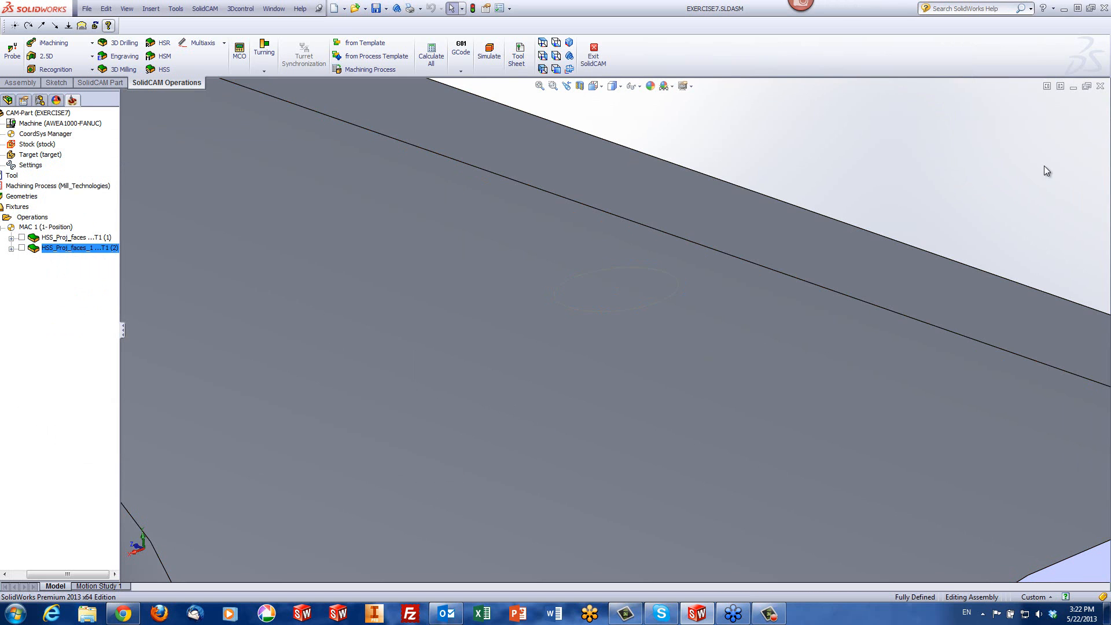
scroll(1044, 166, "up", 7)
scroll(563, 362, "up", 3)
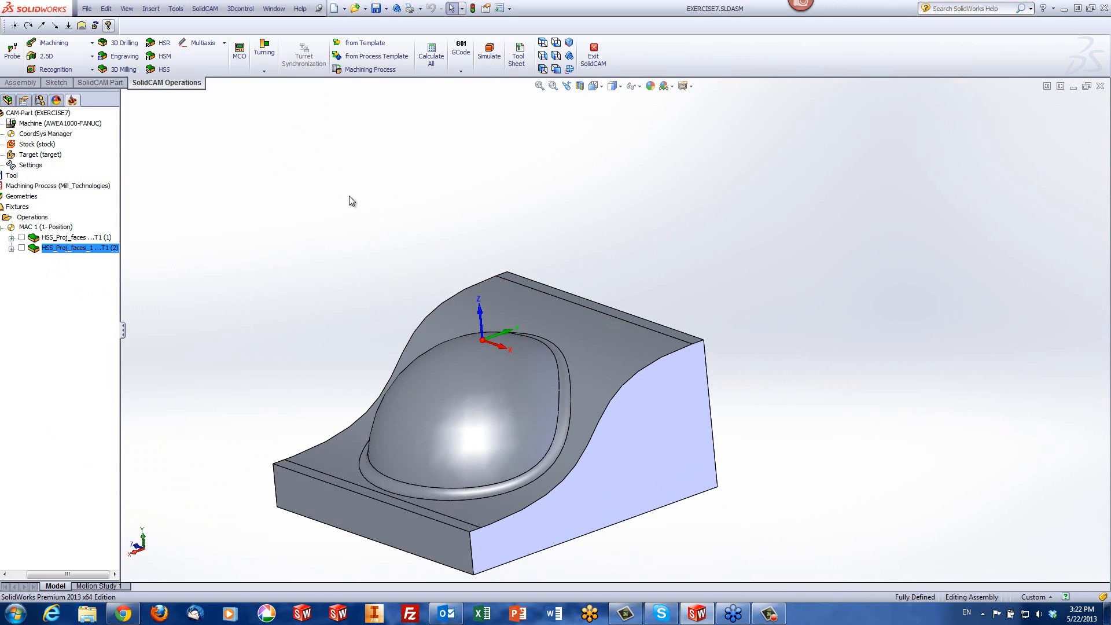
left_click(214, 11)
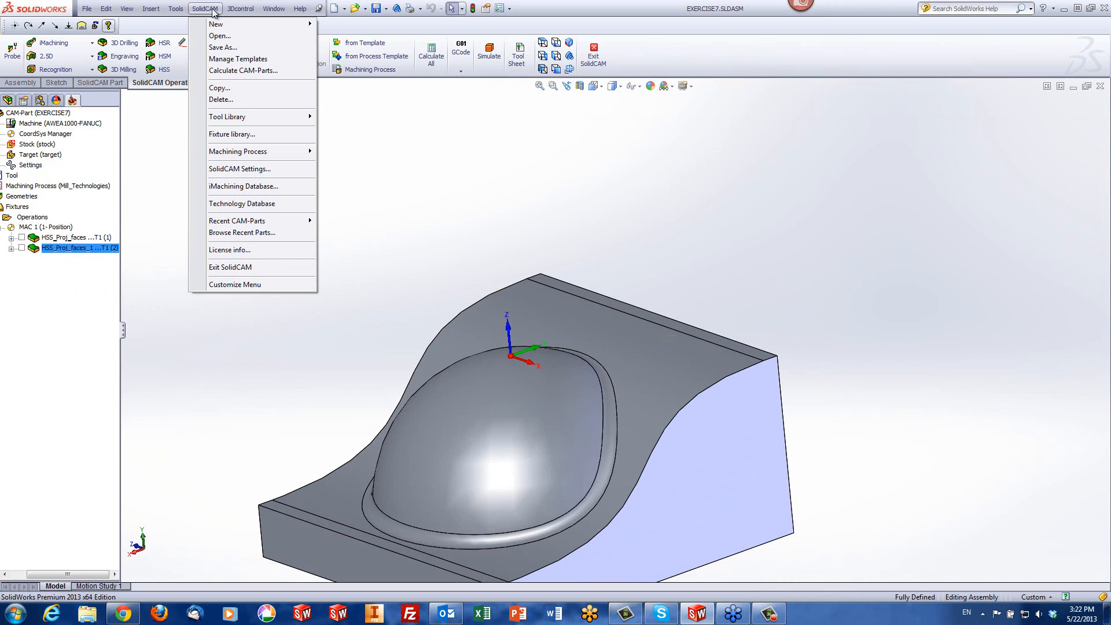
left_click(217, 37)
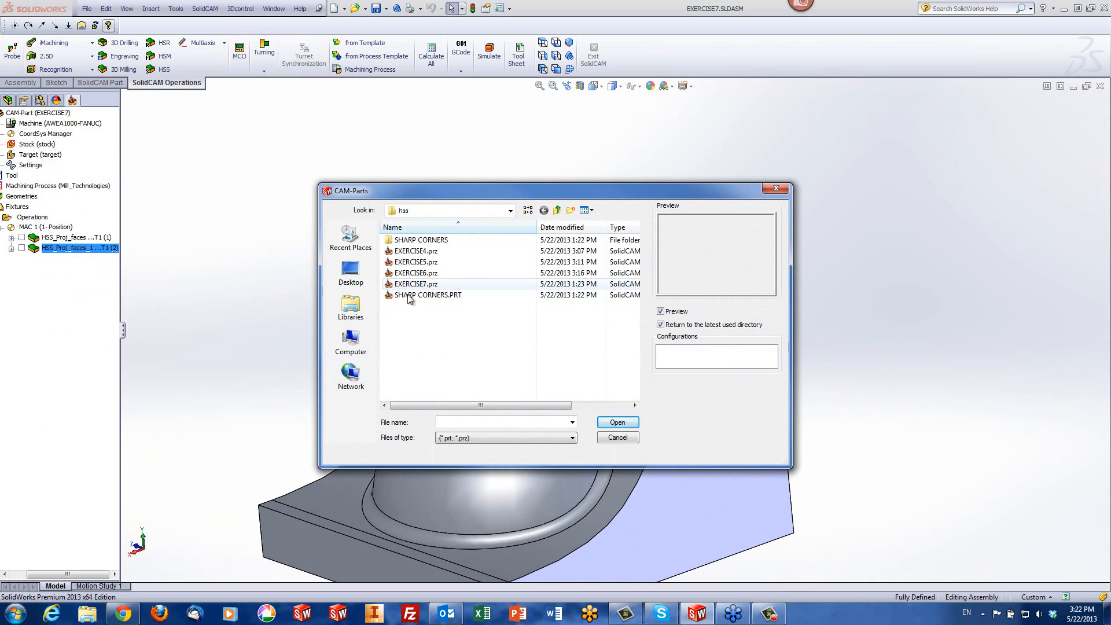
left_click(412, 295)
left_click(618, 423)
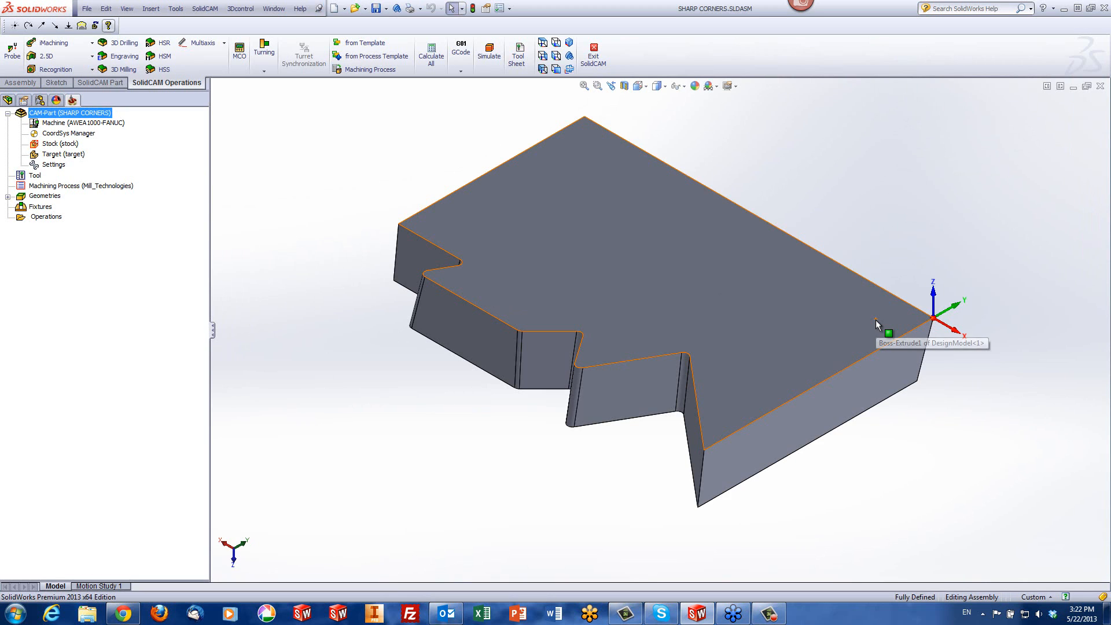
Examine the slanted walls and the inner and outer corners along the zigzag side of the block, including from above
middle_click_drag(584, 512, 576, 460)
left_click(727, 352)
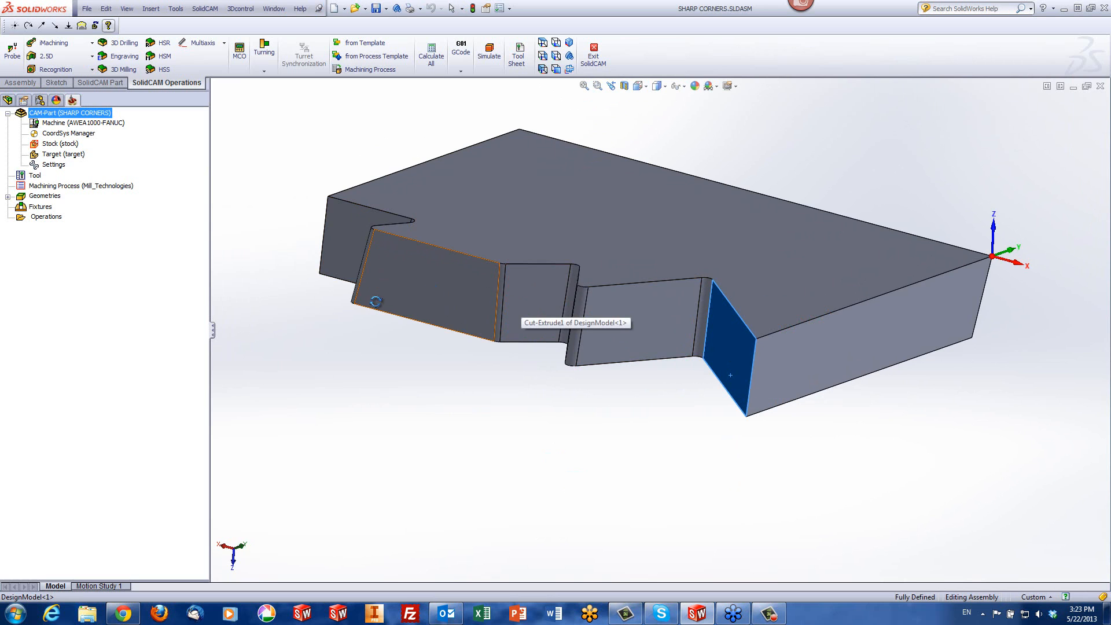
middle_click_drag(371, 240, 429, 345)
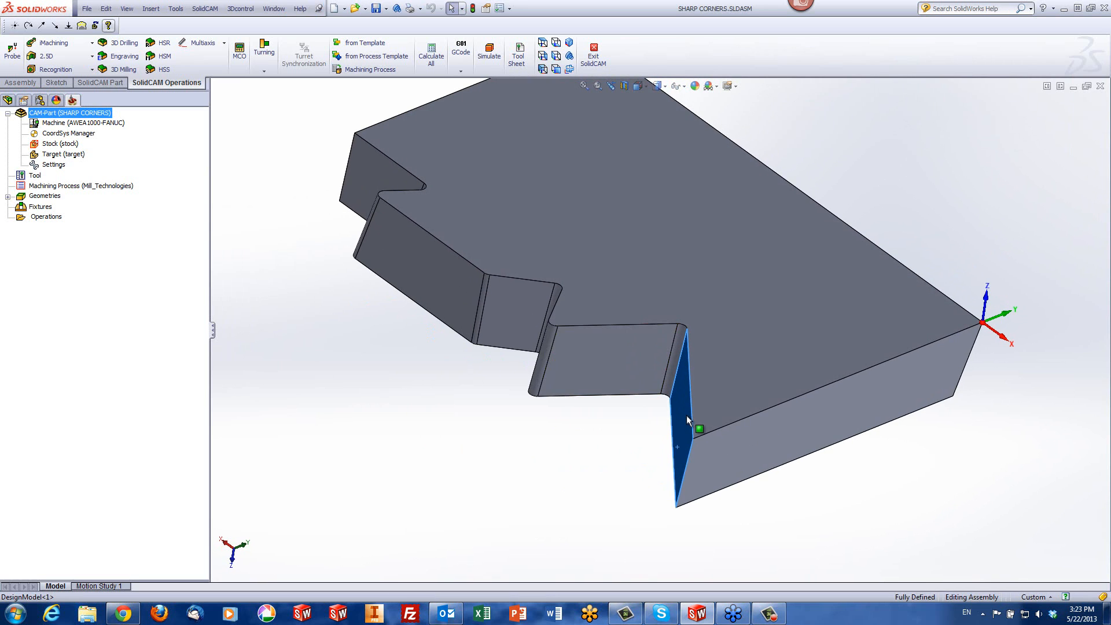
middle_click_drag(683, 415, 661, 409)
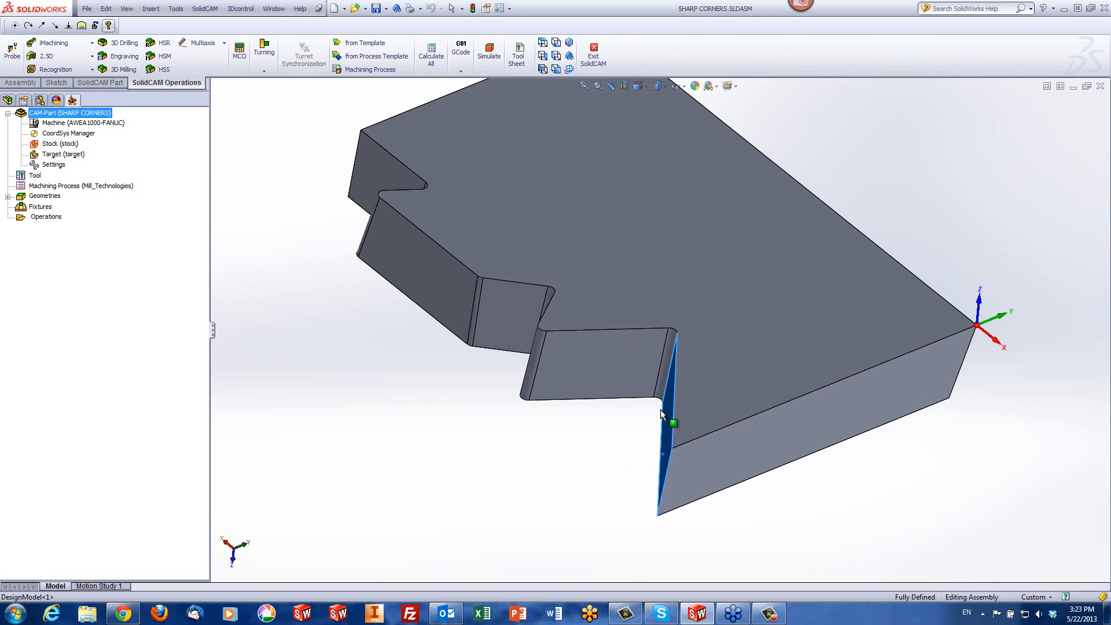
left_click(545, 45)
scroll(805, 440, "down", 3)
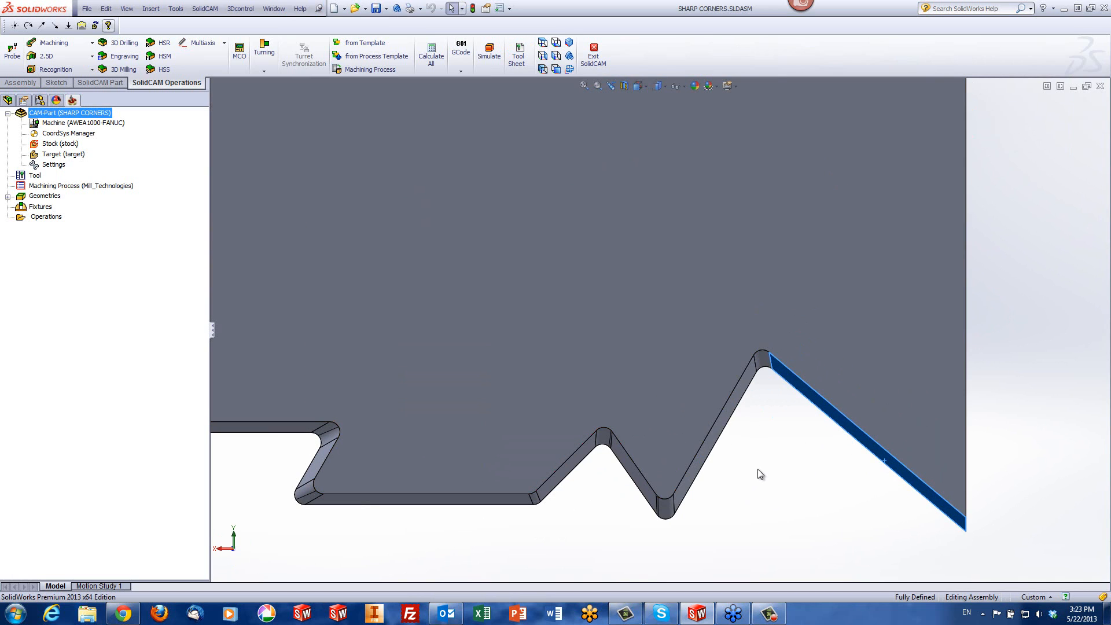
middle_click_drag(759, 471, 797, 325)
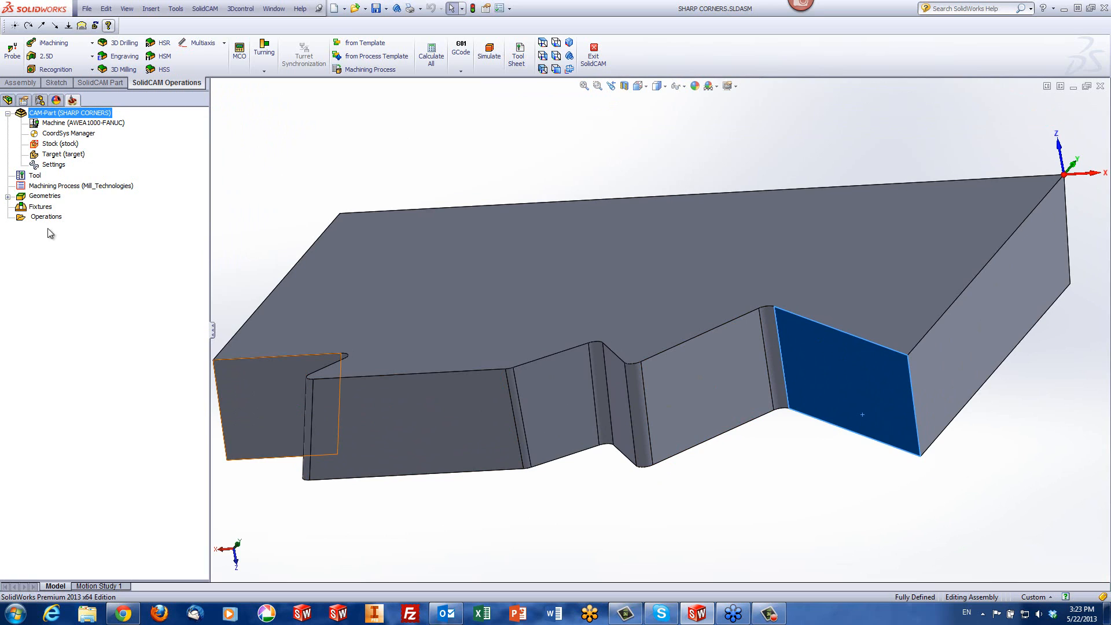
Create an HSS Constant Z operation driven by the existing geometry "faces" and preview which walls it covers
left_click(166, 70)
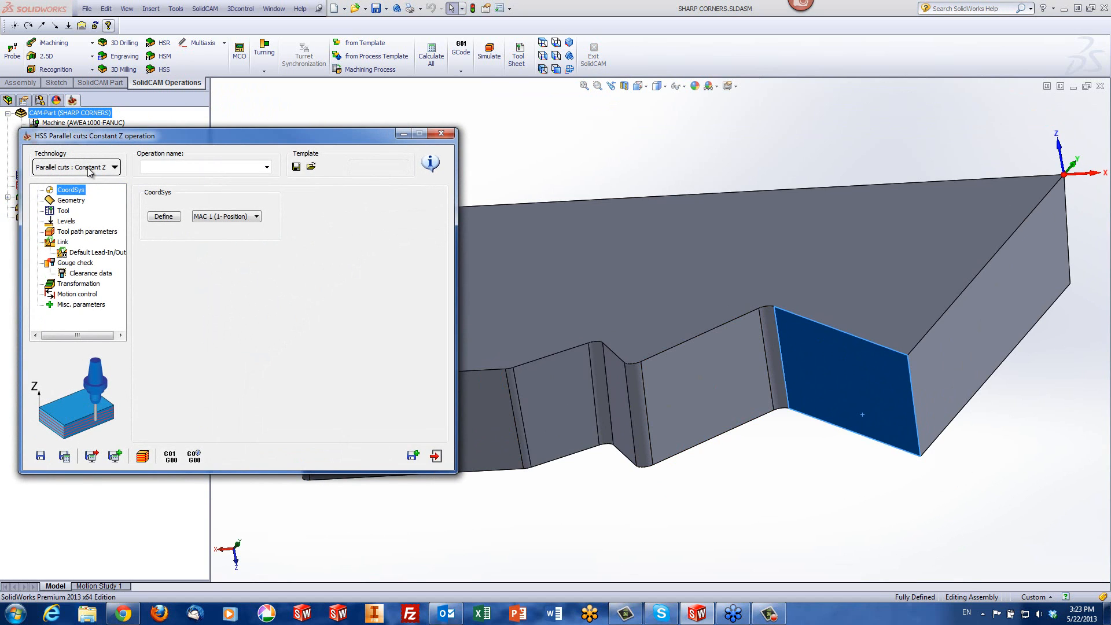
left_click(72, 201)
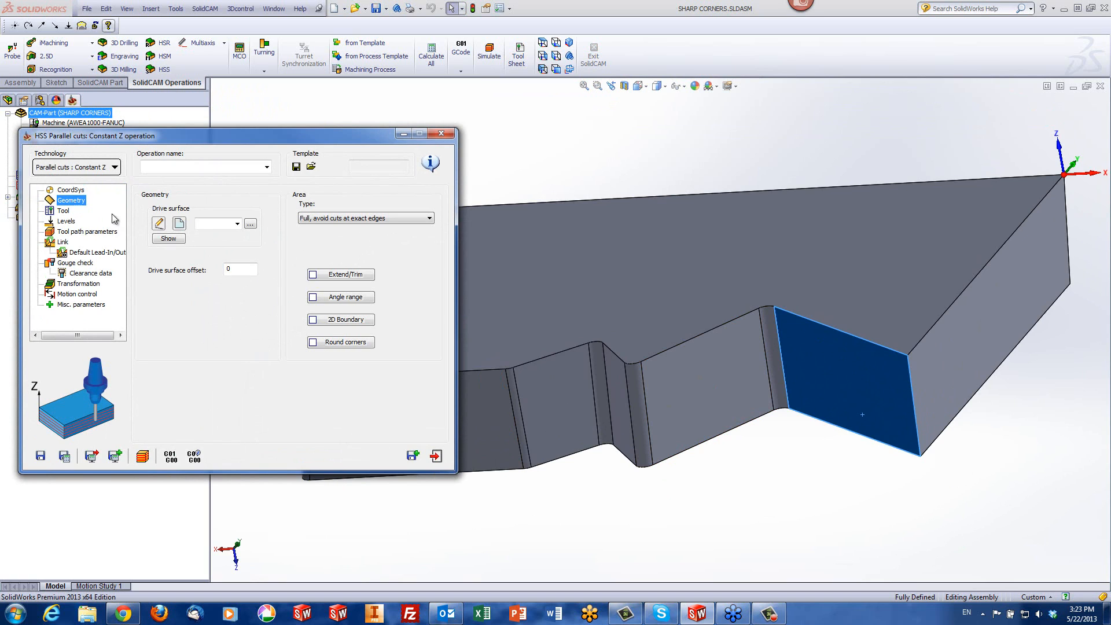
left_click(179, 224)
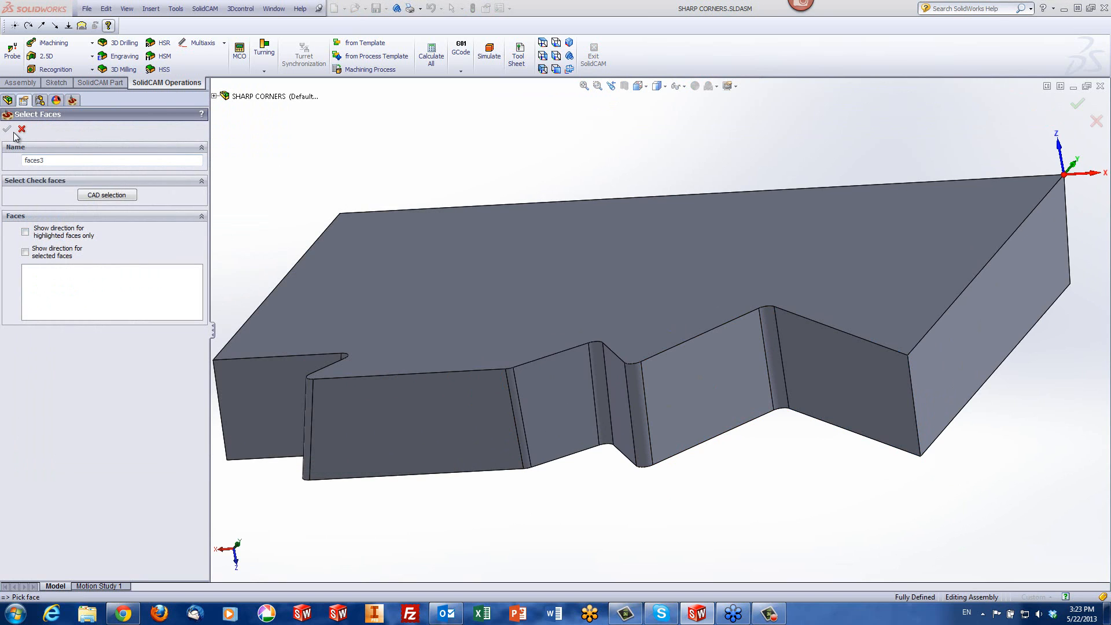
left_click(22, 130)
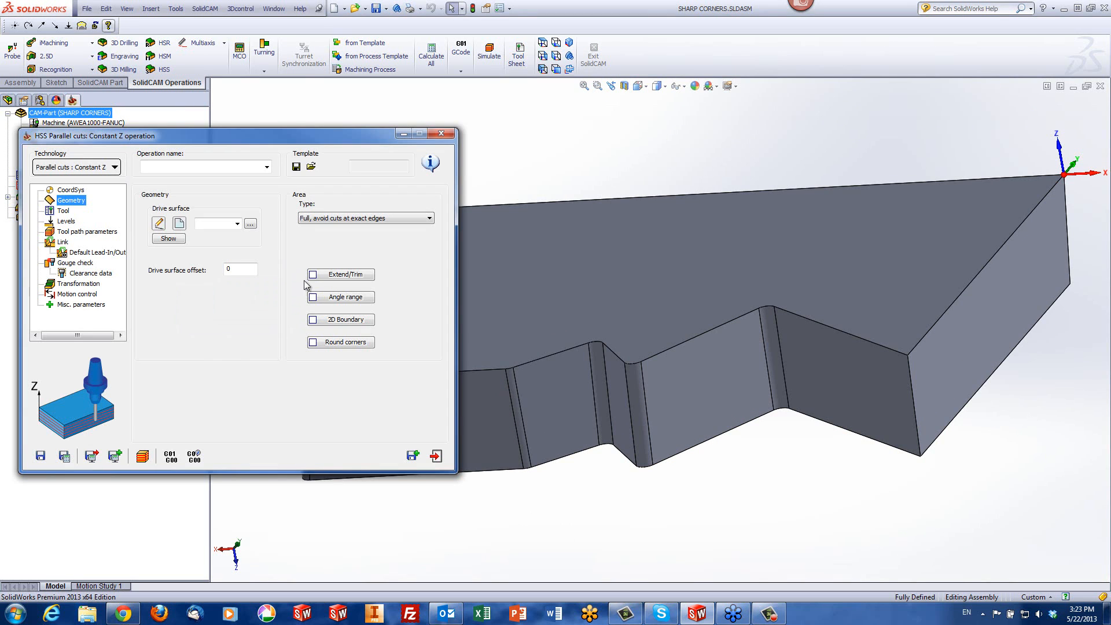
left_click(237, 223)
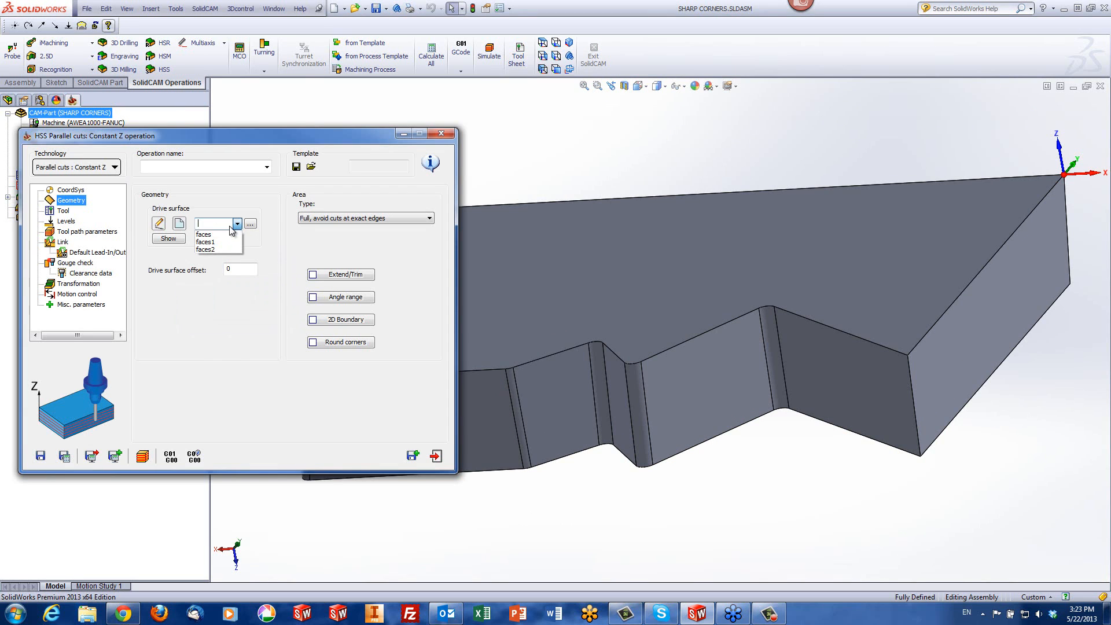
left_click(221, 235)
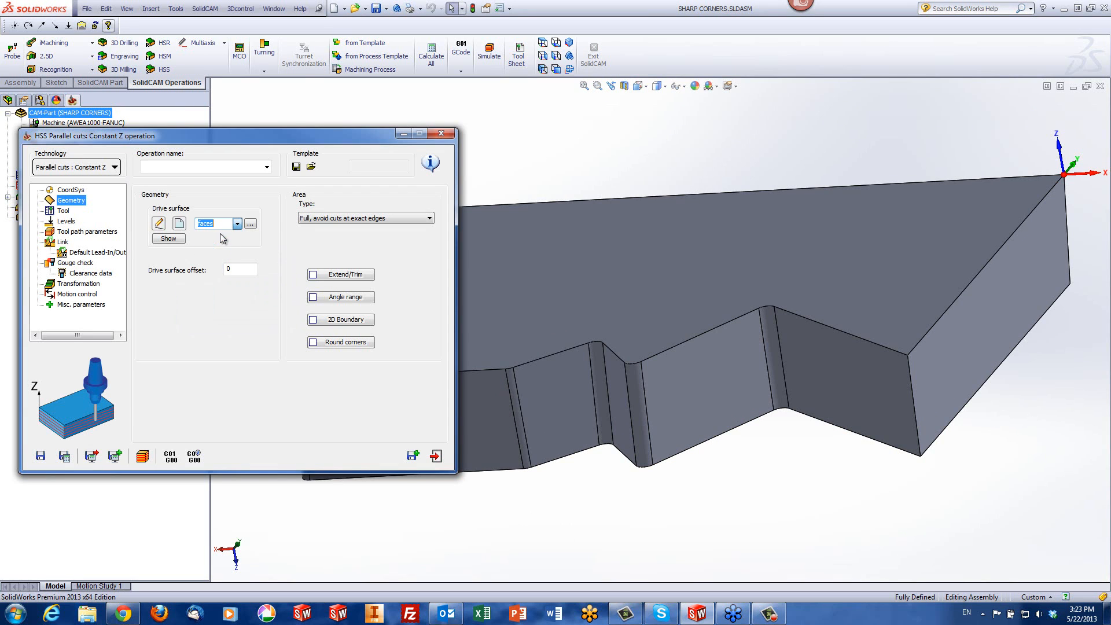
left_click(168, 240)
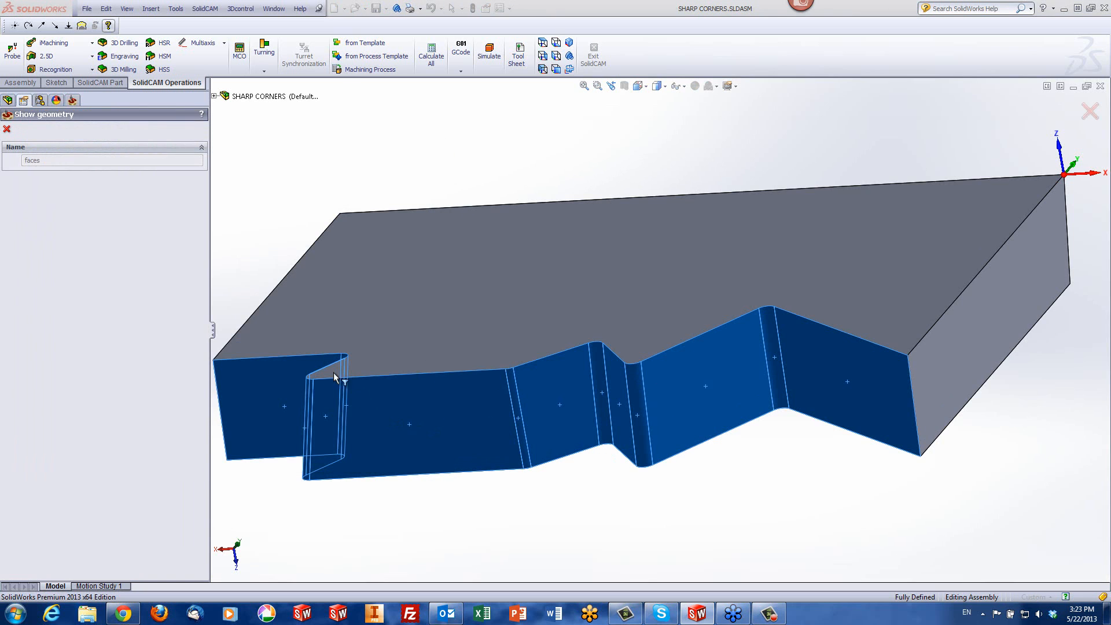
left_click(5, 129)
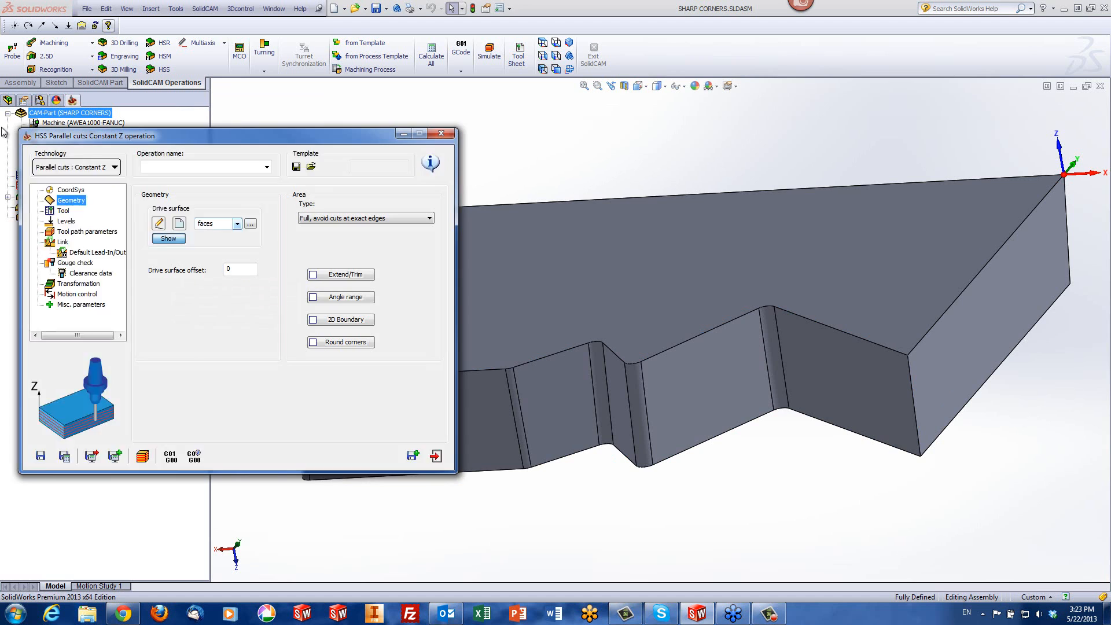
Assign tool 3, the 3 mm bull nose mill with 1 mm corner radius, to the Constant Z operation
left_click(63, 211)
left_click(222, 331)
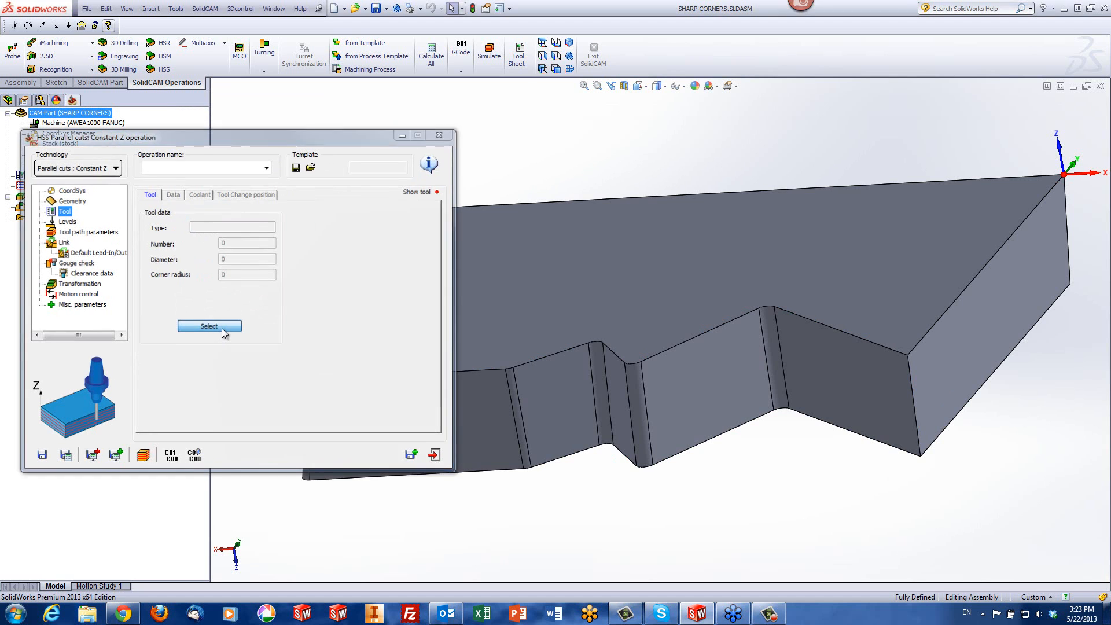
left_click(458, 184)
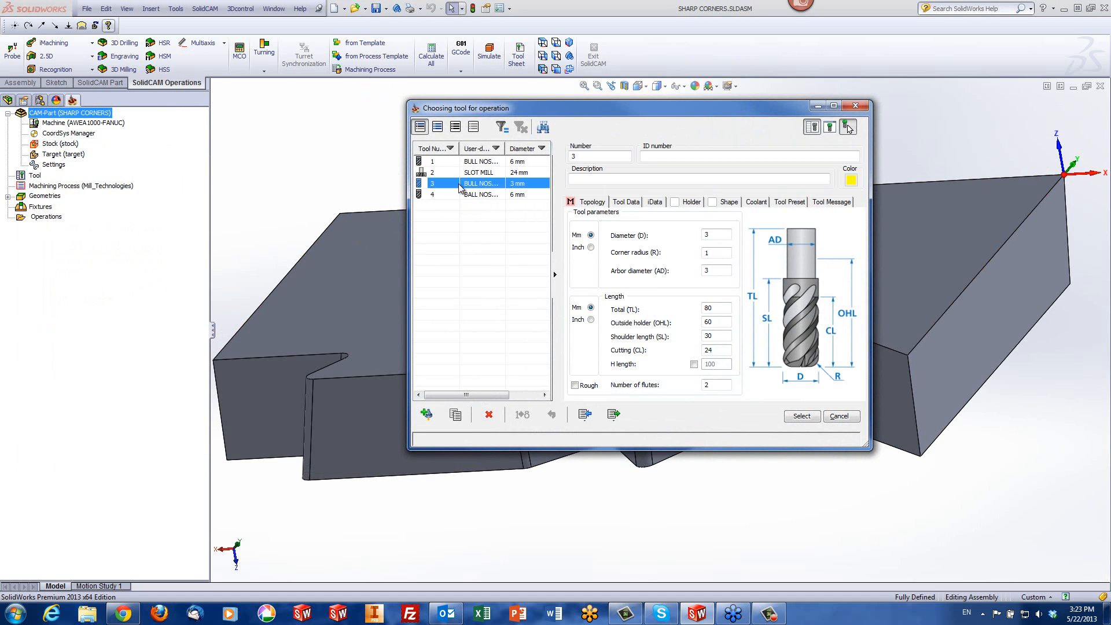
left_click(802, 418)
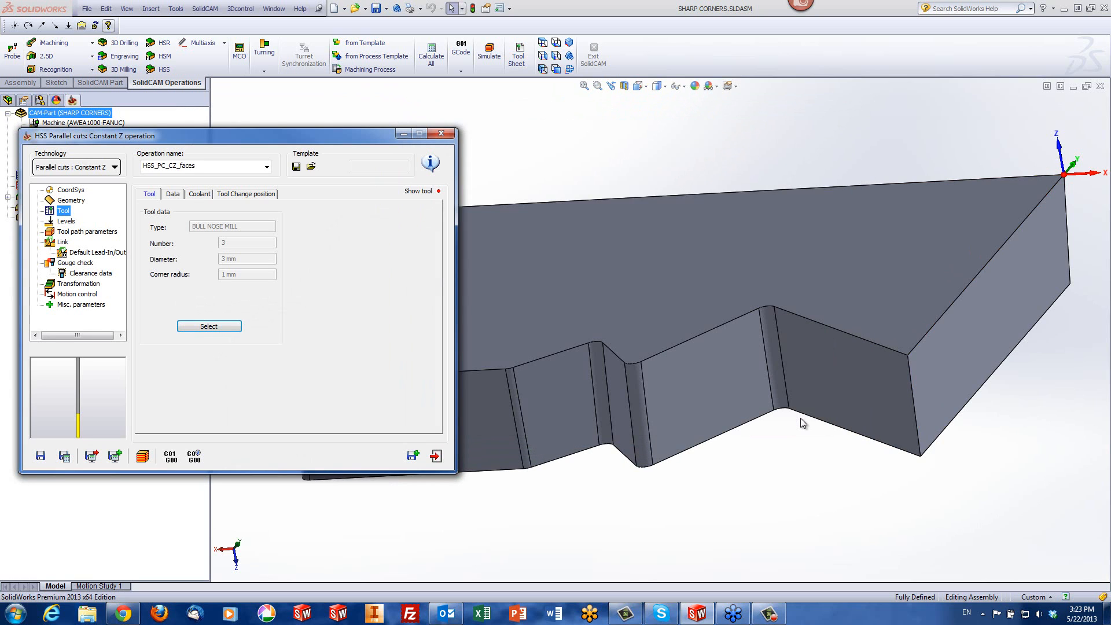
Calculate the Constant Z operation with default levels and tool path parameters, simulate it on the model, inspect the passes around the corners, and exit
left_click(67, 221)
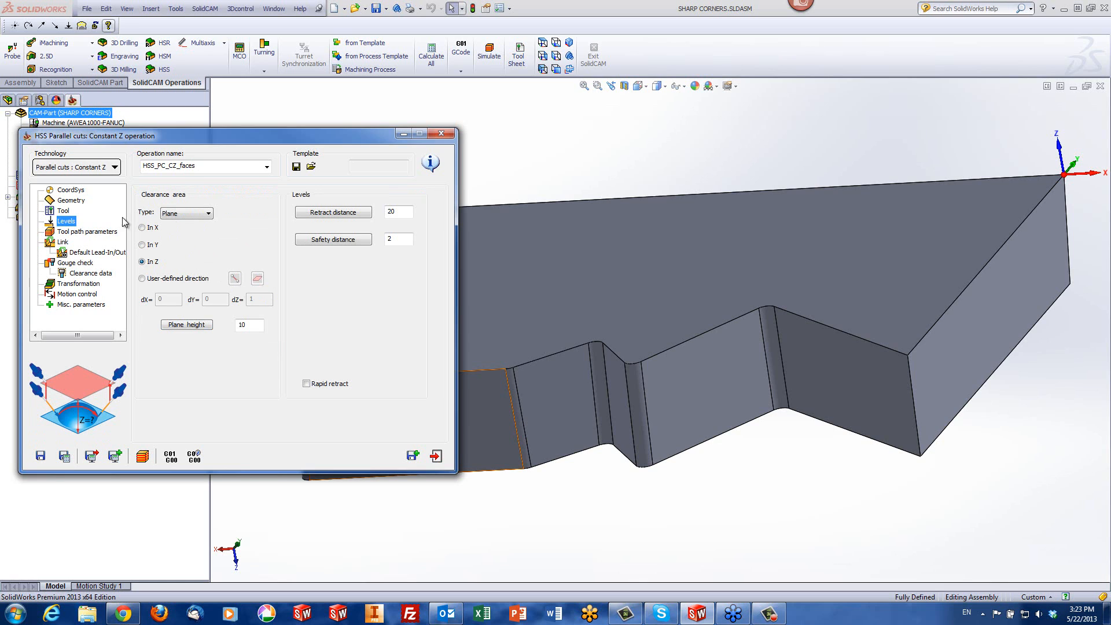
left_click(91, 232)
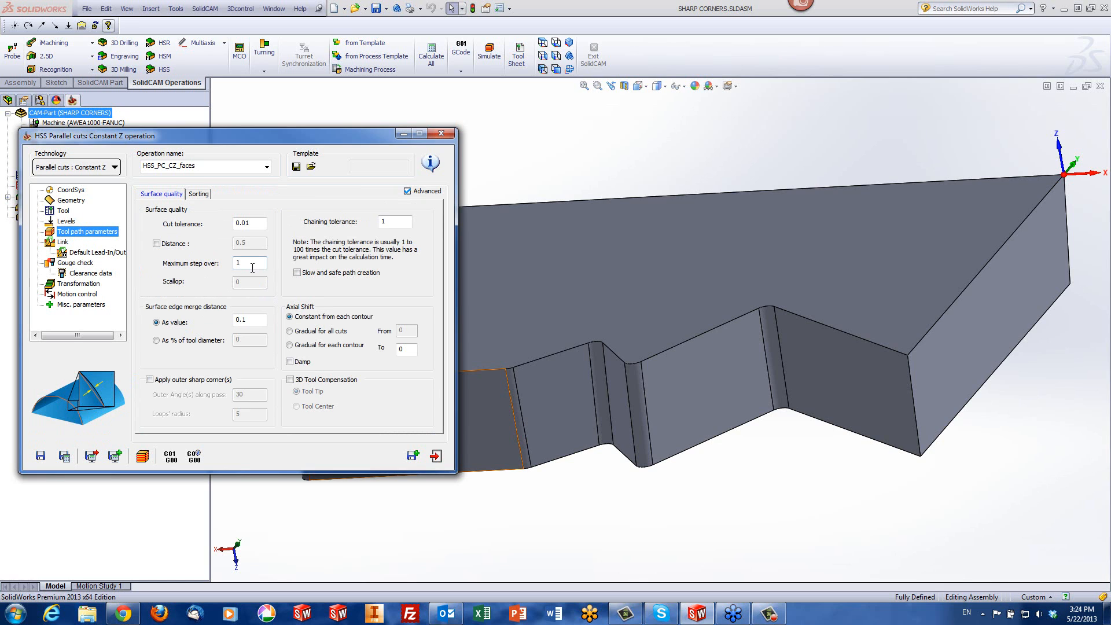
left_click(139, 458)
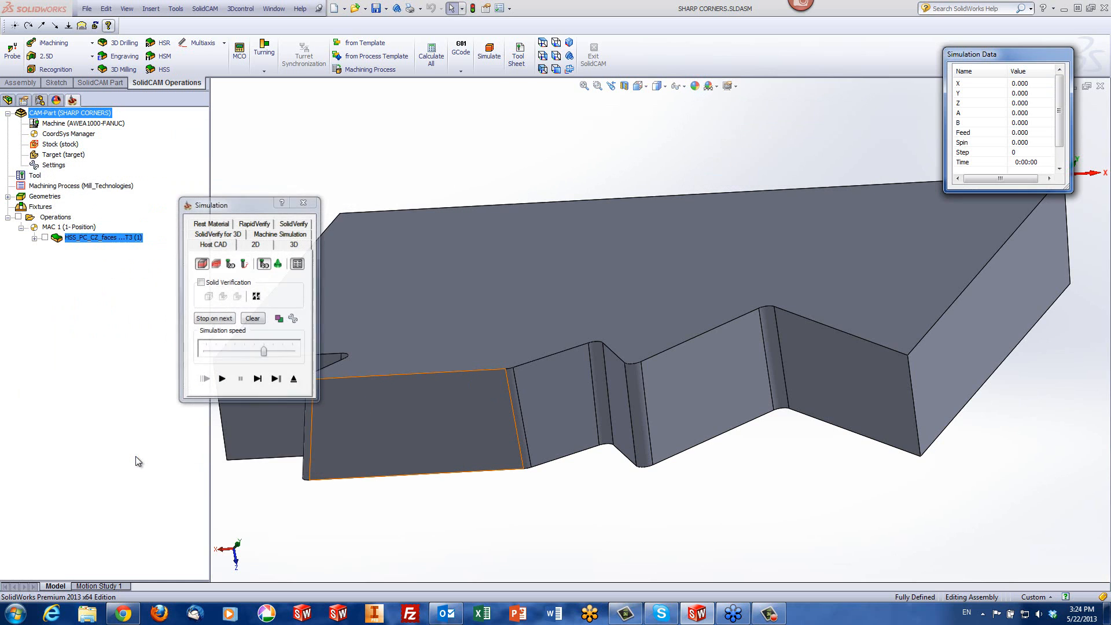
left_click(221, 380)
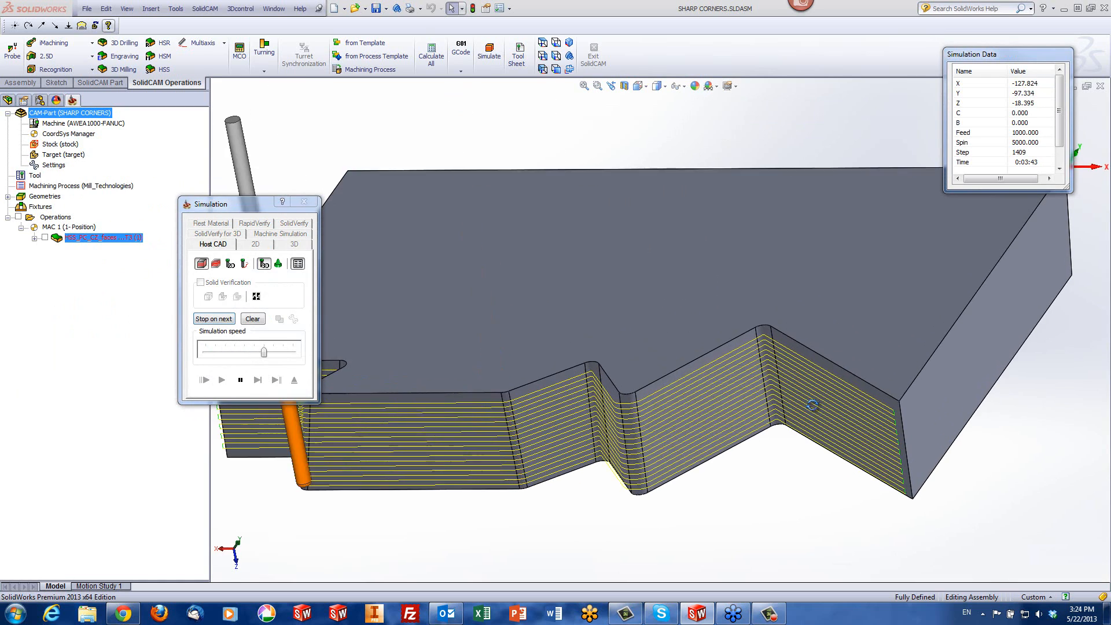
scroll(700, 387, "down", 5)
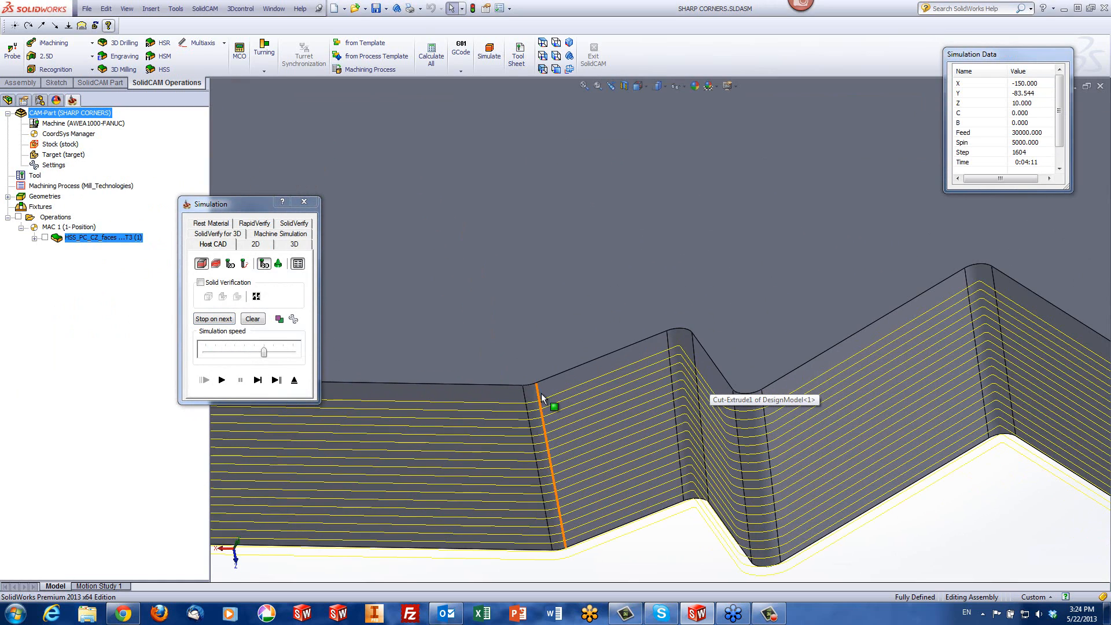
scroll(636, 411, "down", 3)
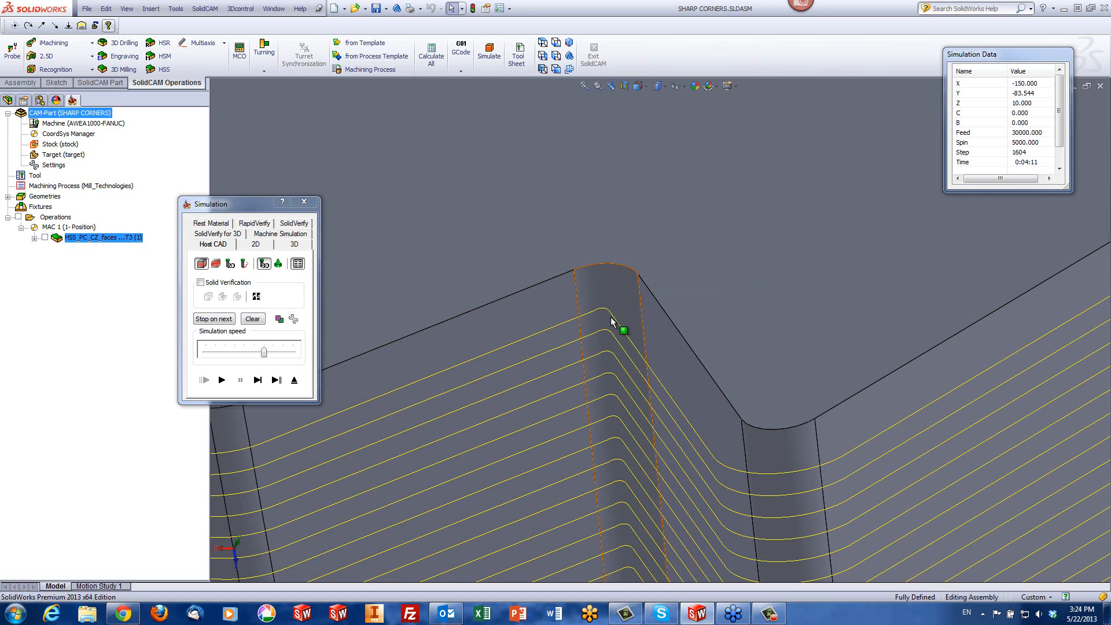
left_click(294, 380)
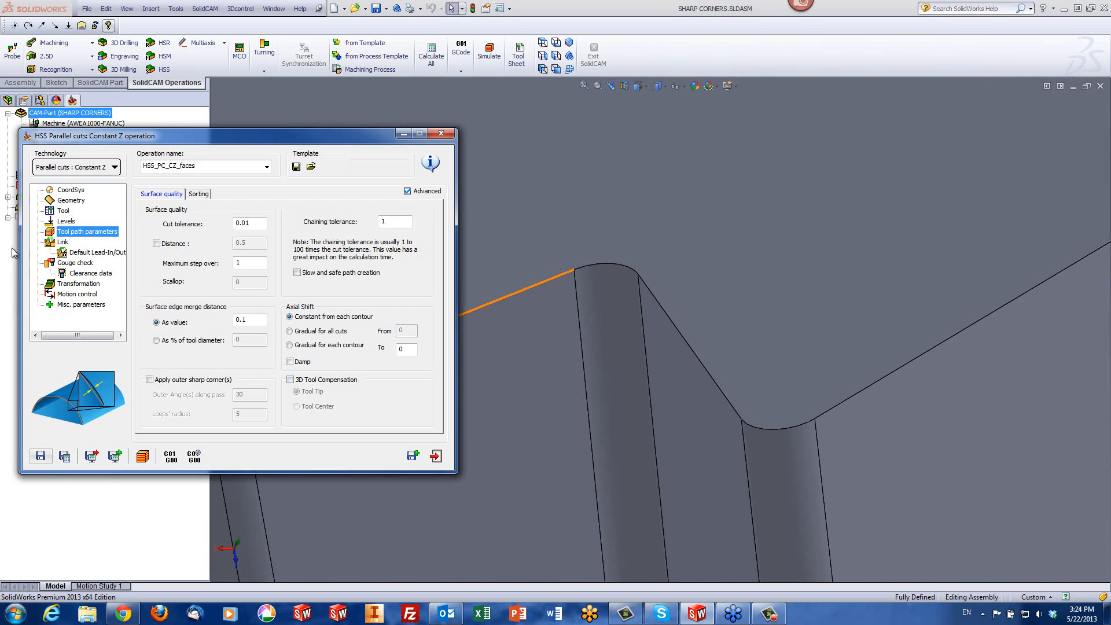
Replace the operation's tool with tool 1, the 6 mm bull nose mill with 1 mm corner radius
left_click(60, 211)
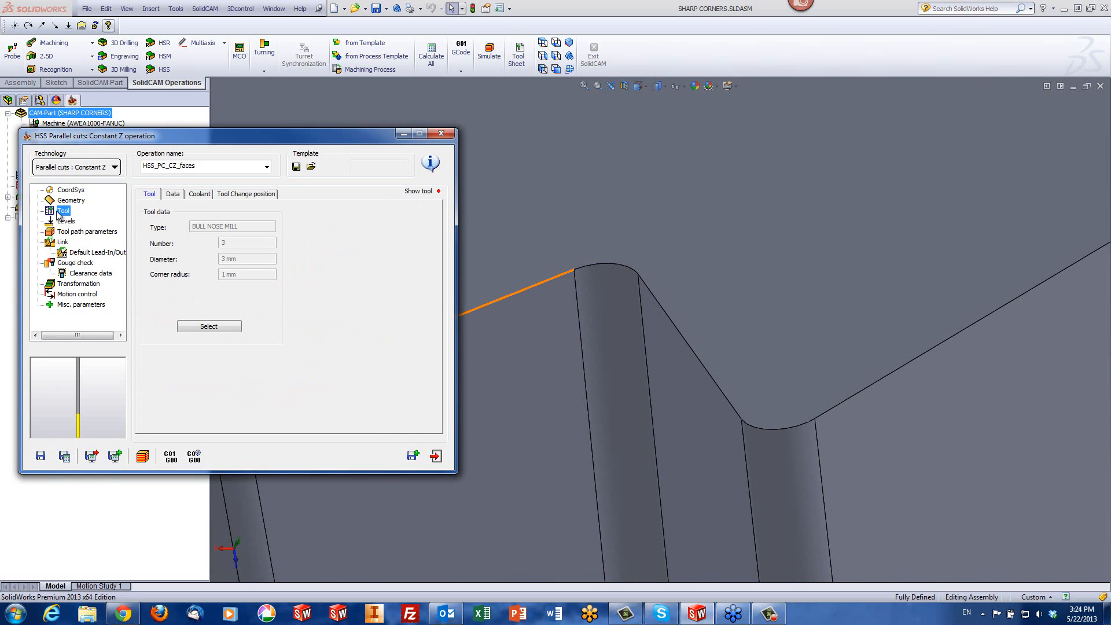
left_click(202, 326)
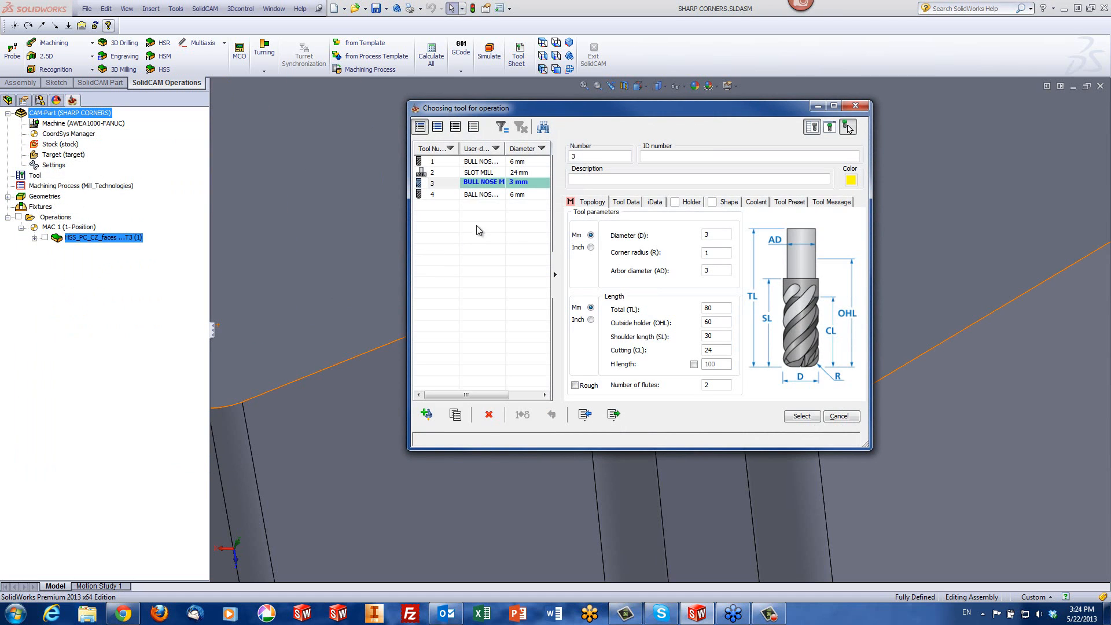
left_click(496, 149)
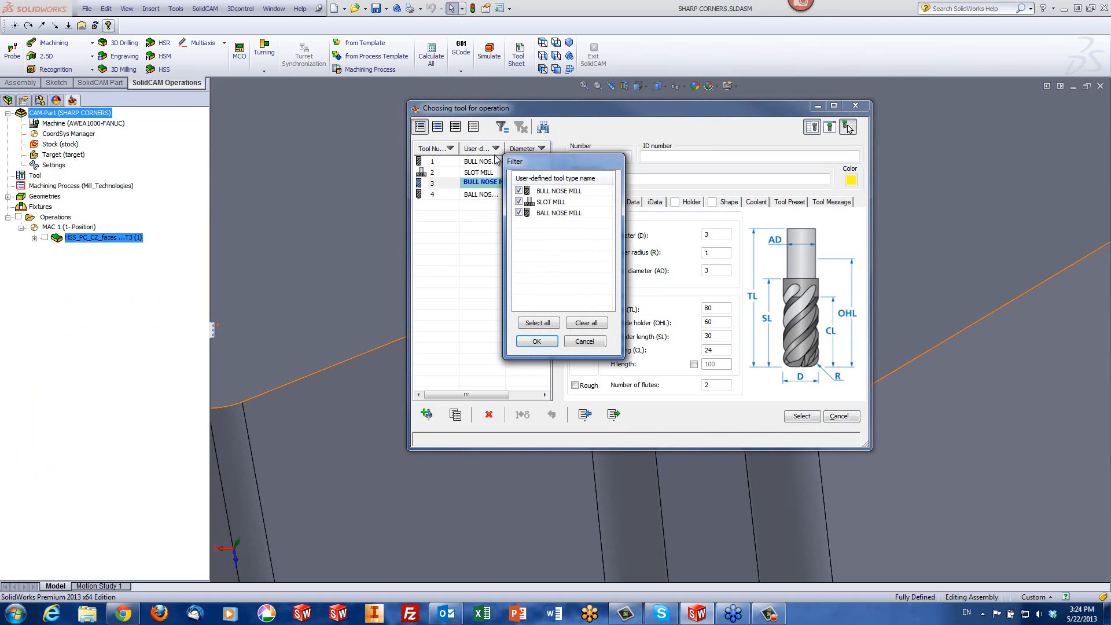
left_click(584, 342)
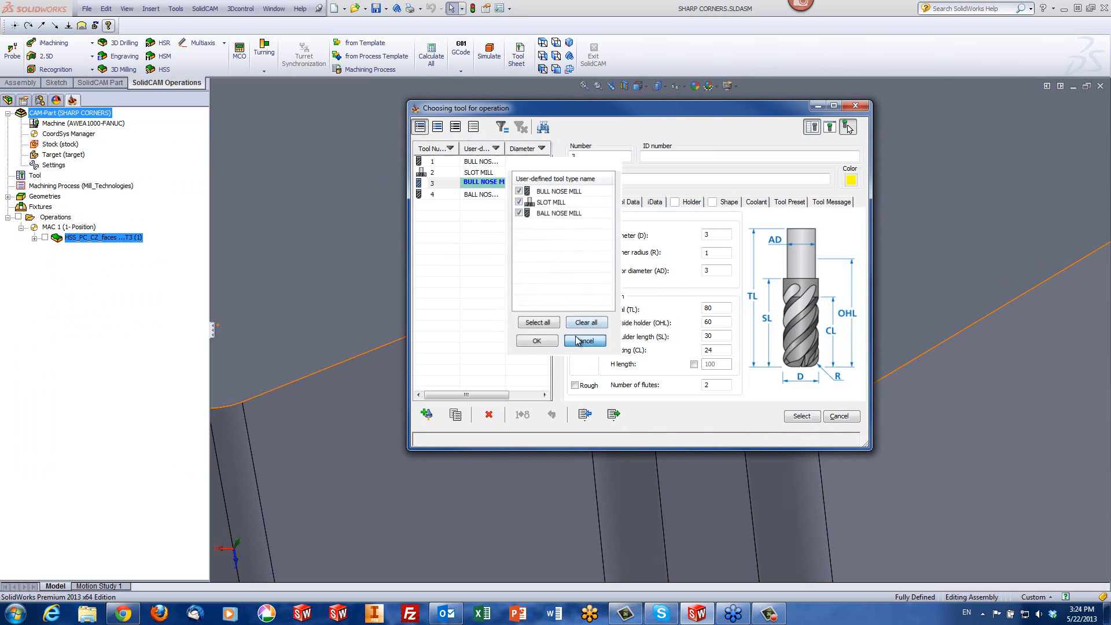
left_click(473, 161)
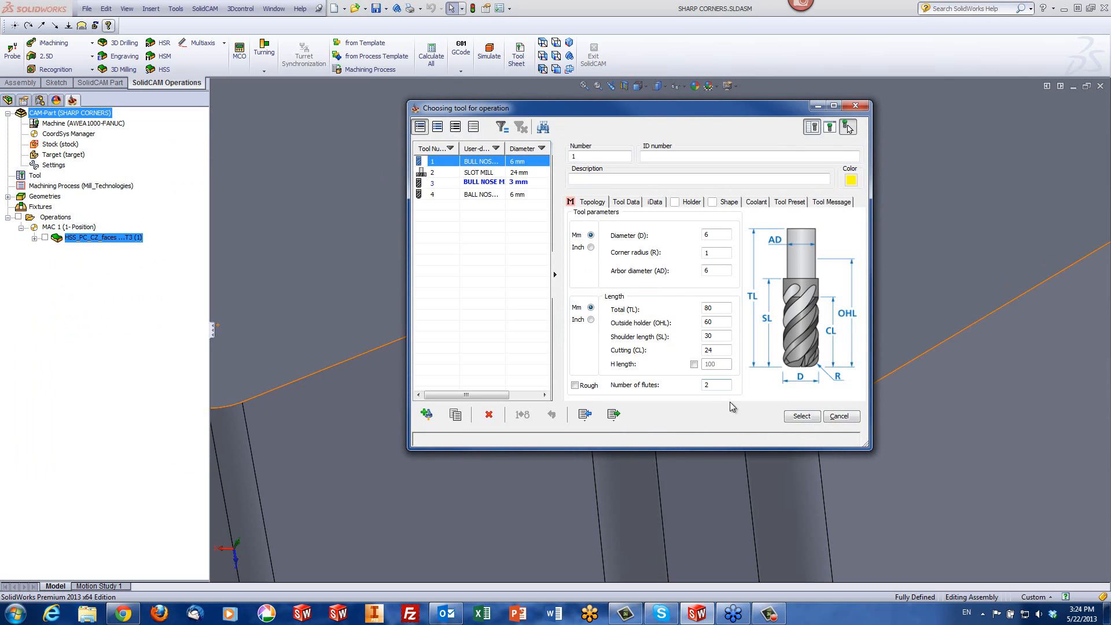
left_click(804, 416)
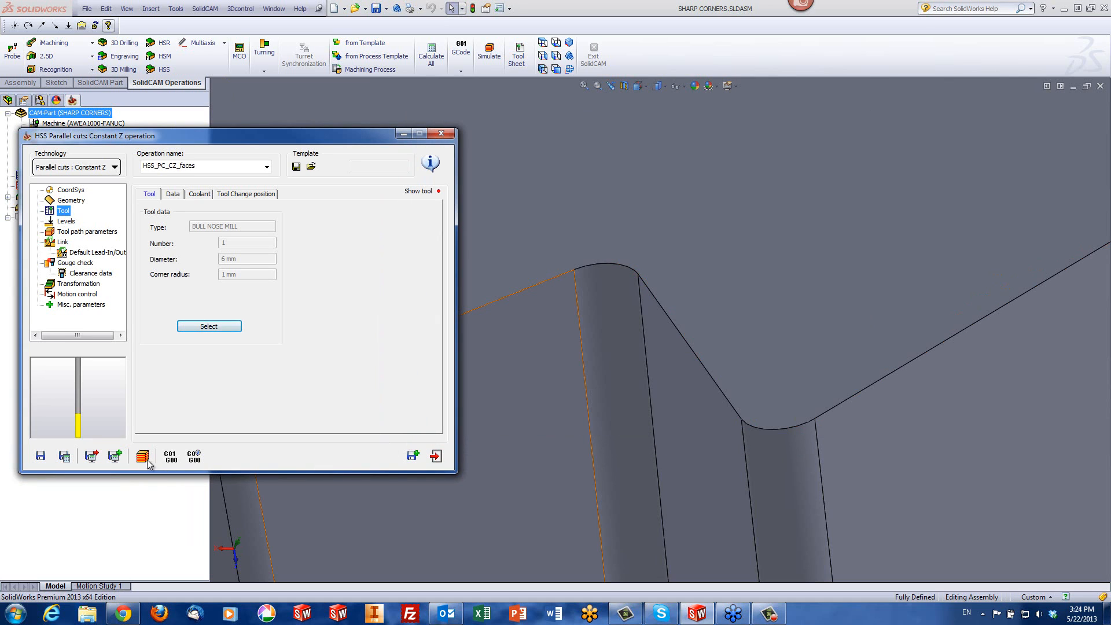
Recalculate and simulate the operation with the larger tool, and examine the passes at the filleted inner corner up close
left_click(142, 457)
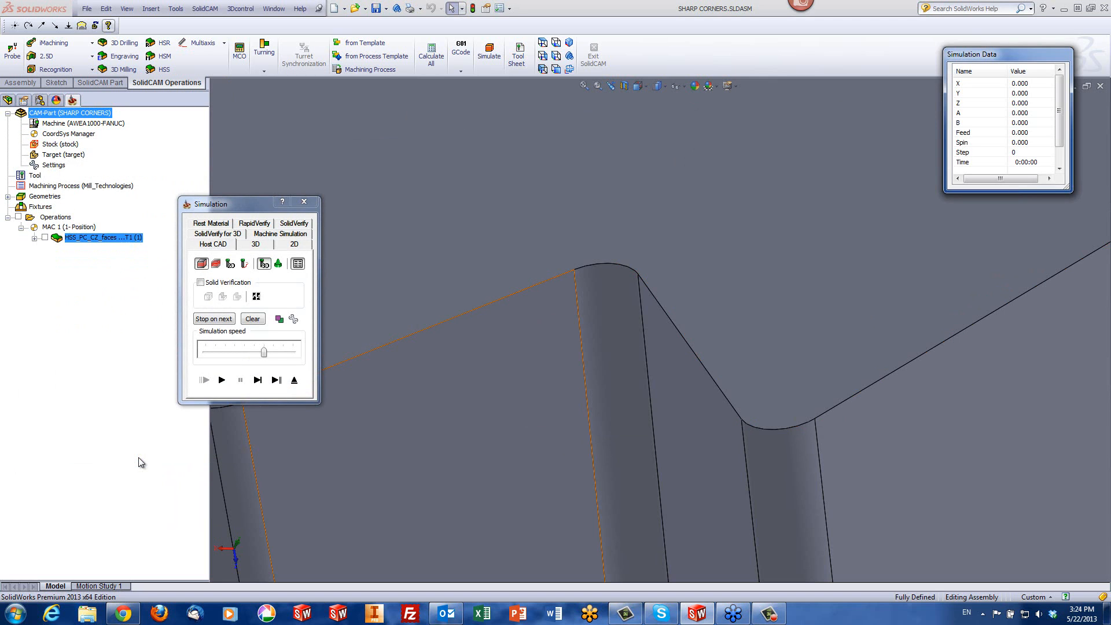
left_click(221, 380)
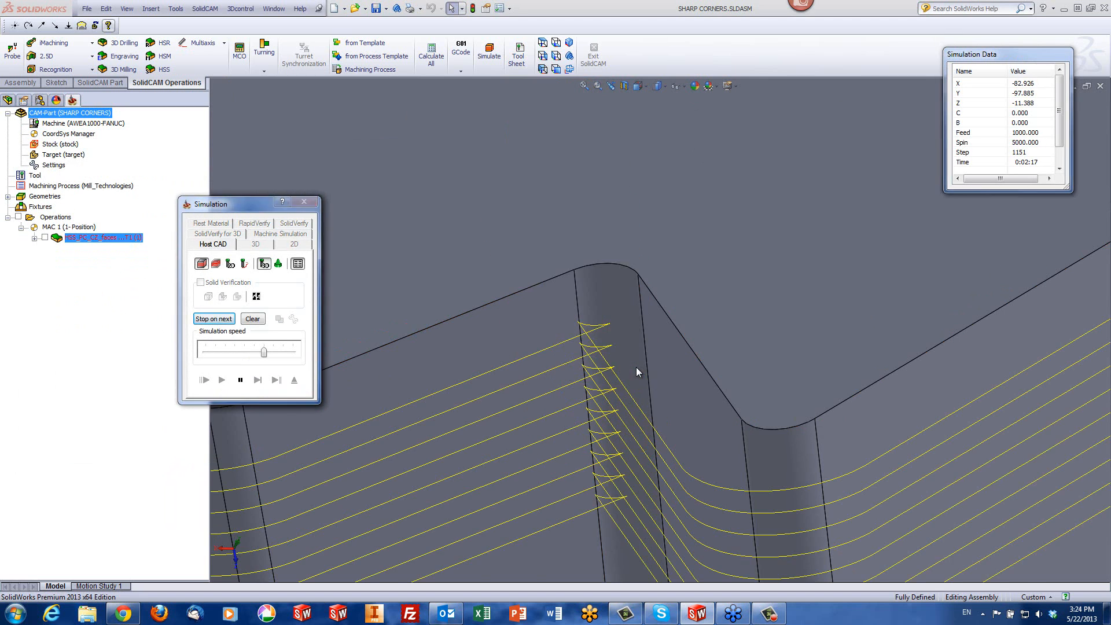
middle_click_drag(633, 377, 615, 397)
scroll(581, 357, "down", 3)
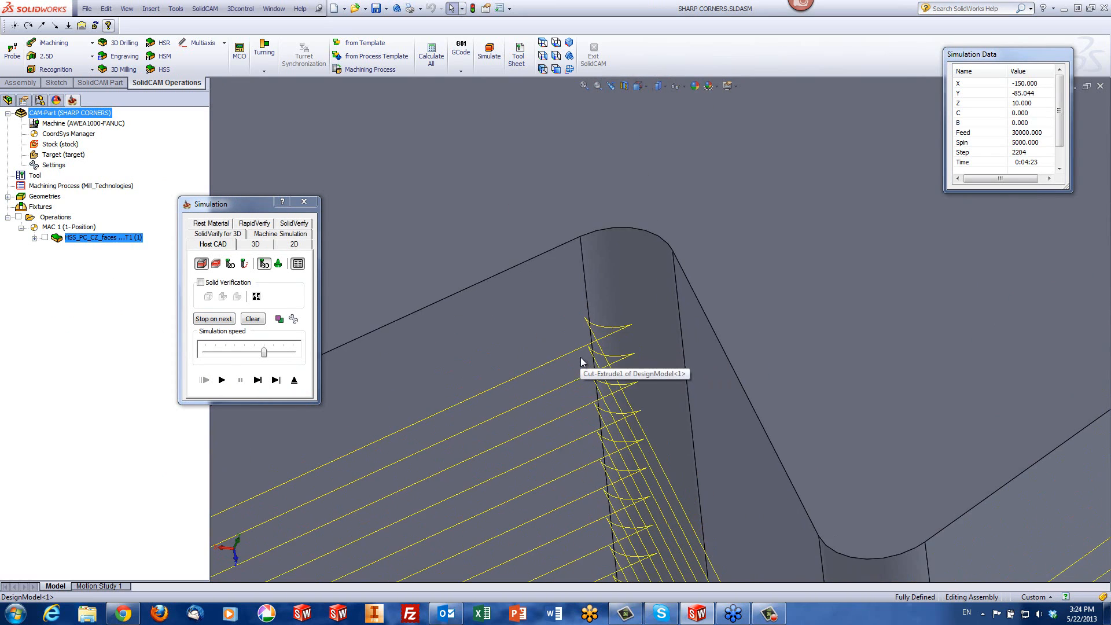
middle_click_drag(606, 331, 605, 376)
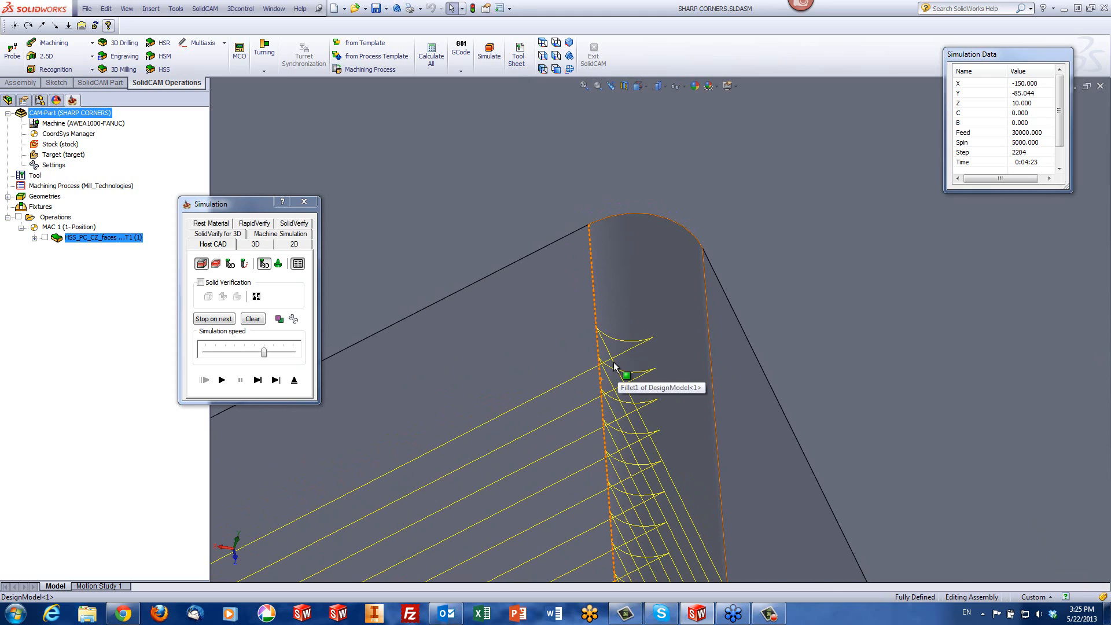
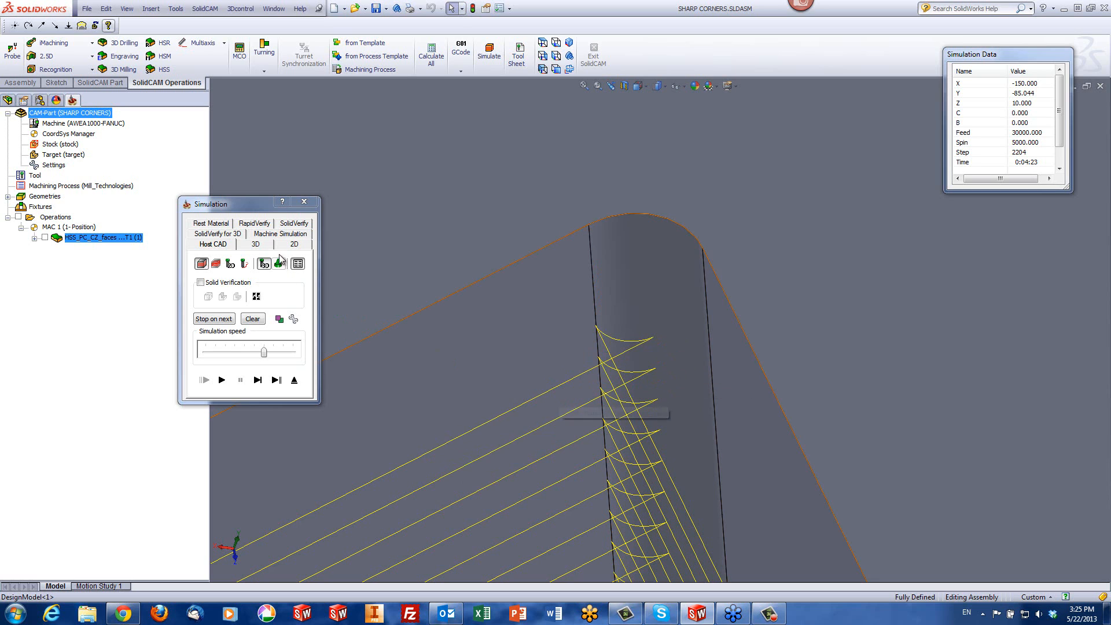
Run the SolidVerify simulation of the 6 mm tool's Constant Z passes on the solid part and exit the simulation
left_click(289, 224)
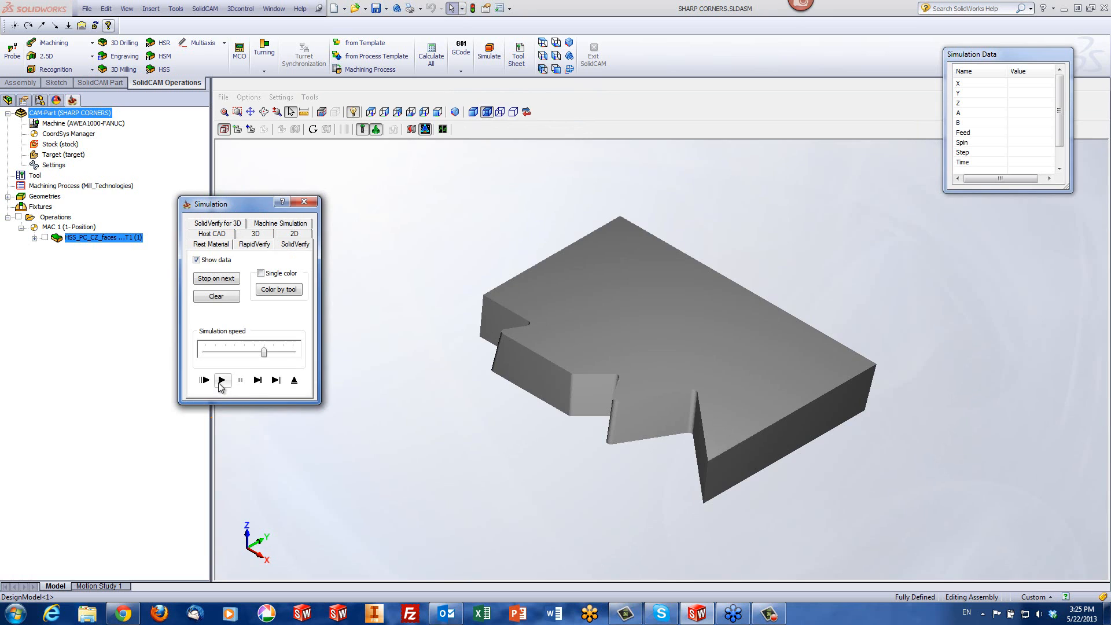
left_click(221, 380)
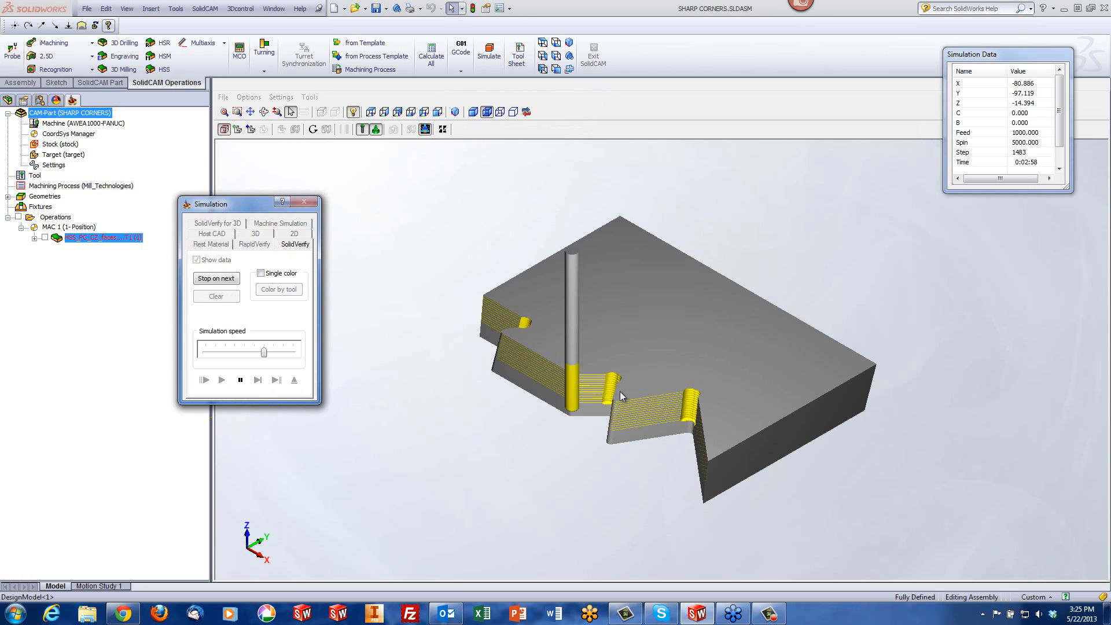
left_click(241, 380)
left_click(294, 380)
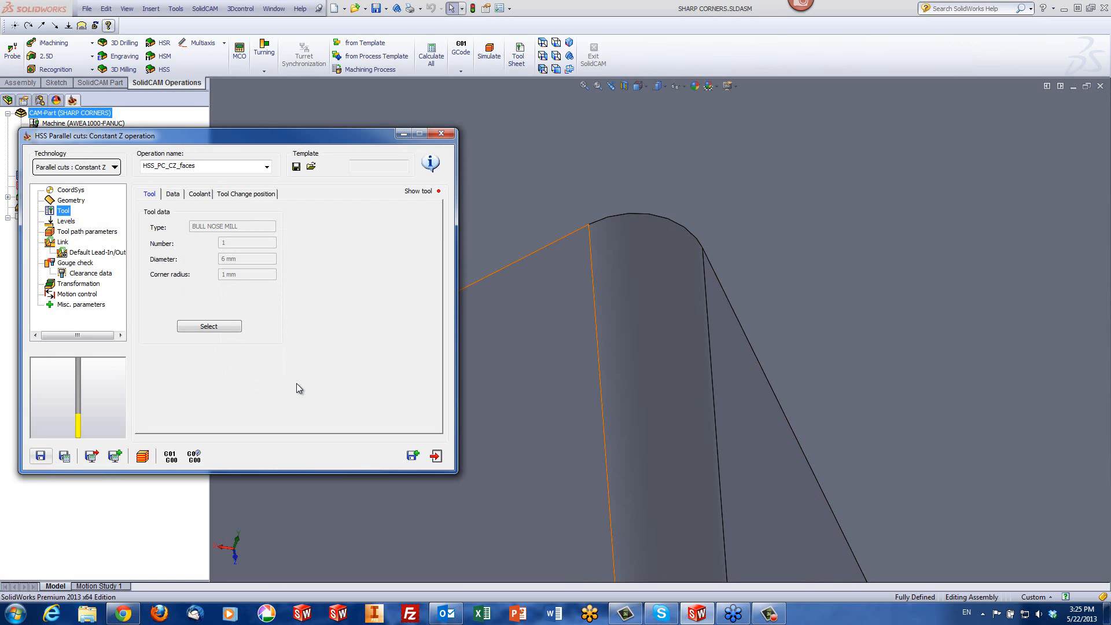
Enable Round corners in the operation's geometry settings with an additional radius of 0.1
left_click(68, 202)
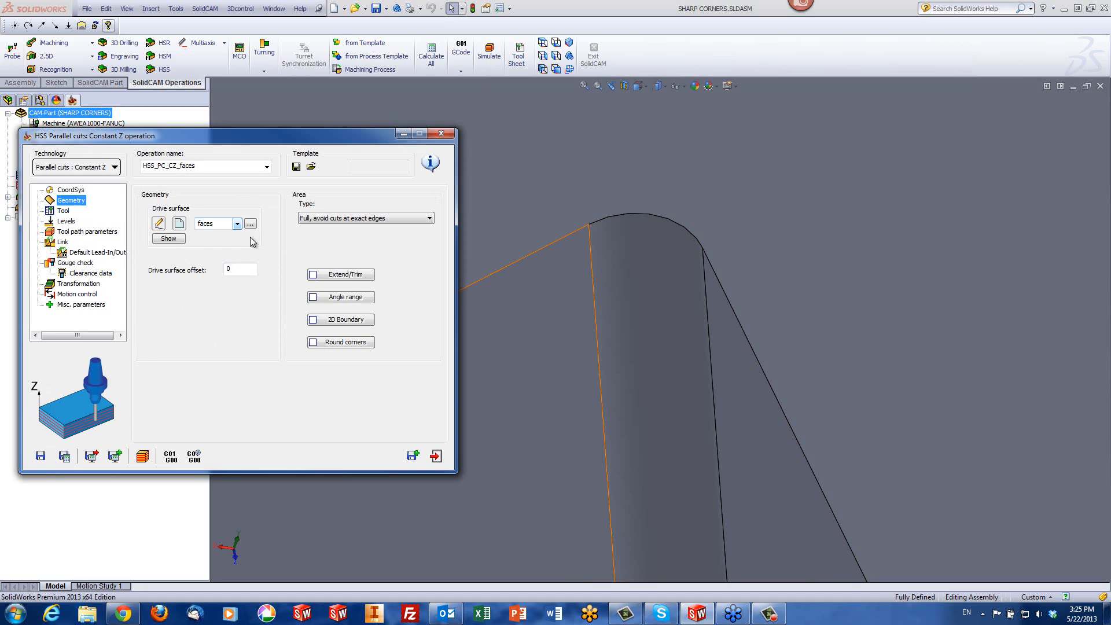
left_click_drag(235, 134, 313, 63)
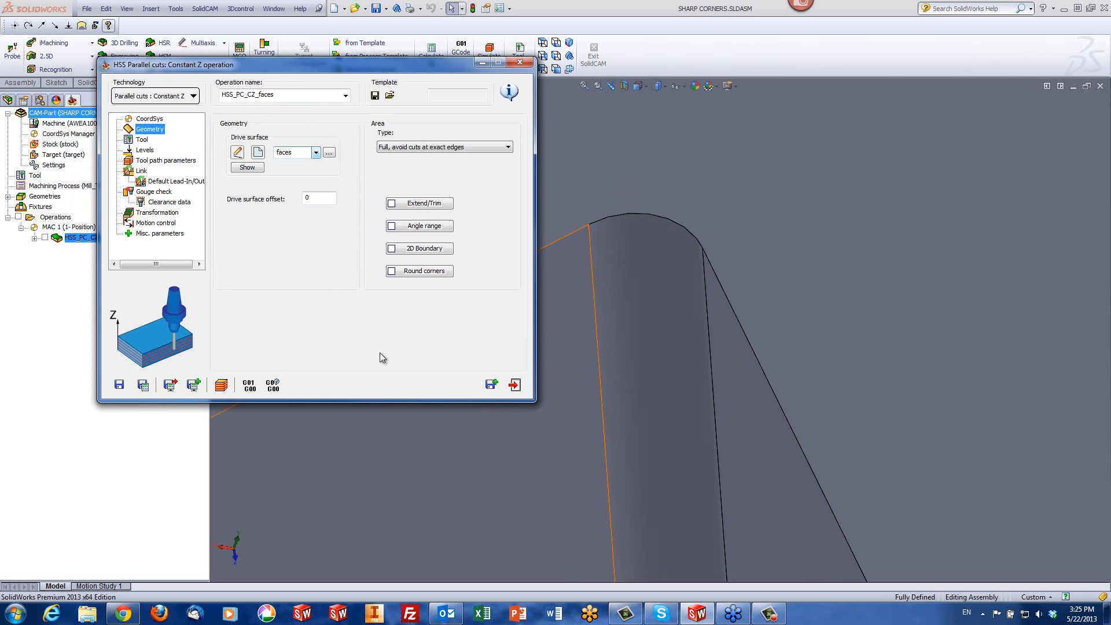
left_click(421, 272)
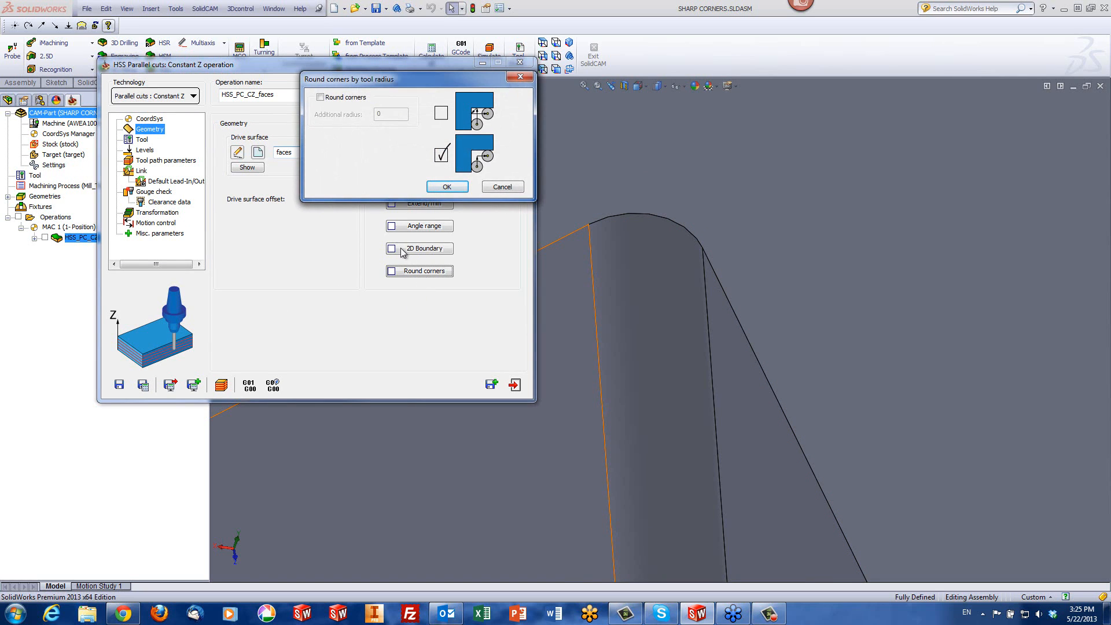
left_click(320, 99)
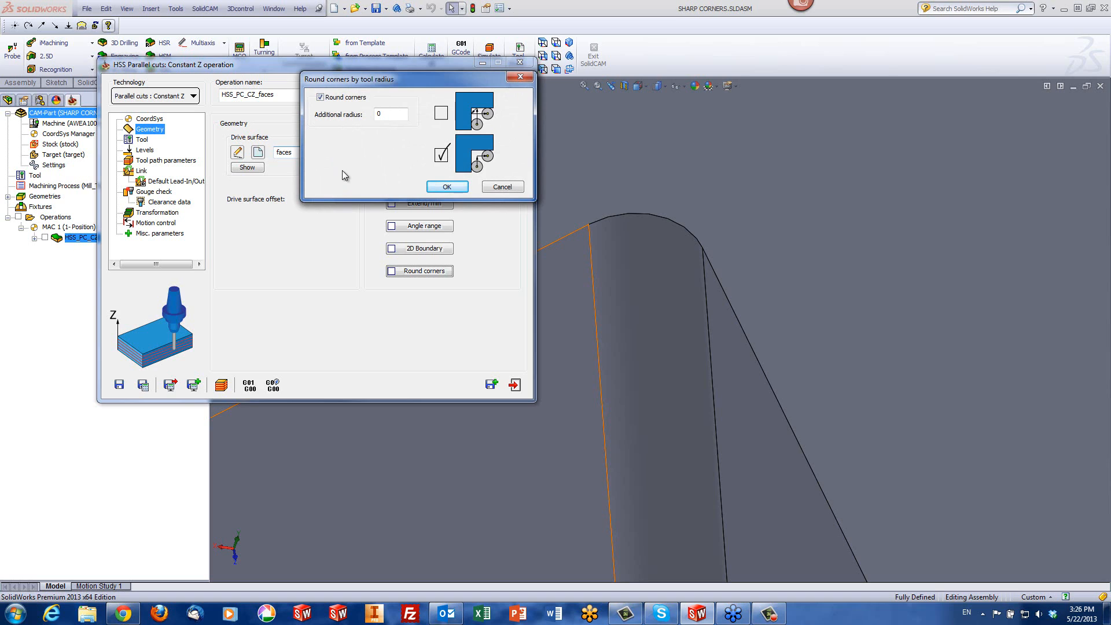
double_click(385, 114)
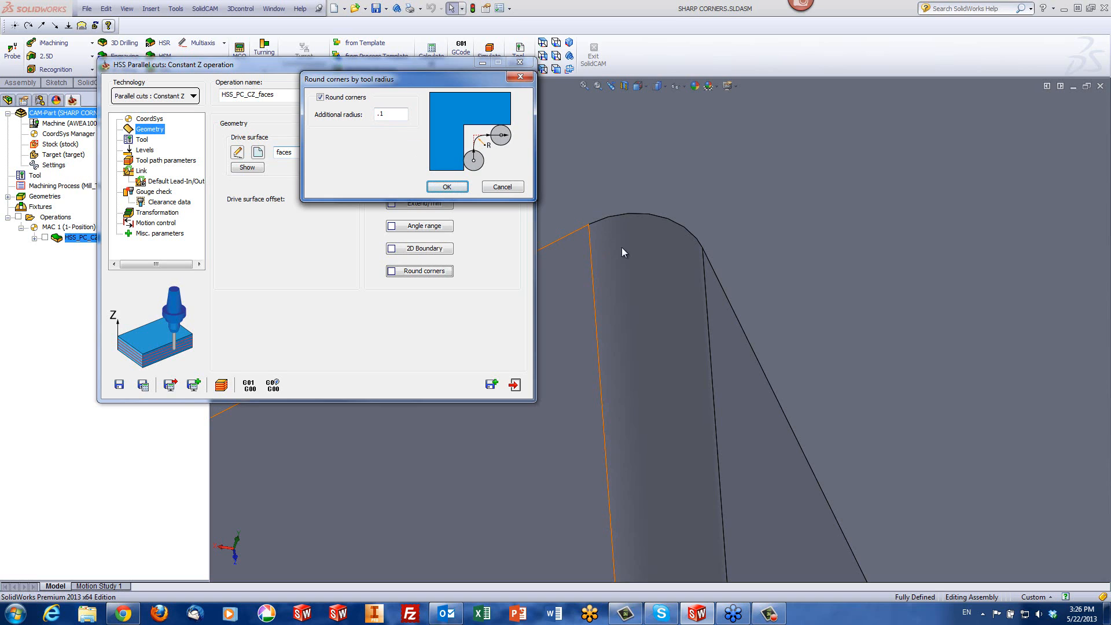
left_click(439, 187)
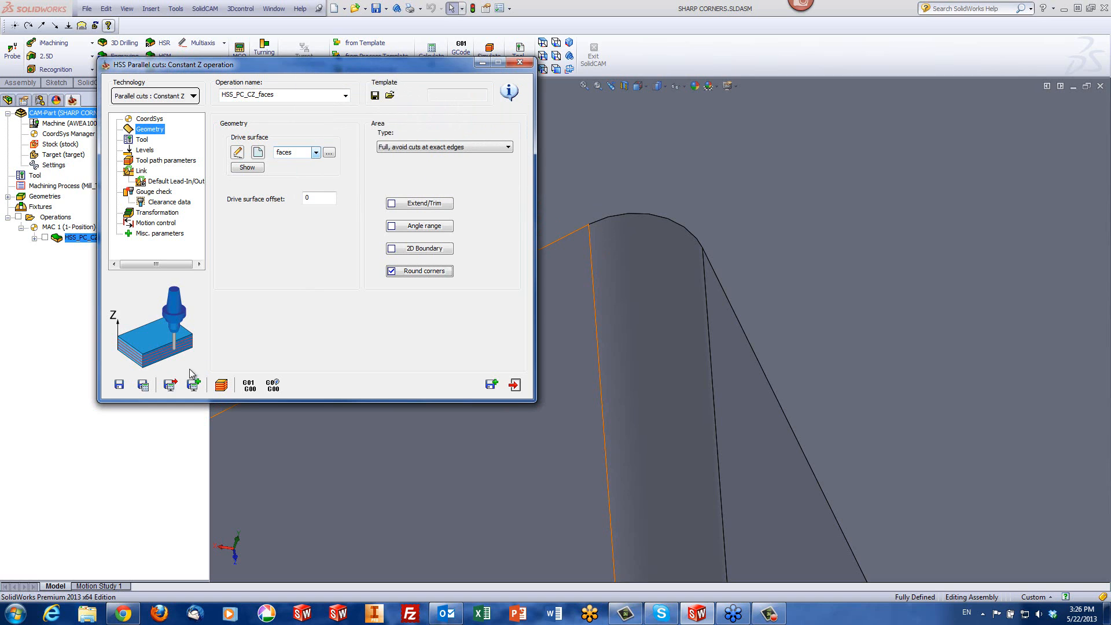
Recalculate the operation with rounded corners and run the Host CAD simulation, viewing the passes at the filleted inner corner
left_click(223, 389)
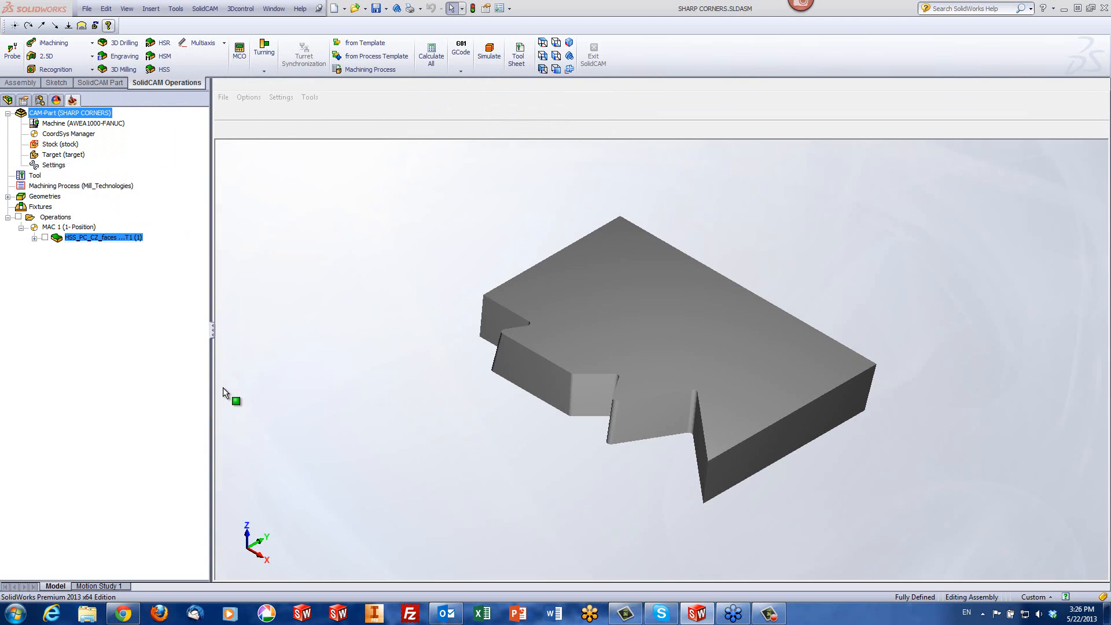
left_click(237, 245)
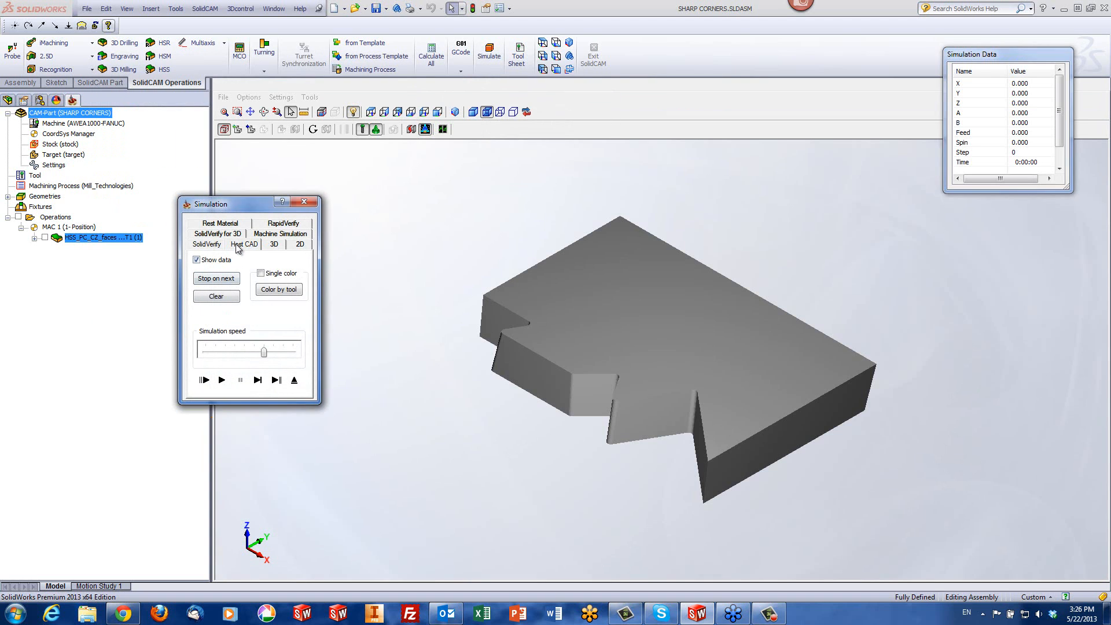
left_click(222, 380)
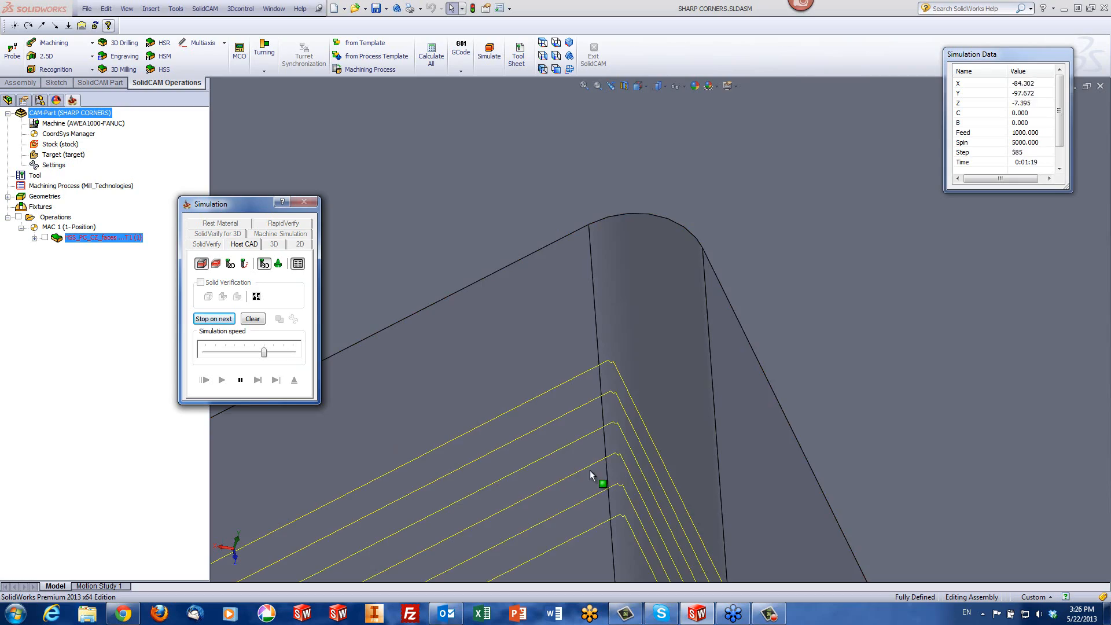
middle_click_drag(602, 364, 561, 448)
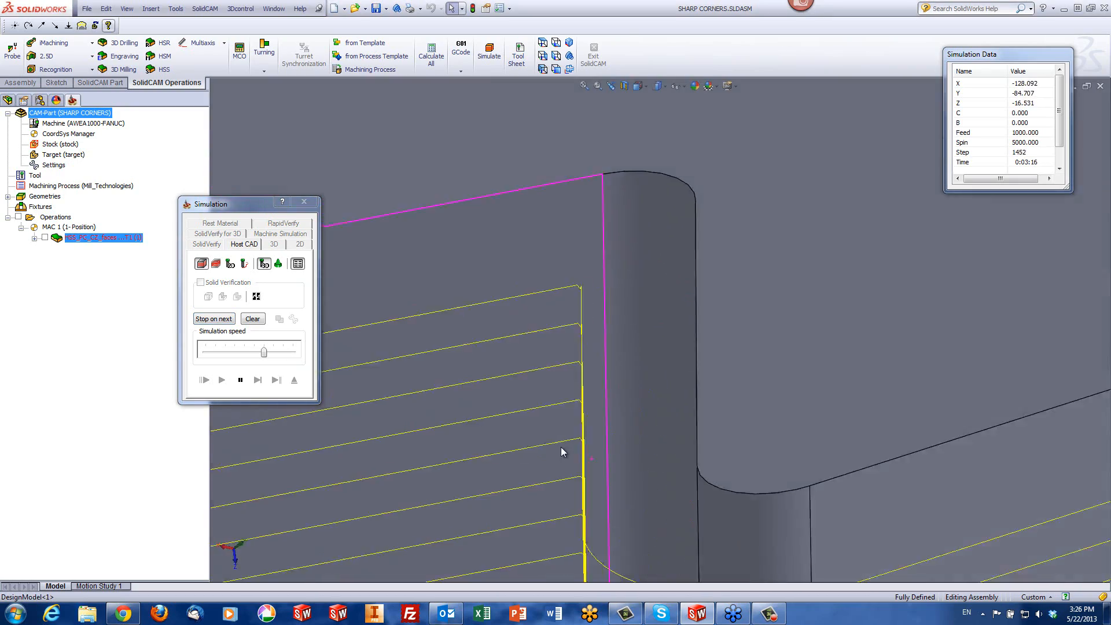
scroll(584, 471, "up", 7)
scroll(622, 445, "down", 1)
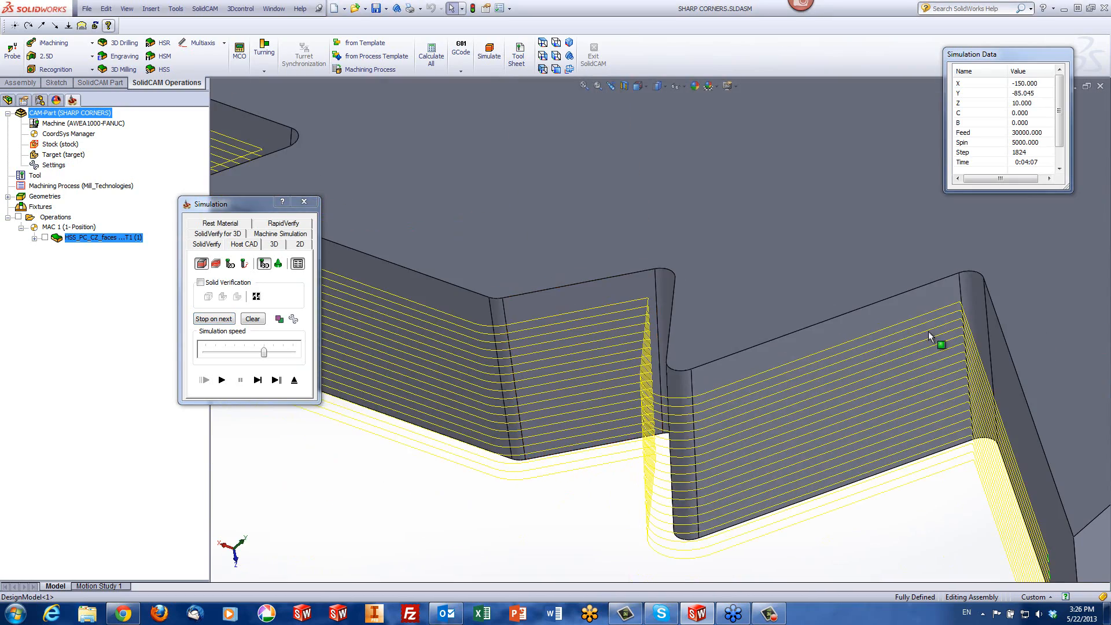
Examine the rounded passes at the narrow inner corners of the notched side, and exit the simulation
middle_click(976, 322)
middle_click_drag(976, 322, 947, 347)
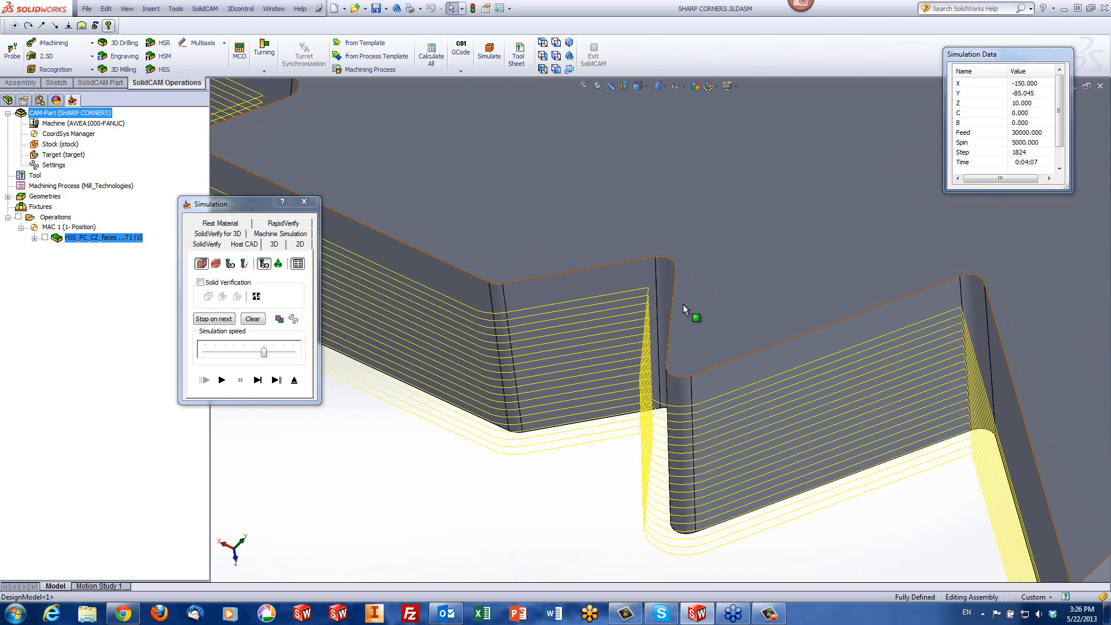
scroll(644, 315, "down", 1)
scroll(651, 286, "down", 1)
scroll(654, 281, "up", 1)
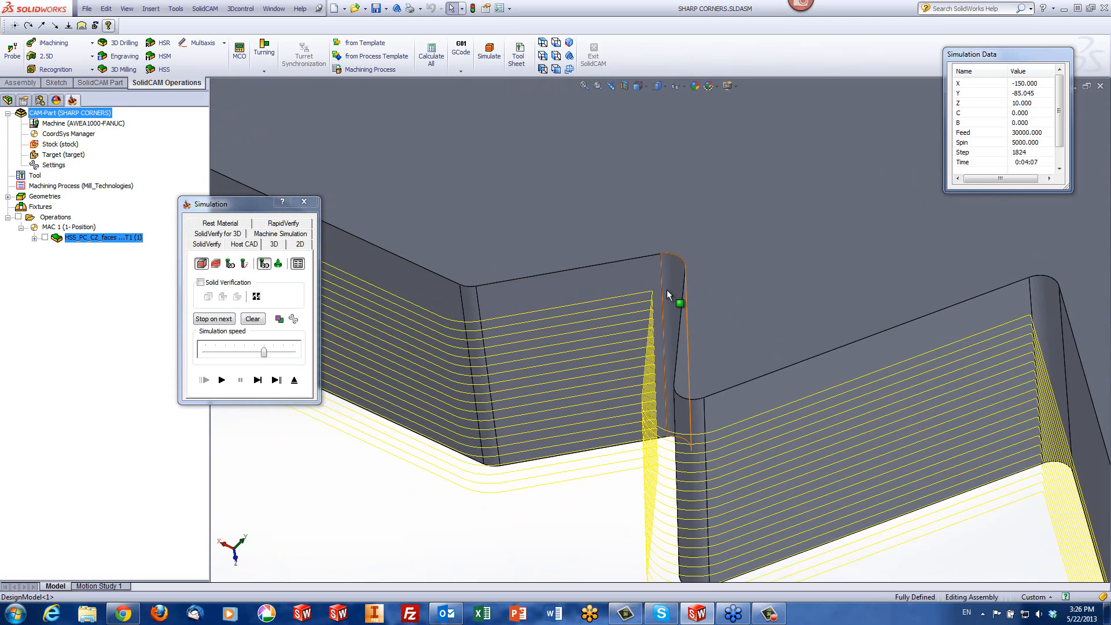
middle_click(660, 304)
middle_click_drag(664, 308, 668, 303)
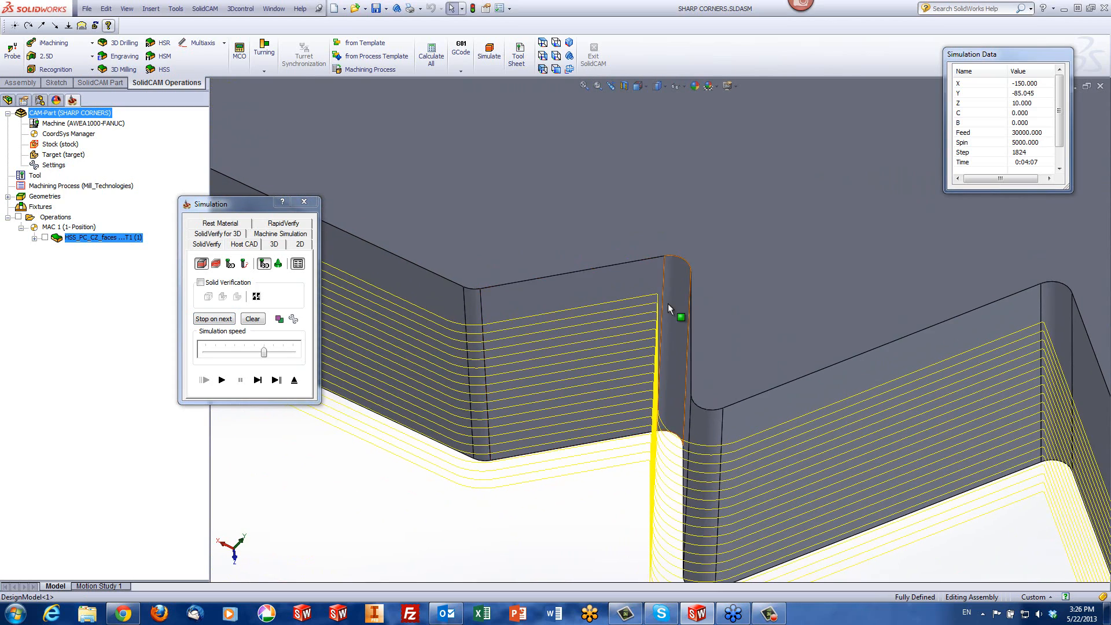
left_click(294, 379)
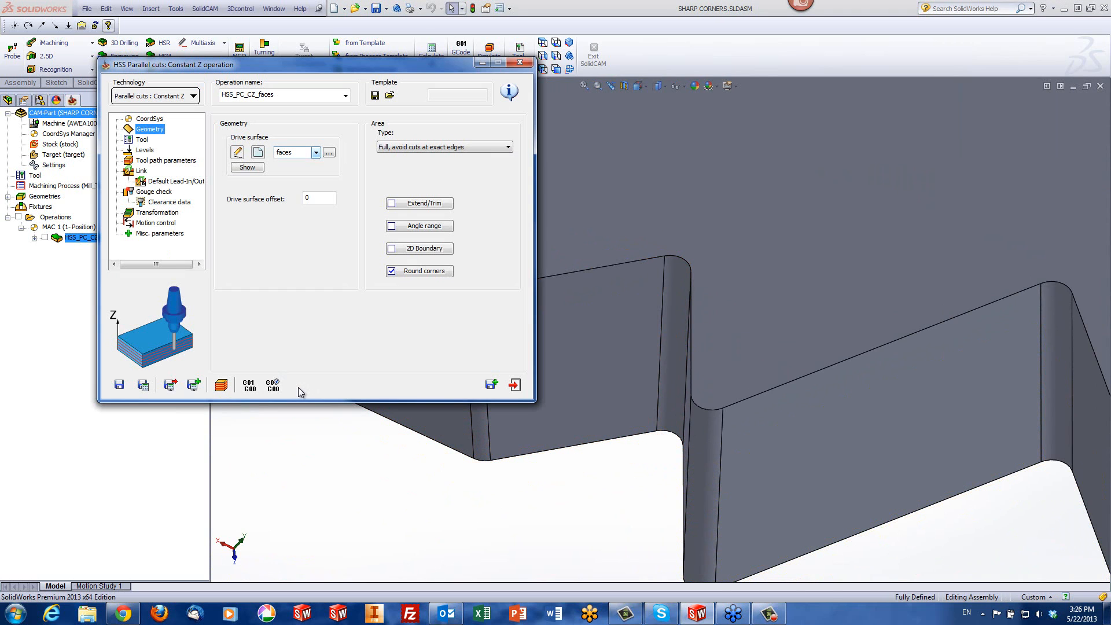
Verify the rounded-corner toolpath in SolidVerify, inspect the inner corners up close, and exit both the simulation and the operation
left_click(221, 385)
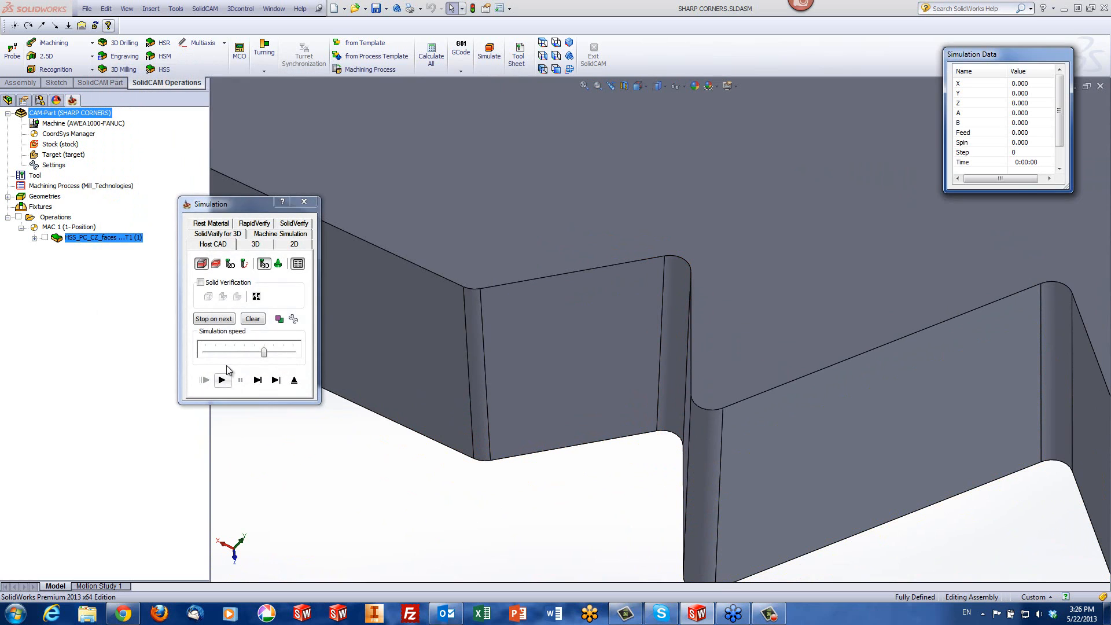
left_click(292, 224)
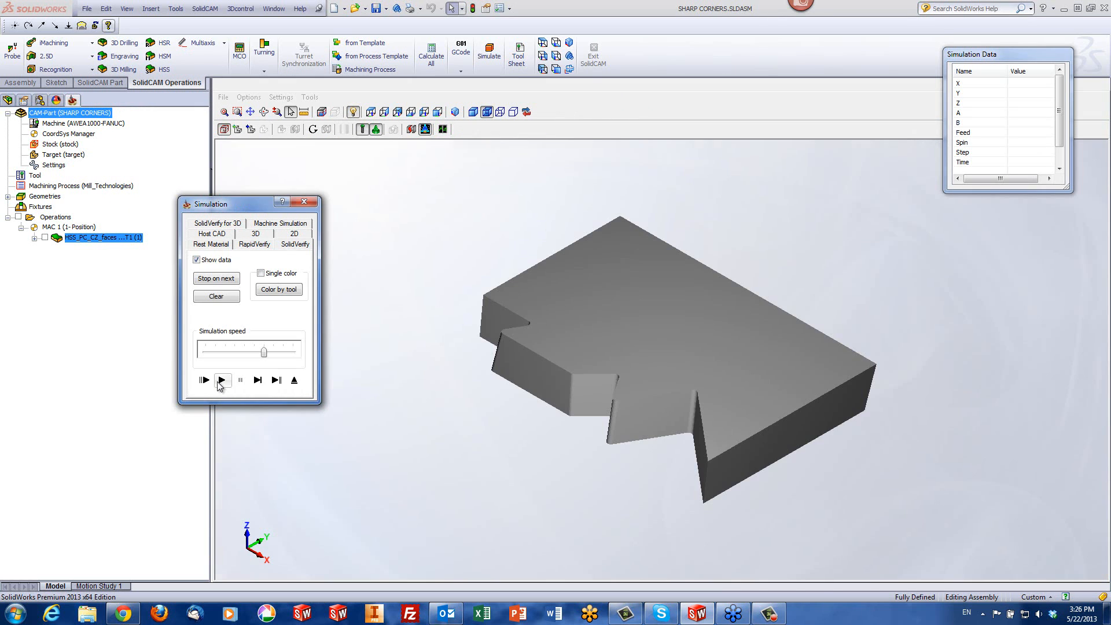
left_click(222, 380)
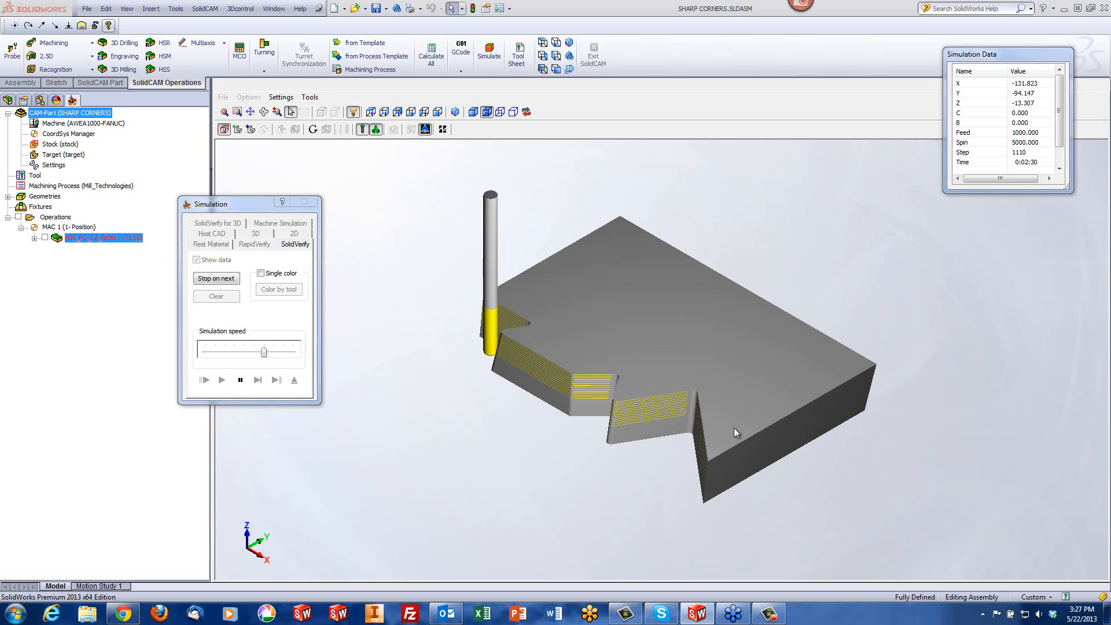
scroll(724, 402, "up", 1)
scroll(724, 397, "up", 4)
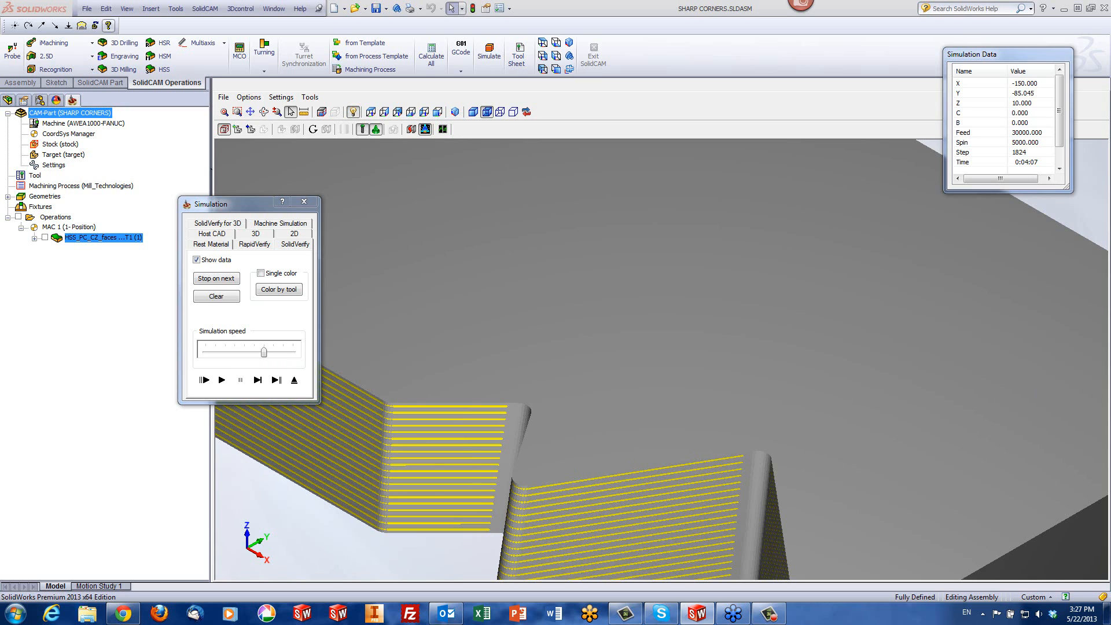
left_click(295, 382)
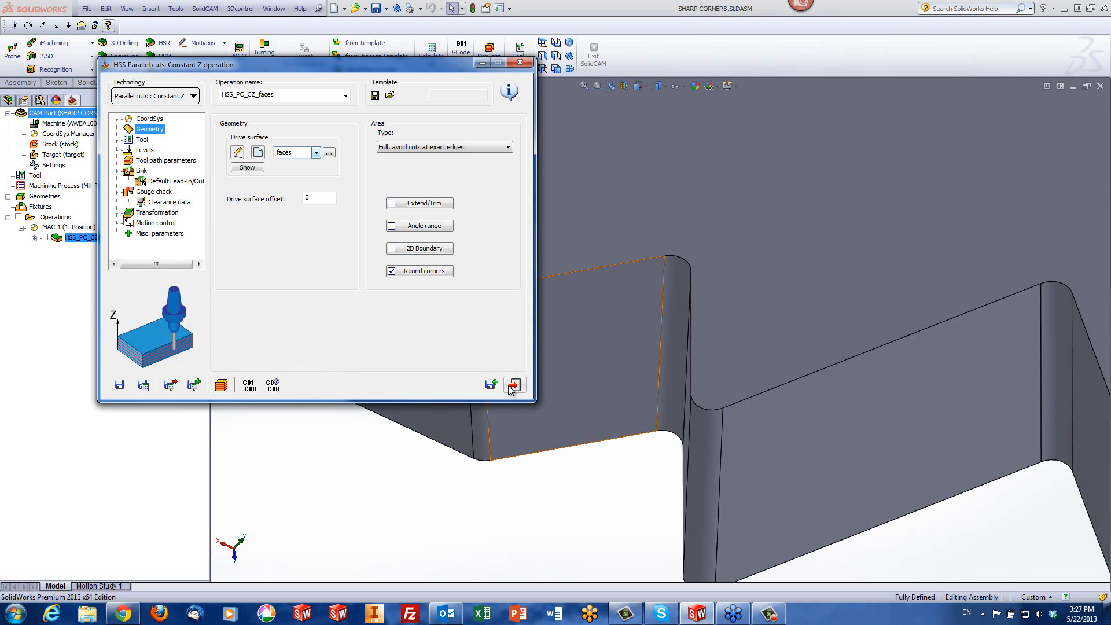
left_click(513, 386)
Examine the slanted end face beside the coordinate origin from several angles
scroll(566, 505, "up", 5)
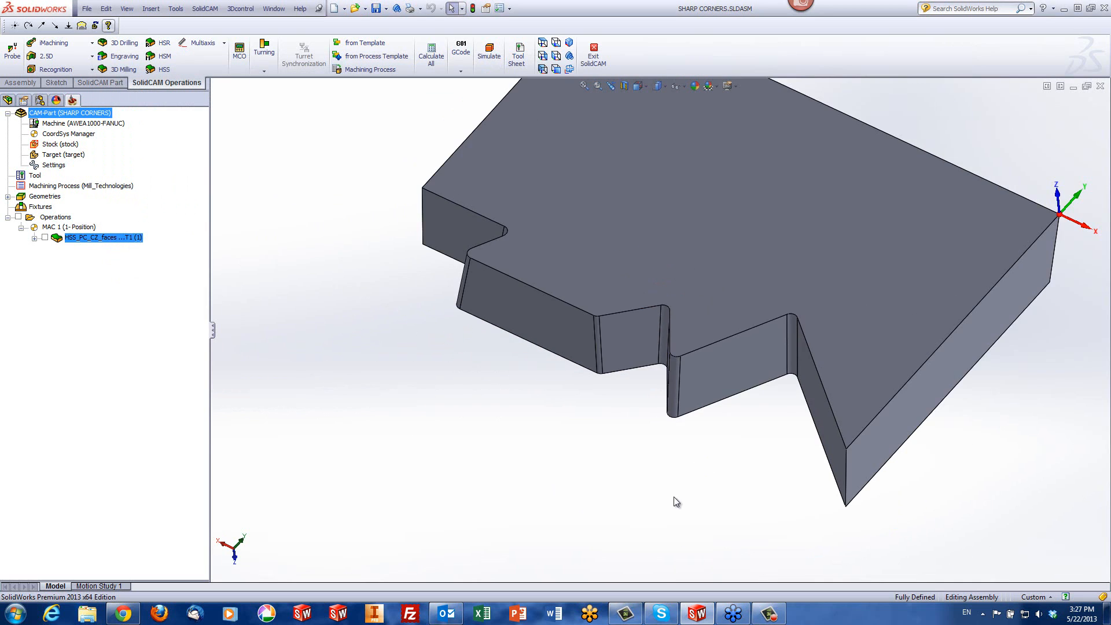
middle_click_drag(937, 411, 863, 394)
scroll(862, 395, "up", 4)
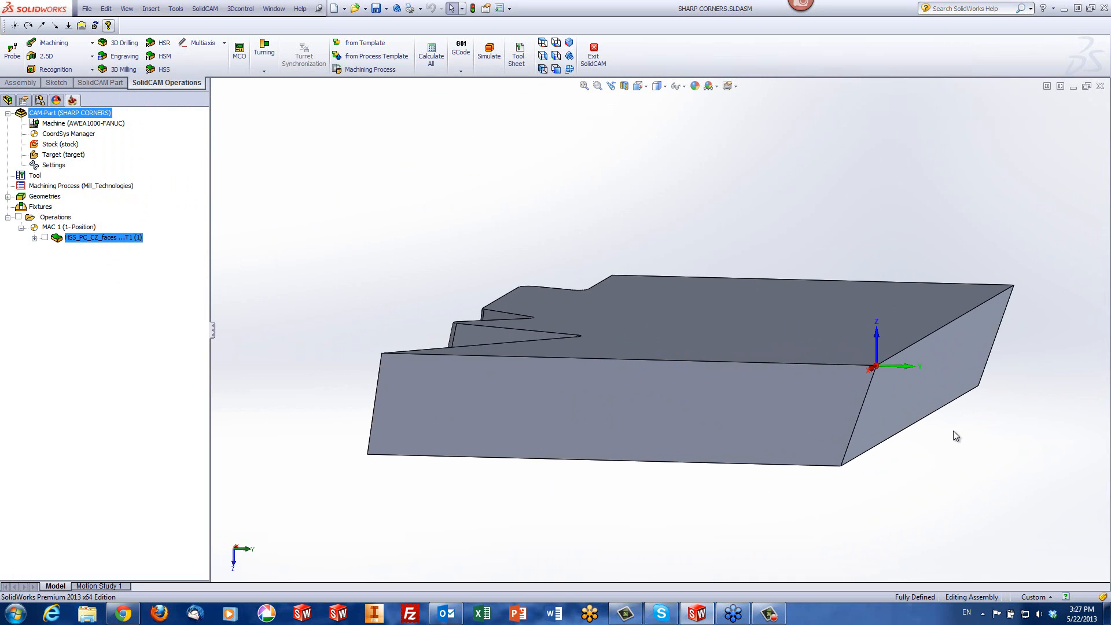
left_click(930, 388)
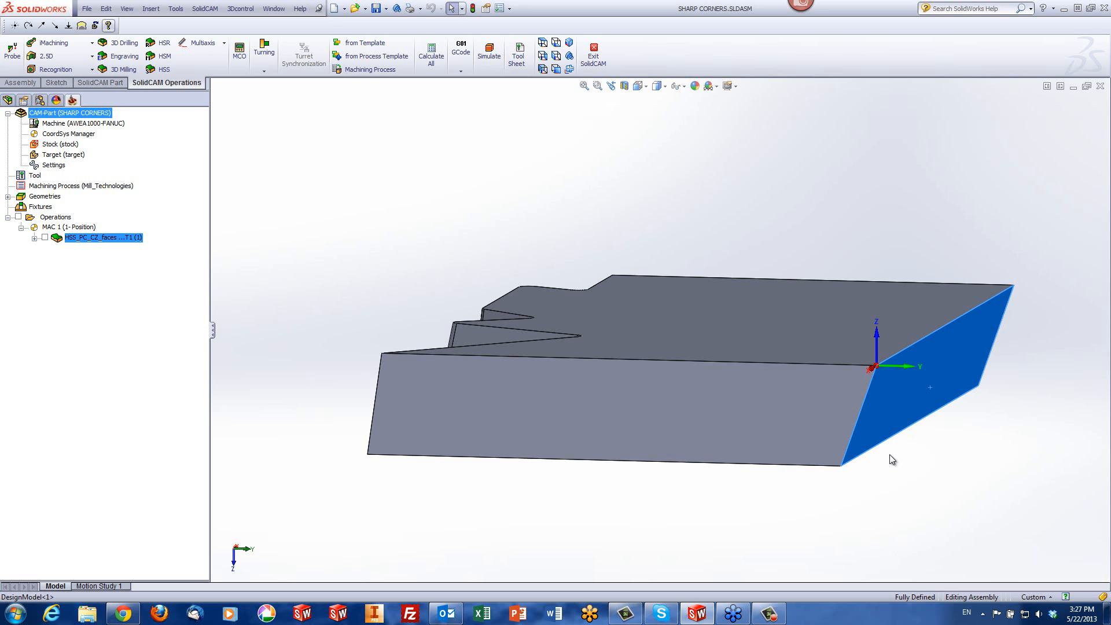
middle_click_drag(891, 455, 685, 347)
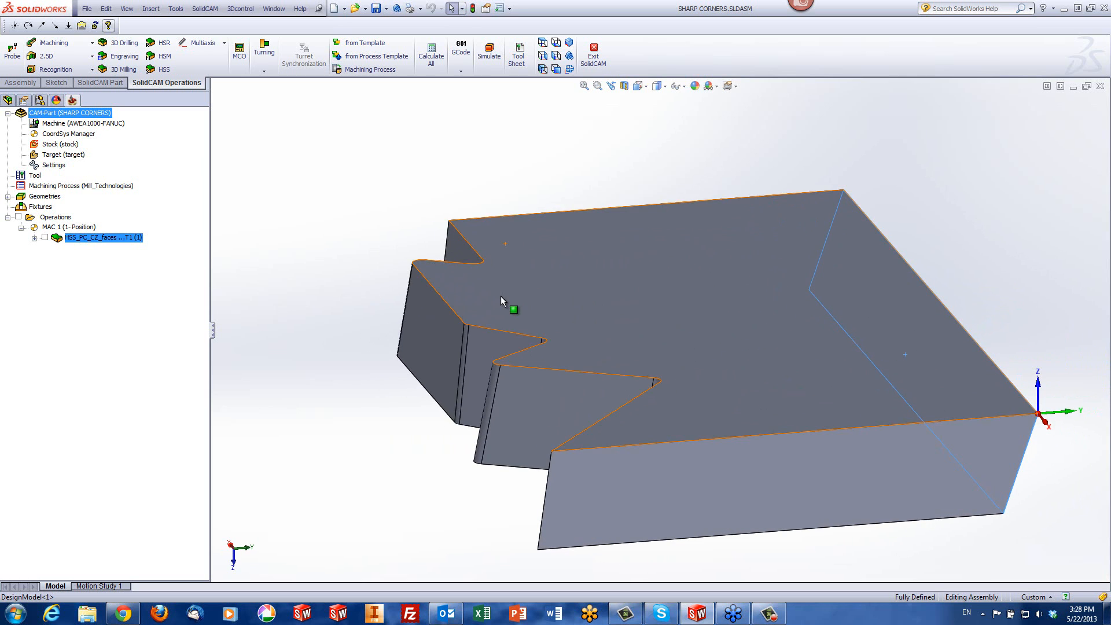
middle_click_drag(793, 340, 771, 346)
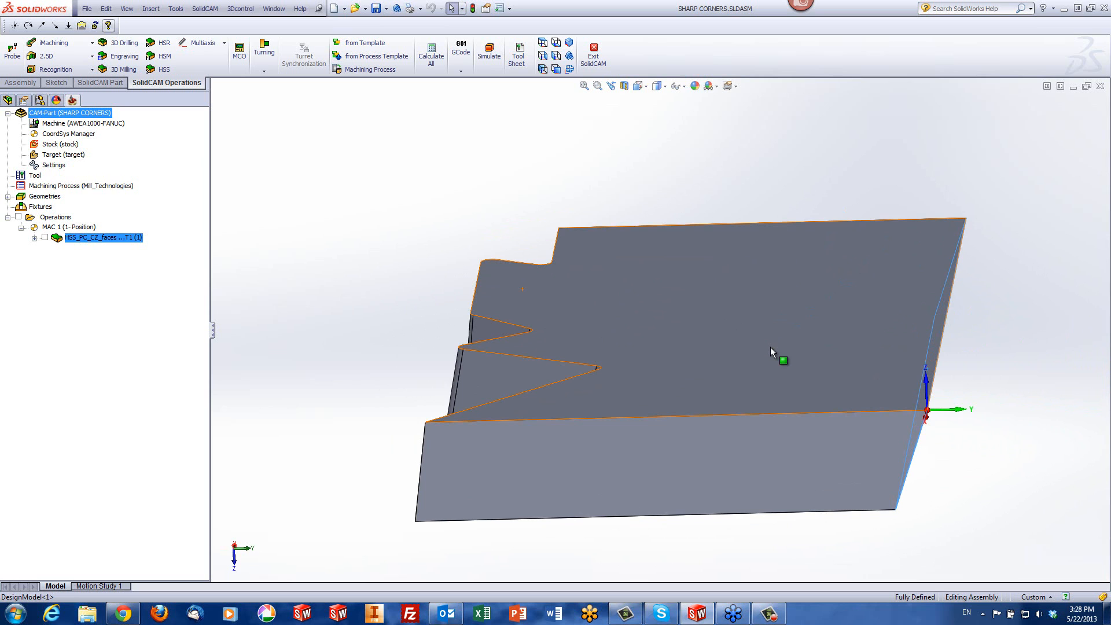
middle_click_drag(903, 377, 971, 350)
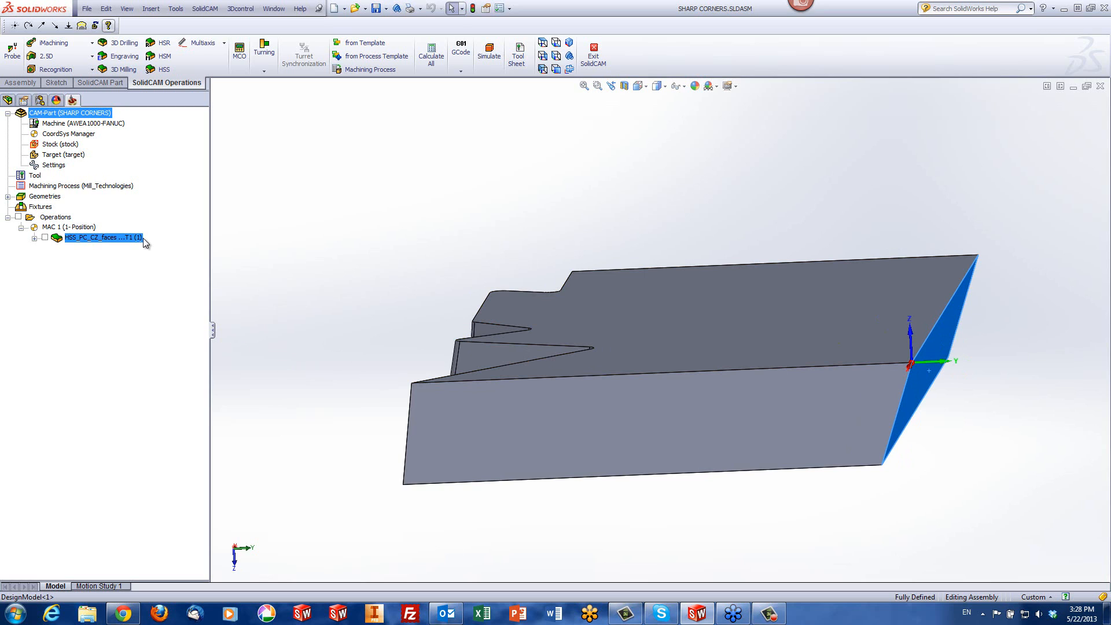
Start a new HSS Constant Z operation with the slanted end face as its drive surface, and show its levels
left_click(168, 69)
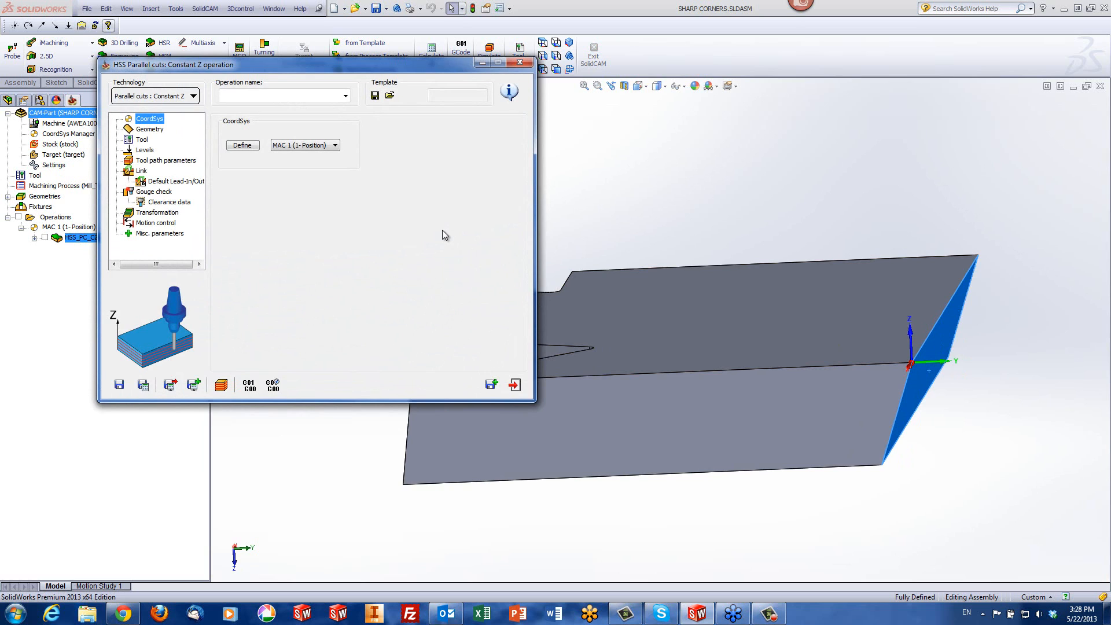
left_click(149, 129)
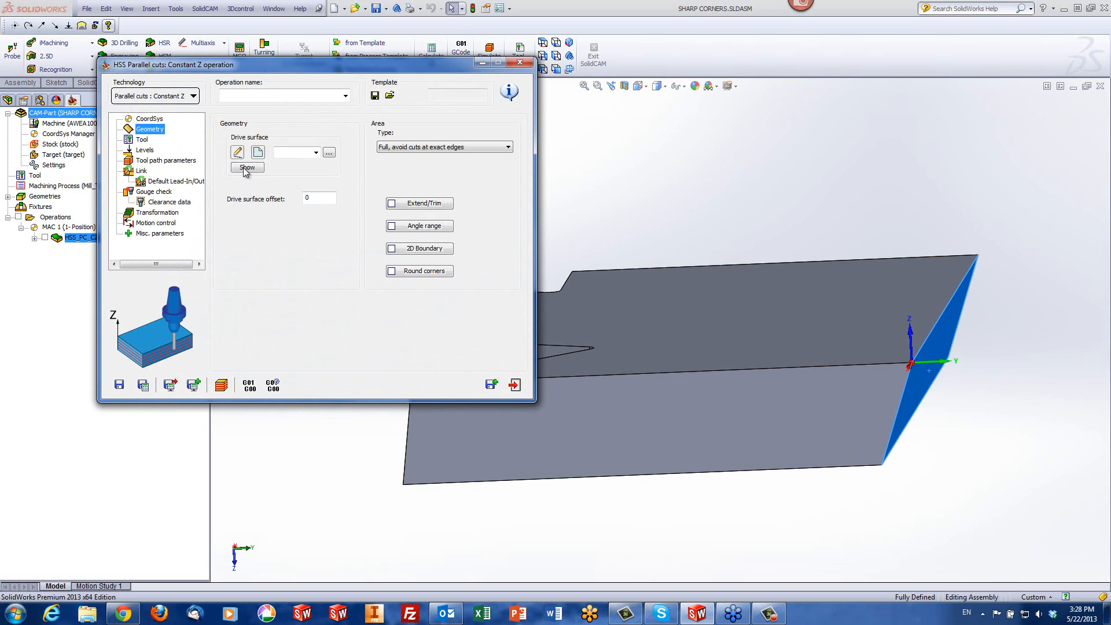
left_click(258, 152)
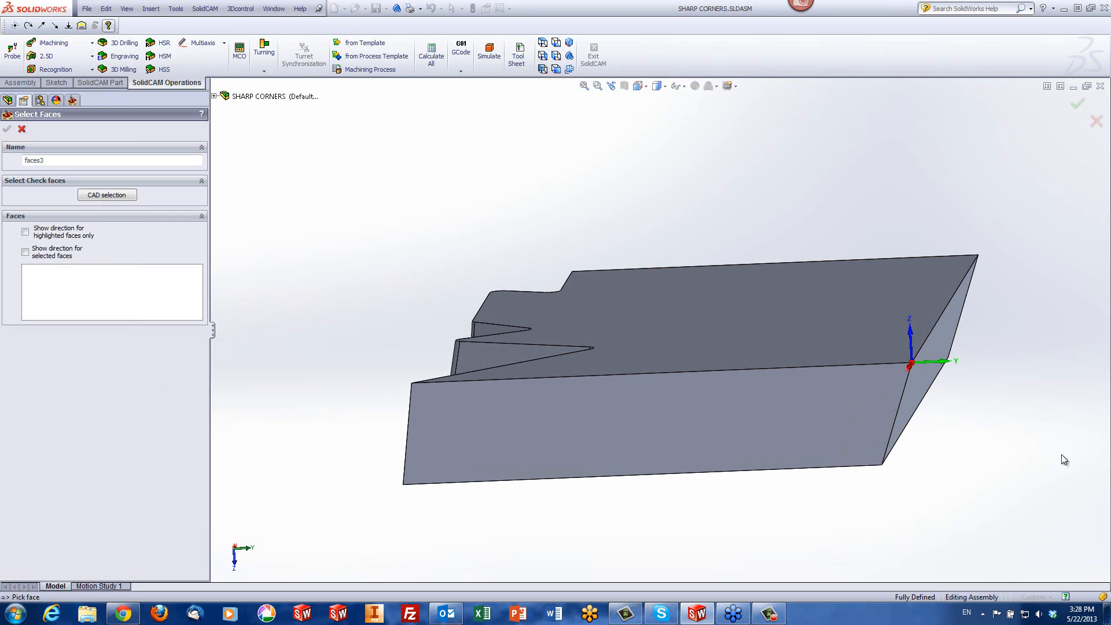
left_click(912, 403)
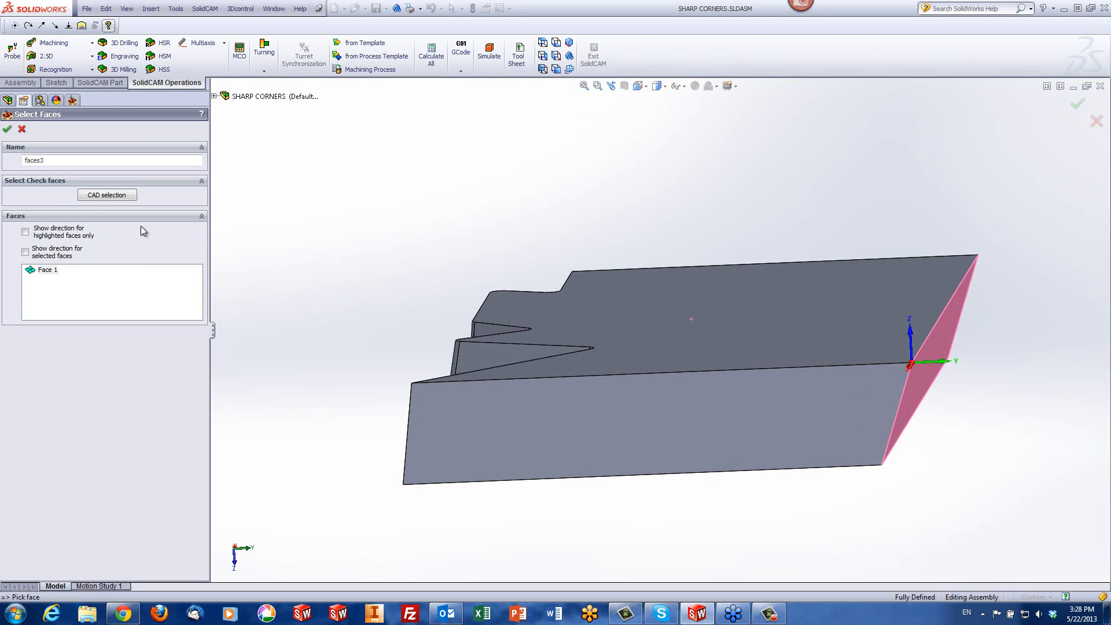
left_click(6, 129)
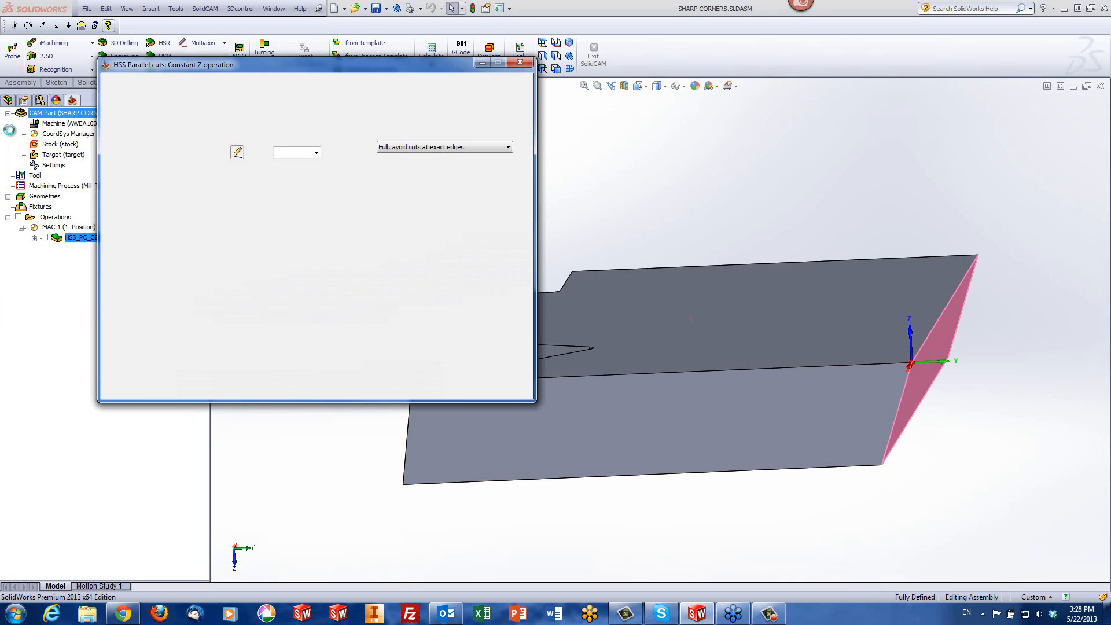
left_click(146, 149)
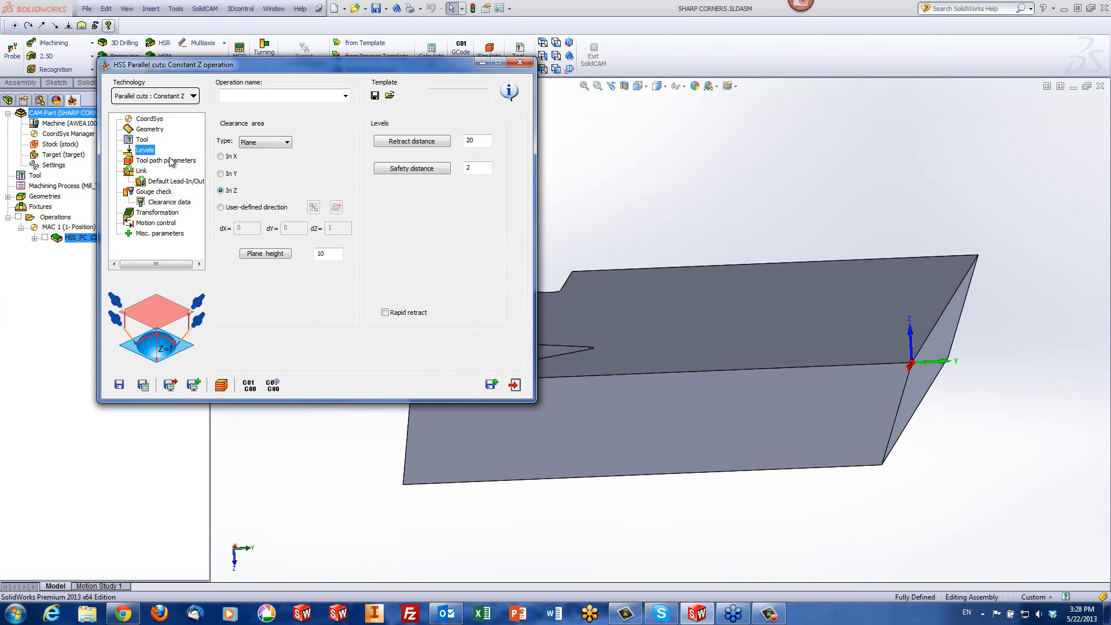
Bring up the tool table for the operation and pick the 24 mm slot mill, tool number 2
left_click(142, 139)
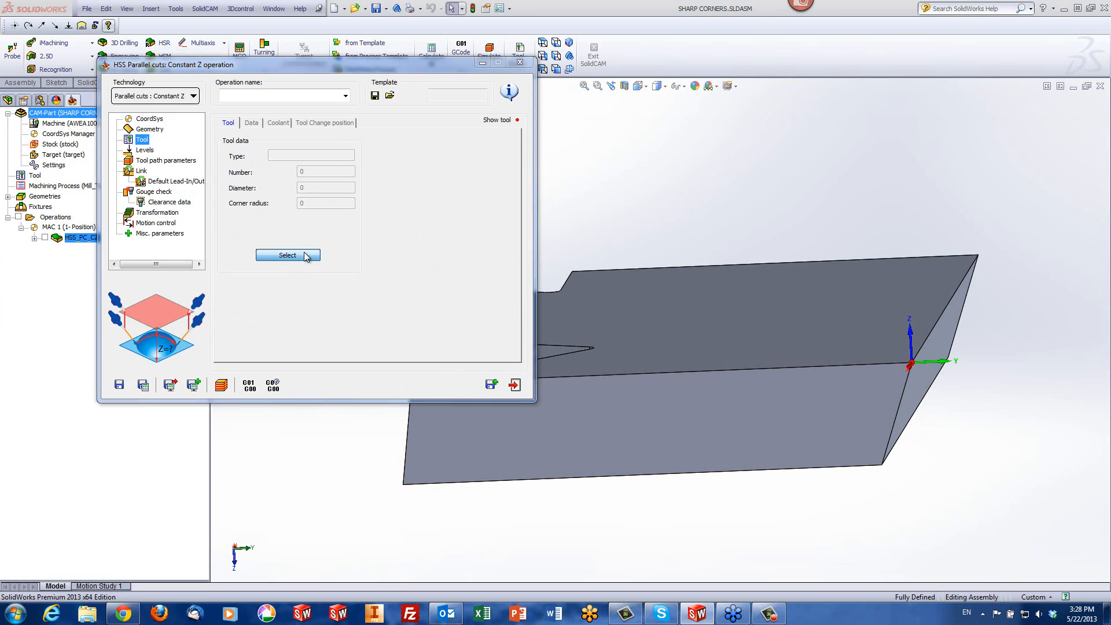
left_click(305, 255)
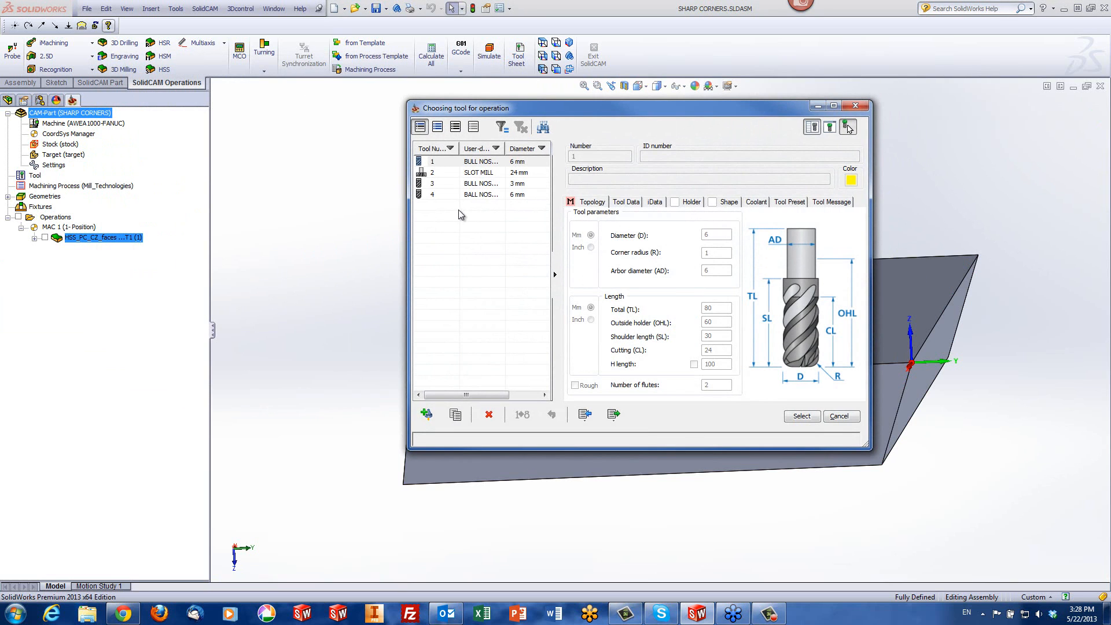
left_click(483, 174)
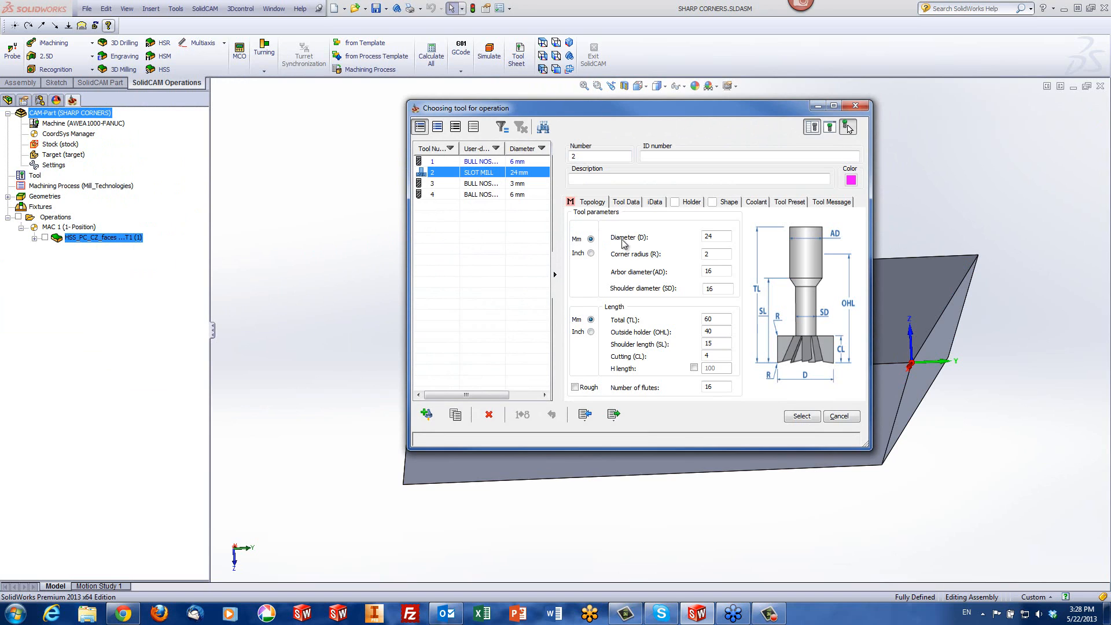
Set the slot mill's arbor diameter and shoulder diameter to 10 mm, and assign the tool to the operation
left_click(717, 271)
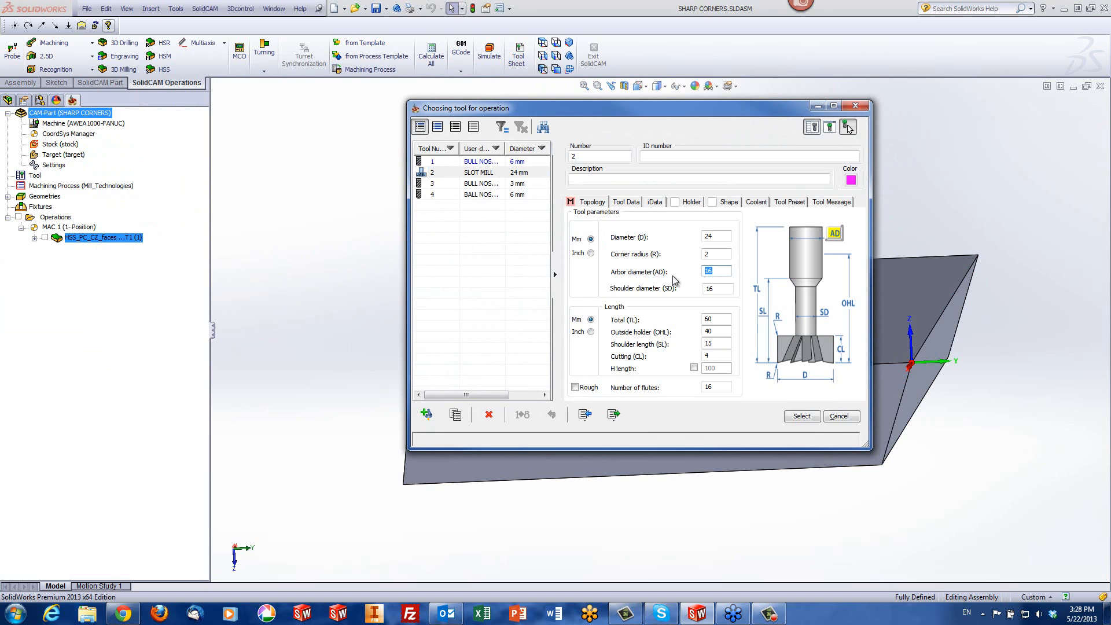
type("10")
left_click(707, 289)
type("1")
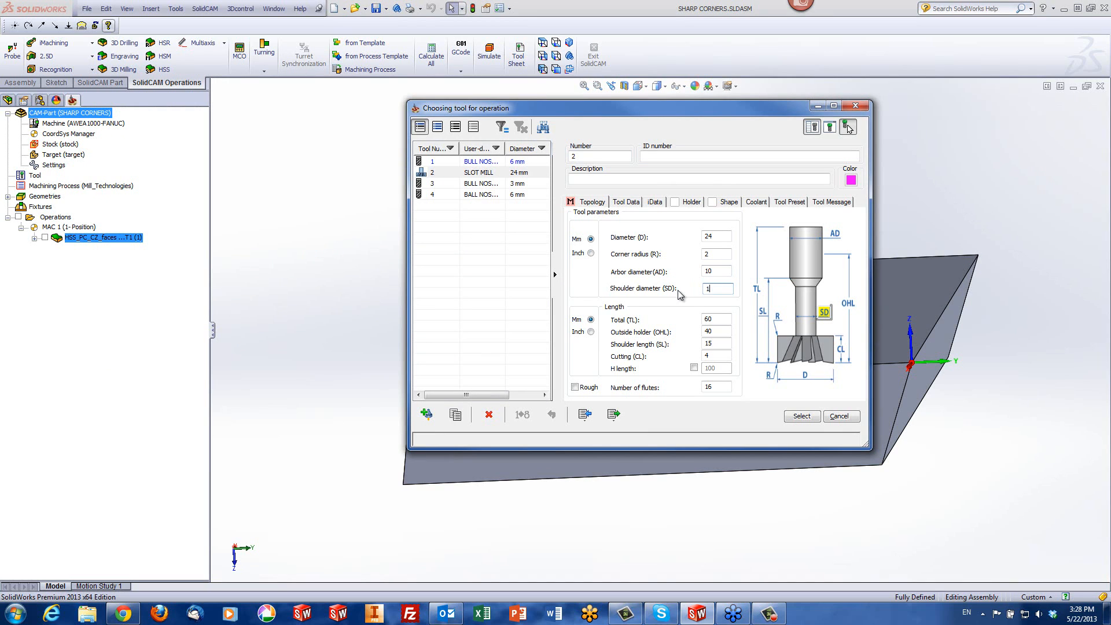
type("0")
left_click(714, 270)
left_click(711, 356)
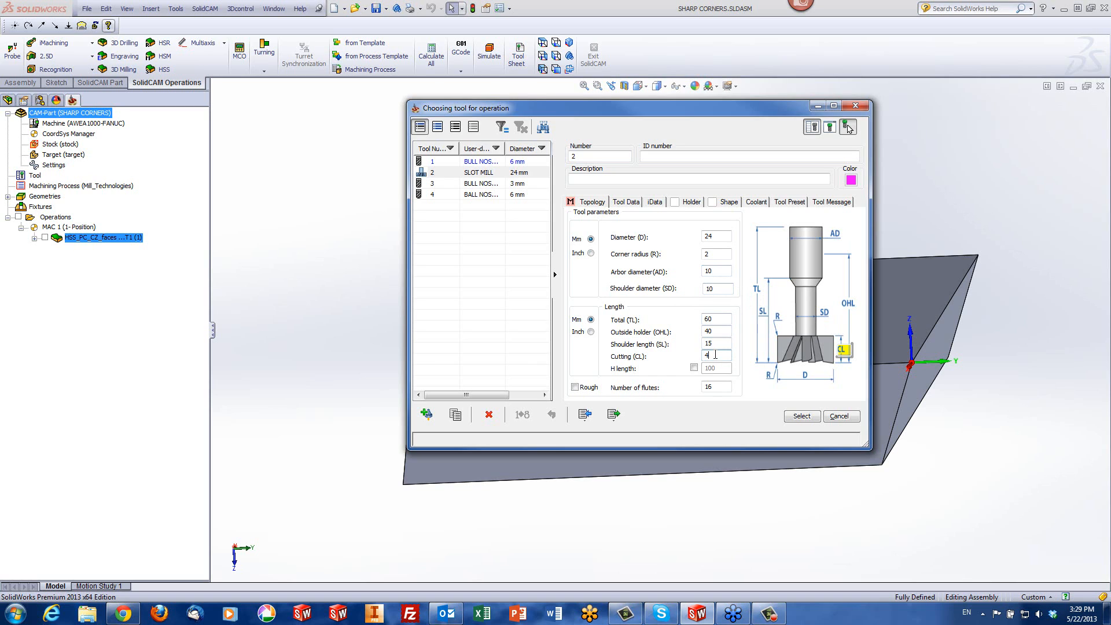
left_click(716, 252)
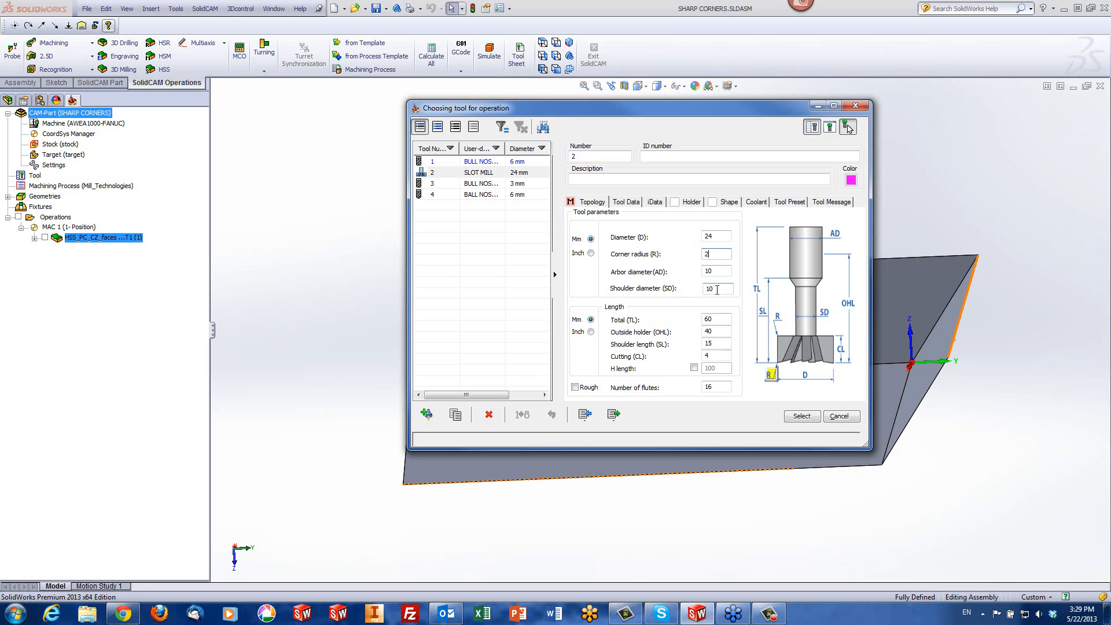
left_click(799, 417)
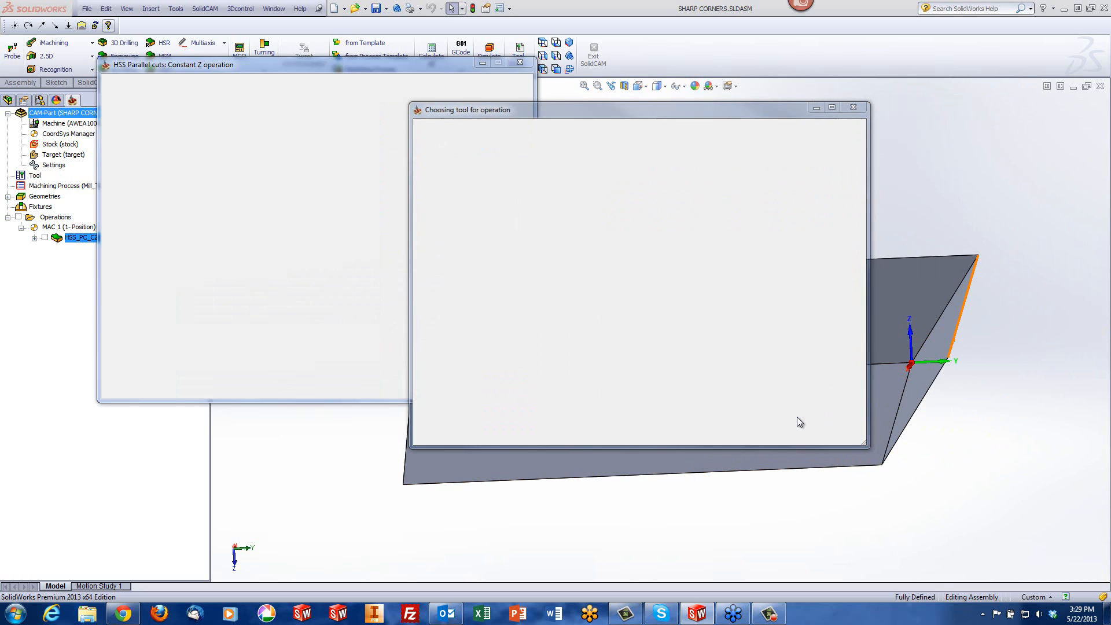
Set the operation's links to use a lead-in at the first entry and a lead-out at the last exit
left_click(167, 162)
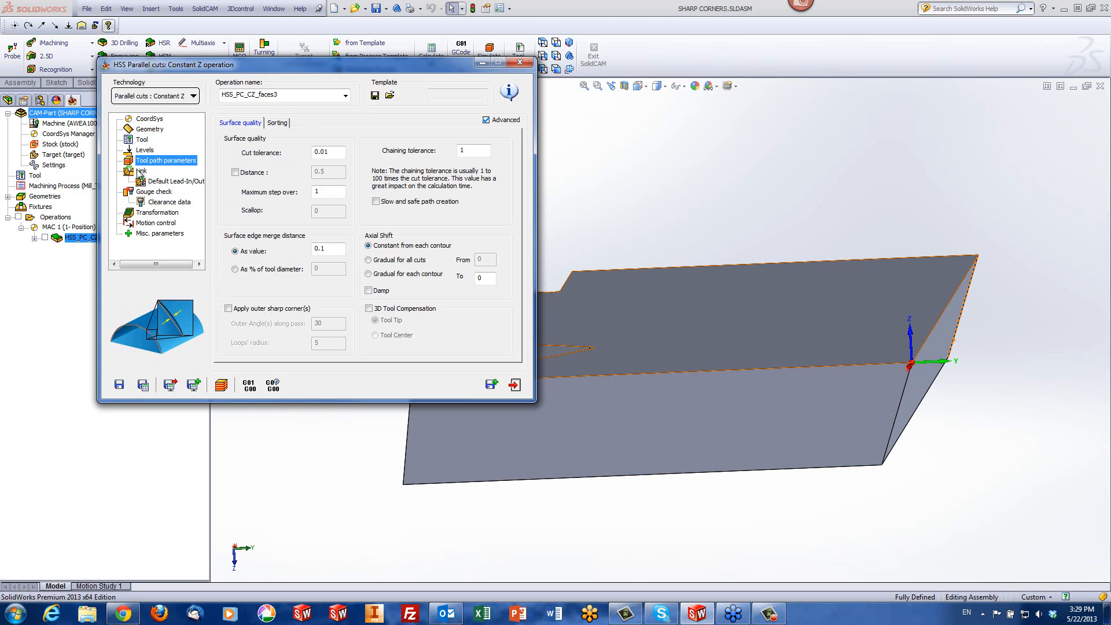
left_click(142, 171)
left_click(417, 155)
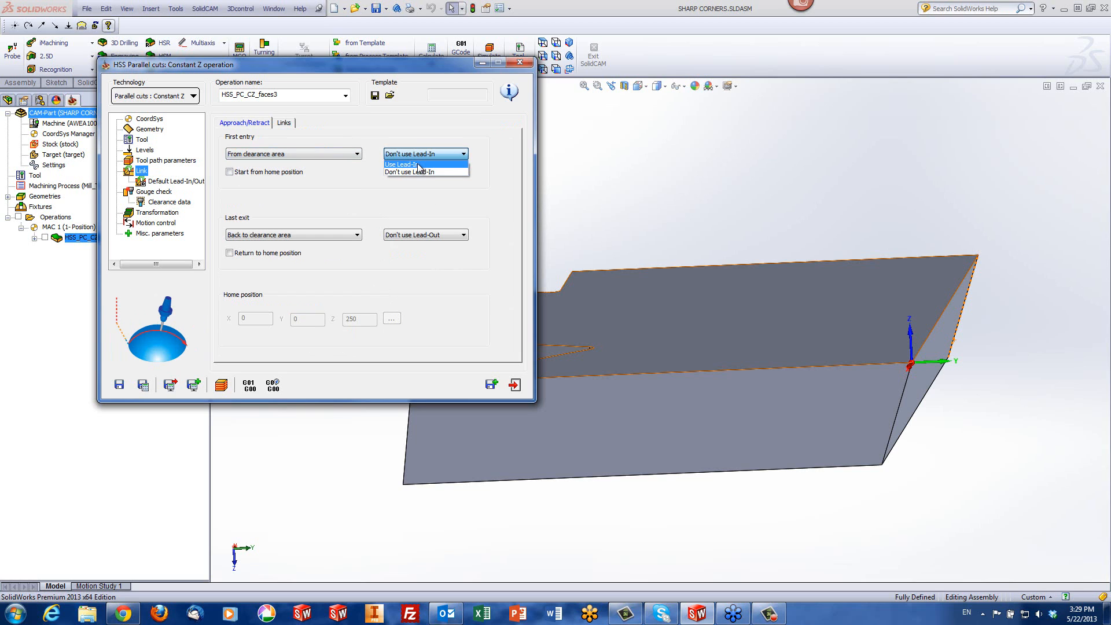
left_click(418, 165)
left_click(419, 235)
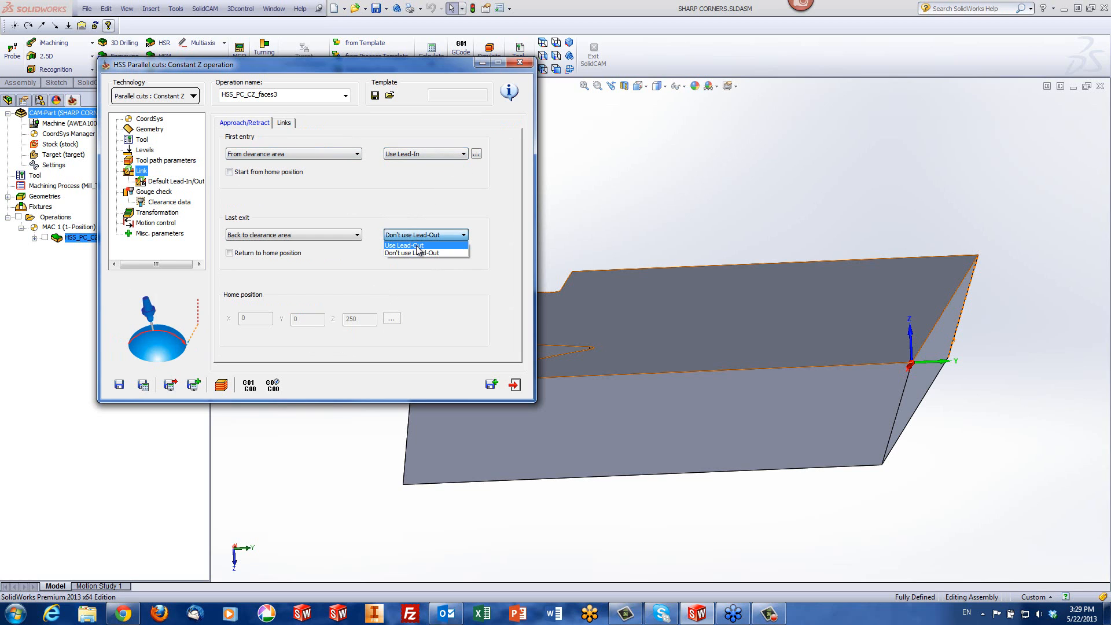
left_click(417, 246)
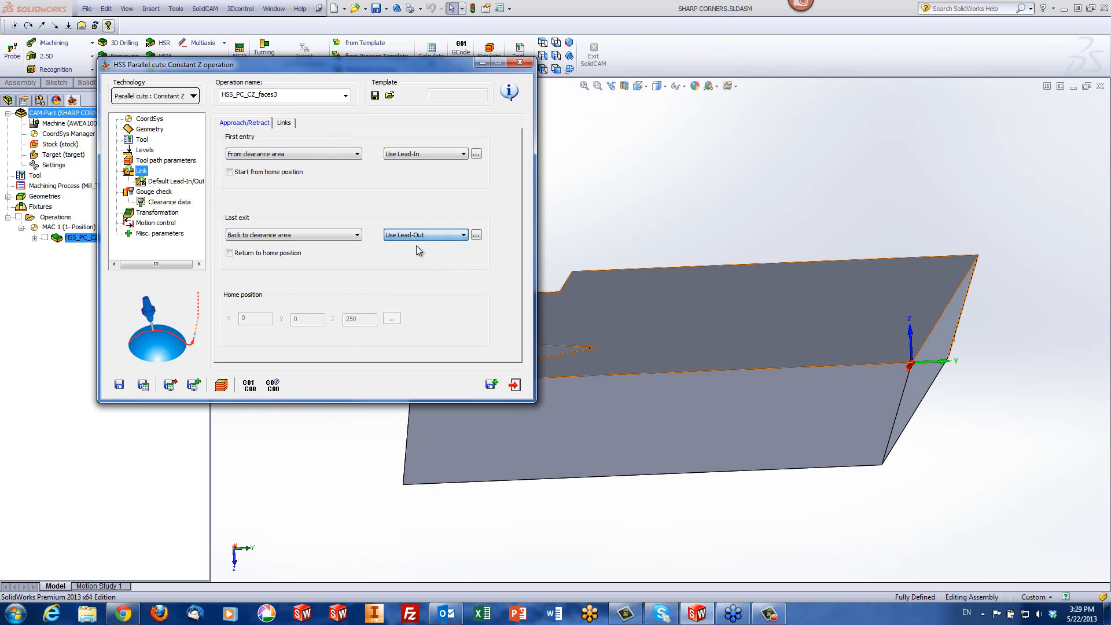
Simulate the operation in SolidVerify, inspect the machined slanted end face up close, and exit the simulation
left_click(222, 386)
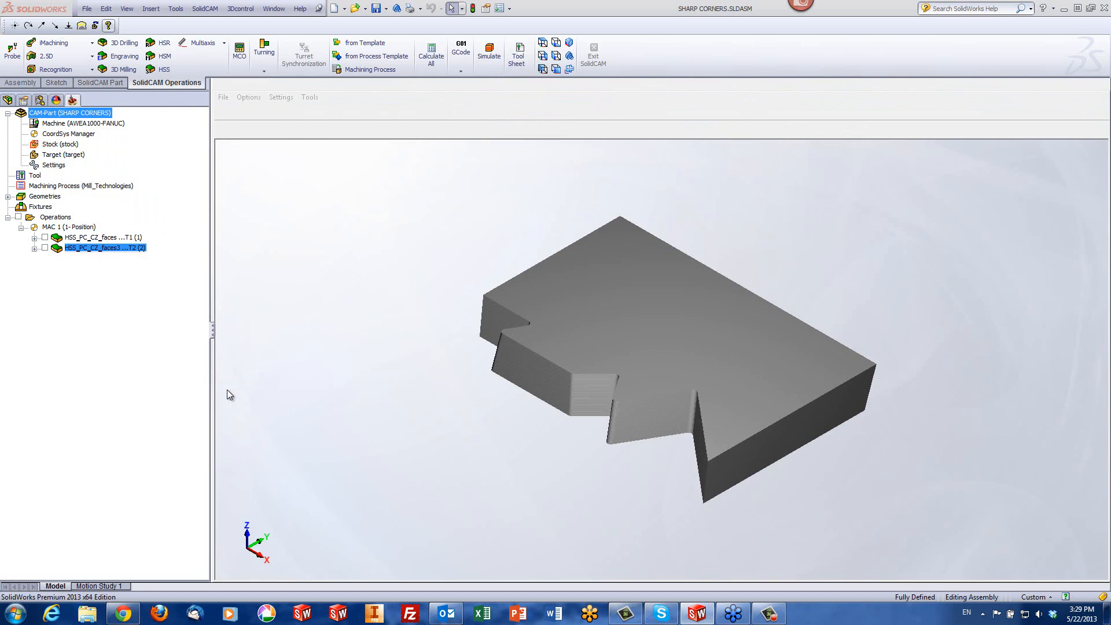
left_click(221, 380)
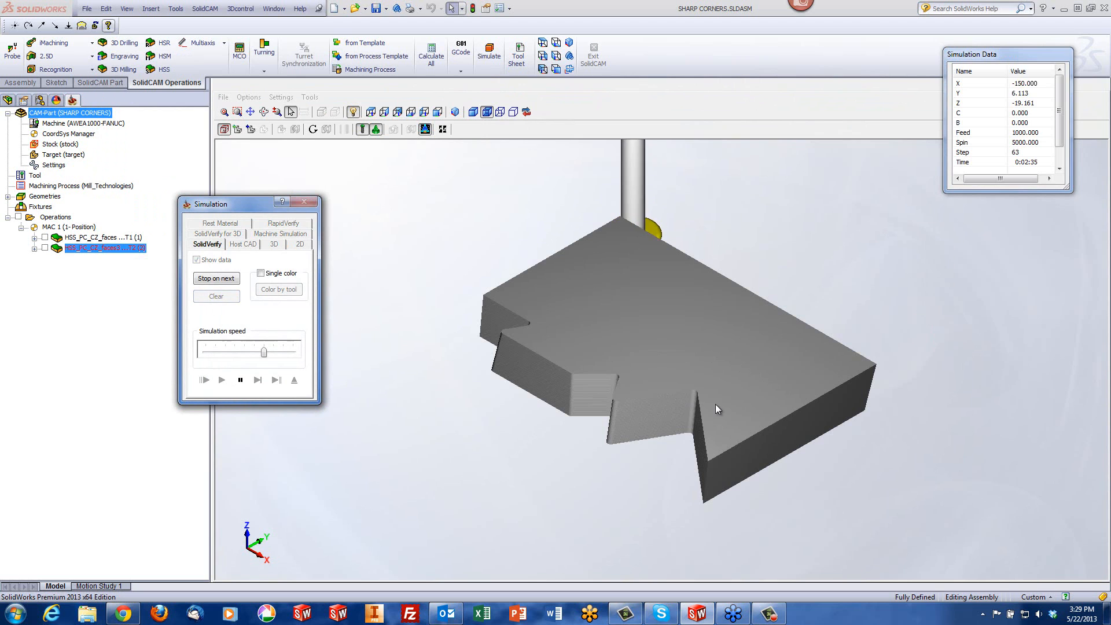
middle_click_drag(728, 395, 677, 381)
scroll(683, 379, "up", 5)
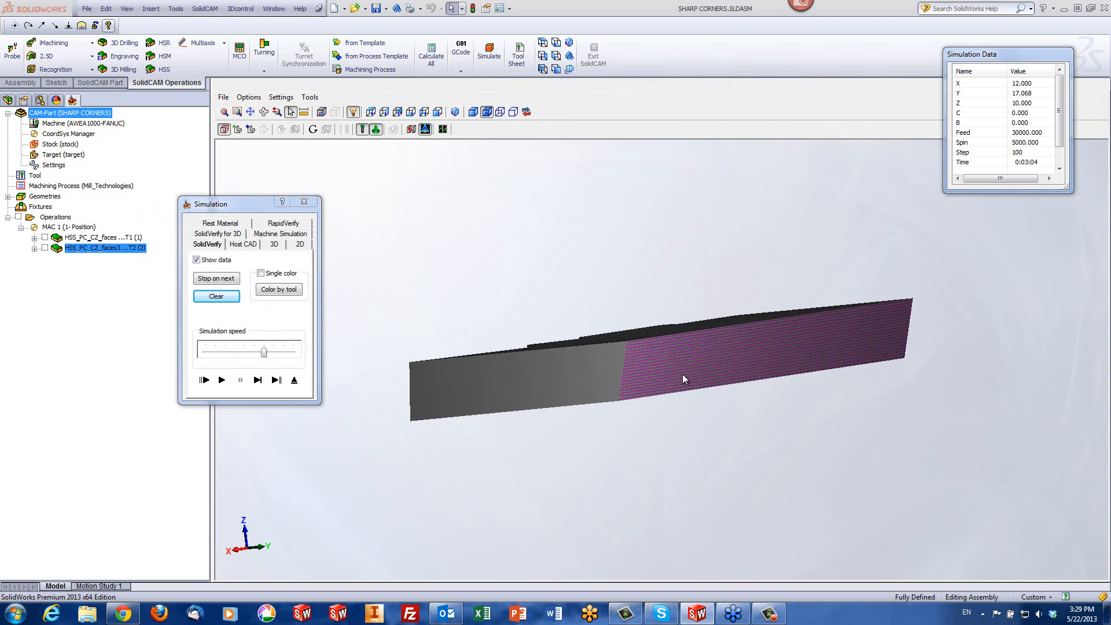
scroll(683, 372, "down", 1)
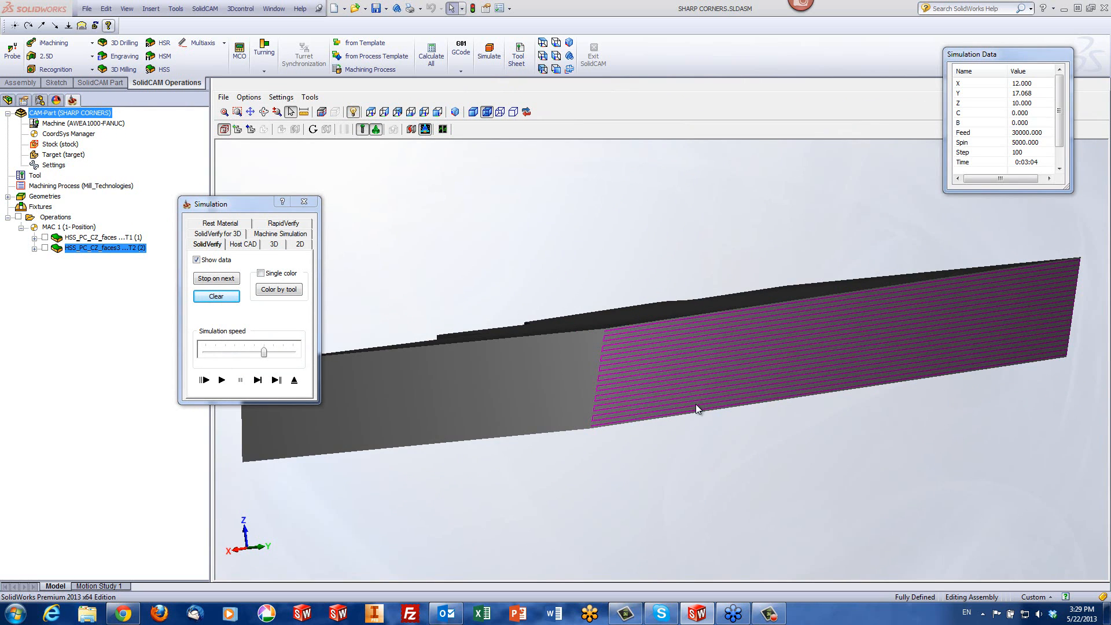
left_click(294, 380)
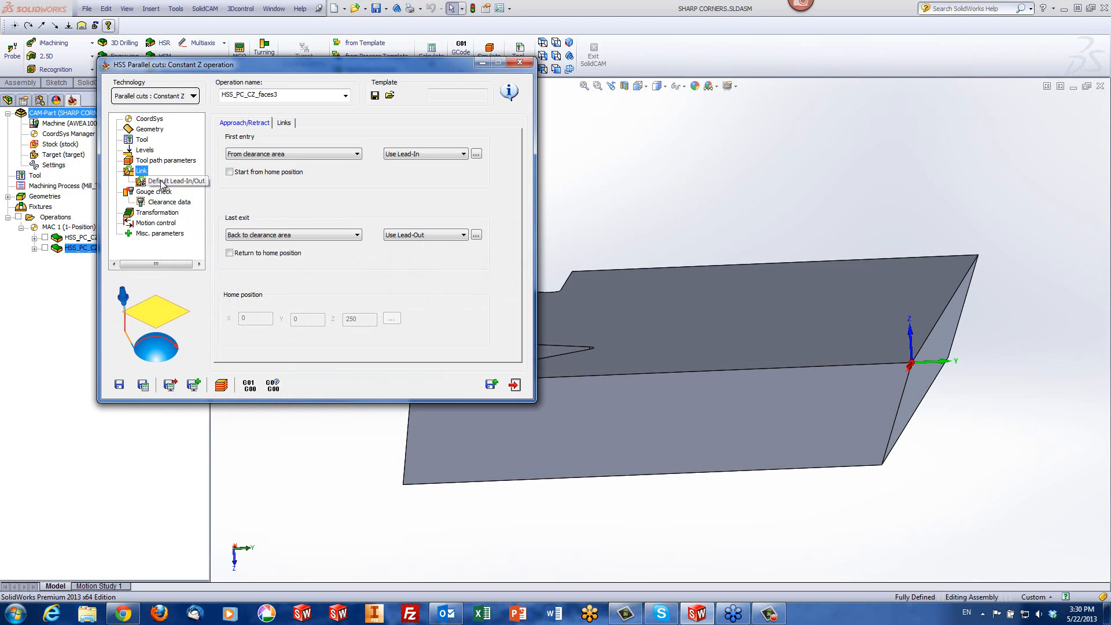
Edit the operation's slot mill, setting both the arbor diameter and the shoulder diameter to 16 mm
left_click(163, 161)
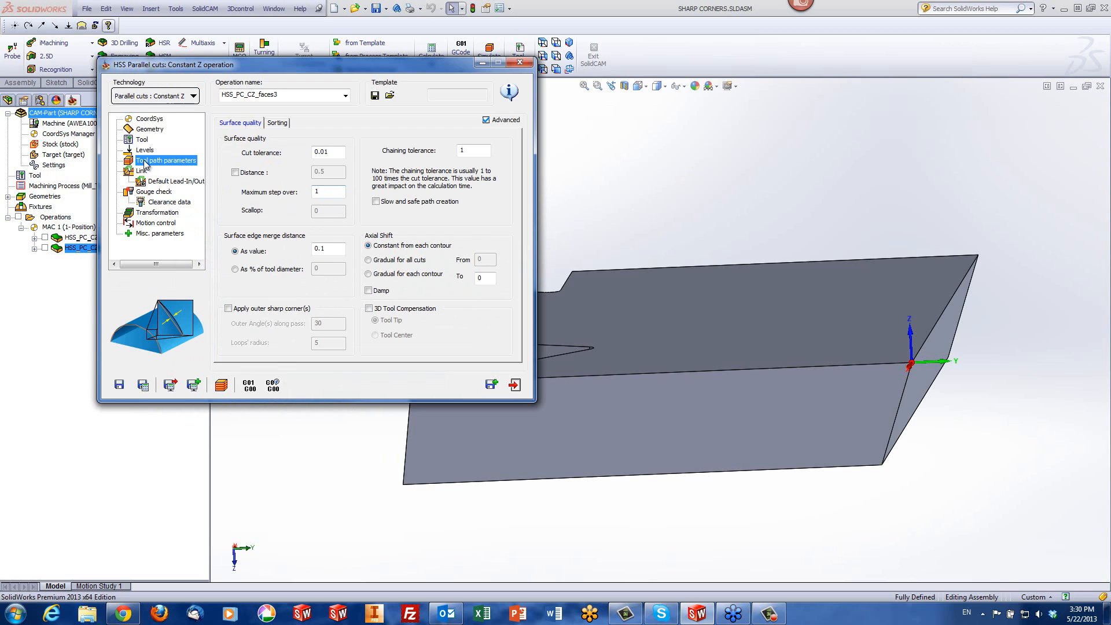
left_click(142, 142)
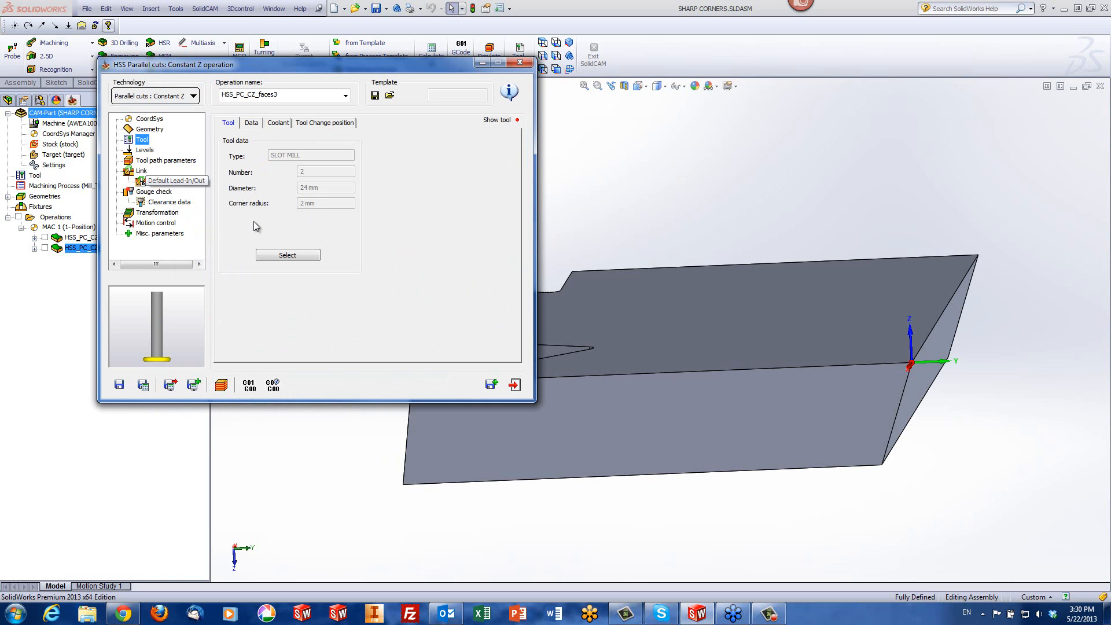
left_click(264, 256)
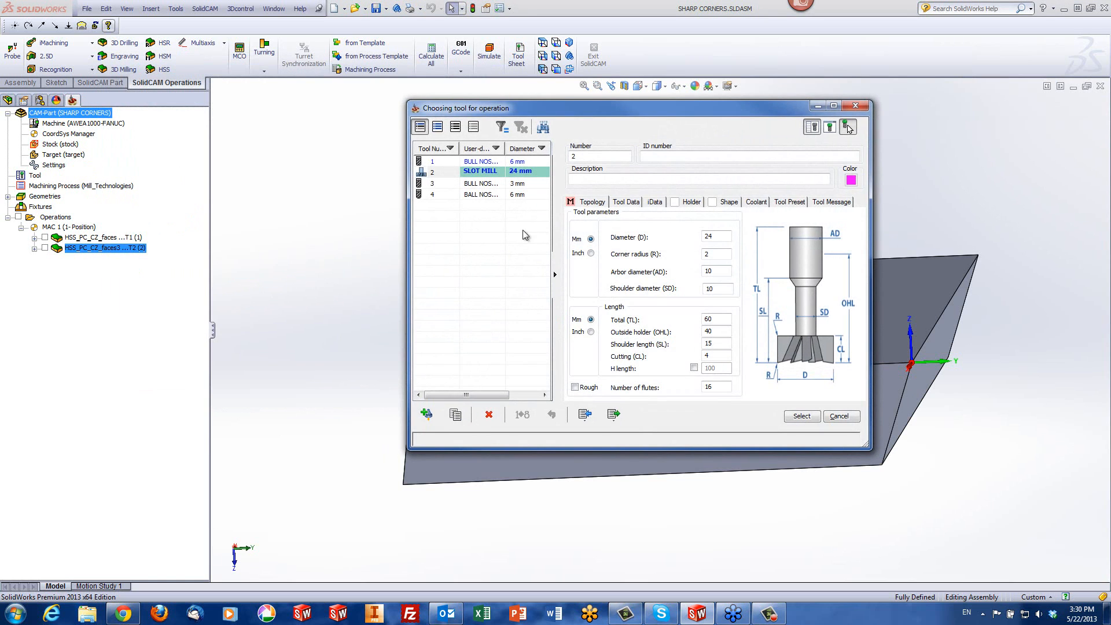
left_click(716, 269)
type("16")
left_click(723, 290)
type("16")
Compare the previewed slot mill's cutting and arbor diameters beside the slanted end face, and confirm the tool for the operation
left_click(721, 238)
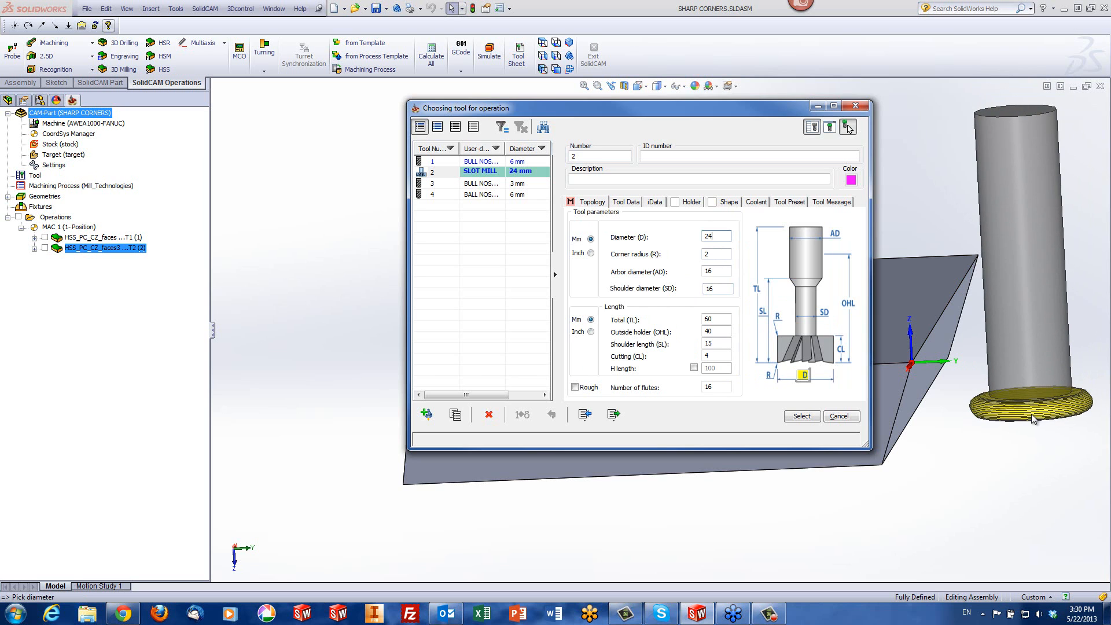
scroll(1034, 419, "down", 3)
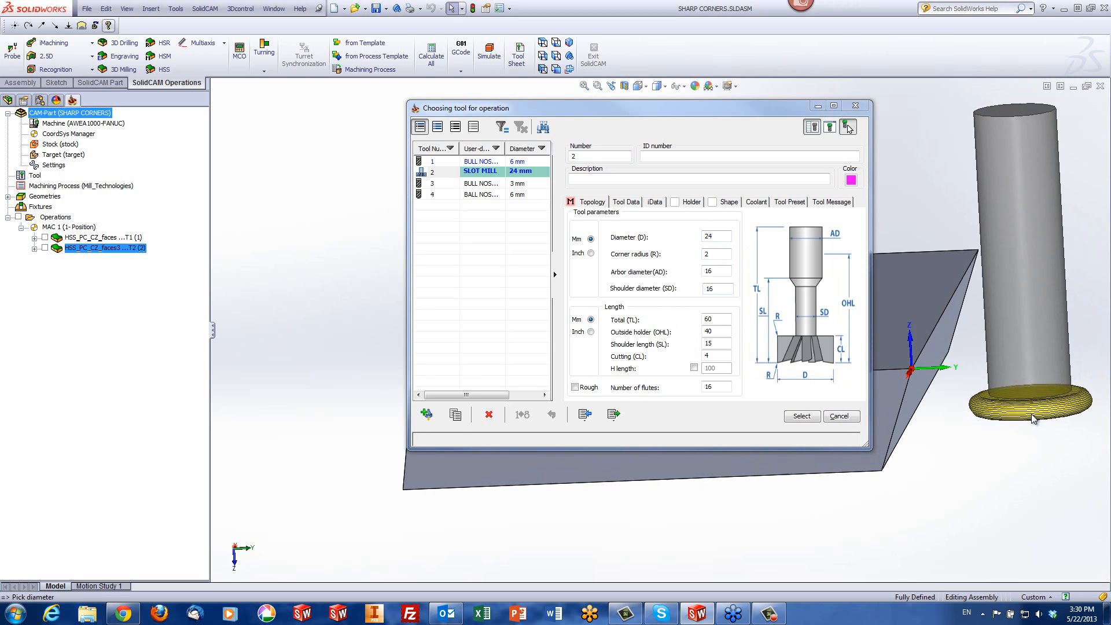
middle_click_drag(1032, 415, 1032, 415)
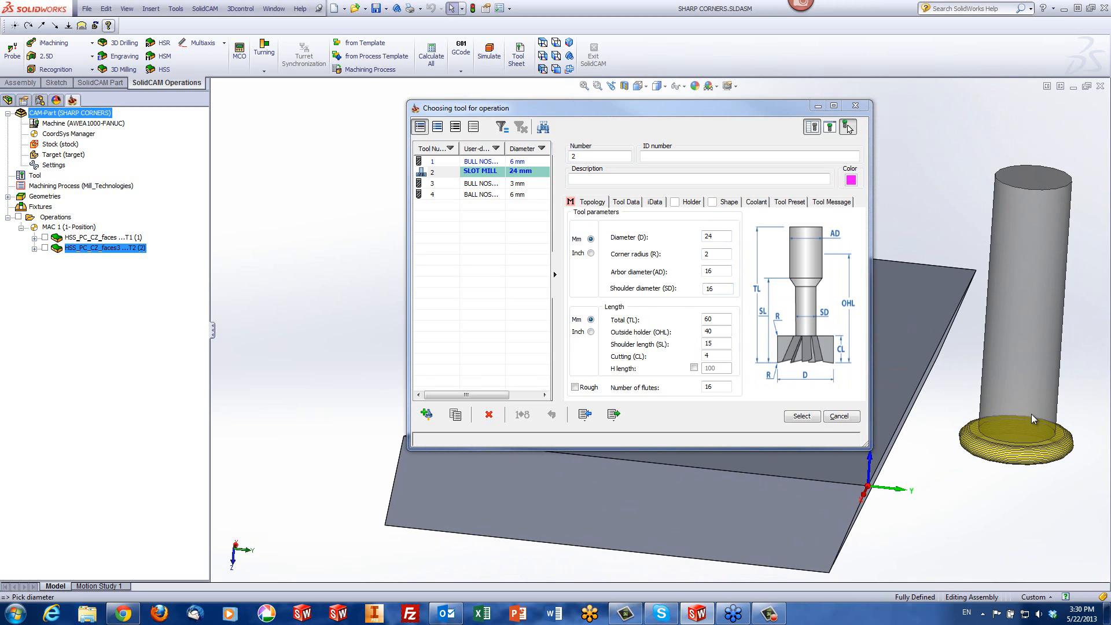
left_click(720, 235)
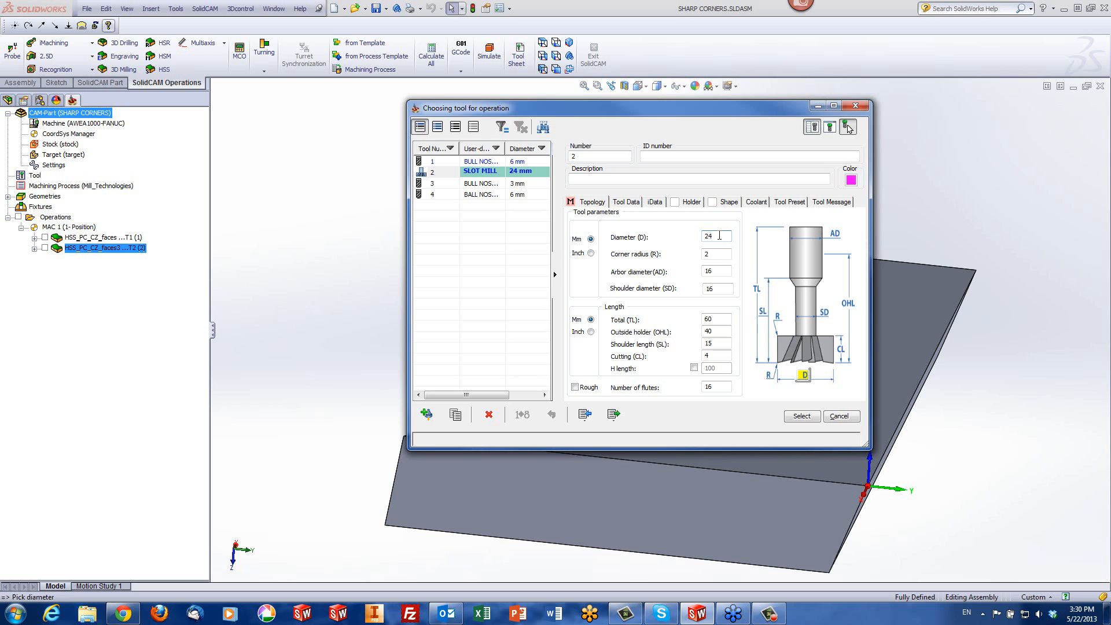
left_click(721, 272)
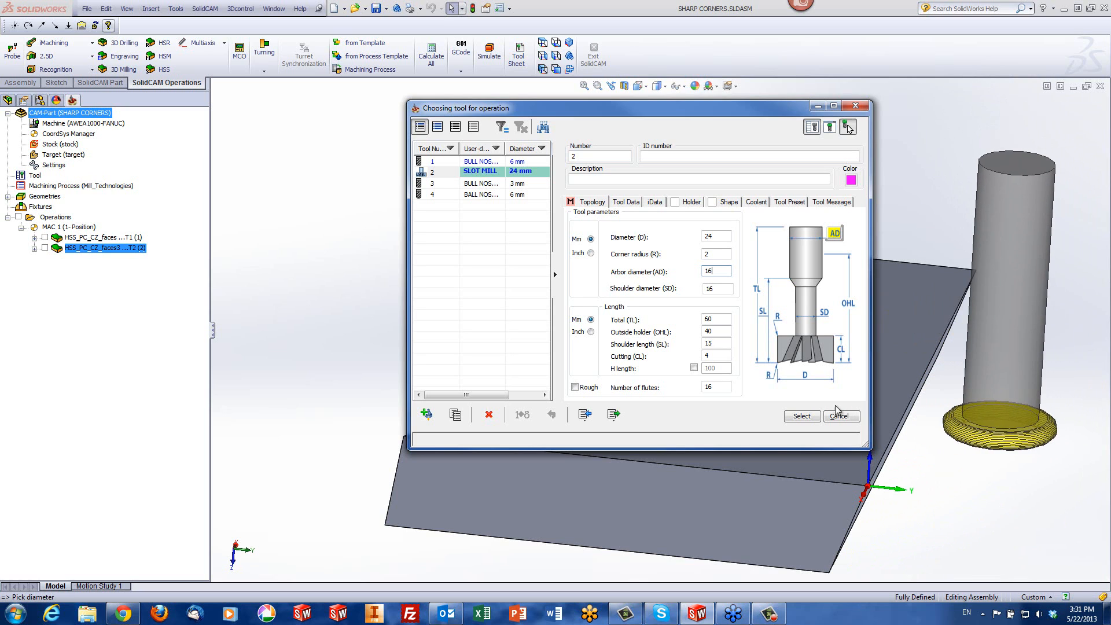
left_click(802, 417)
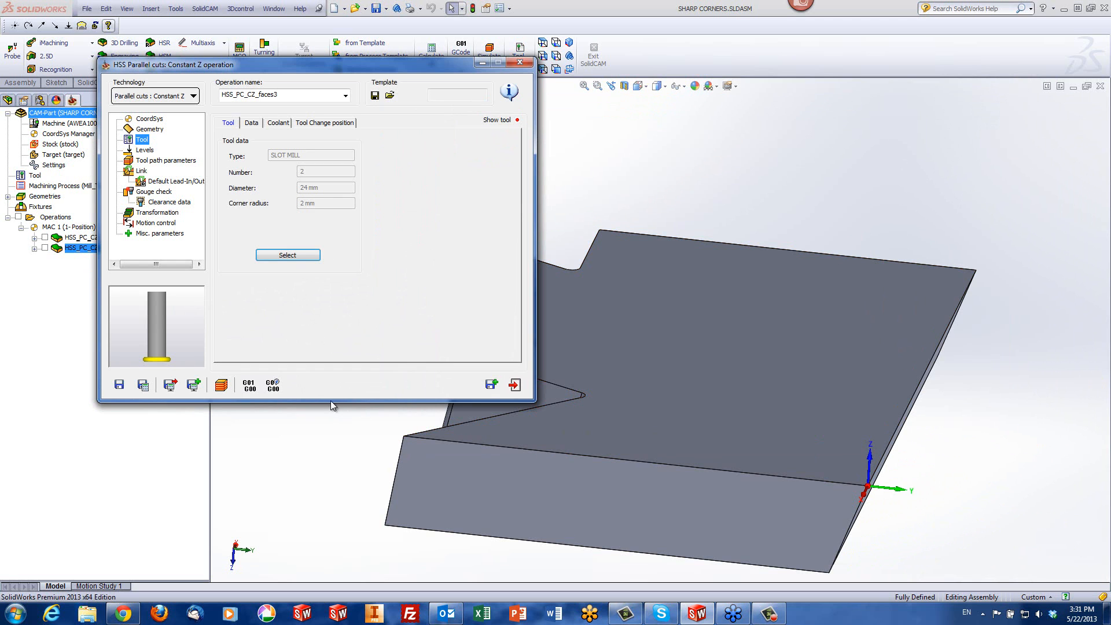
Simulate the operation with the thicker shank in SolidVerify, declining to continue crash monitoring when a holder collision is reported
left_click(223, 386)
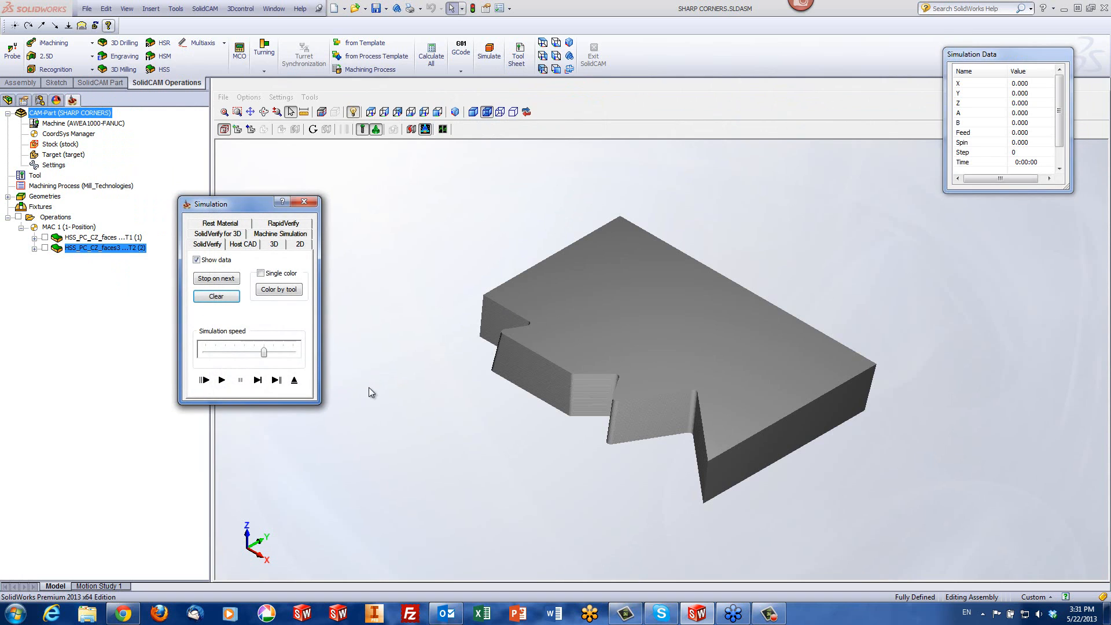
left_click(220, 383)
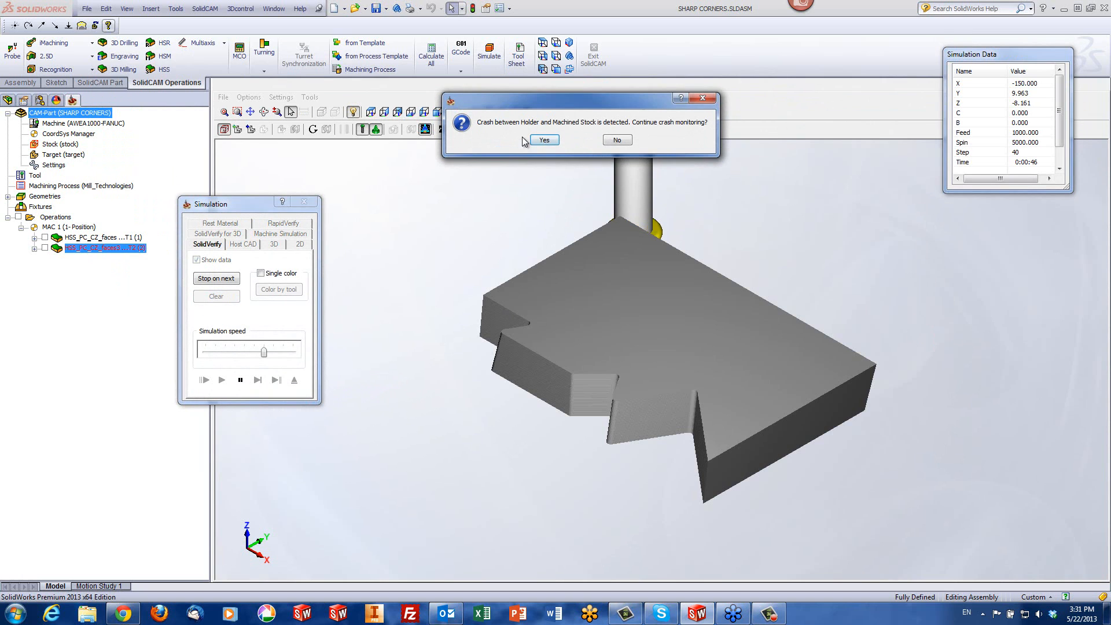
left_click(618, 142)
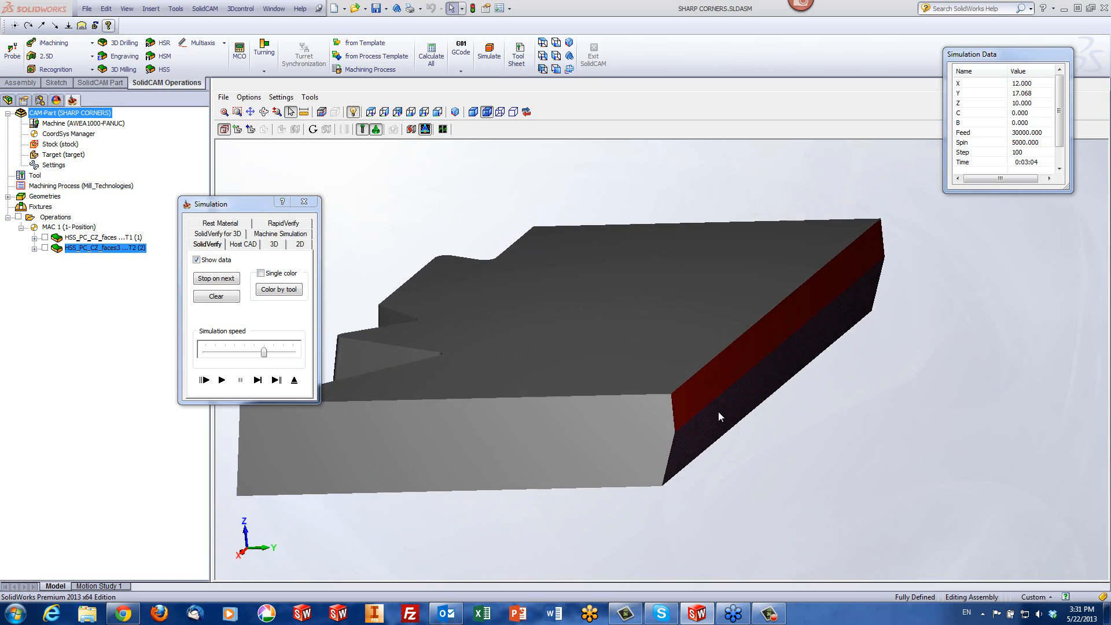
Replay the verification from a view facing the slanted end face, decline crash monitoring, examine the collision area, and exit the simulation
left_click(221, 379)
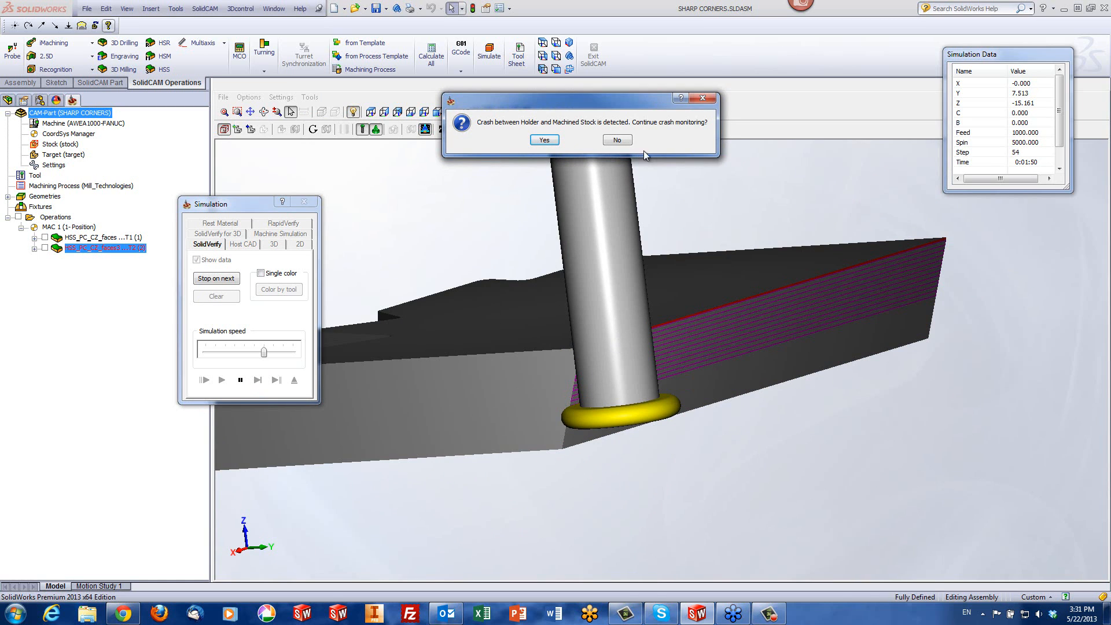
left_click(618, 141)
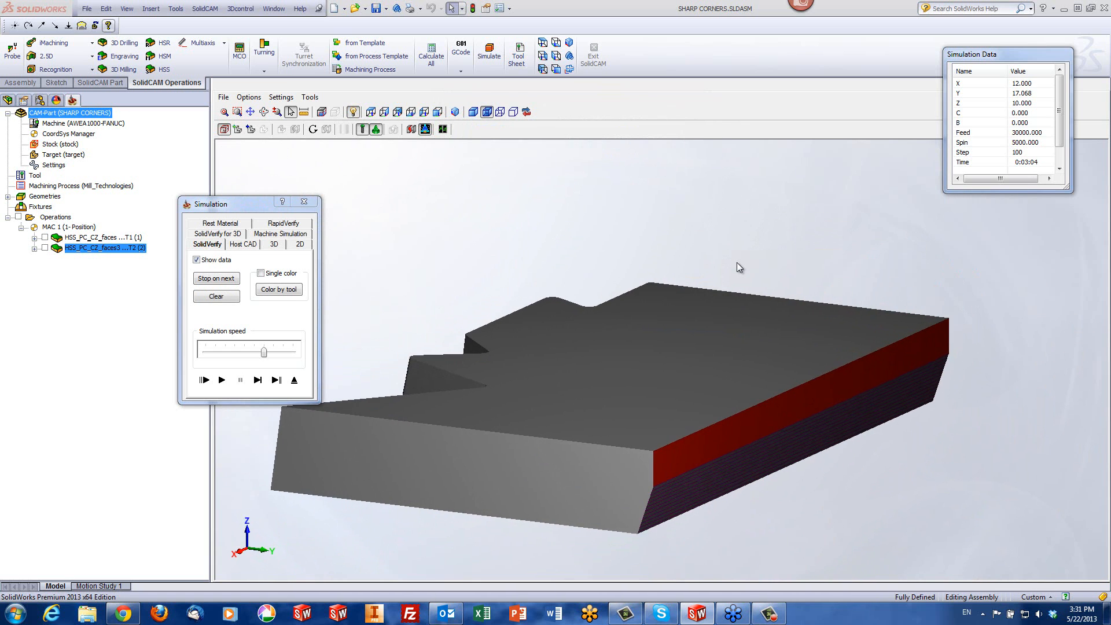
scroll(561, 349, "down", 3)
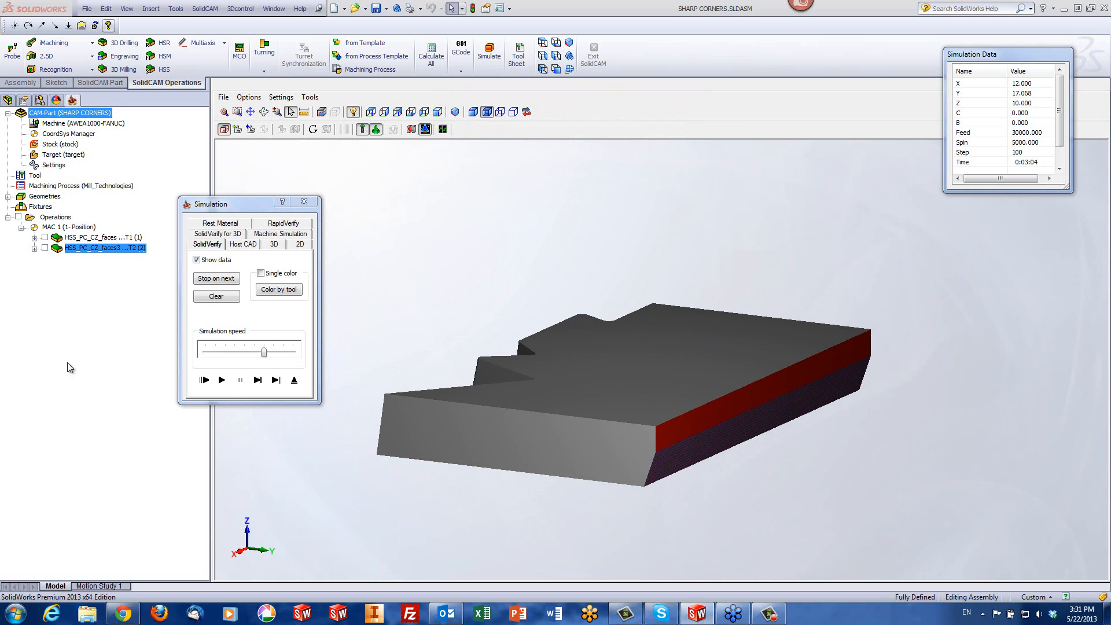
left_click(266, 386)
left_click(294, 380)
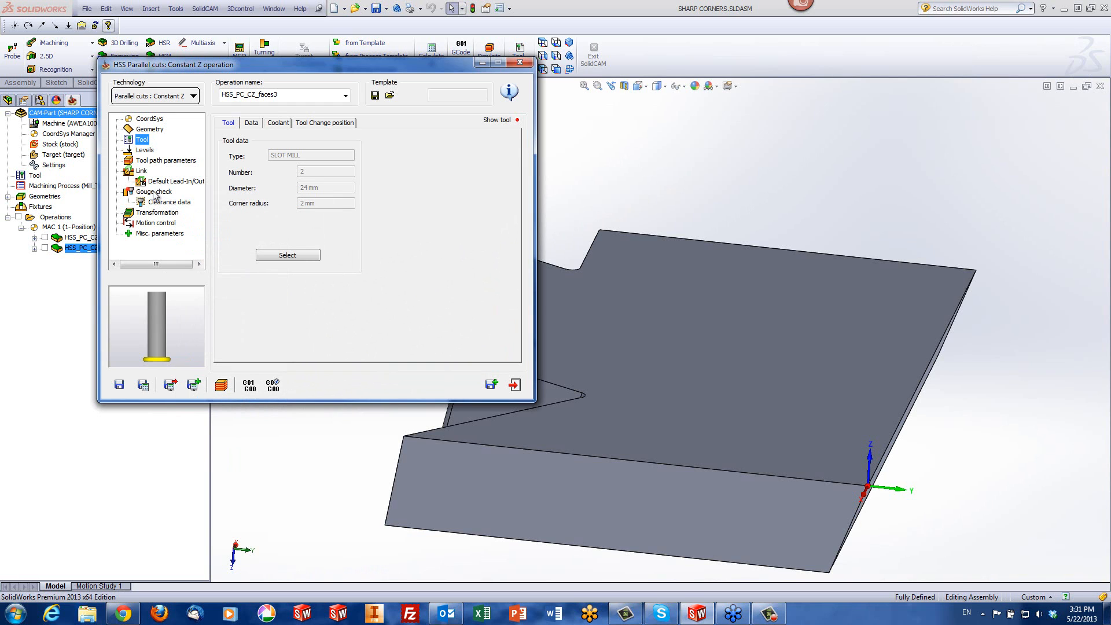
Enable the first gouge check of the slanted end face operation and exclude the drive surfaces from it
left_click(154, 193)
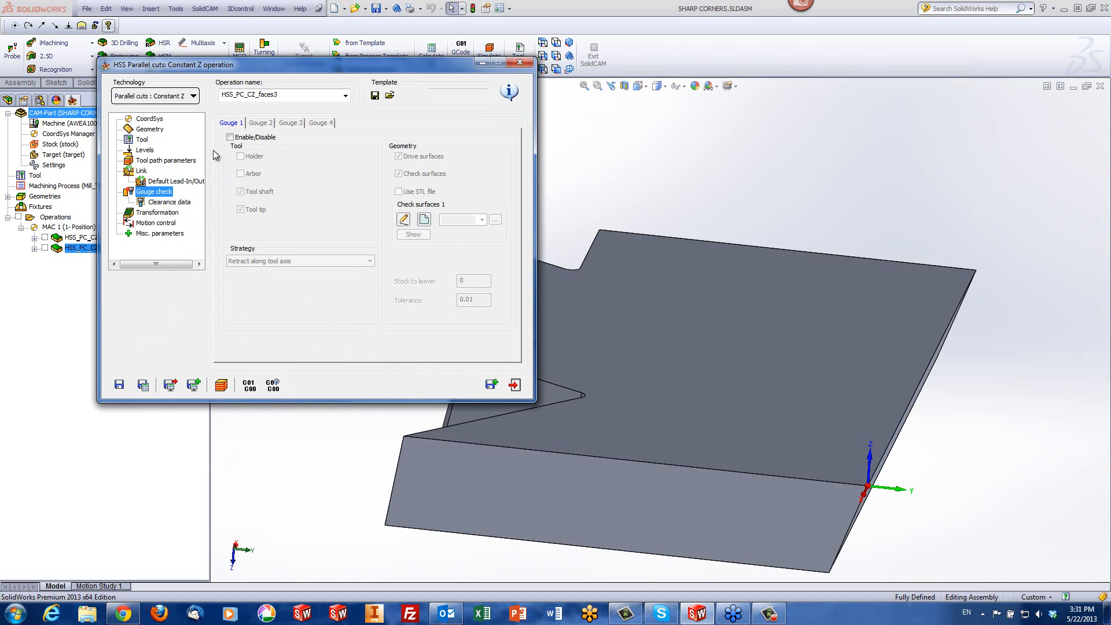
left_click(230, 138)
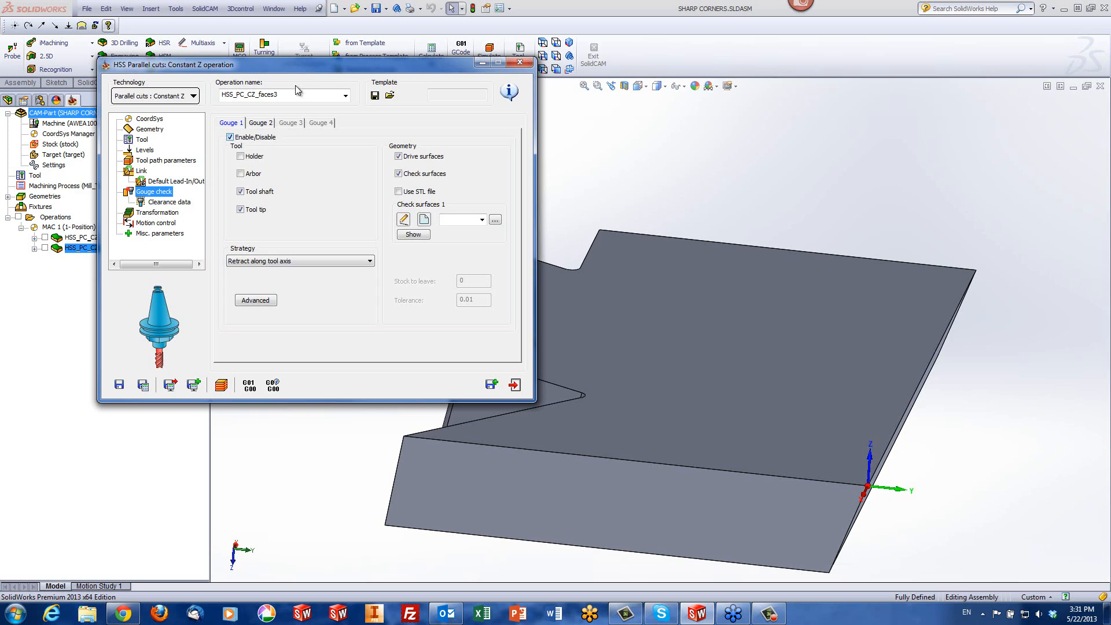
left_click_drag(288, 64, 240, 63)
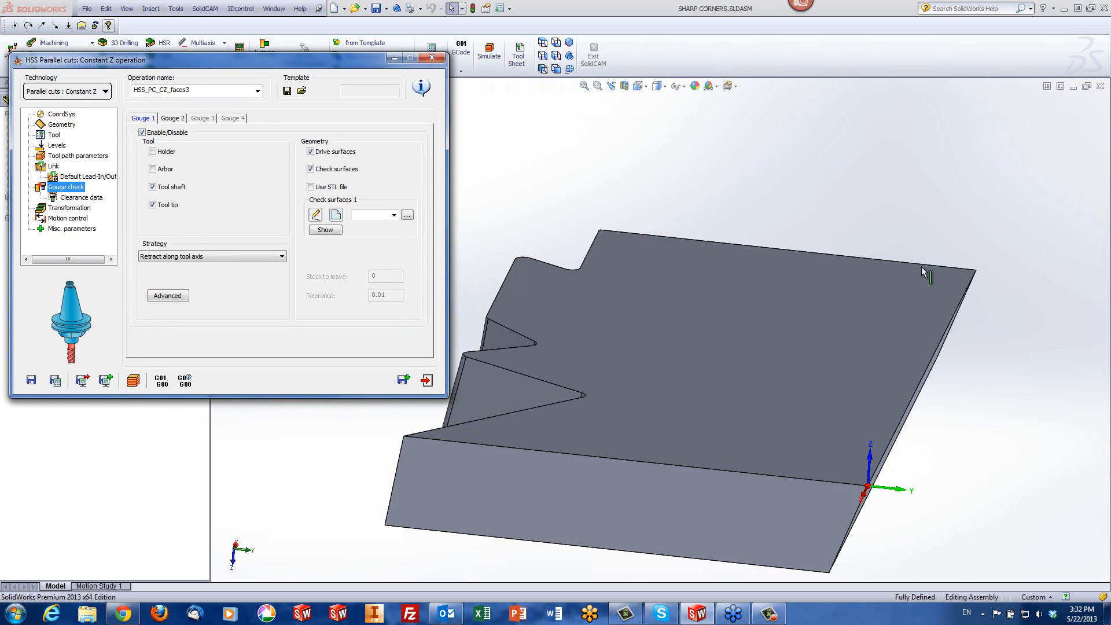
left_click(901, 293)
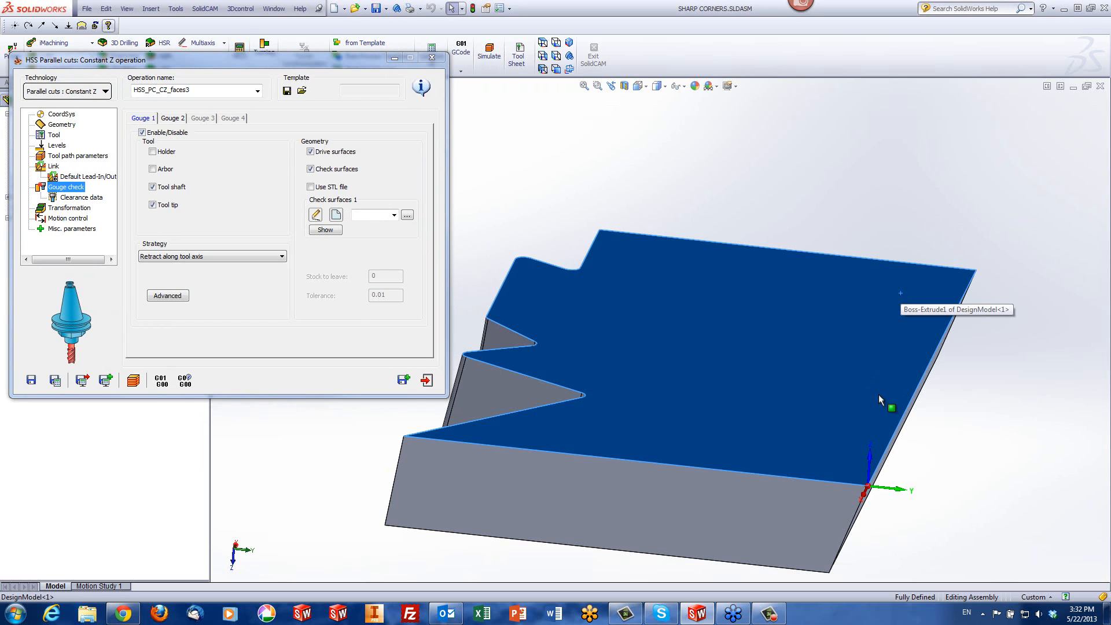
middle_click_drag(897, 398, 894, 375)
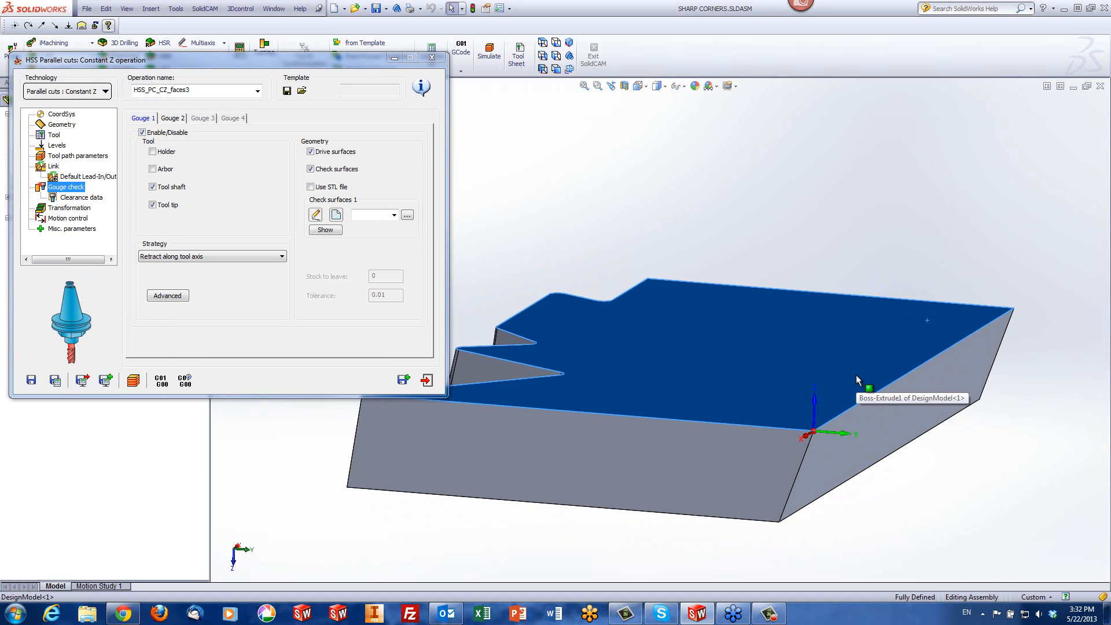
left_click(311, 153)
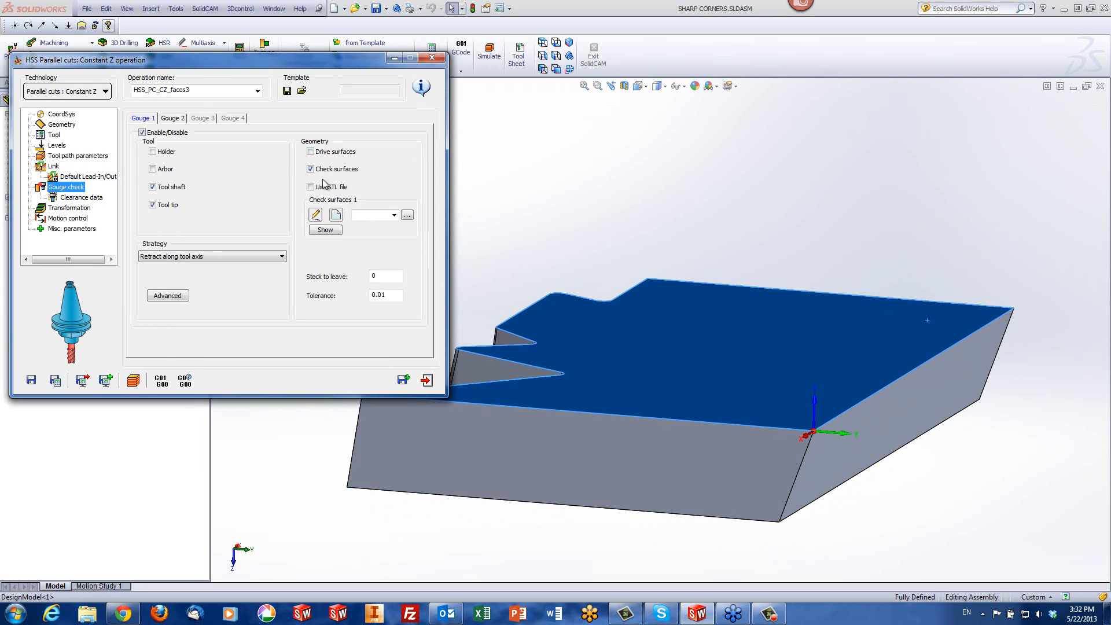
Define the part's top face as the check surface and set the gouge strategy to Leaving out gouging points
left_click(337, 219)
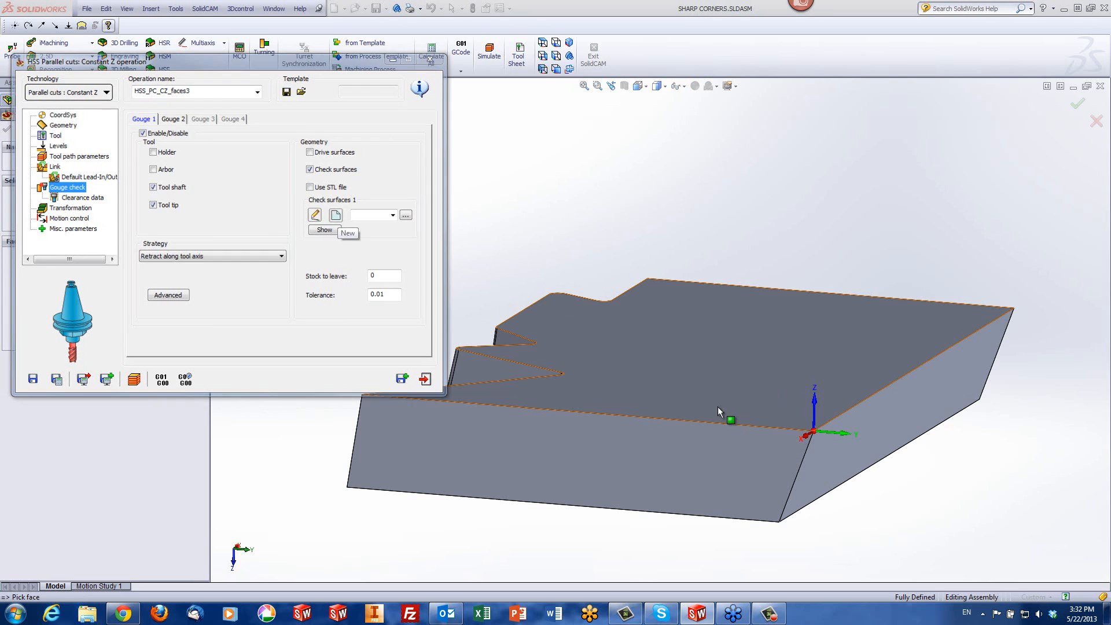
left_click(718, 407)
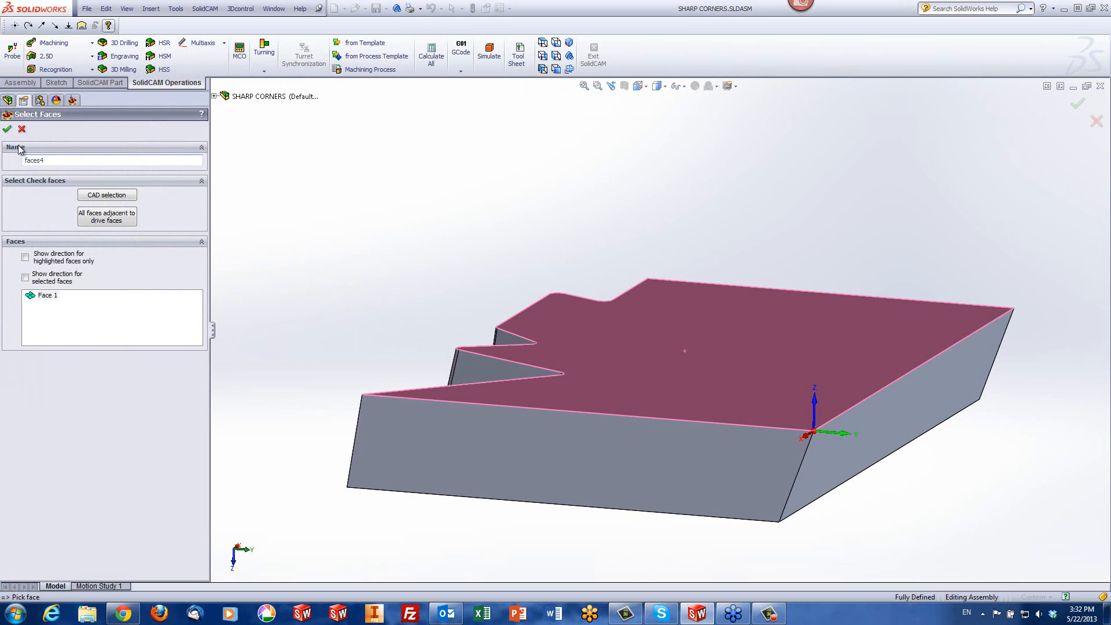
left_click(8, 129)
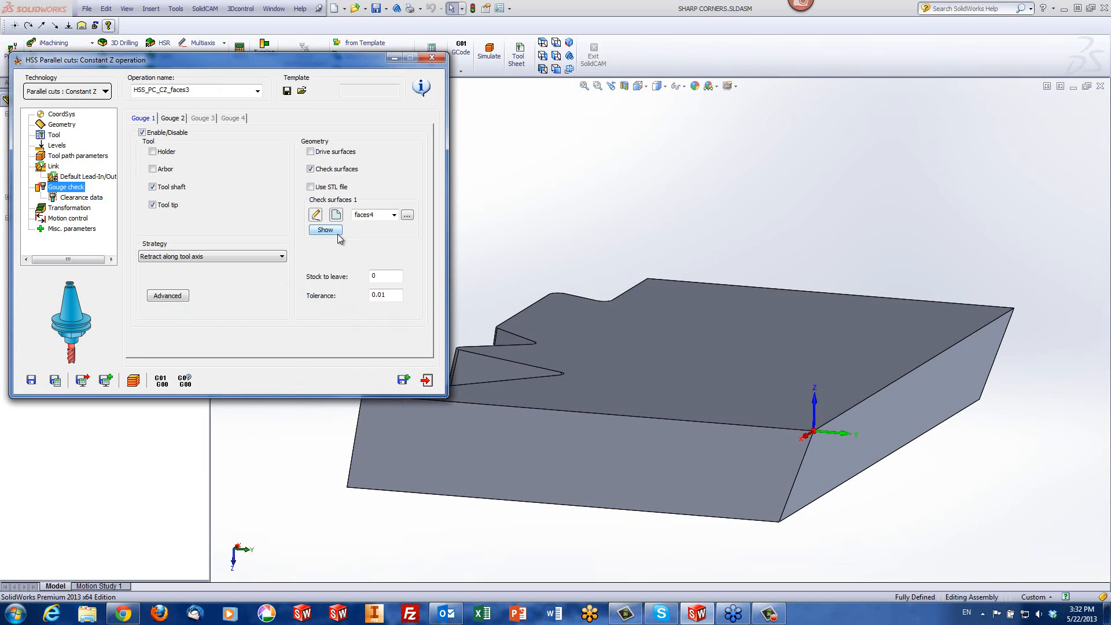
left_click(220, 256)
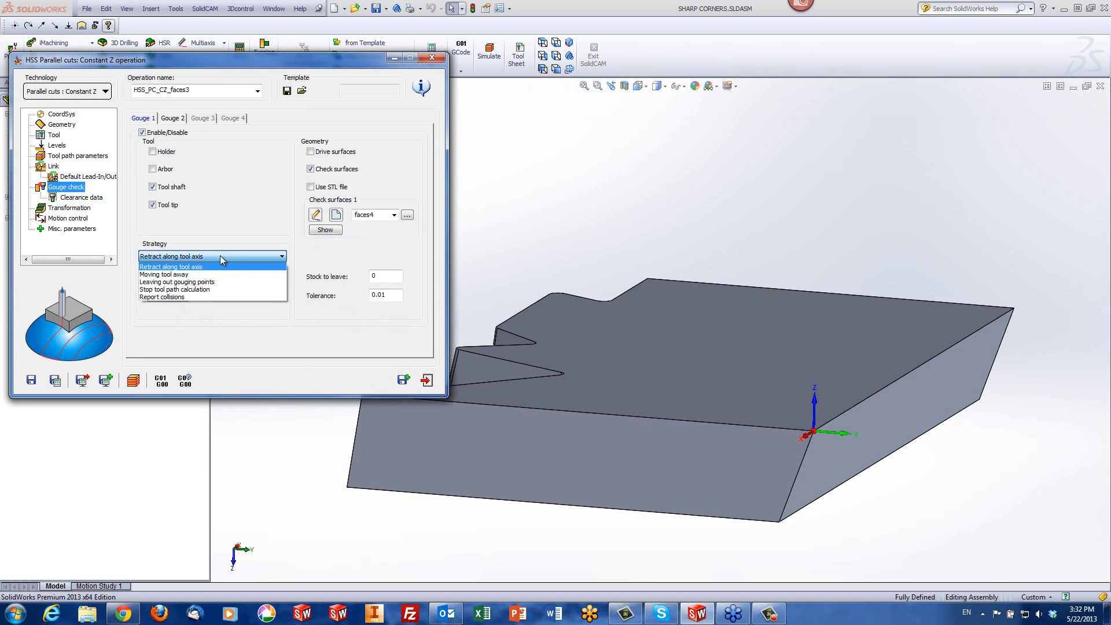
left_click(207, 284)
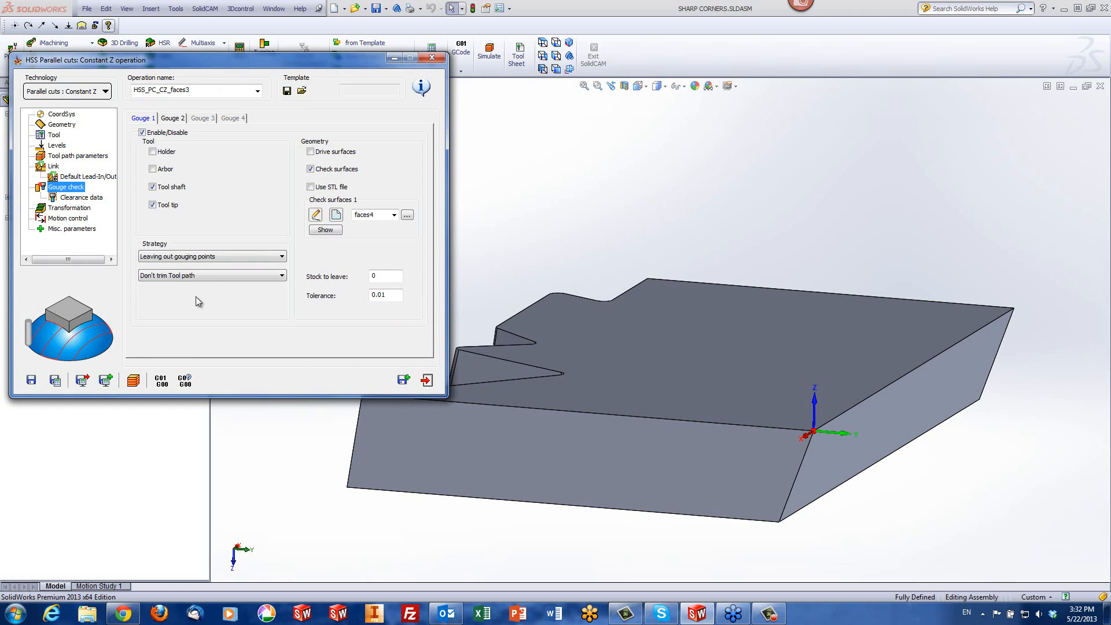
Simulate the gouge-checked operation in SolidVerify and frame the slot mill and slanted end face in a front view
left_click(134, 384)
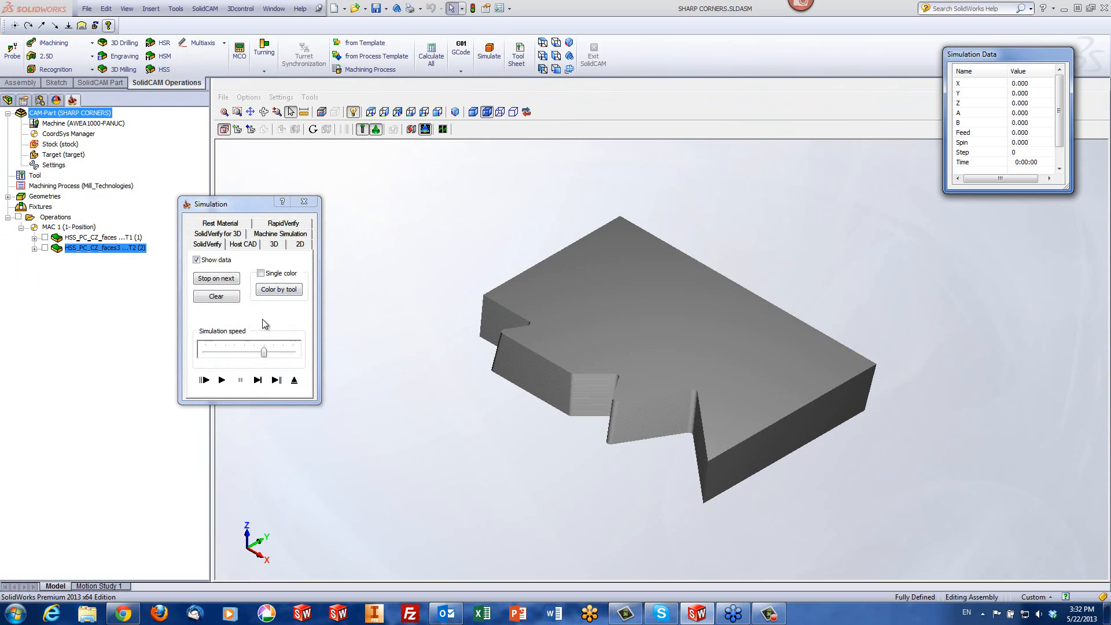
left_click(258, 380)
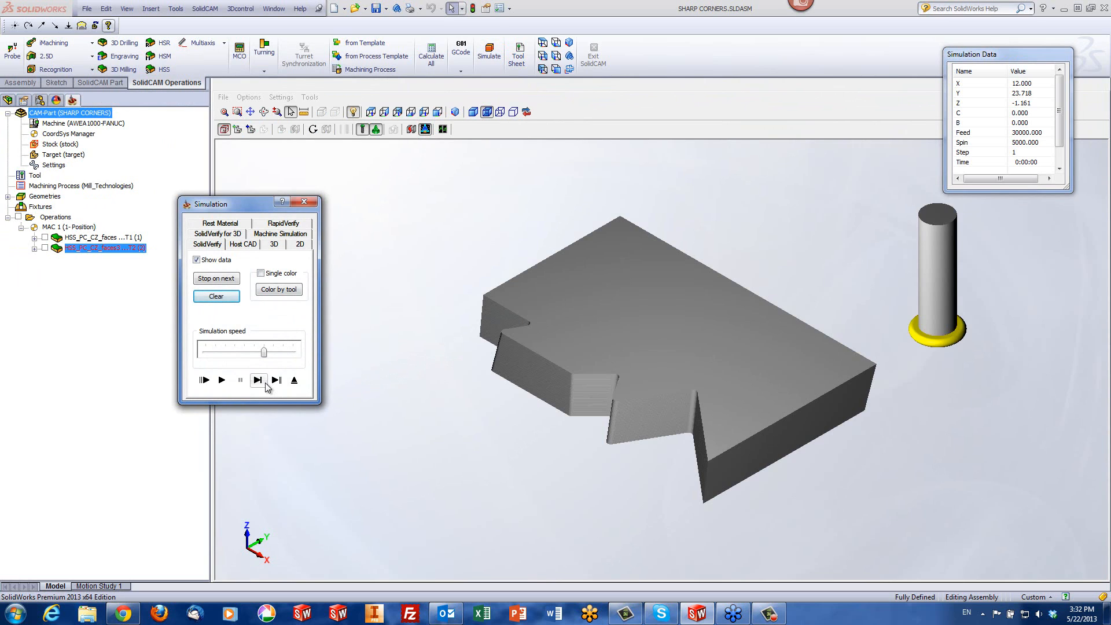
left_click(258, 380)
left_click(544, 57)
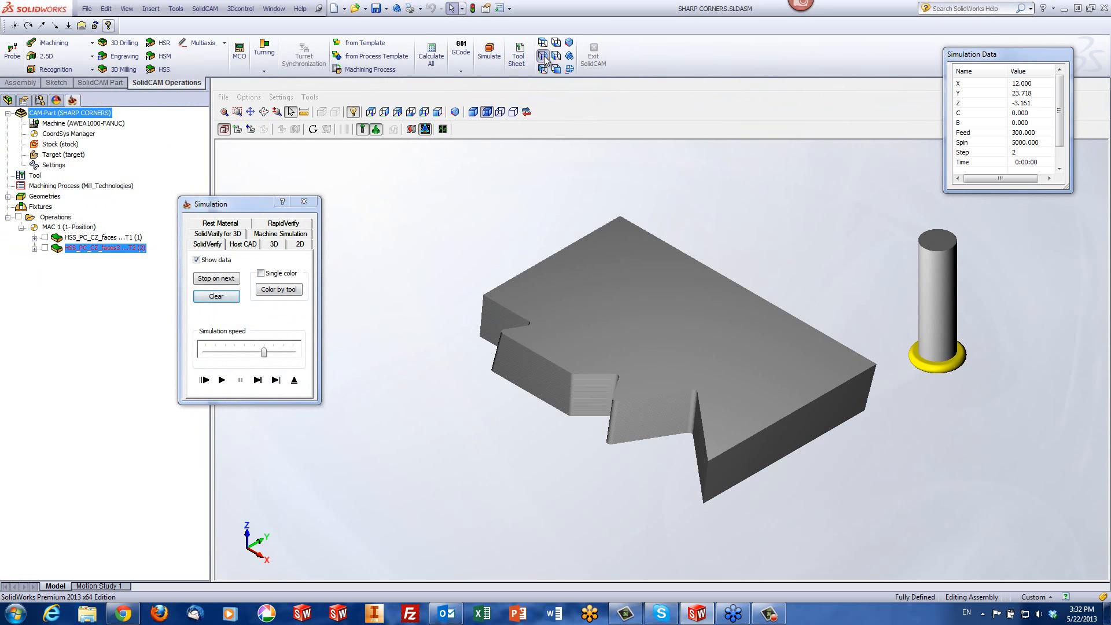
left_click(397, 113)
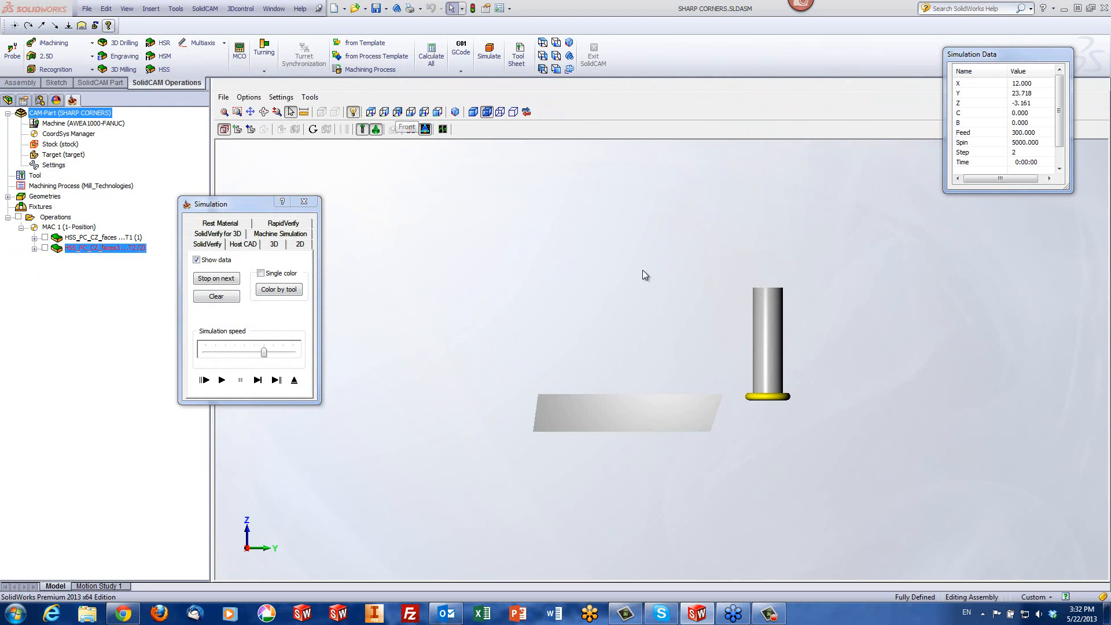
scroll(763, 477, "down", 6)
scroll(762, 482, "up", 5)
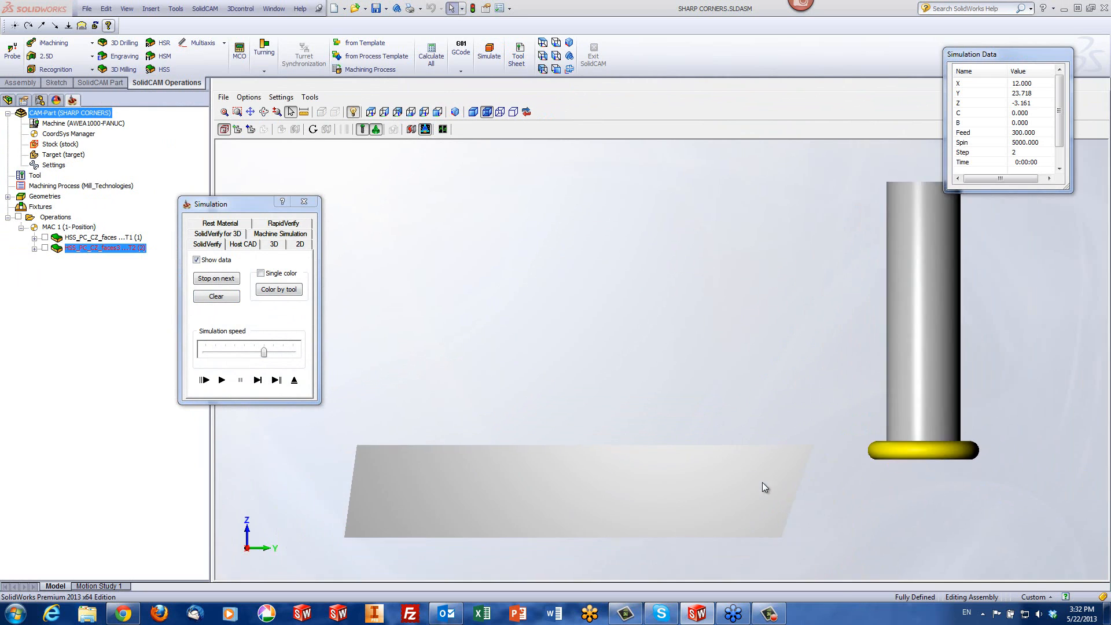
scroll(749, 488, "down", 2)
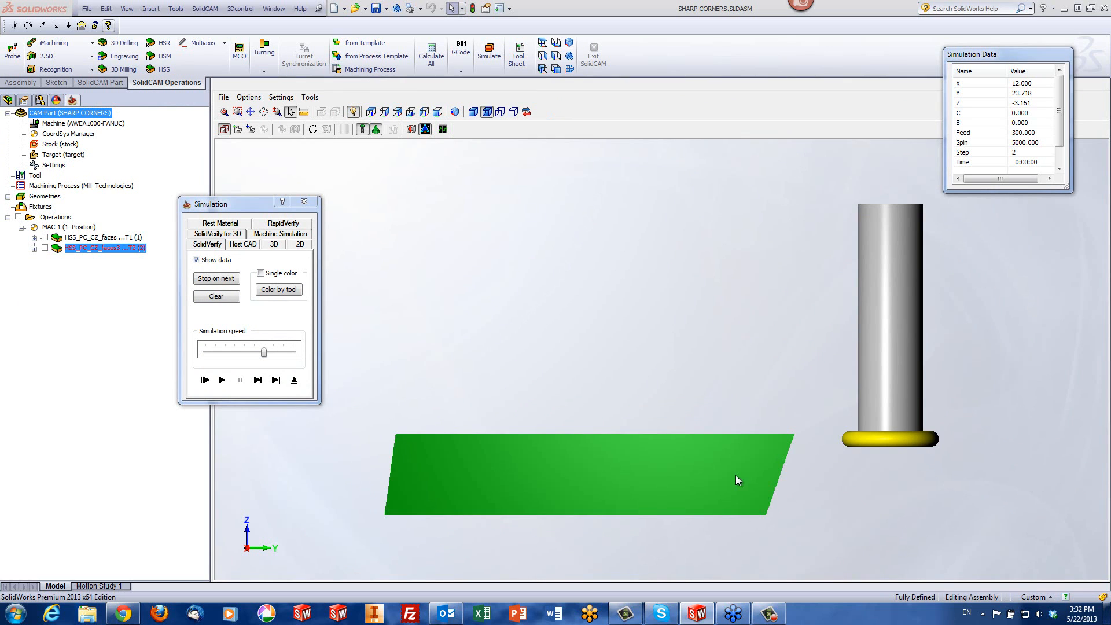
Step the slot mill down the slanted end face, decline to continue crash monitoring, and exit the simulation
left_click(258, 380)
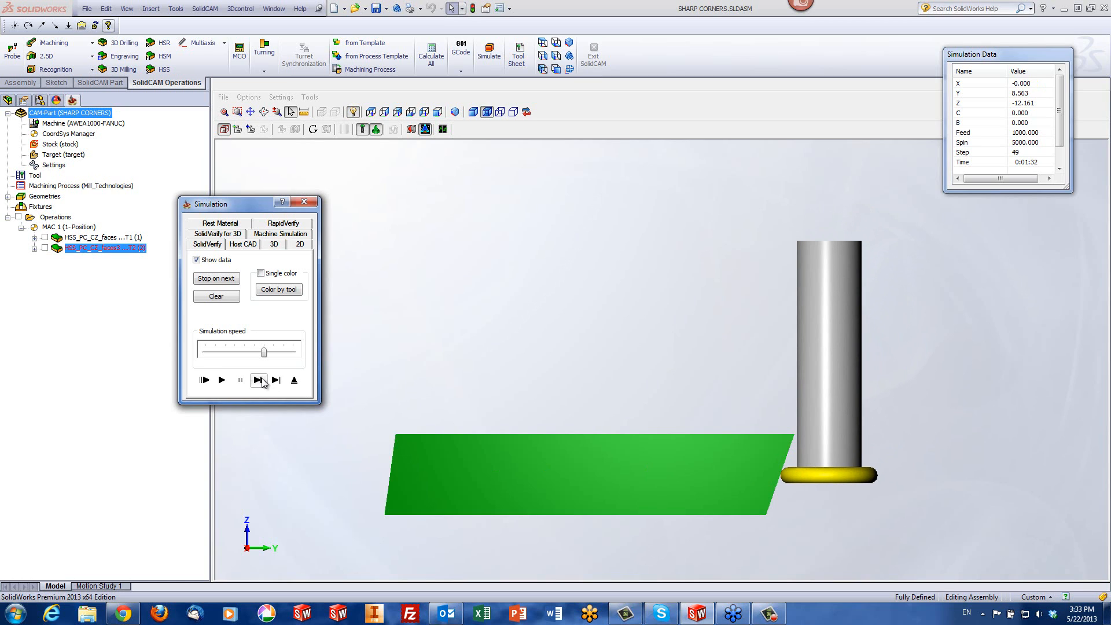
left_click(261, 381)
left_click(258, 381)
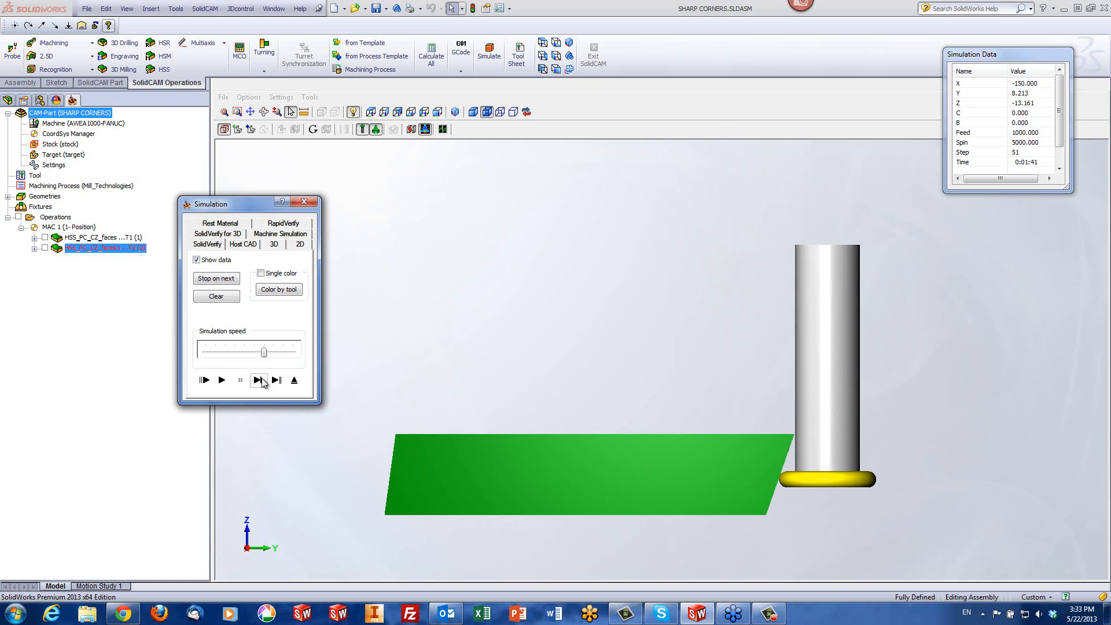
left_click(258, 380)
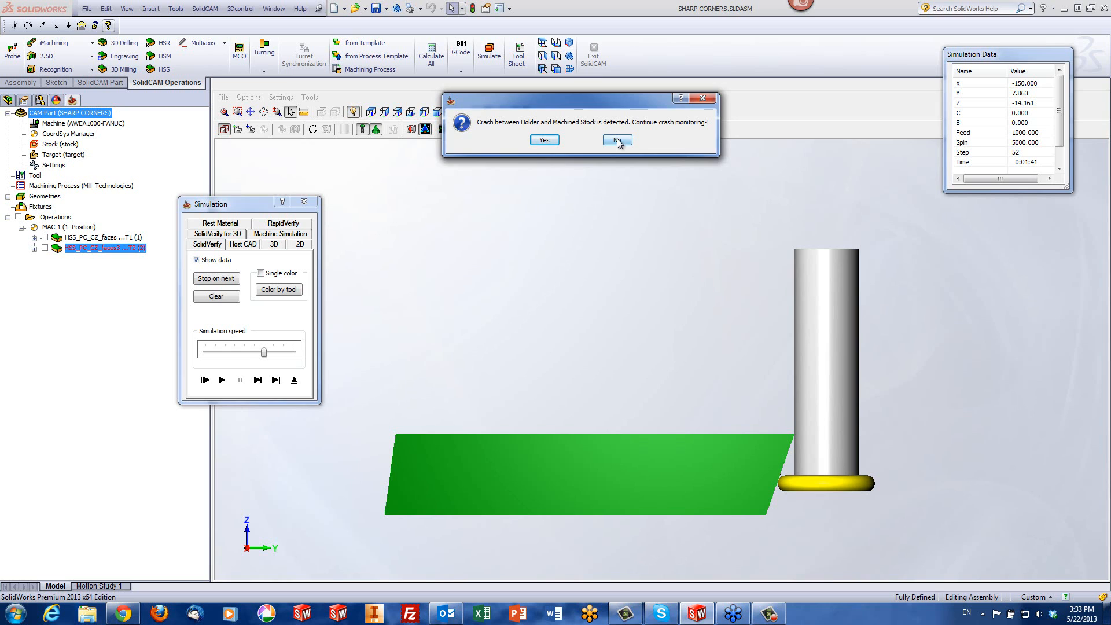
left_click(617, 141)
left_click(294, 381)
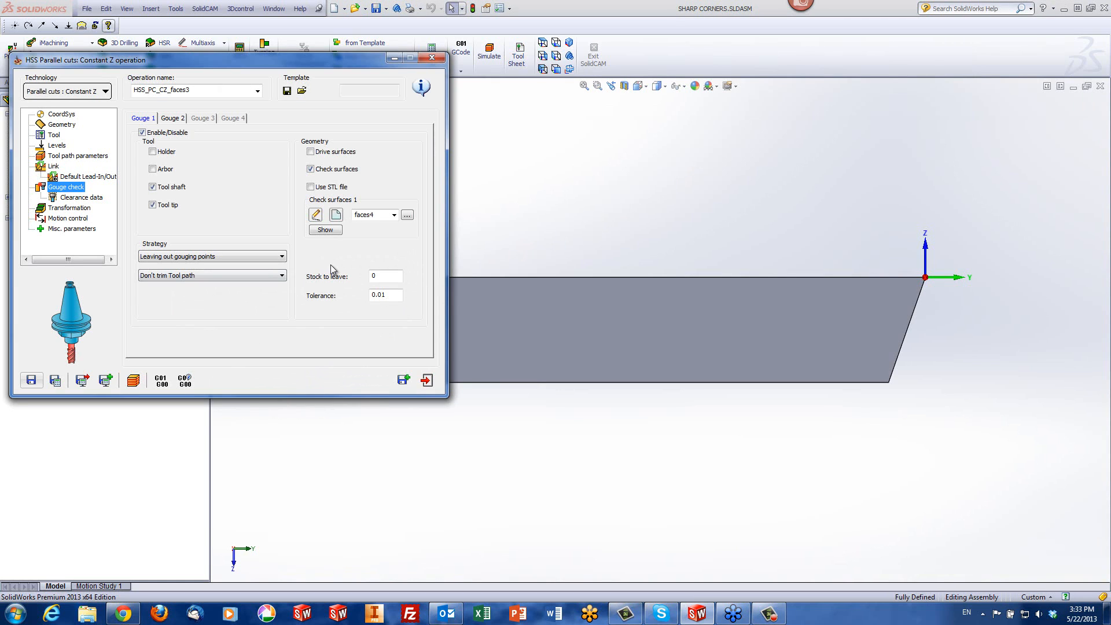
Include the arbor and exclude the tool tip in the gouge check, and restart the simulation in a close front view
left_click(152, 169)
left_click(133, 380)
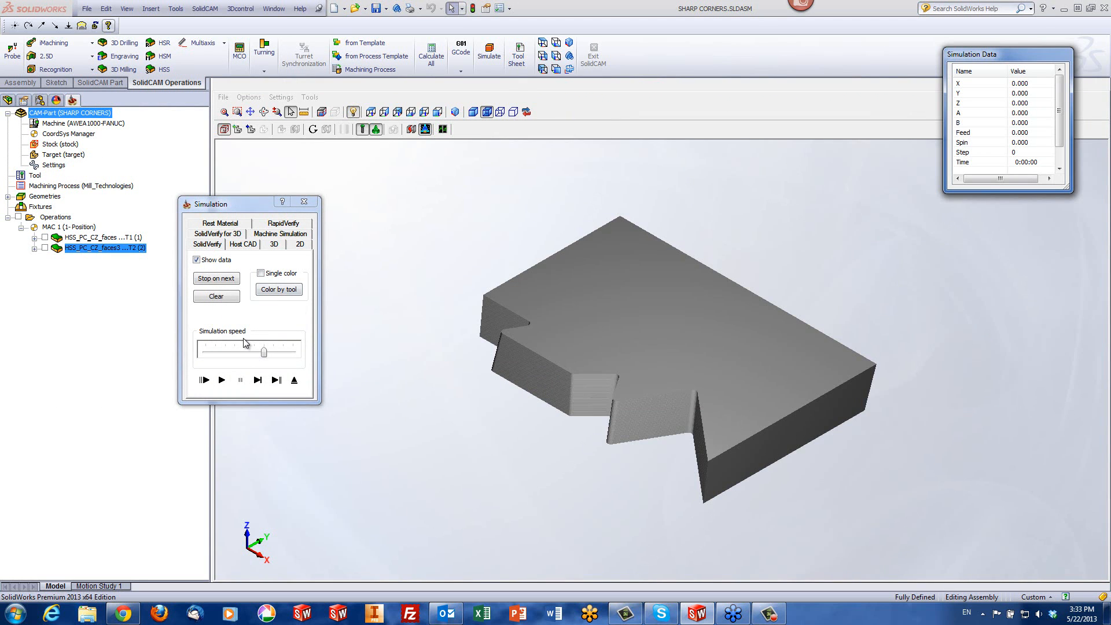
left_click(394, 112)
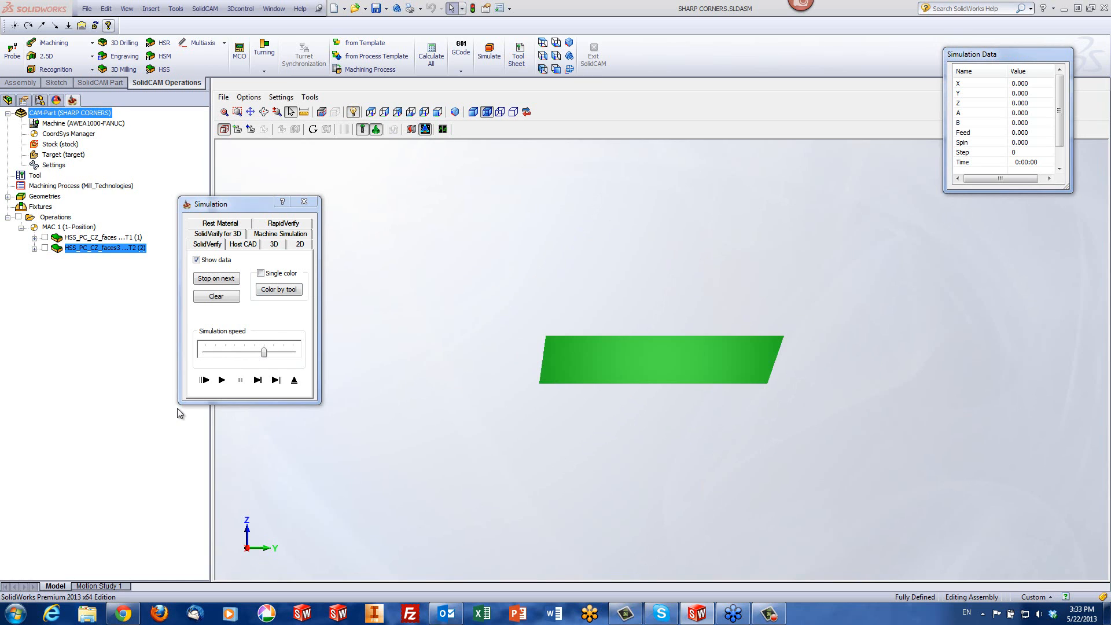
left_click(242, 386)
left_click(258, 380)
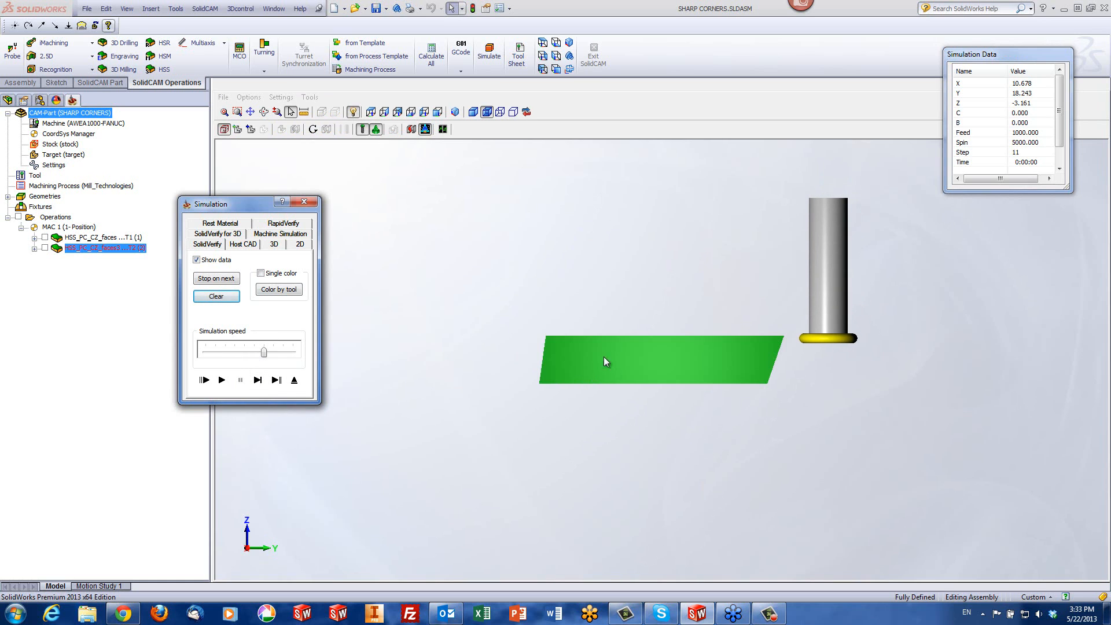
left_click(759, 271)
scroll(843, 345, "up", 9)
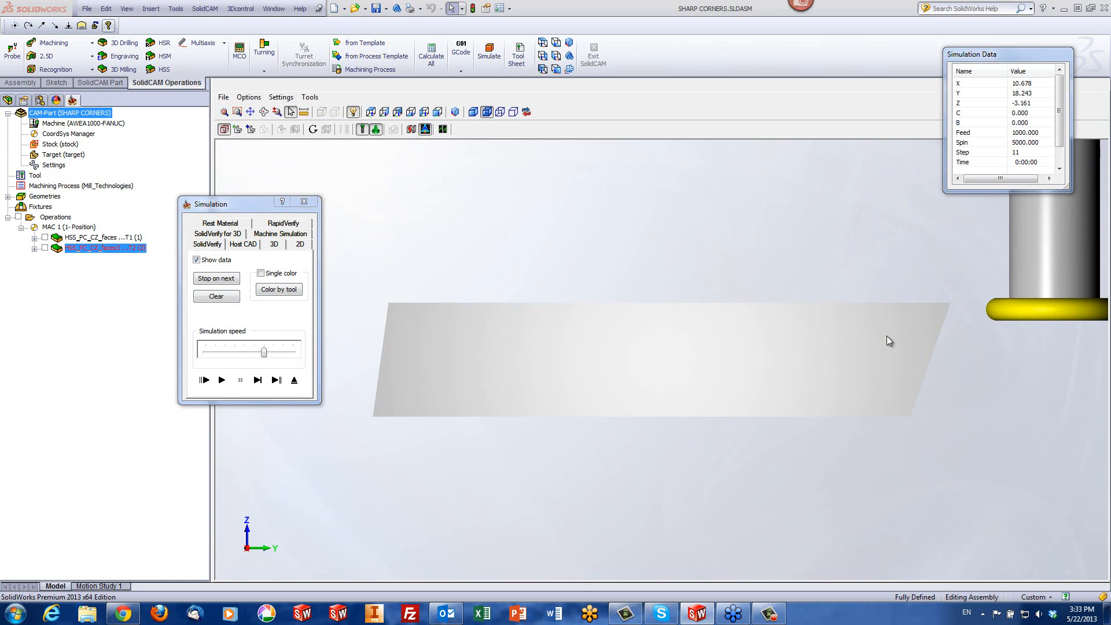
scroll(887, 335, "up", 1)
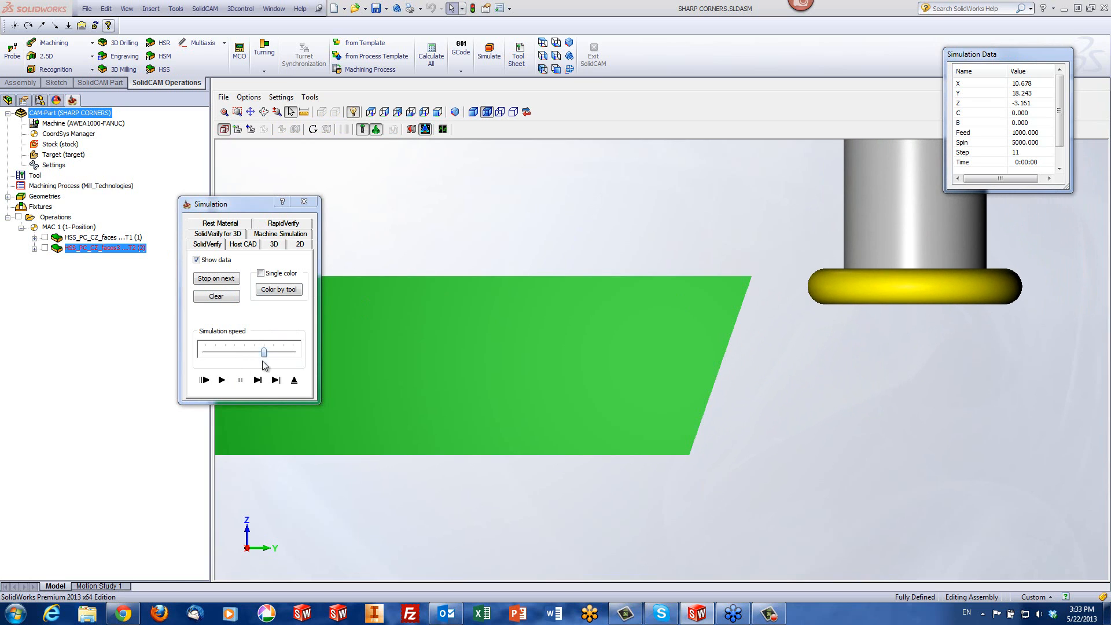
Step through the slot mill's moves down the slanted end face to examine shank clearance and the tool's retreat from the part
left_click(258, 380)
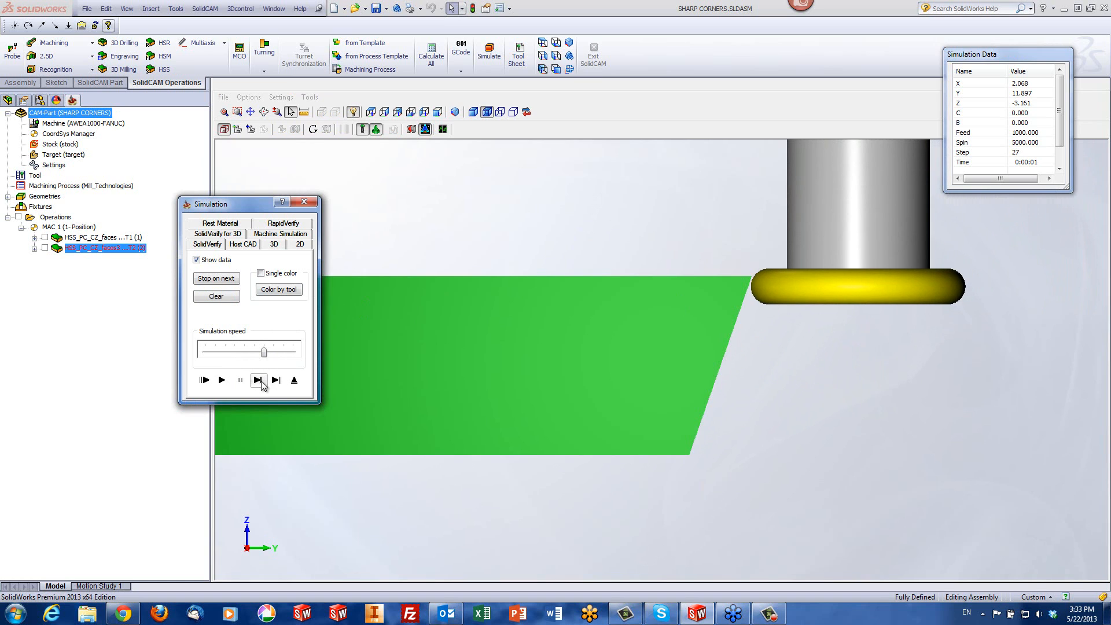
left_click(261, 382)
left_click(261, 382)
left_click(262, 382)
left_click(261, 382)
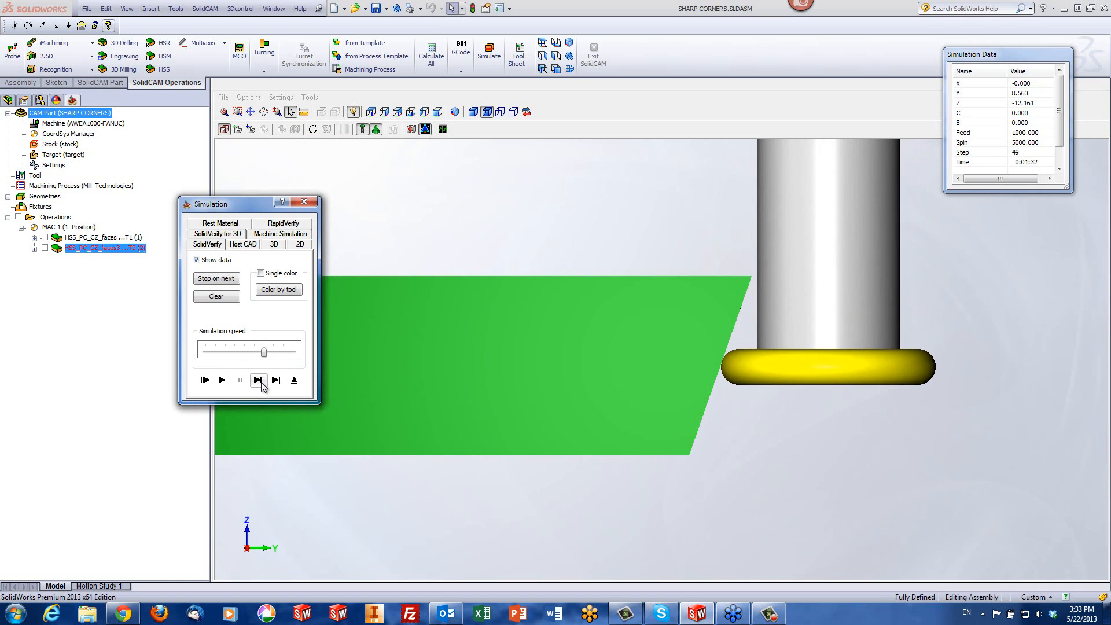
left_click(258, 380)
left_click(258, 381)
left_click(258, 381)
left_click(259, 380)
left_click(258, 380)
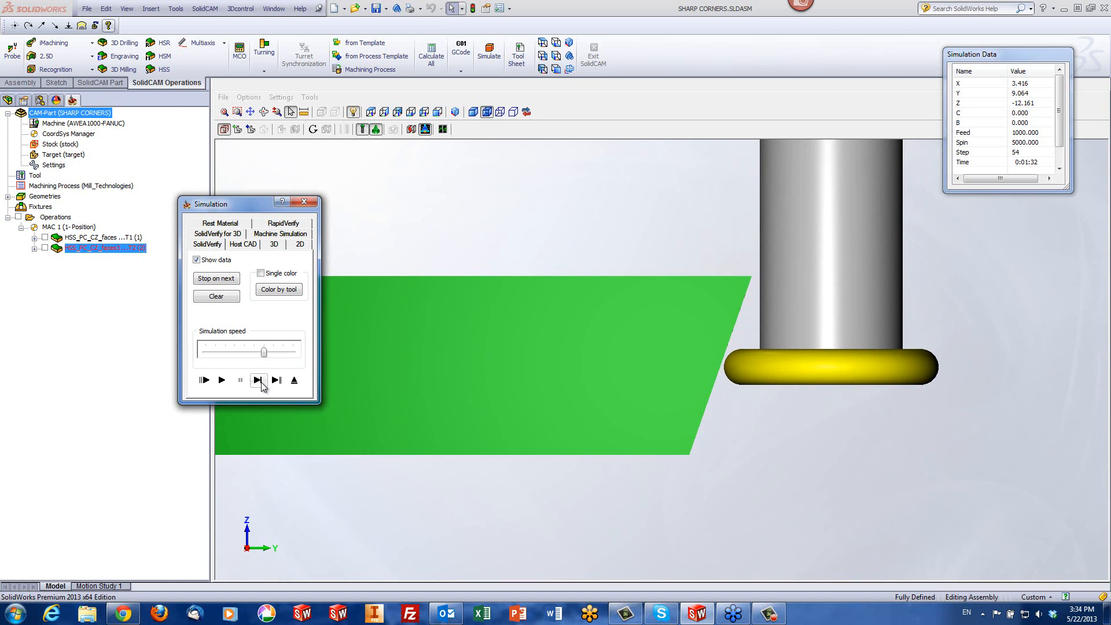
left_click(258, 381)
left_click(258, 380)
left_click(259, 380)
left_click(258, 380)
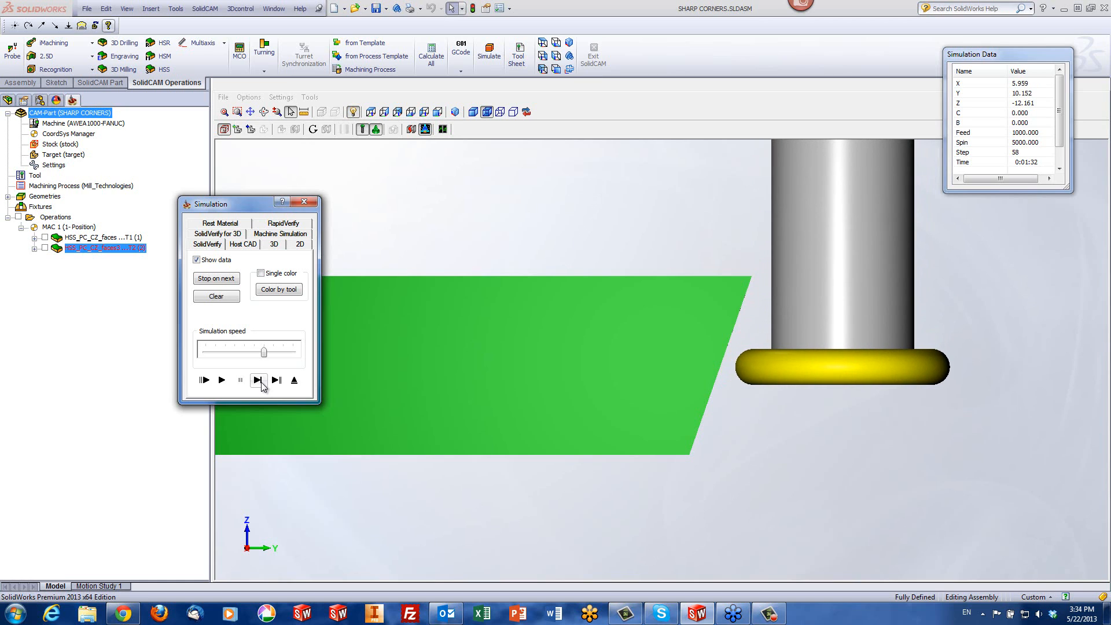
left_click(259, 380)
left_click(258, 380)
left_click(259, 381)
left_click(259, 380)
left_click(258, 380)
left_click(258, 381)
left_click(259, 380)
left_click(258, 380)
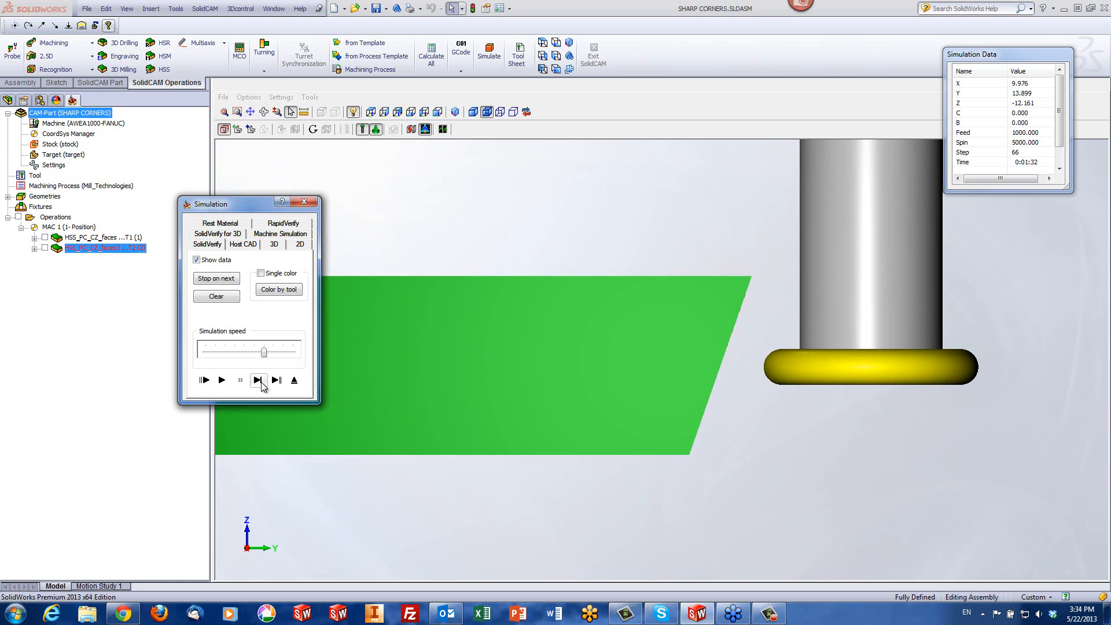
left_click(258, 381)
left_click(258, 381)
left_click(258, 381)
left_click(259, 381)
left_click(258, 381)
left_click(258, 380)
left_click(258, 380)
left_click(258, 380)
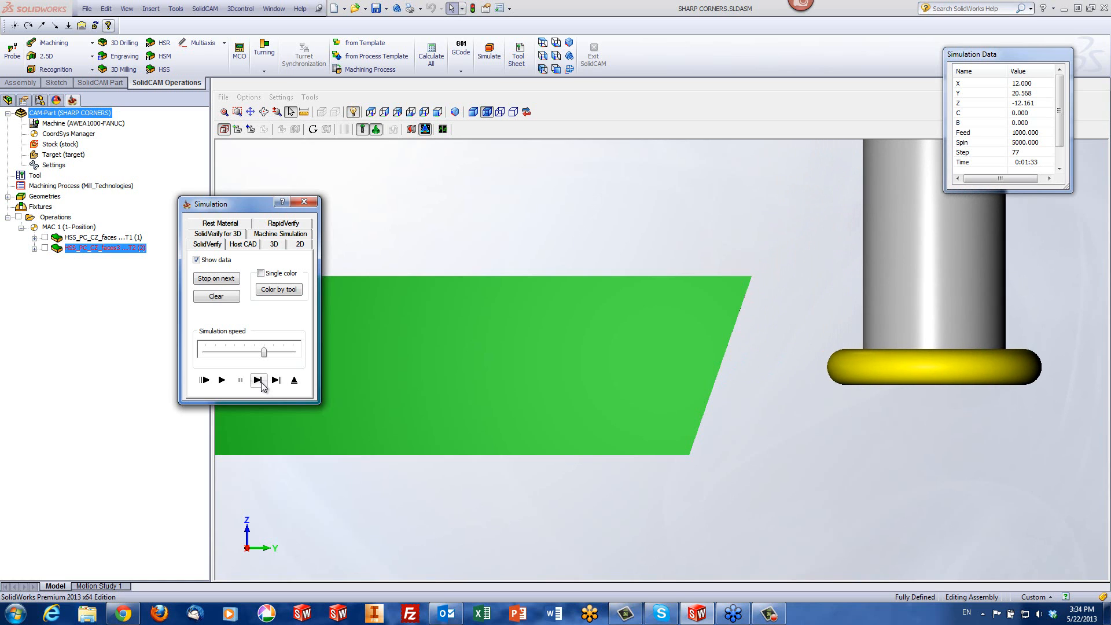
left_click(261, 383)
Play the rest of the simulation, examine the machined passes on the slanted end face, and exit the simulation
left_click(223, 382)
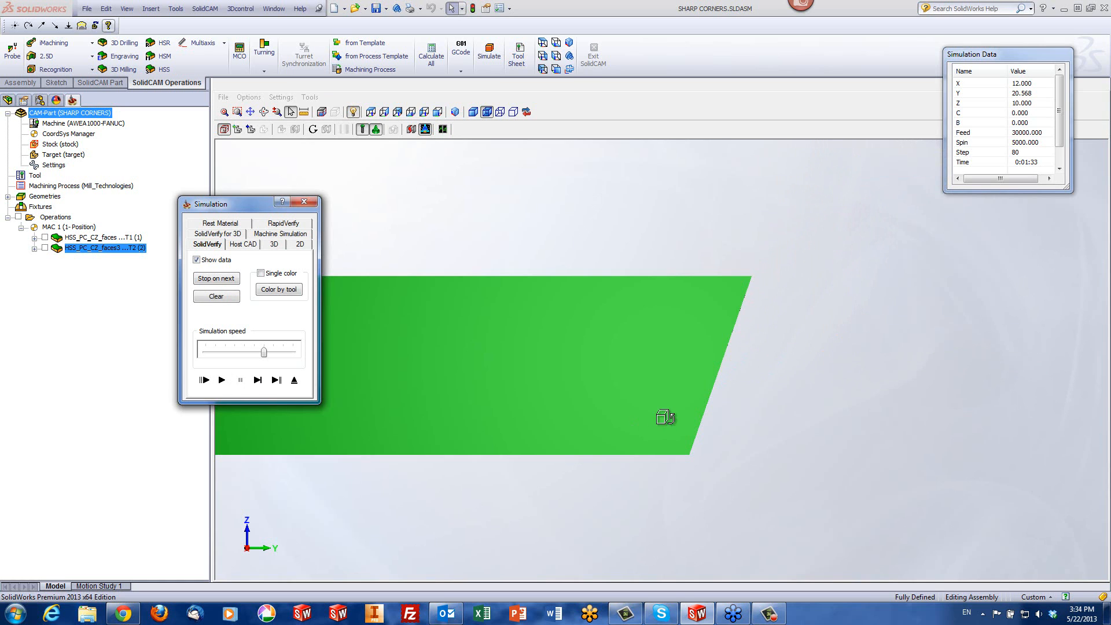
middle_click_drag(666, 417, 654, 417)
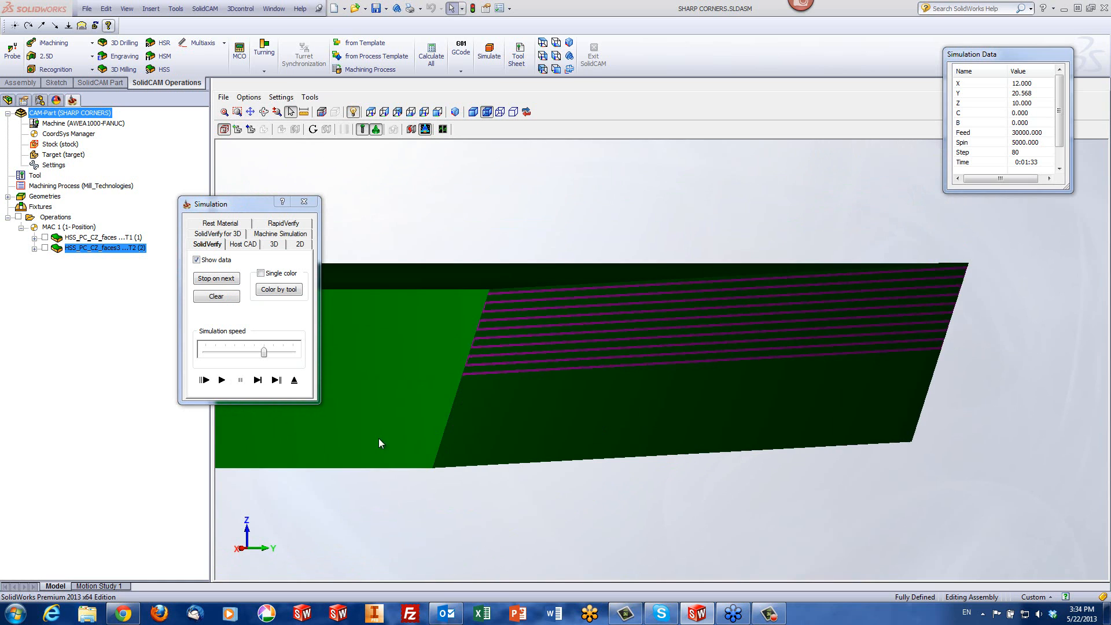
left_click(293, 381)
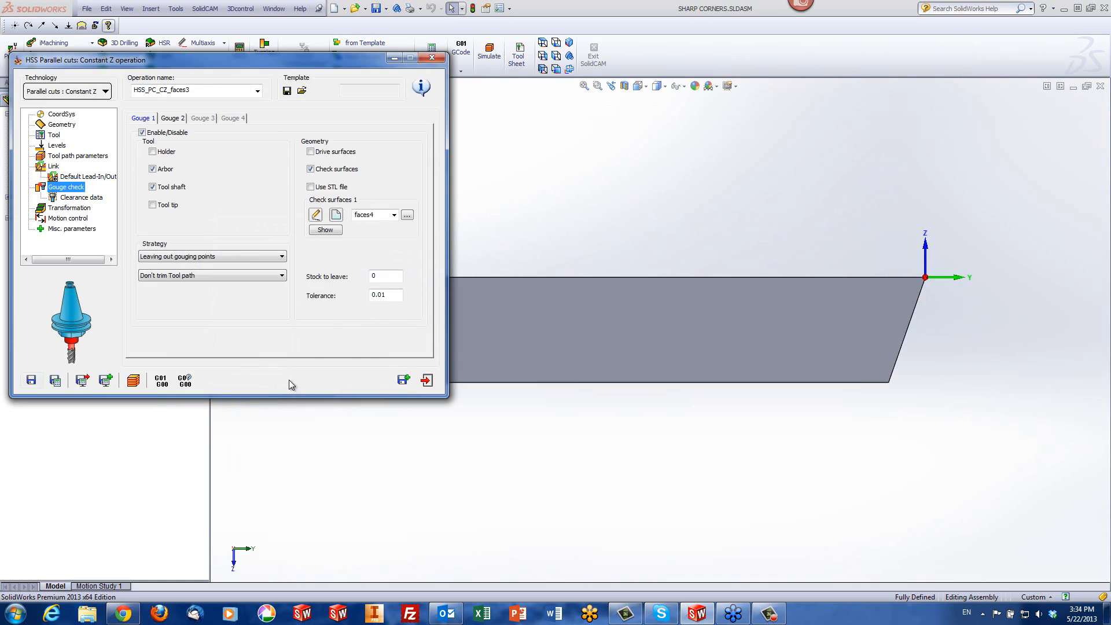
left_click(384, 275)
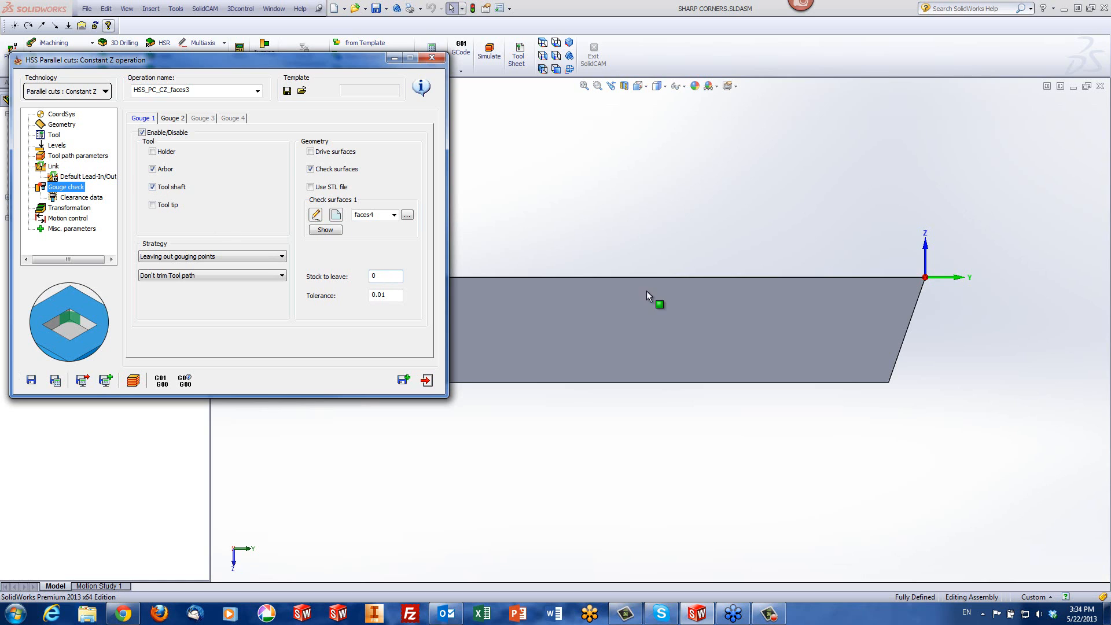
middle_click_drag(903, 325, 894, 349)
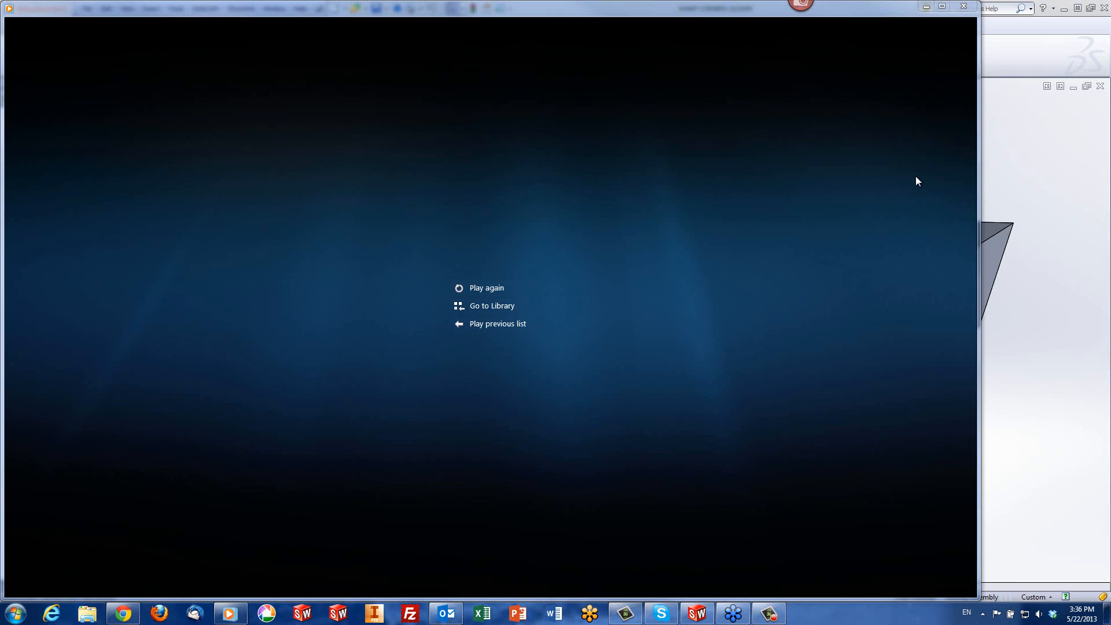
Close the media player window and return to the operation's gouge check settings
mouse_move(951, 170)
left_click(964, 6)
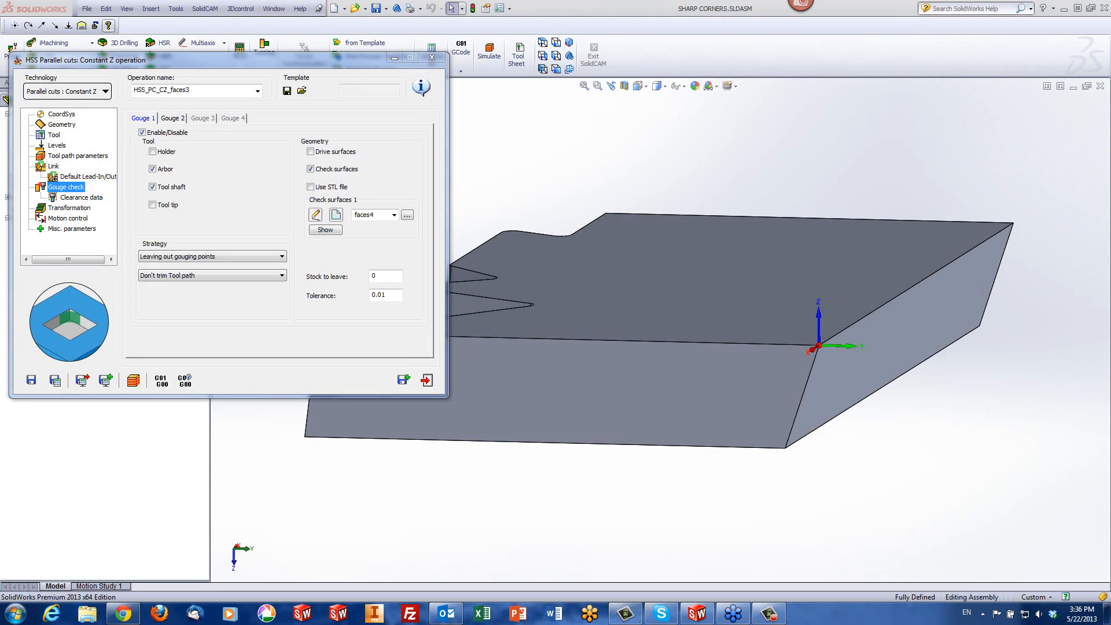